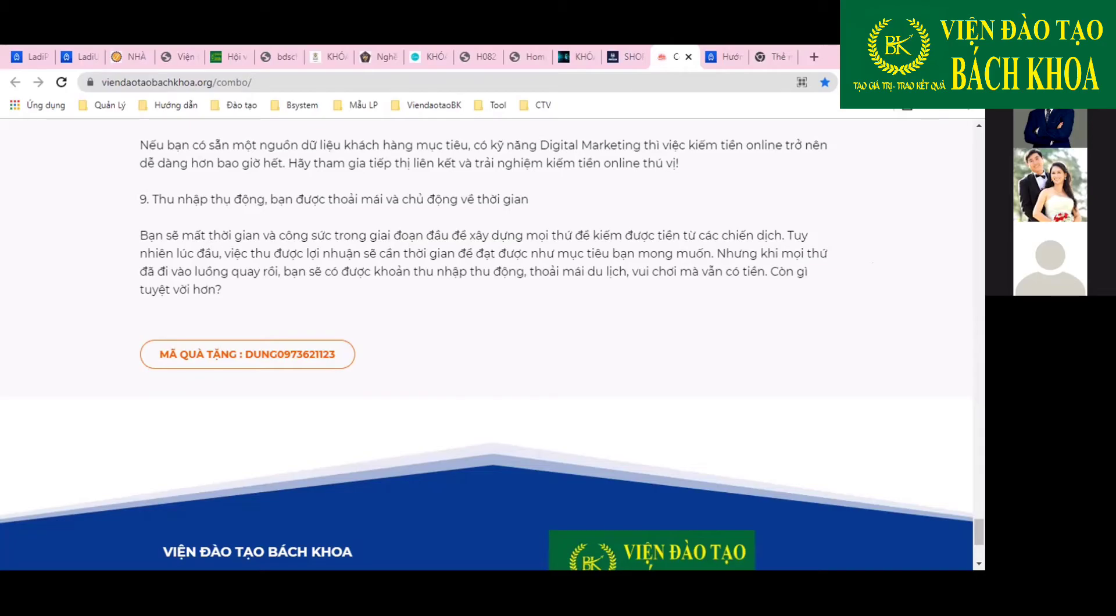
- Go to the landing page list and open its tag table showing ĐÀO TẠO and Day hoc
left_click(24, 50)
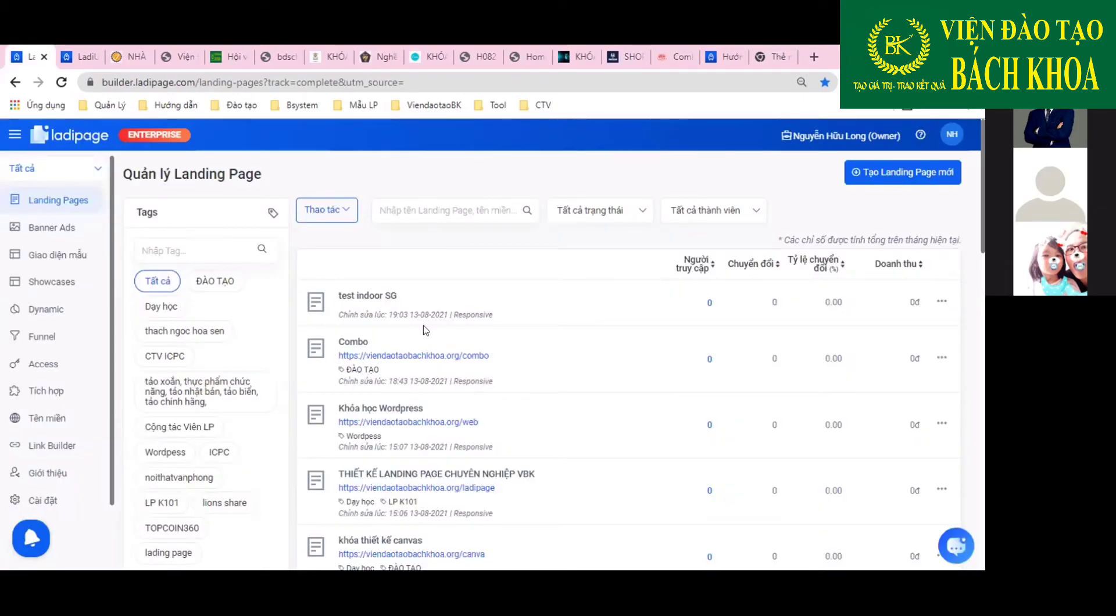
scroll(425, 330, "down", 1)
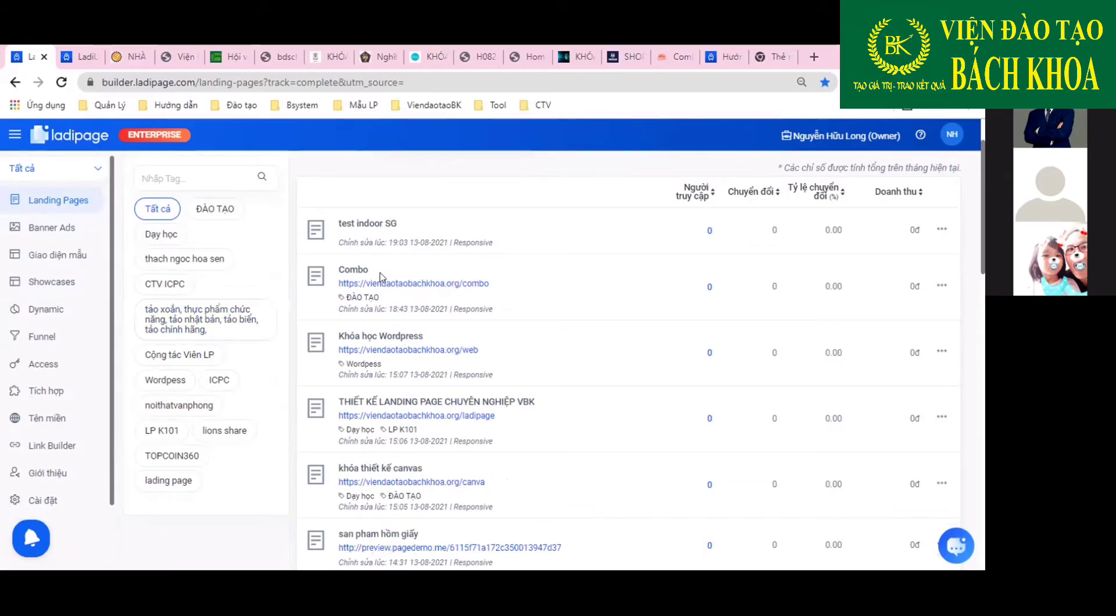
scroll(355, 291, "up", 1)
left_click(272, 214)
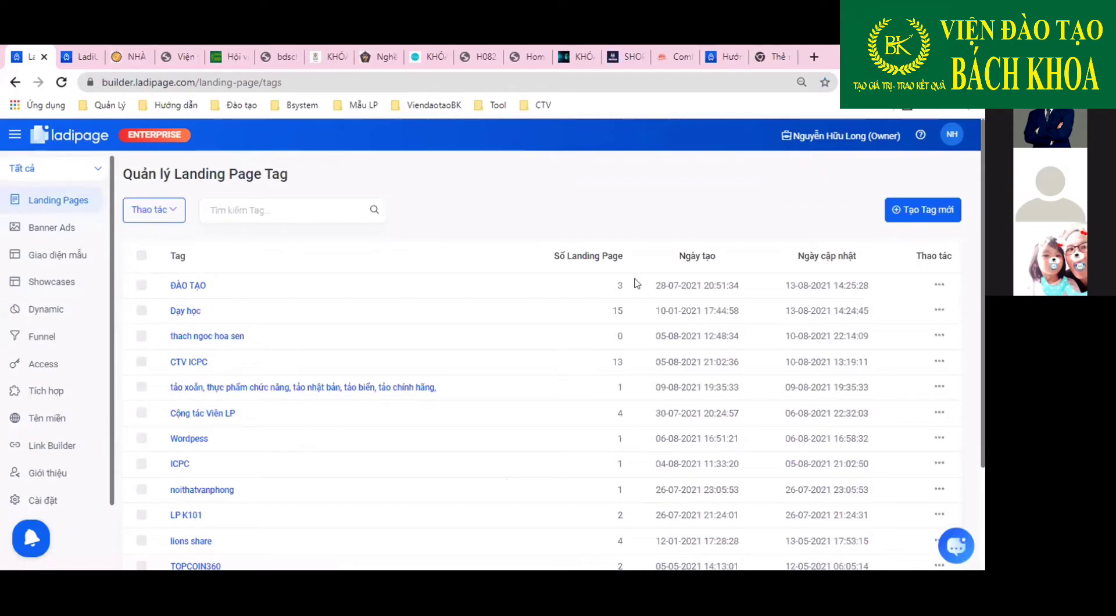
- Create a landing page tag named 'CTV COMBO'
type("CTV")
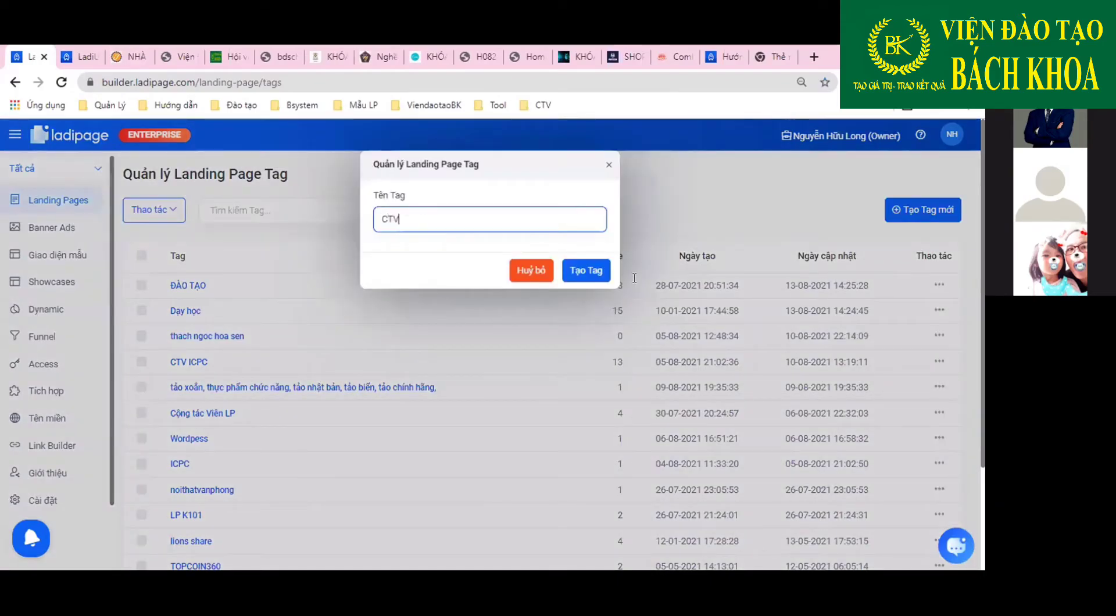
type(" COMBO")
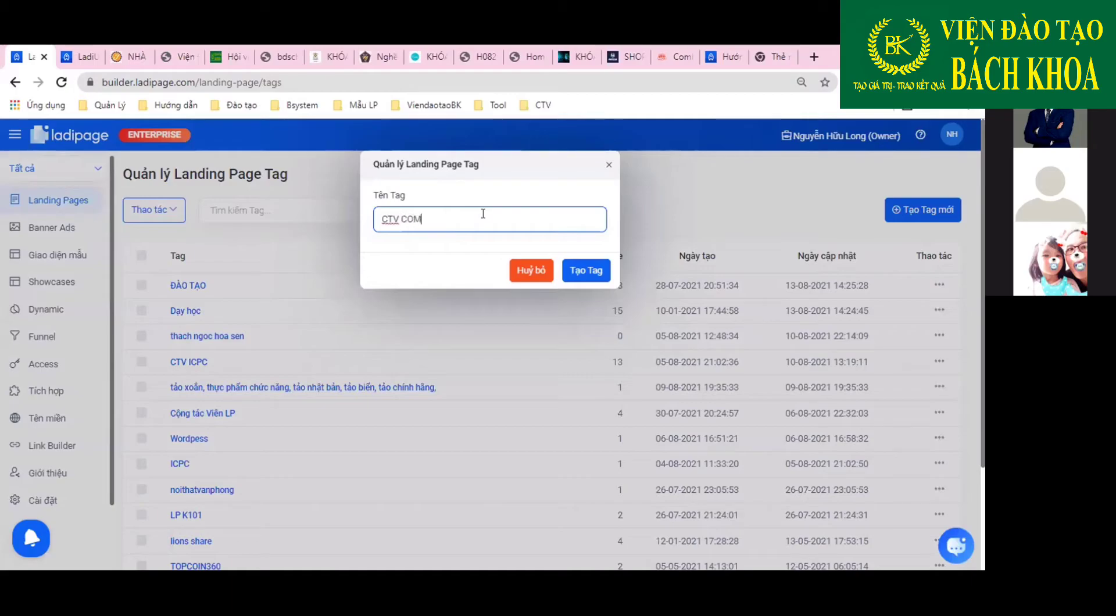
left_click(584, 271)
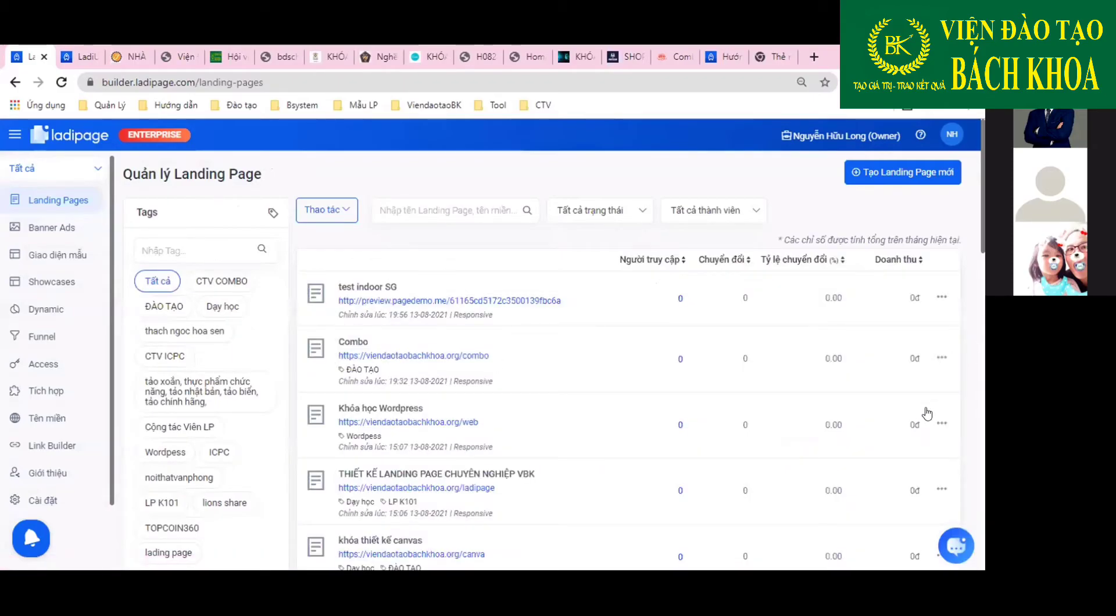
- Add the CTV COMBO tag to the Combo landing page and save it
left_click(942, 357)
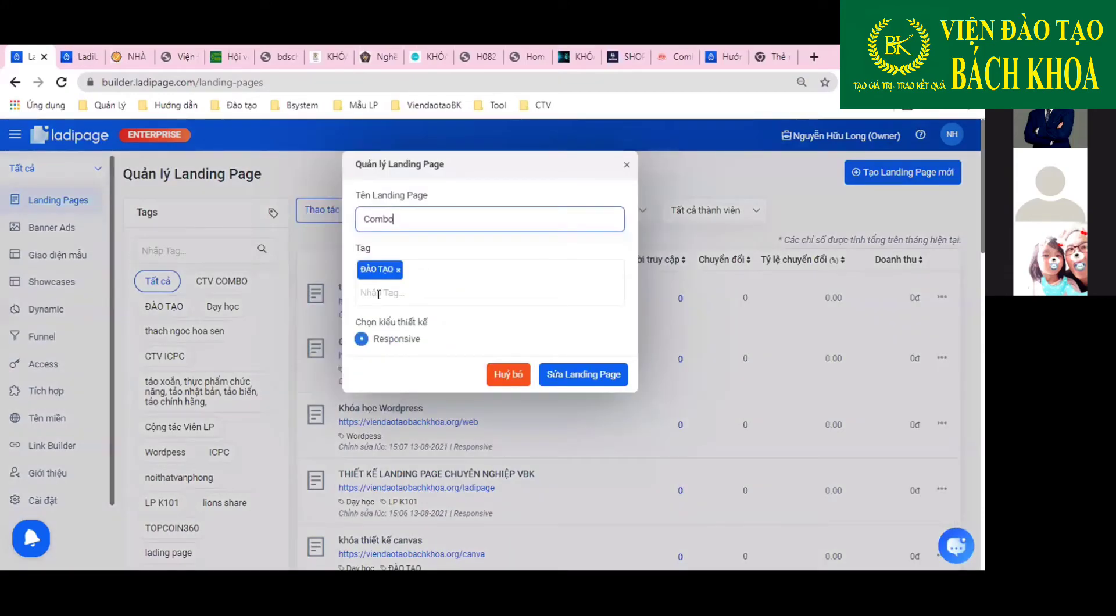
left_click(379, 294)
left_click(402, 317)
left_click(600, 375)
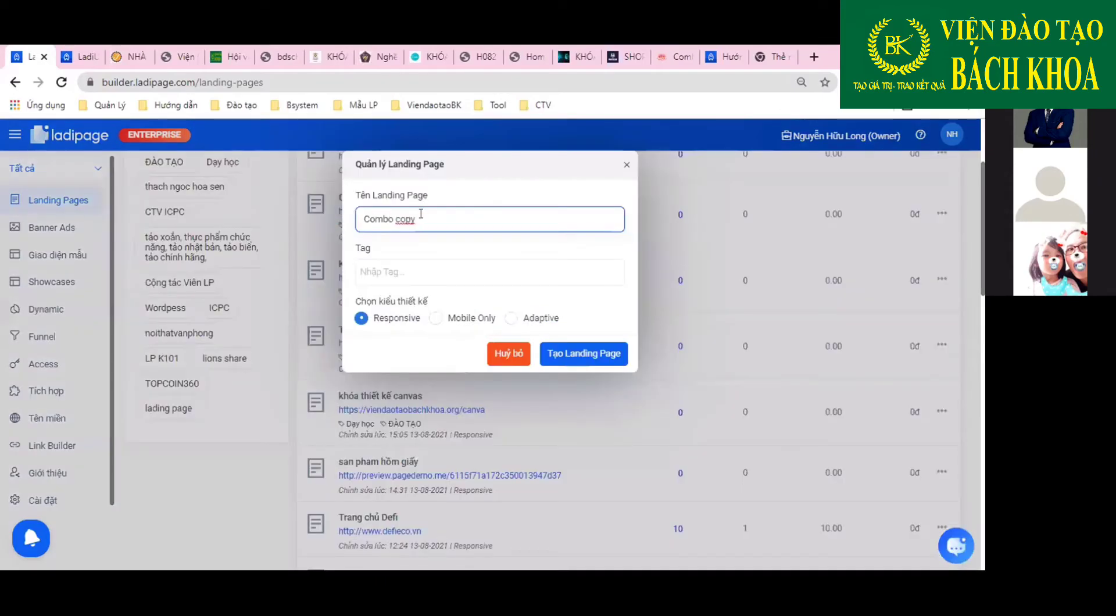
- Name the duplicate with the collaborator's code and tag it CTV COMBO
double_click(397, 219)
key("ctrl+v")
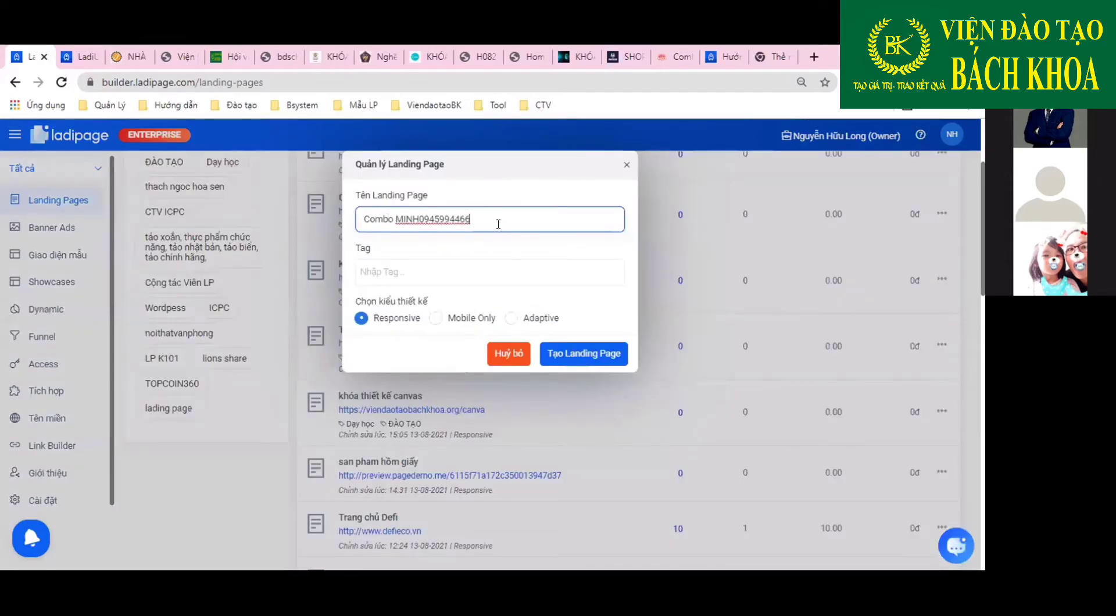
left_click(405, 272)
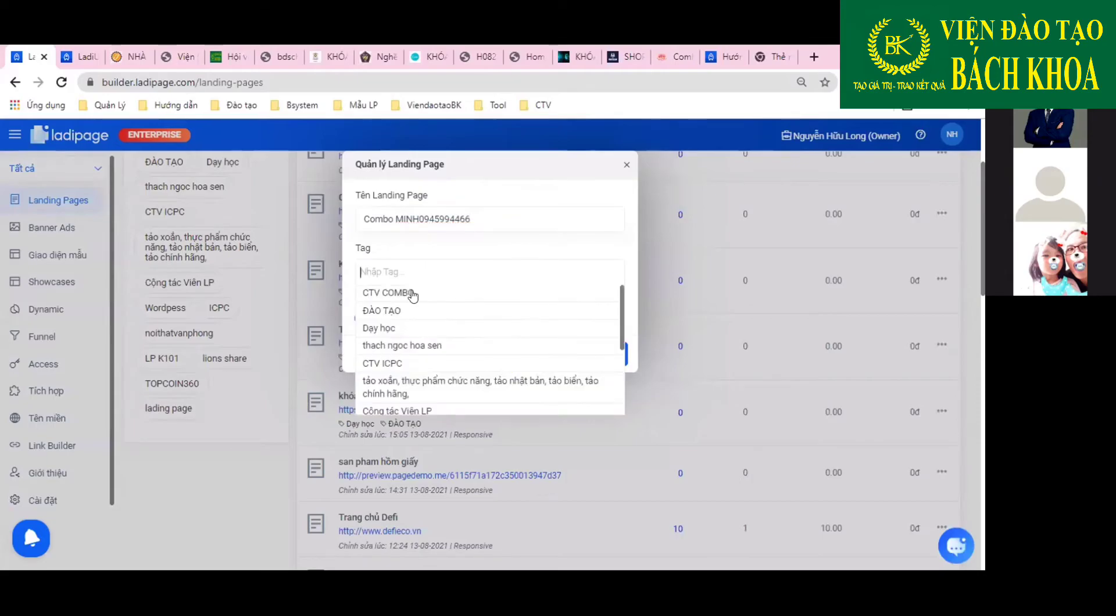
left_click(416, 295)
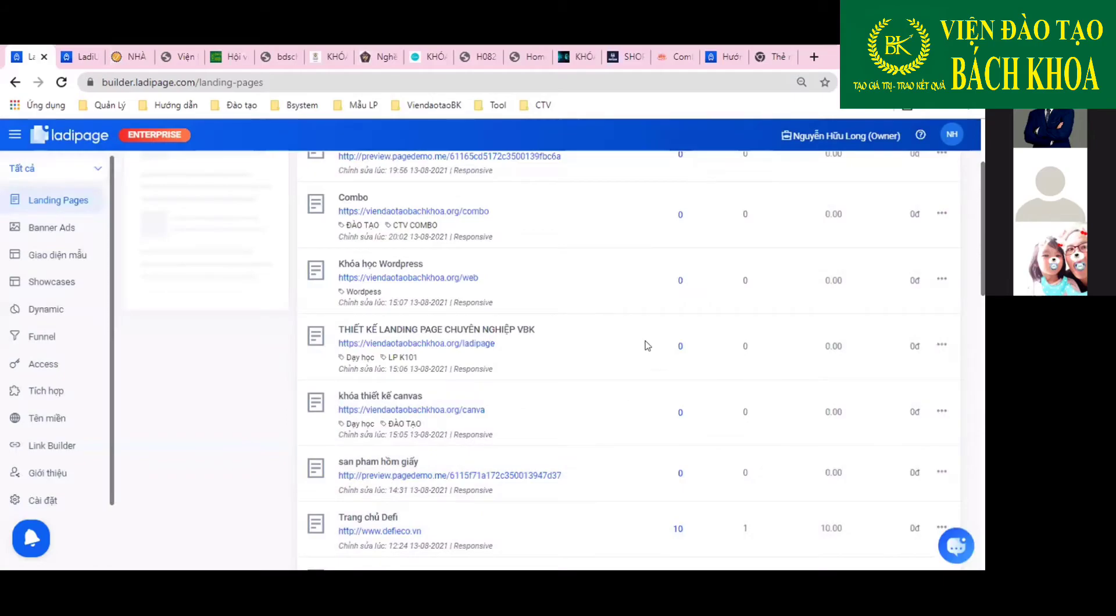
scroll(837, 285, "up", 2)
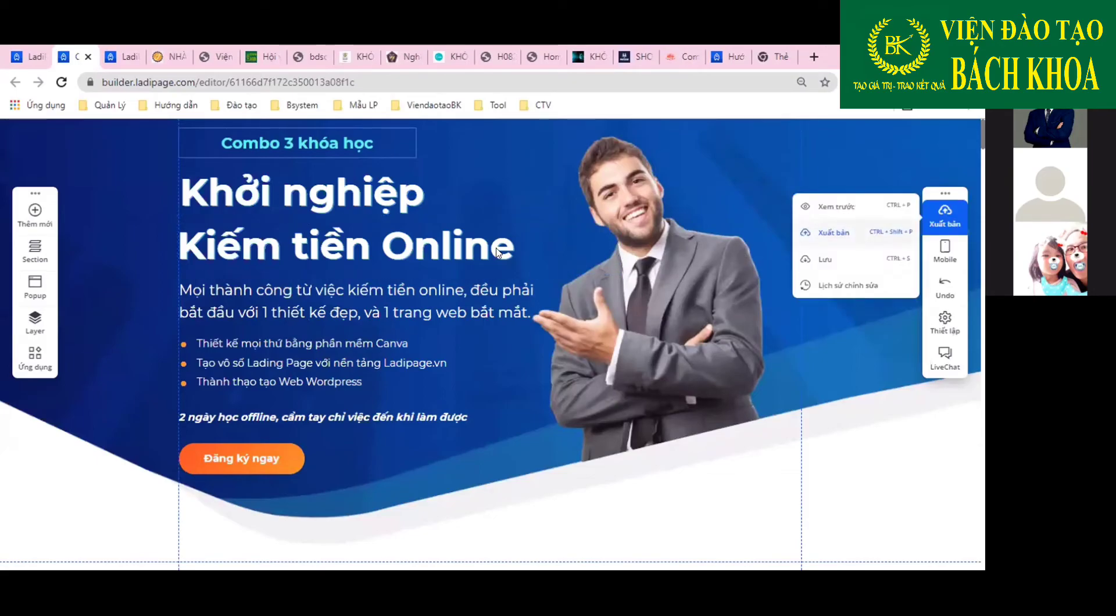
- Publish the copied page to the custom domain viendaotaobachkhoa.org
key("ctrl+shift+p")
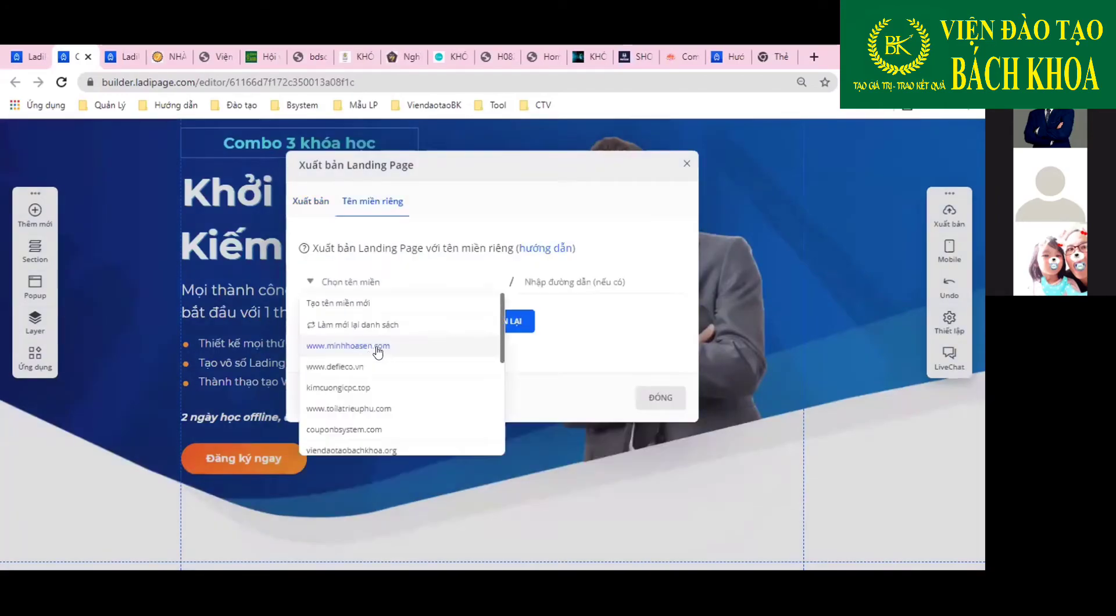
scroll(399, 343, "down", 1)
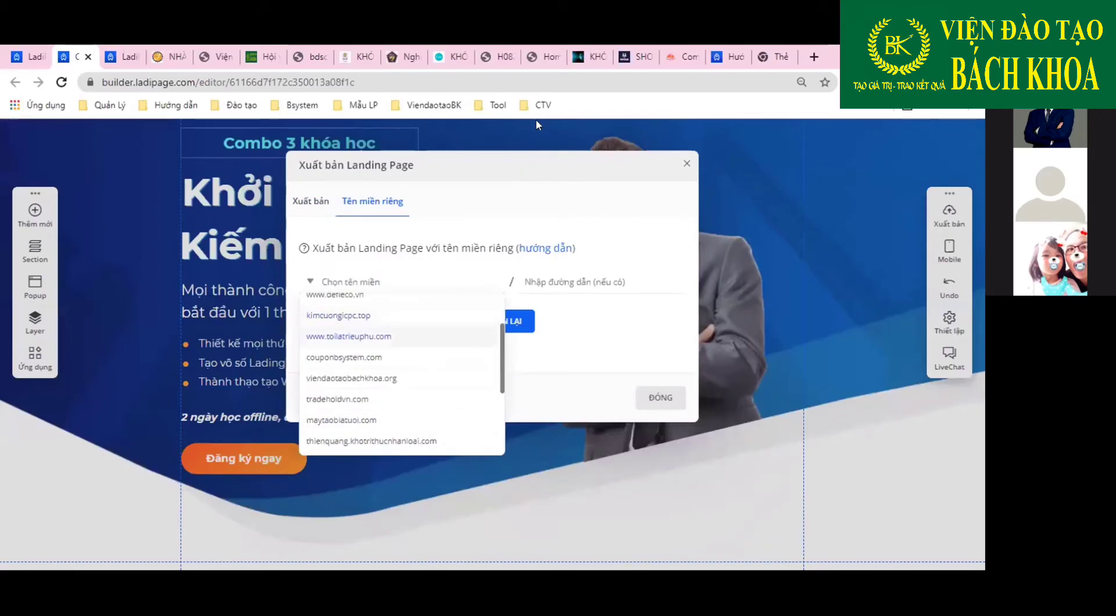
left_click_drag(536, 181, 560, 234)
left_click(449, 281)
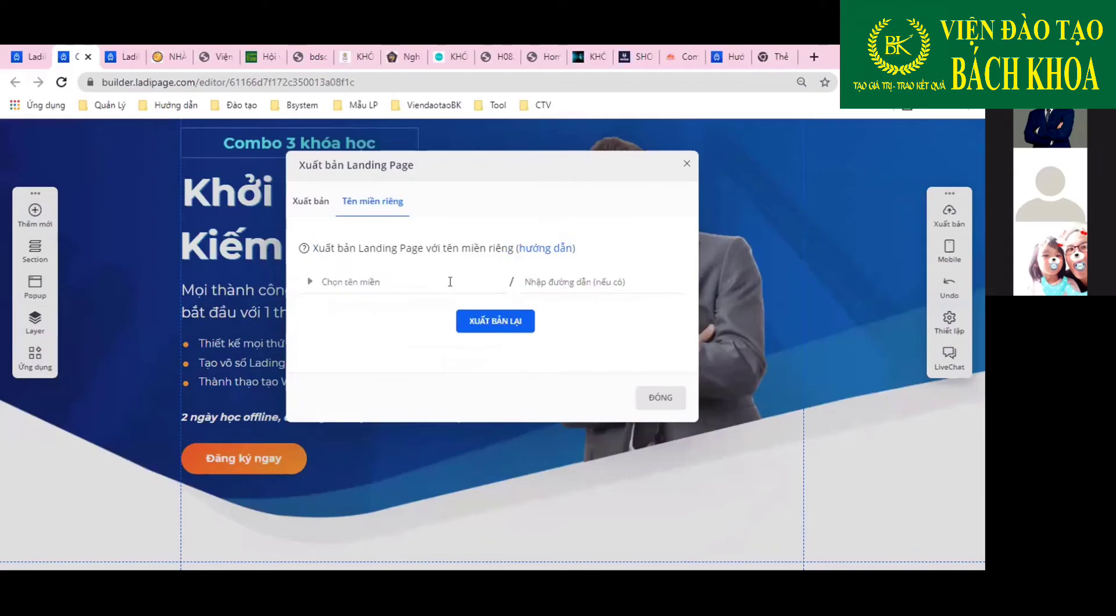
left_click(424, 282)
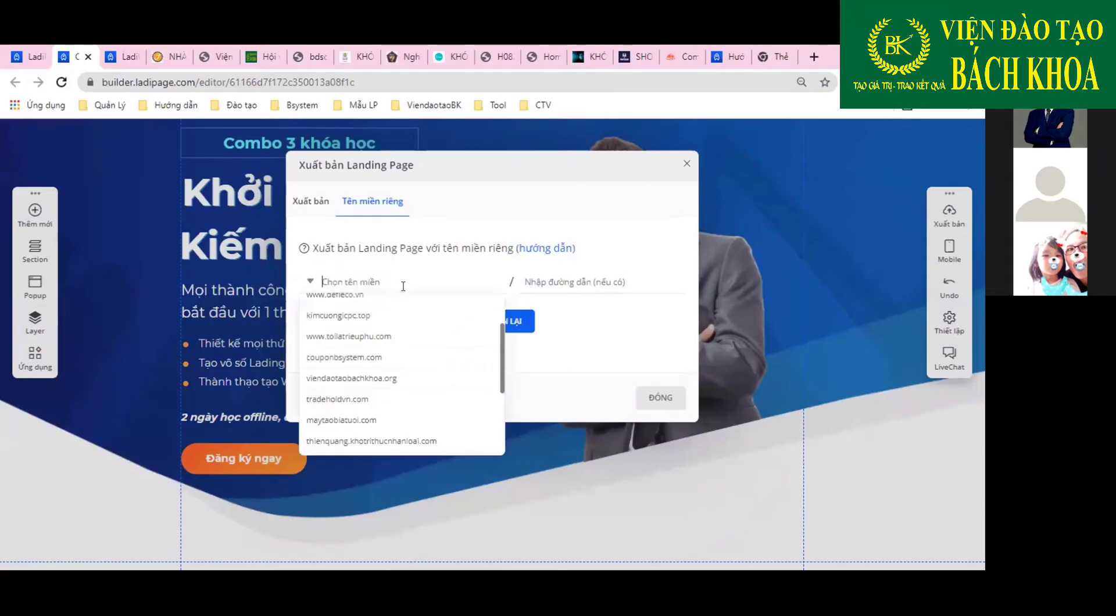
scroll(407, 372, "up", 2)
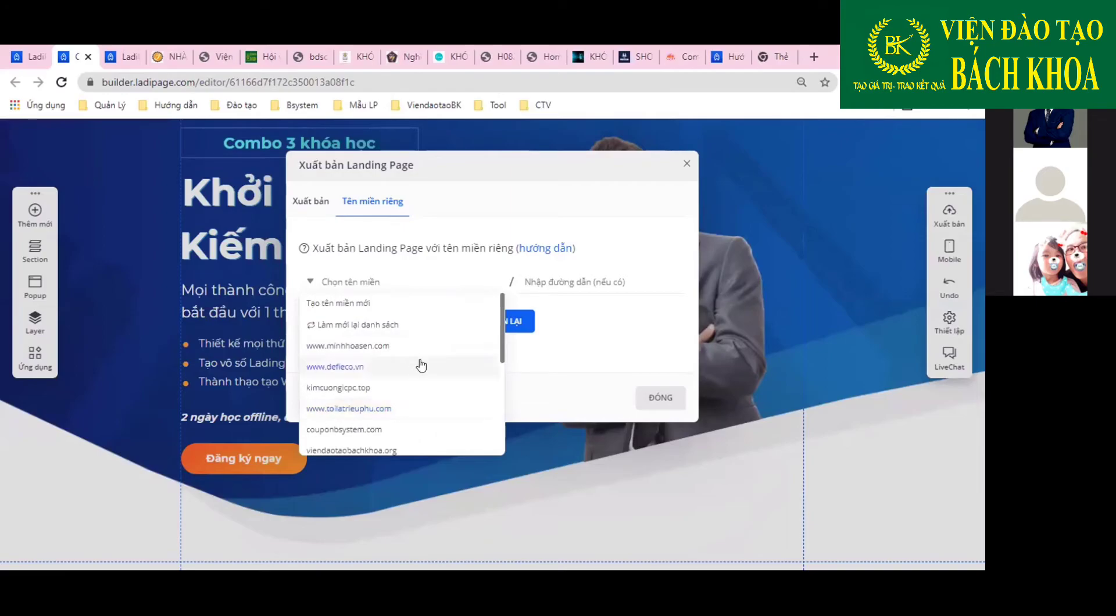
scroll(366, 357, "down", 1)
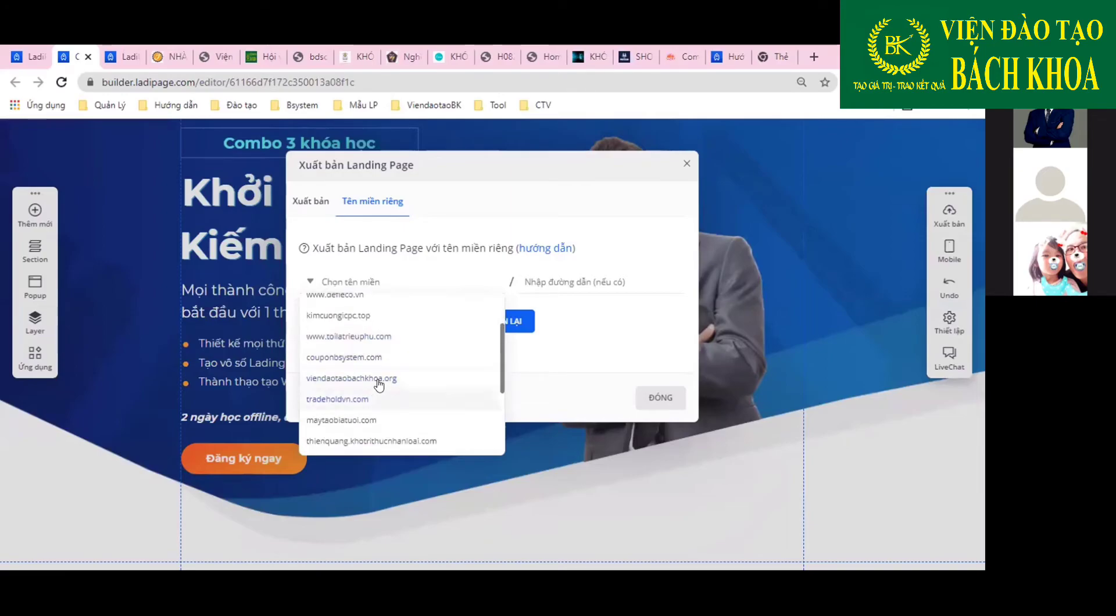
left_click(379, 384)
- Use the collaborator's code as the page path, republish, and open the live link
right_click(550, 283)
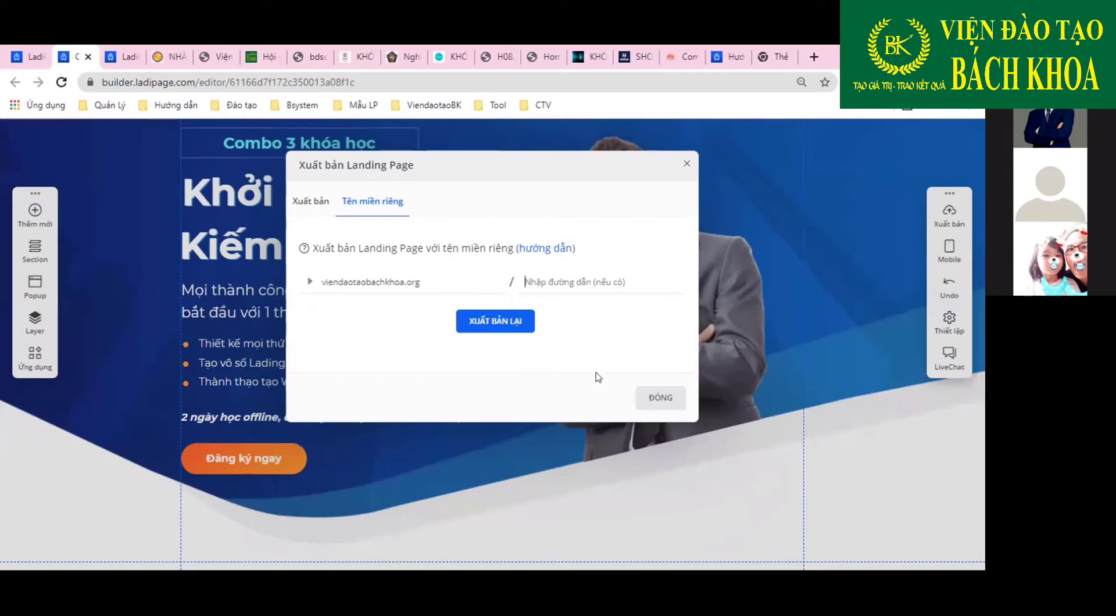
left_click(597, 400)
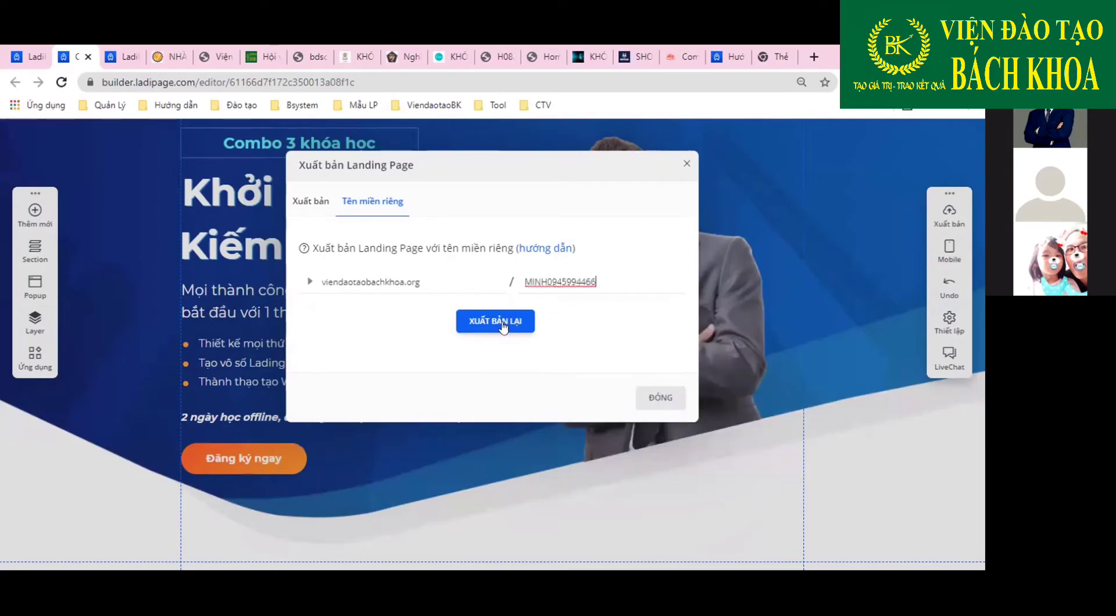
key("Return")
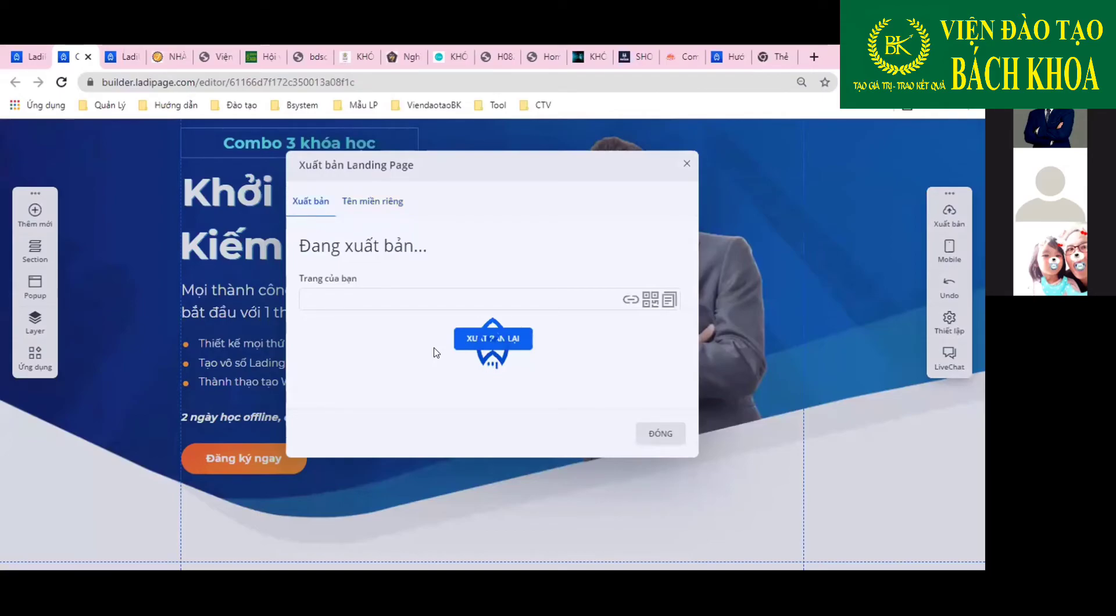
left_click(456, 301)
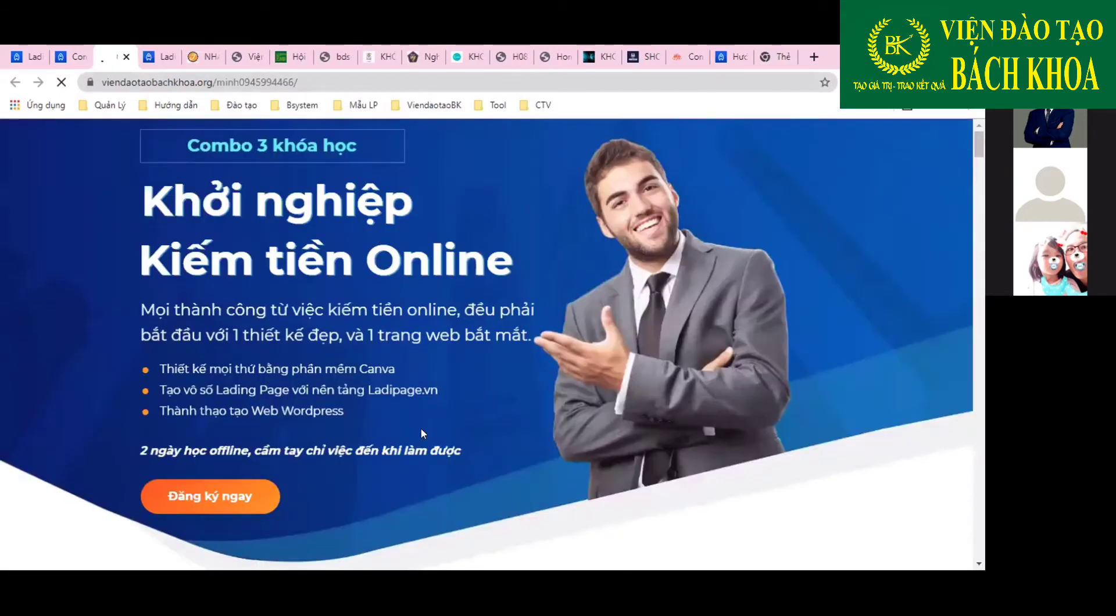
- Check the live copied page down to its footer, then close it to return to the editor
key("ctrl+l")
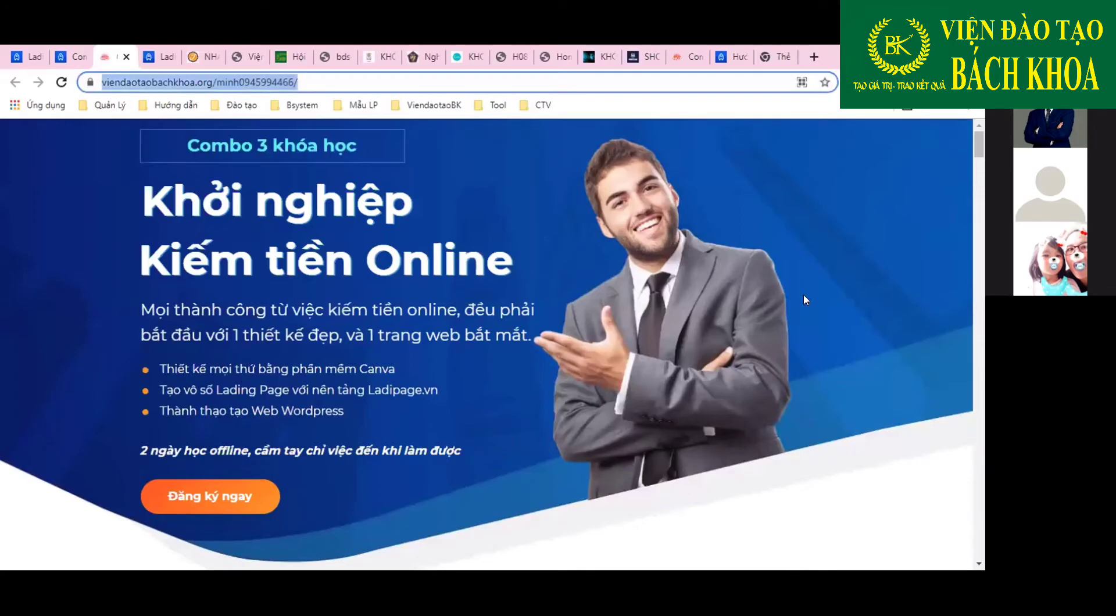
left_click(804, 296)
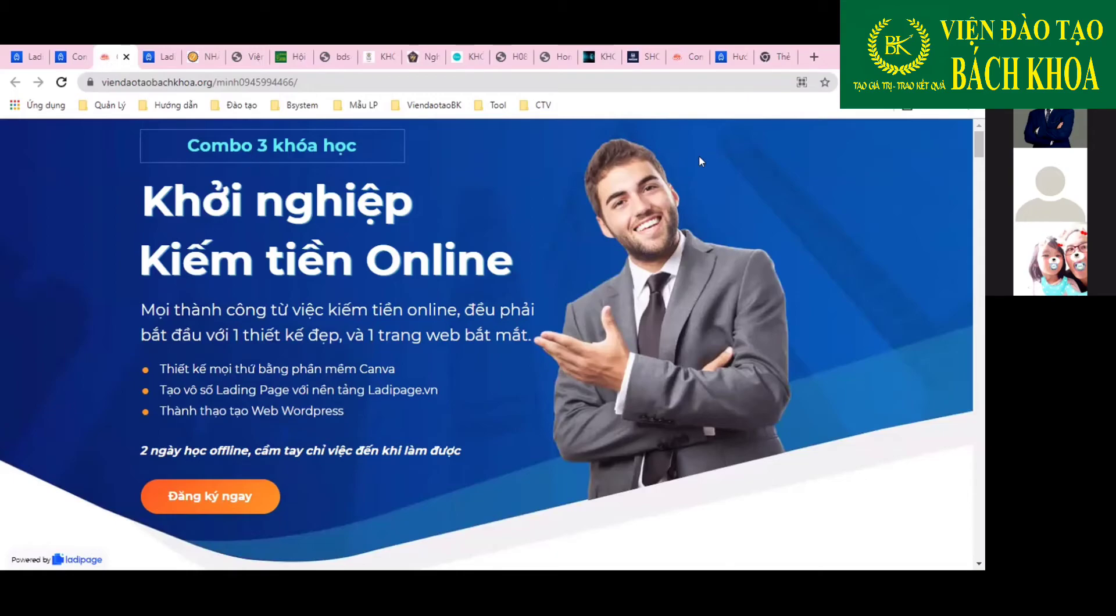
key("ctrl+shift+Tab")
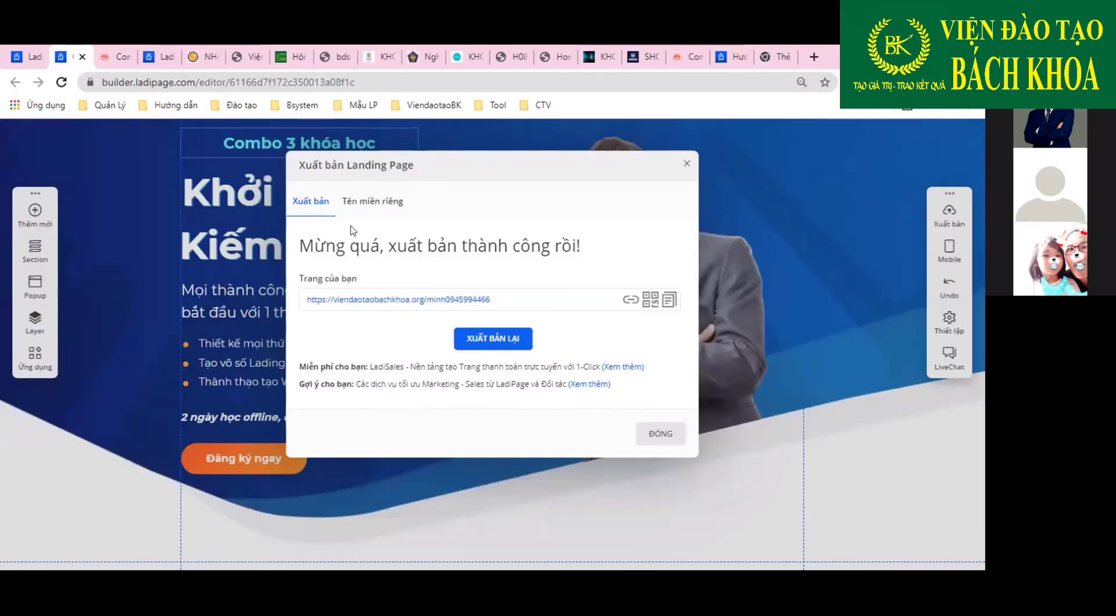
key("ctrl+Tab")
scroll(979, 178, "down", 2)
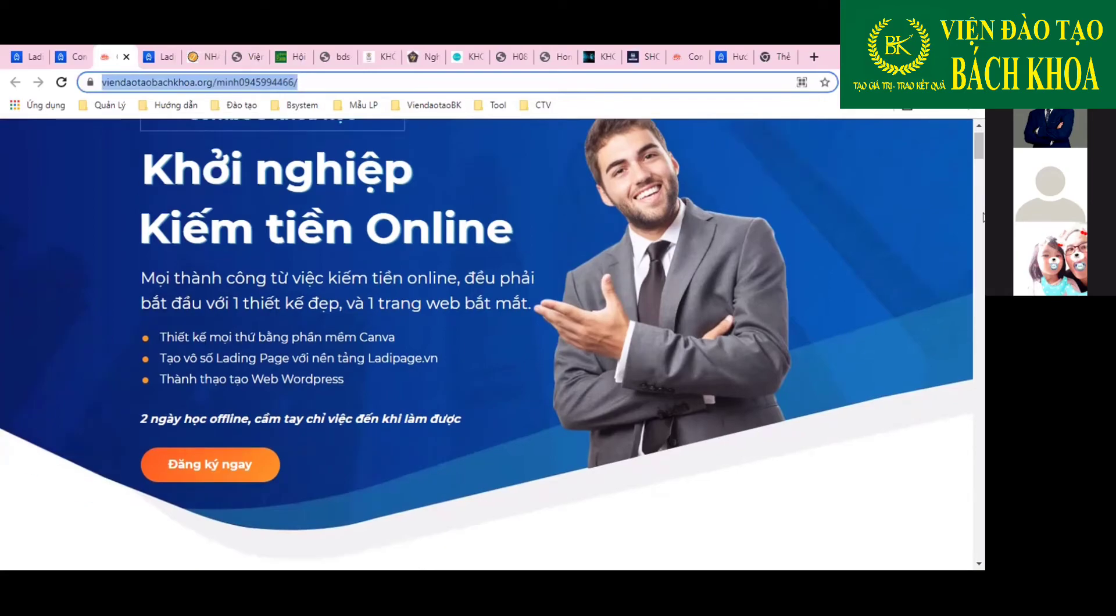
left_click(341, 369)
scroll(341, 369, "down", 15)
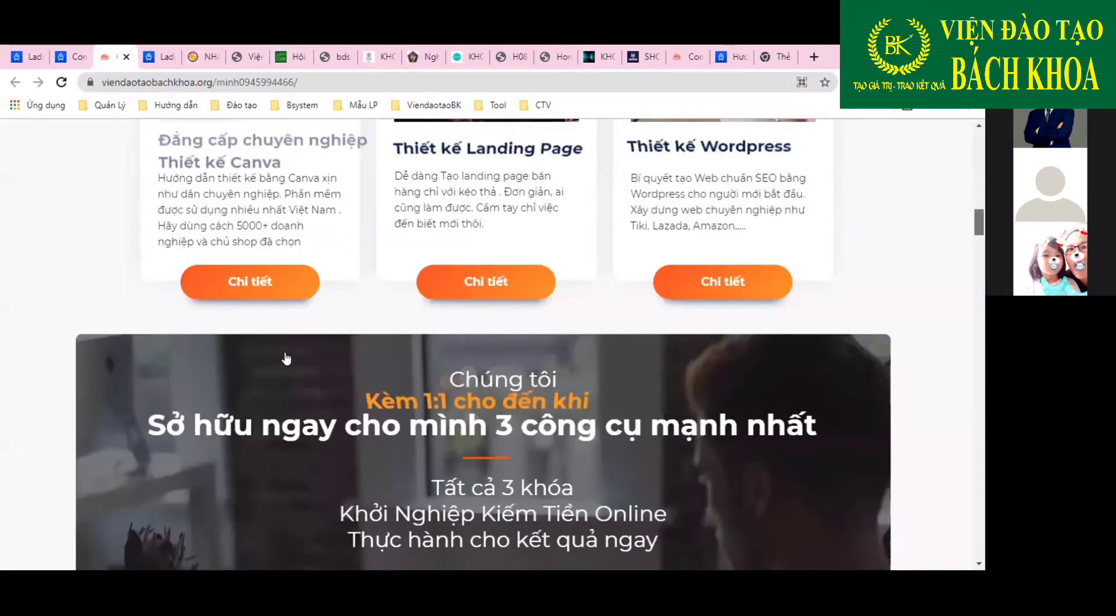
scroll(287, 359, "down", 5)
scroll(287, 359, "down", 5)
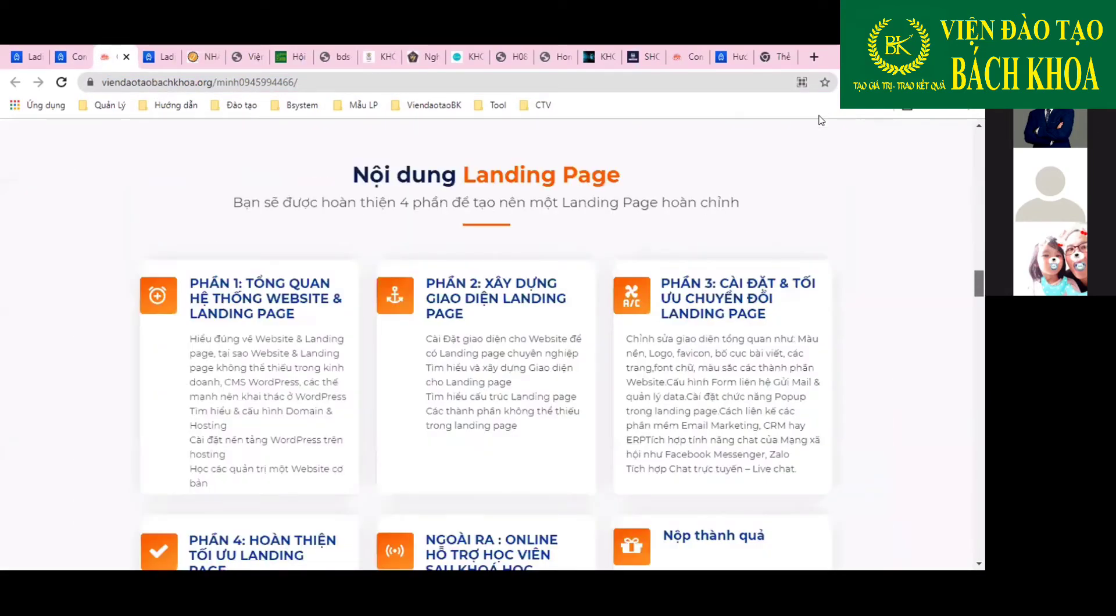
scroll(273, 237, "down", 10)
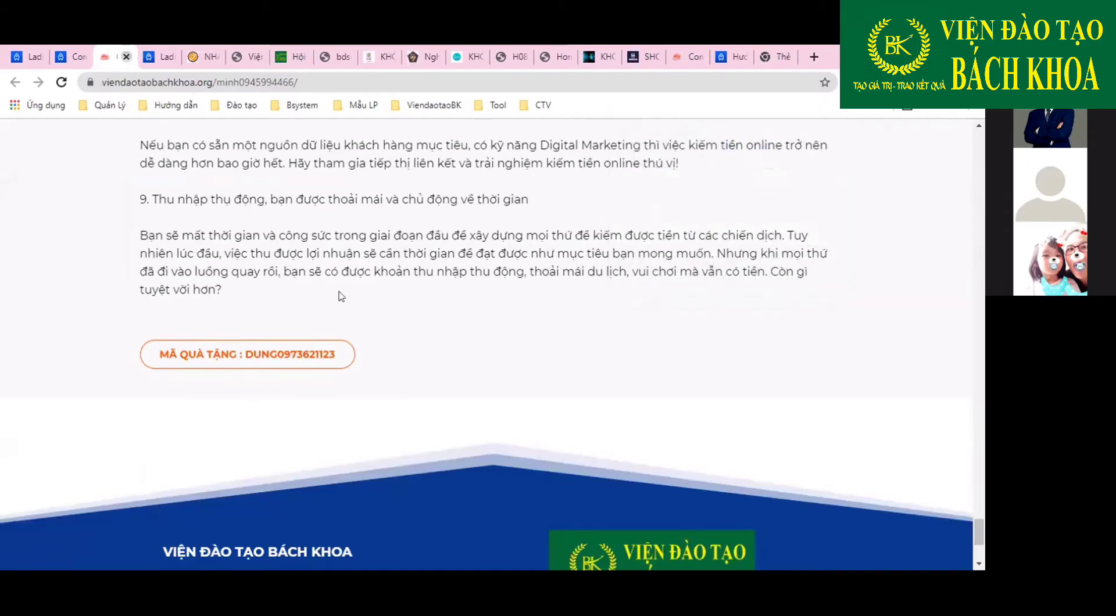
key("ctrl+w")
scroll(984, 407, "down", 3)
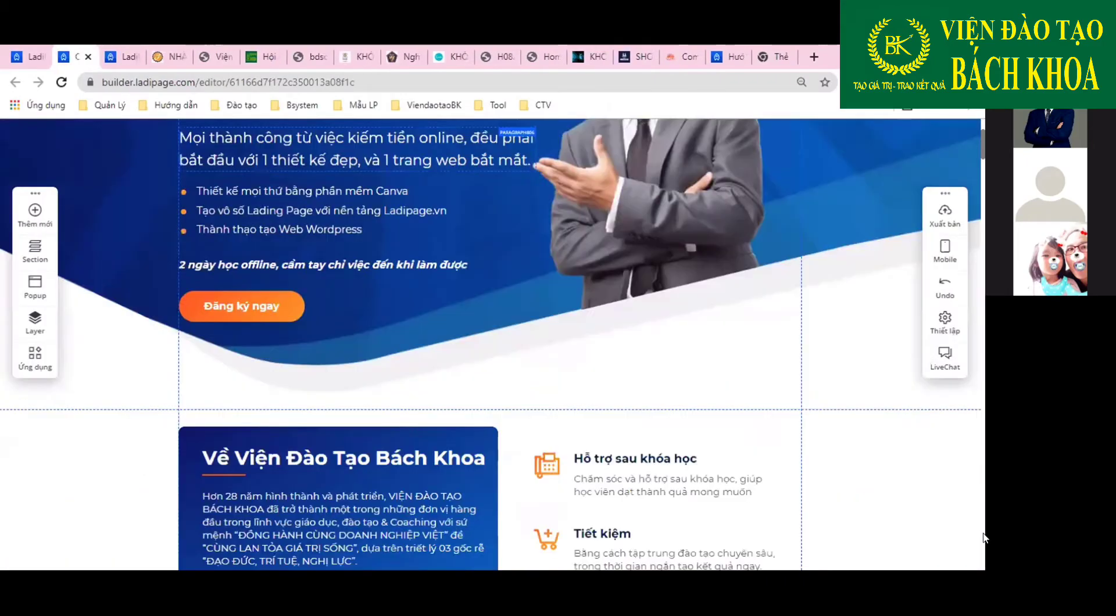
- Paste the collaborator's code over the old code on the MÃ QUÀ TẶNG button
scroll(265, 226, "down", 3)
scroll(278, 260, "down", 10)
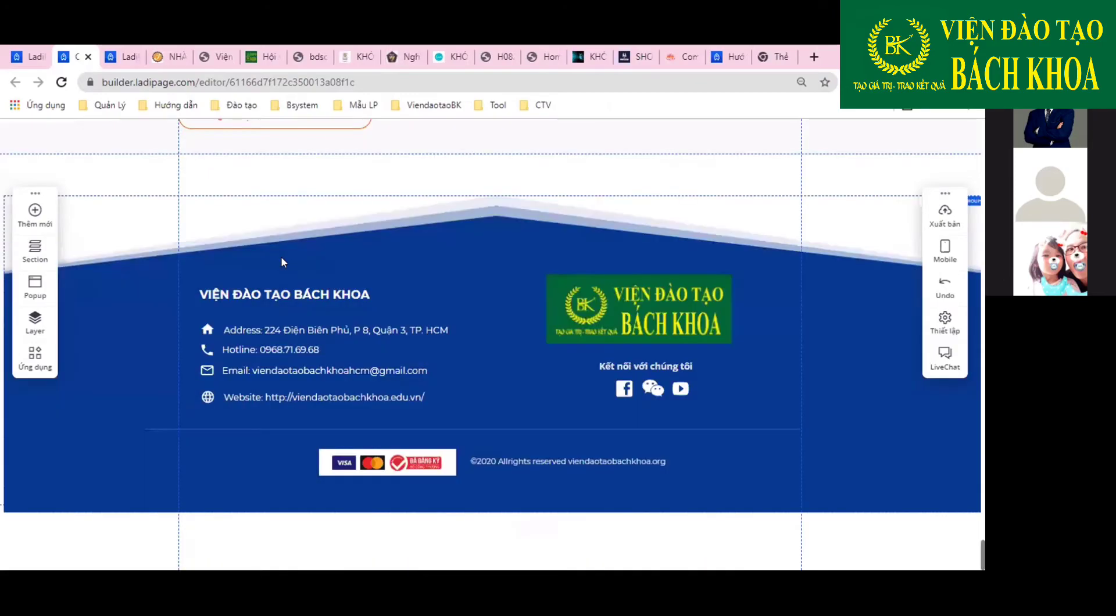
scroll(296, 255, "up", 2)
left_click(294, 259)
double_click(293, 259)
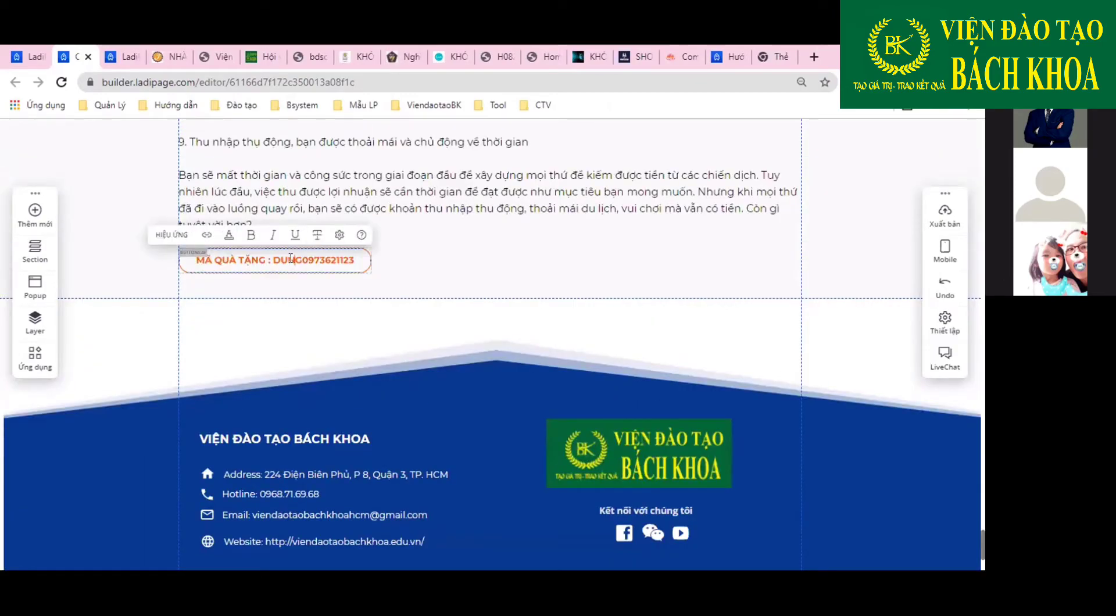
left_click_drag(273, 260, 354, 261)
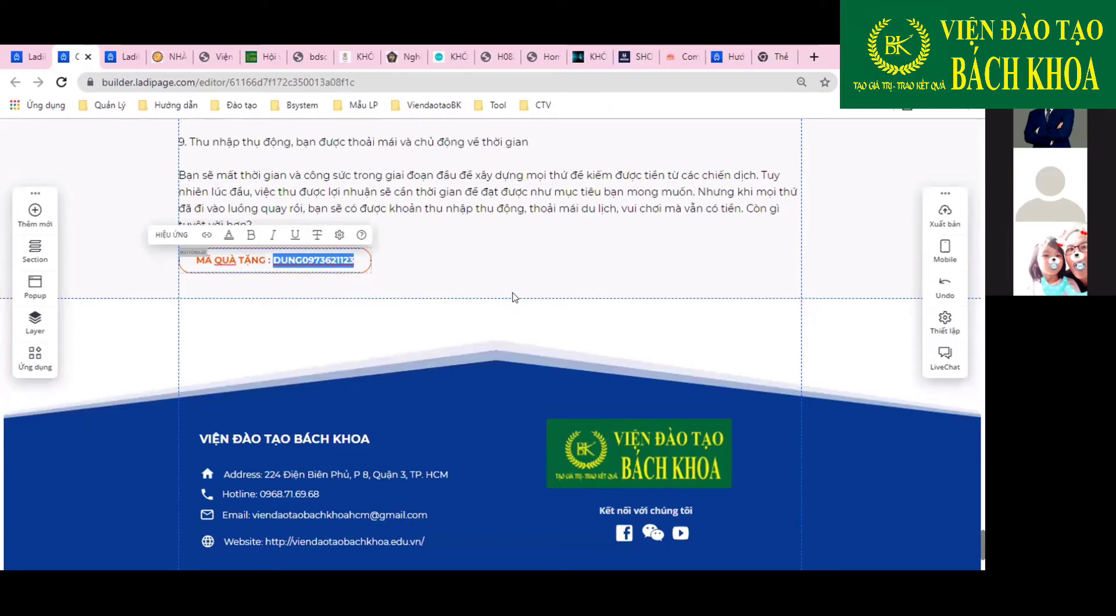
key("ctrl+v")
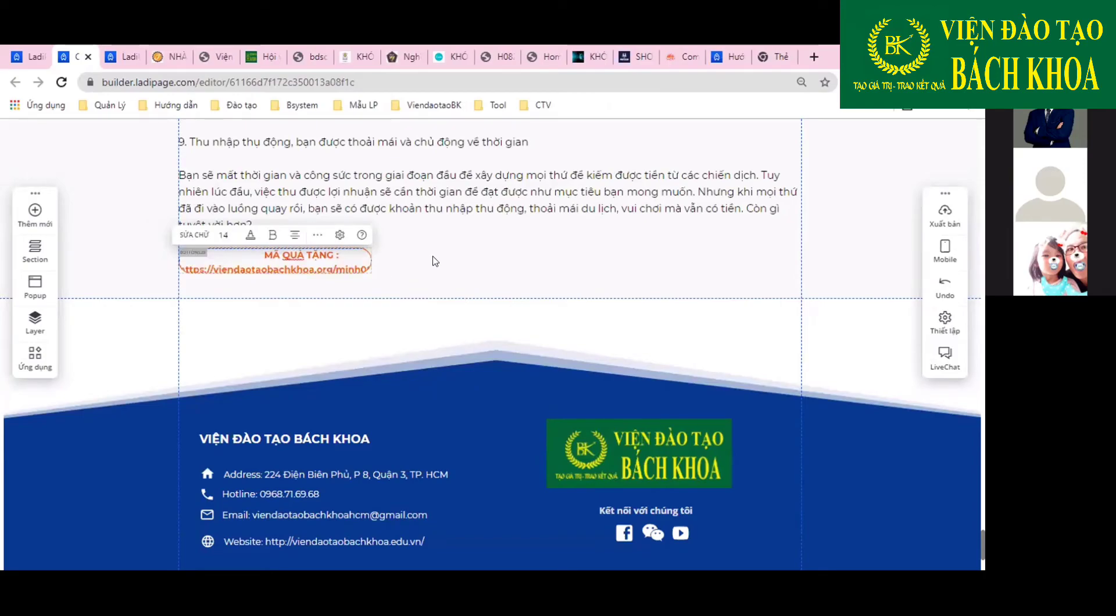
key("ctrl+z")
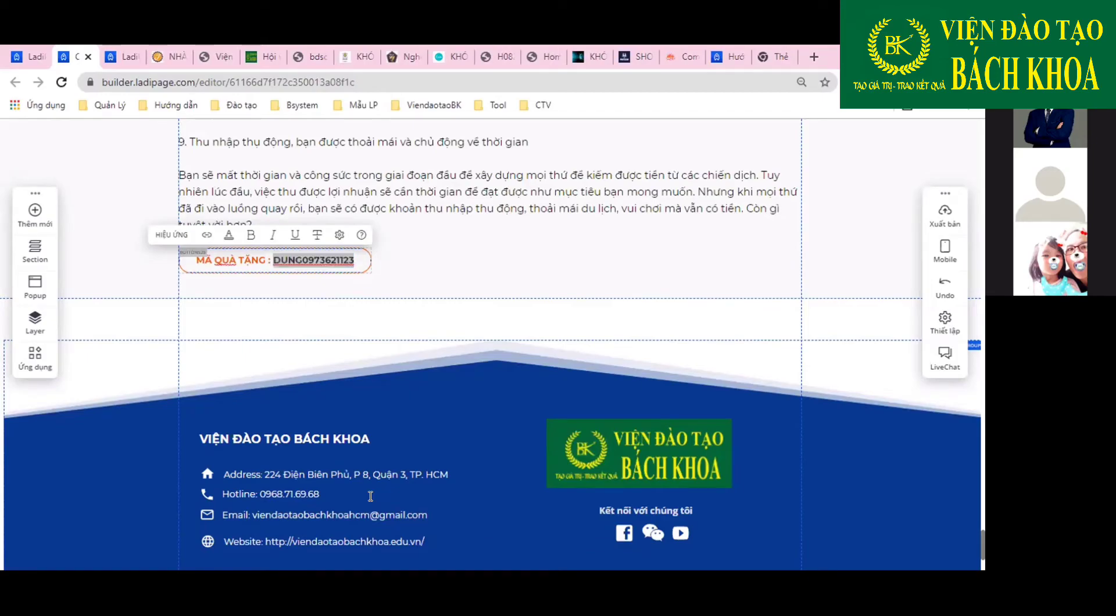
left_click(277, 258)
left_click_drag(273, 260, 361, 260)
key("ctrl+v")
key("BackSpace")
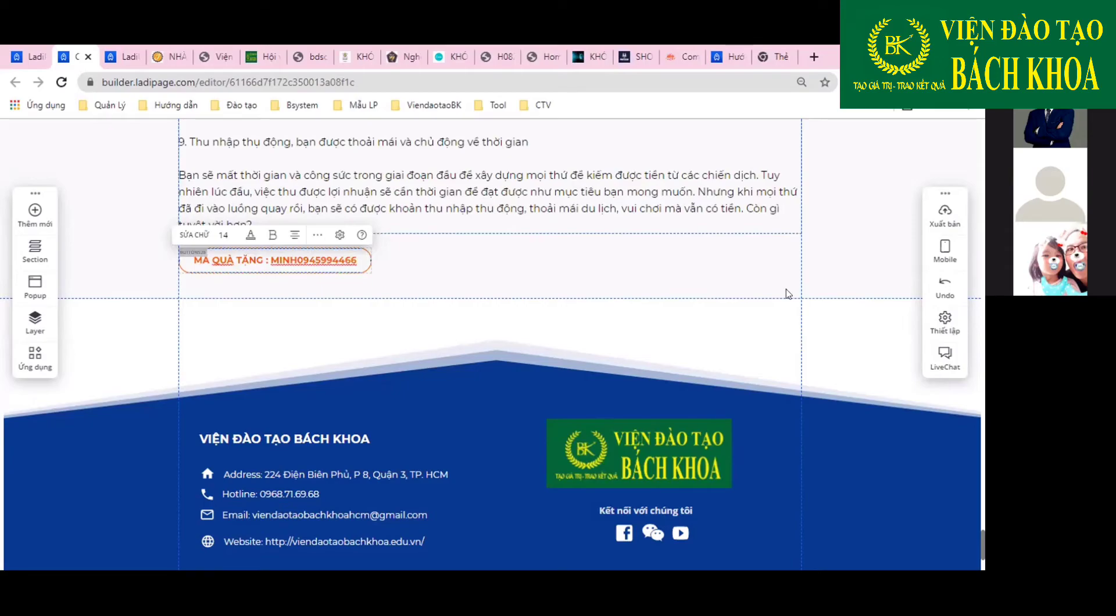
- Verify the new gift code on the button and finish editing its text
scroll(785, 294, "up", 3)
scroll(788, 294, "down", 1)
scroll(788, 293, "up", 15)
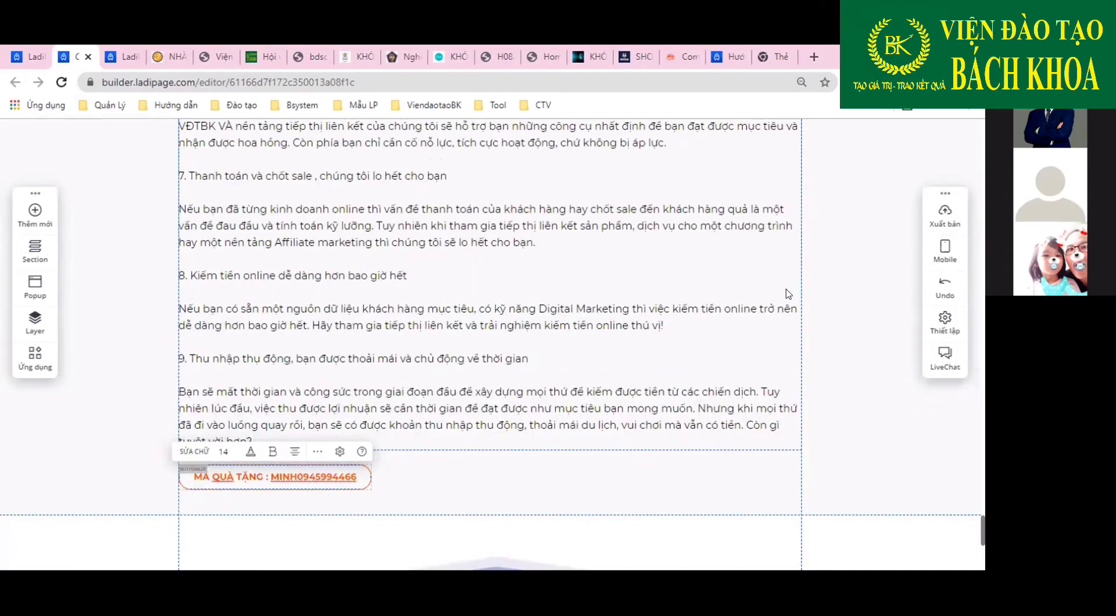
scroll(750, 294, "down", 10)
scroll(743, 294, "down", 9)
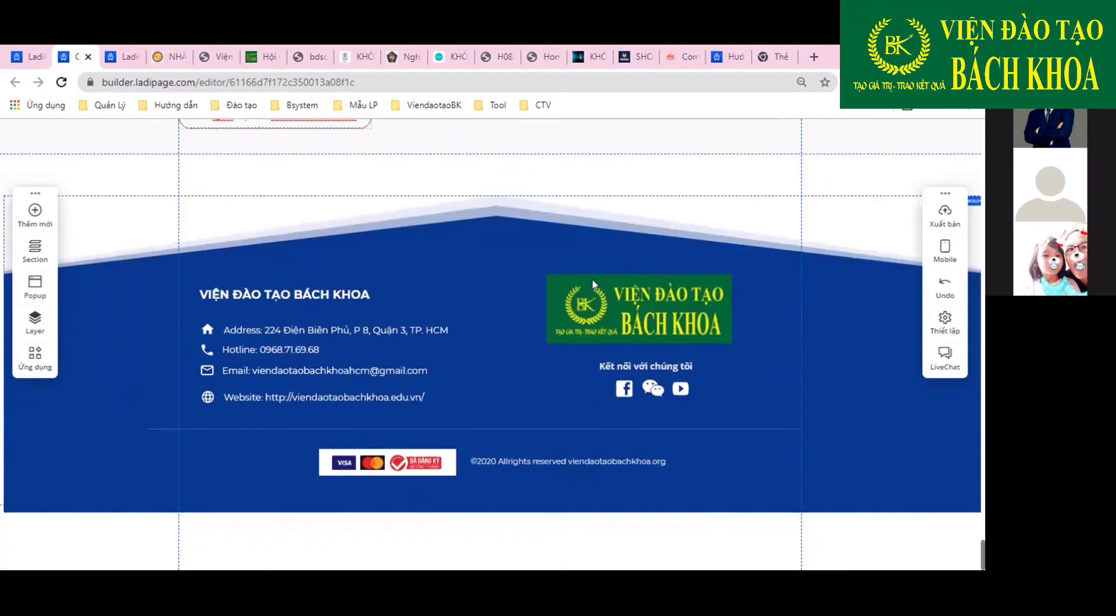
scroll(572, 272, "up", 2)
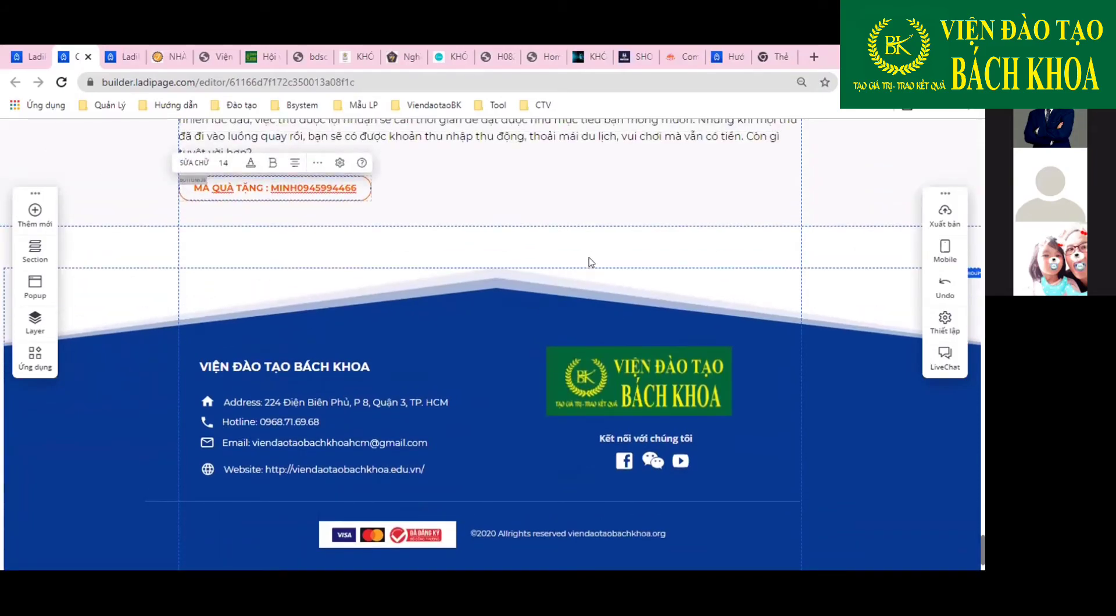
scroll(511, 244, "up", 1)
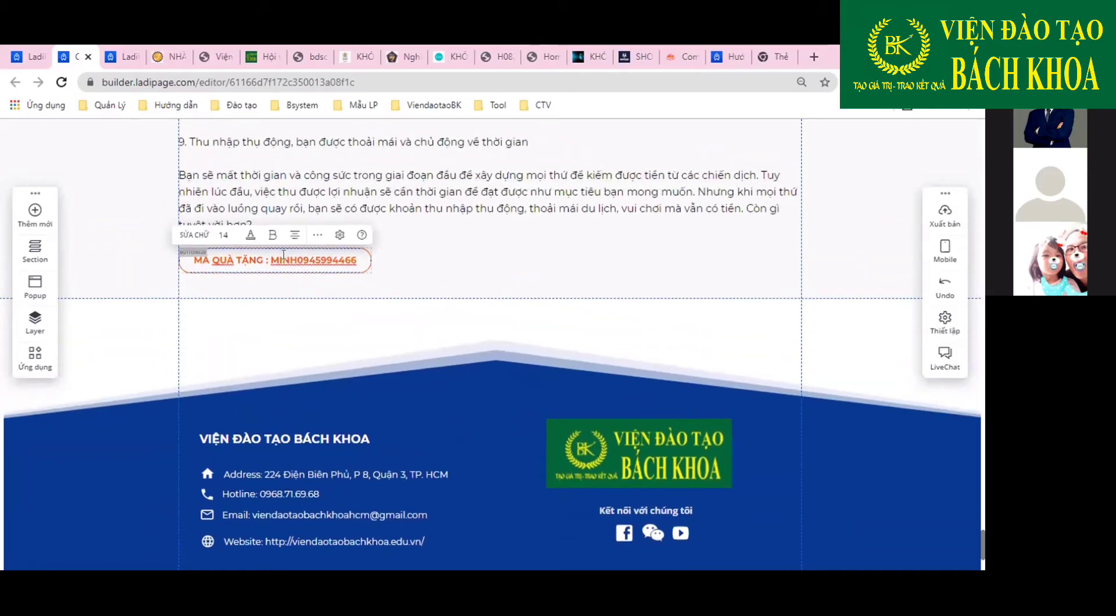
left_click_drag(272, 260, 358, 262)
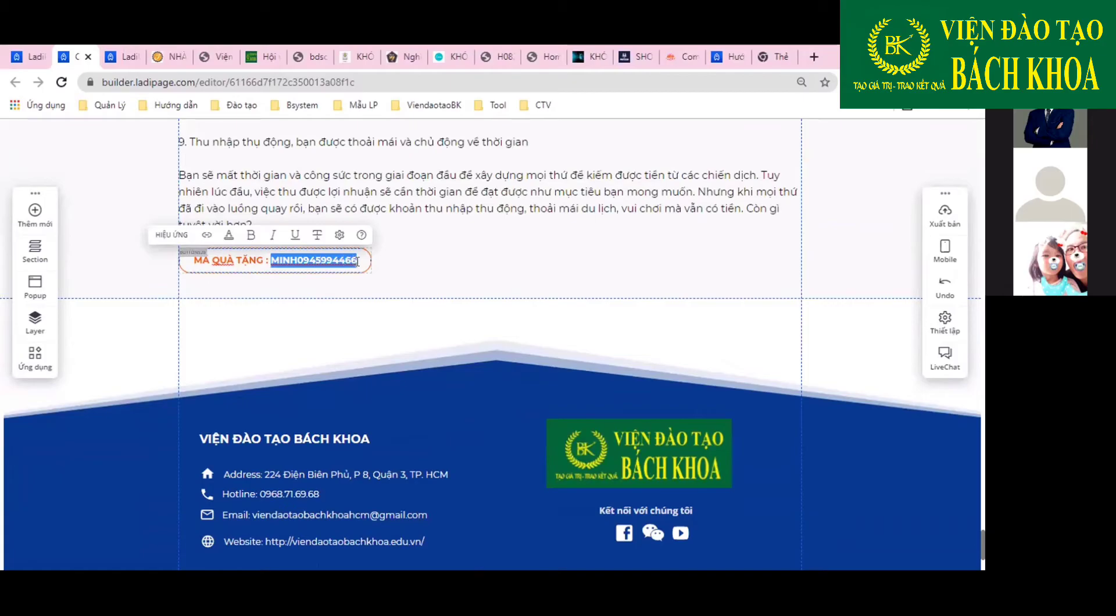
left_click(434, 275)
scroll(512, 269, "up", 10)
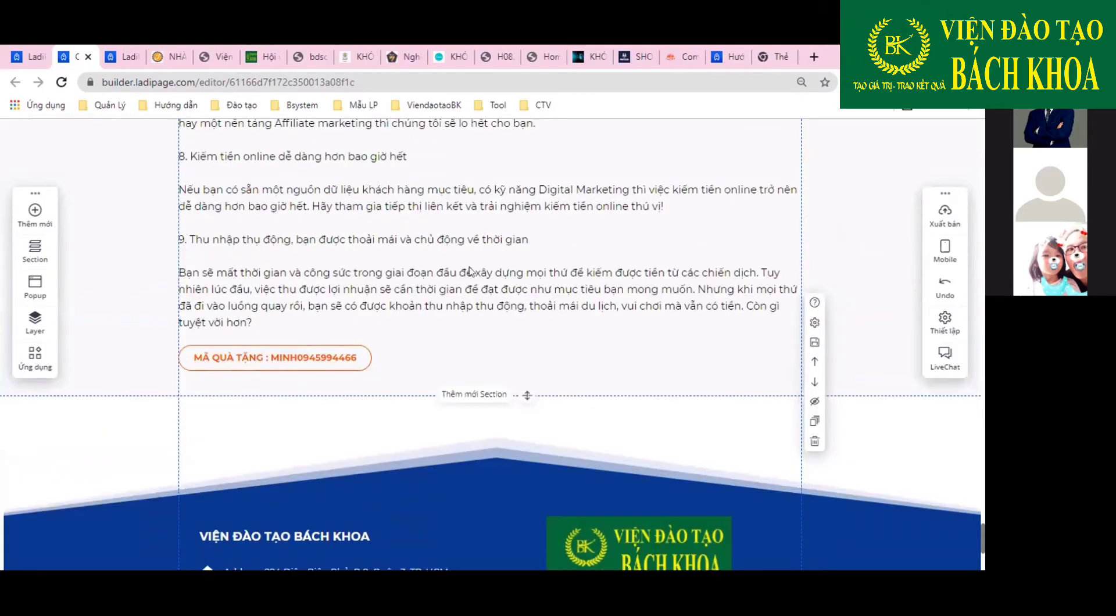
scroll(308, 279, "up", 10)
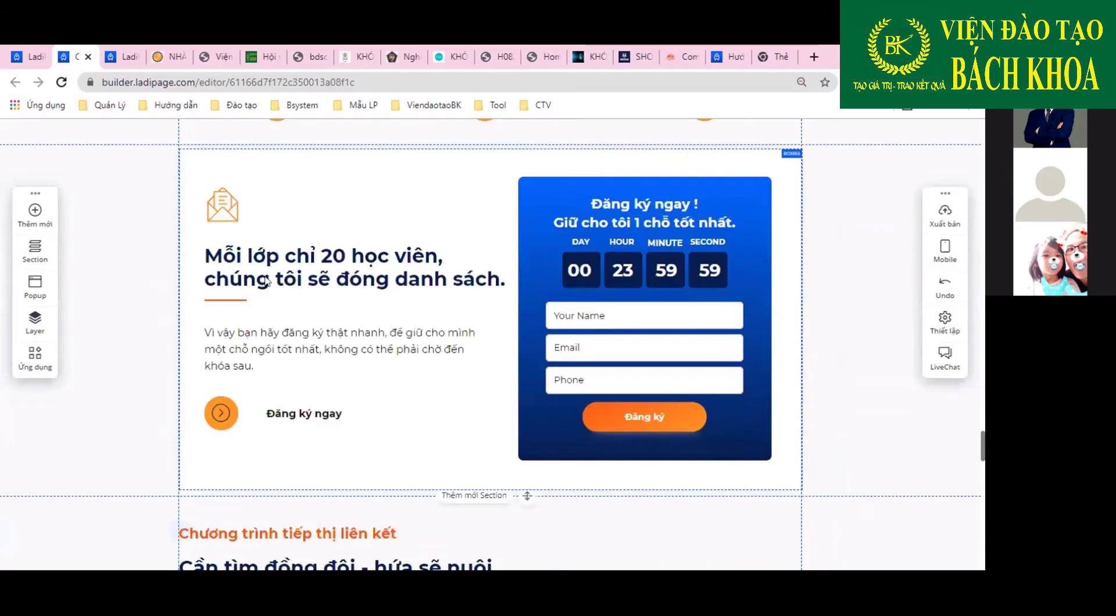
scroll(304, 282, "up", 3)
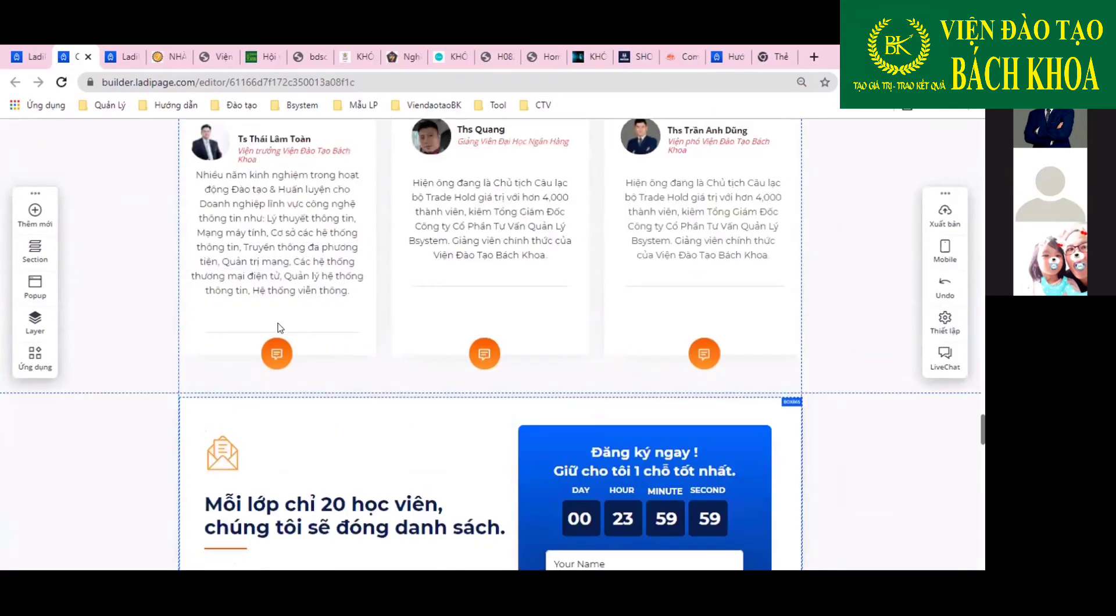
scroll(429, 331, "up", 3)
scroll(481, 318, "up", 2)
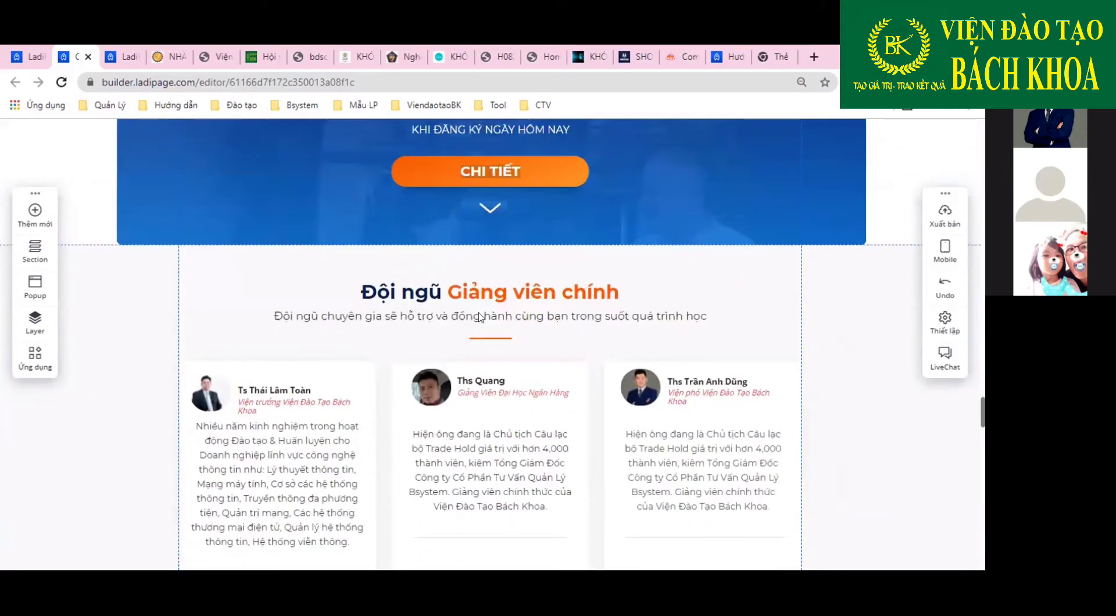
scroll(480, 317, "up", 5)
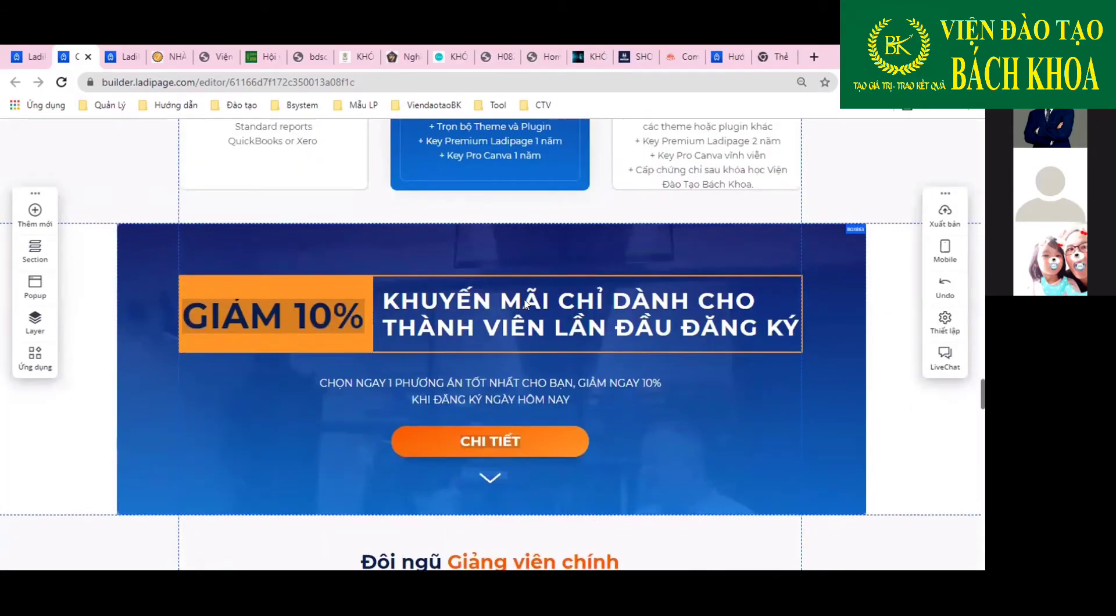
scroll(267, 273, "down", 4)
scroll(594, 288, "down", 2)
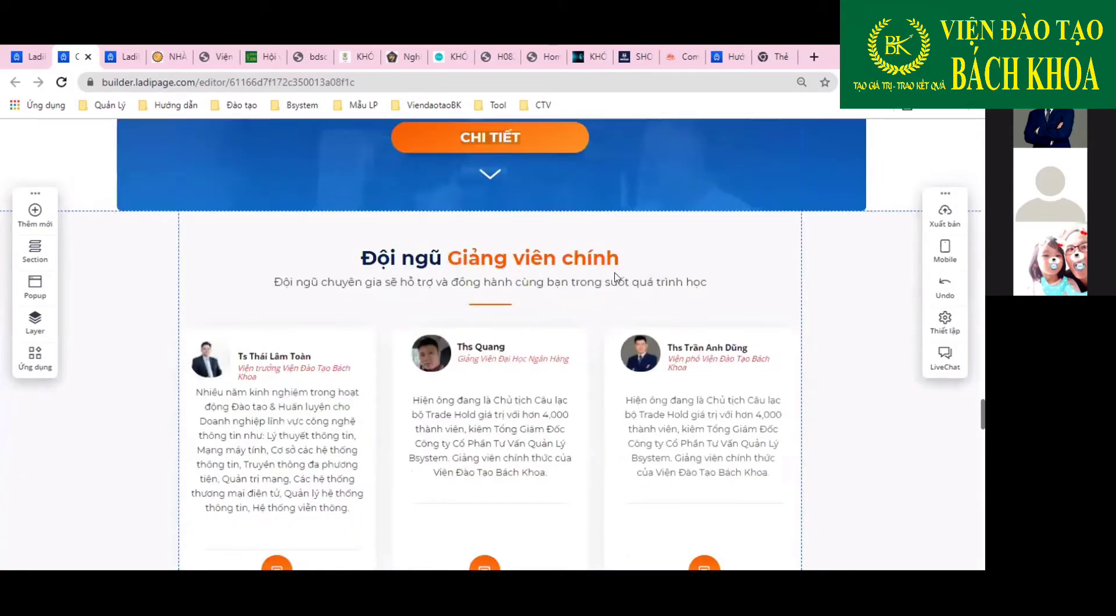
scroll(592, 287, "down", 12)
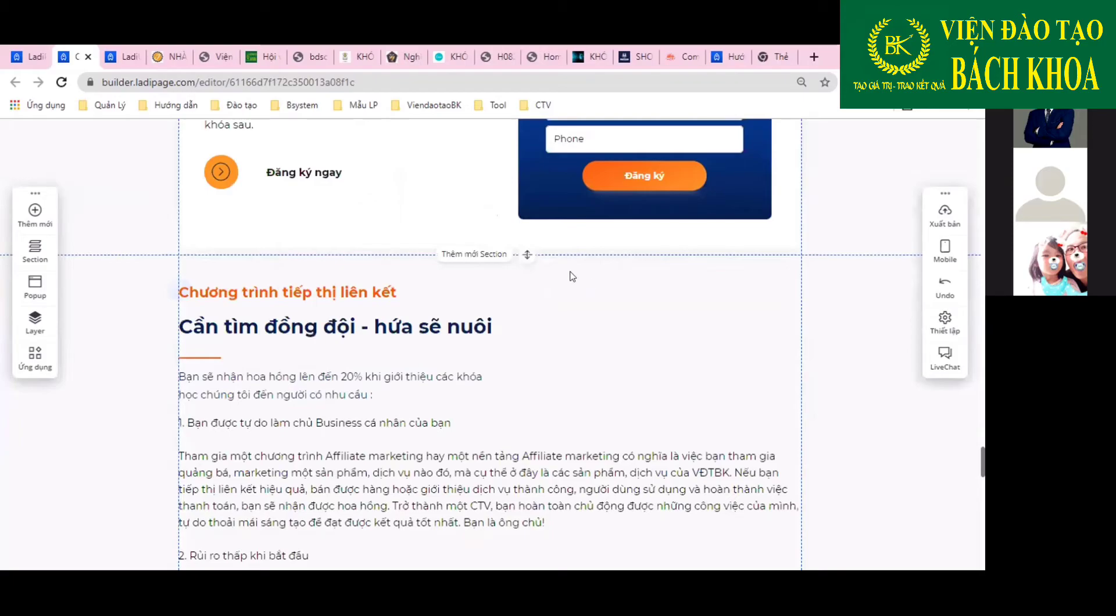
scroll(592, 287, "down", 10)
scroll(318, 239, "down", 5)
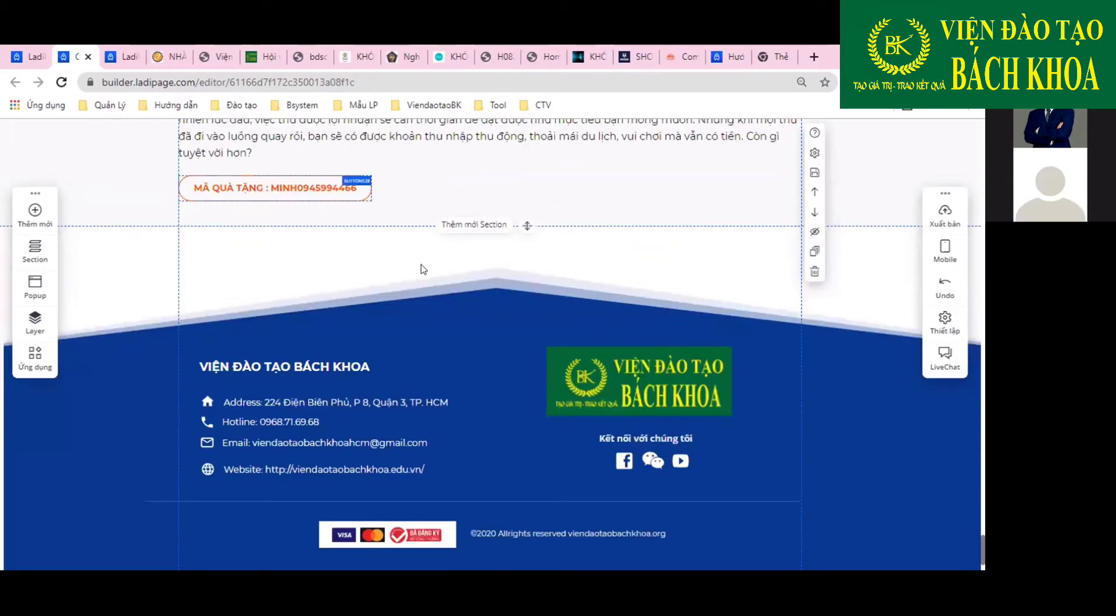
scroll(871, 310, "up", 2)
scroll(870, 310, "up", 15)
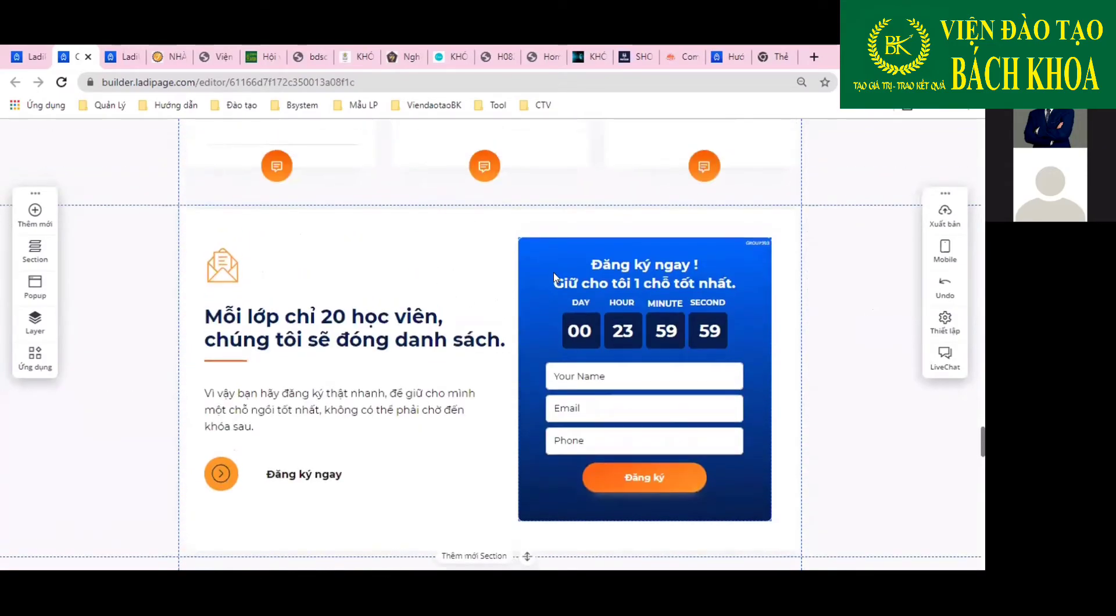
scroll(554, 277, "up", 6)
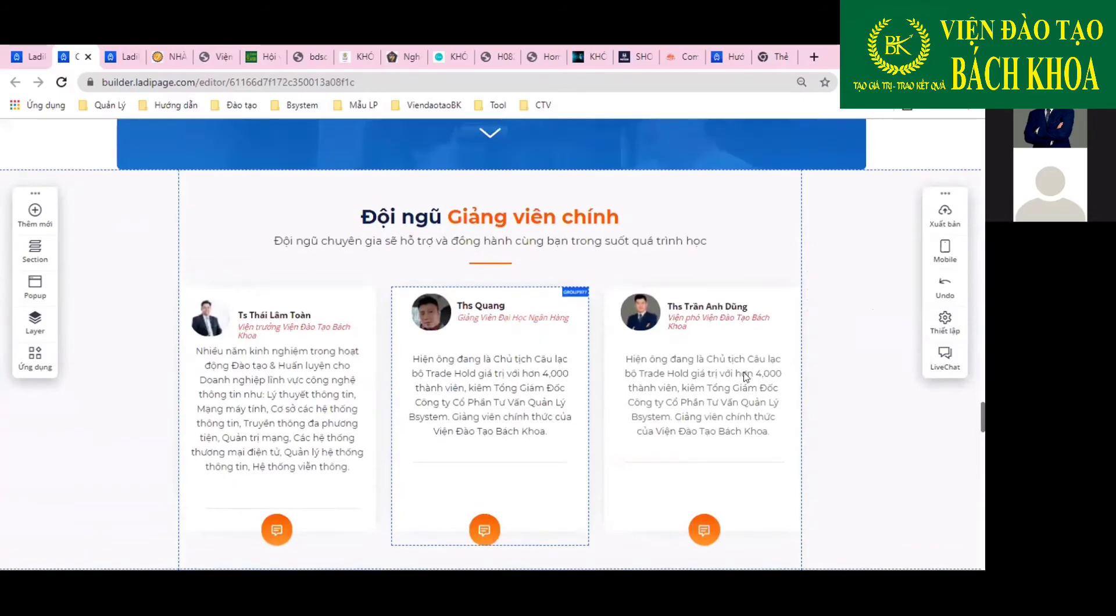
scroll(674, 343, "up", 3)
scroll(673, 342, "down", 1)
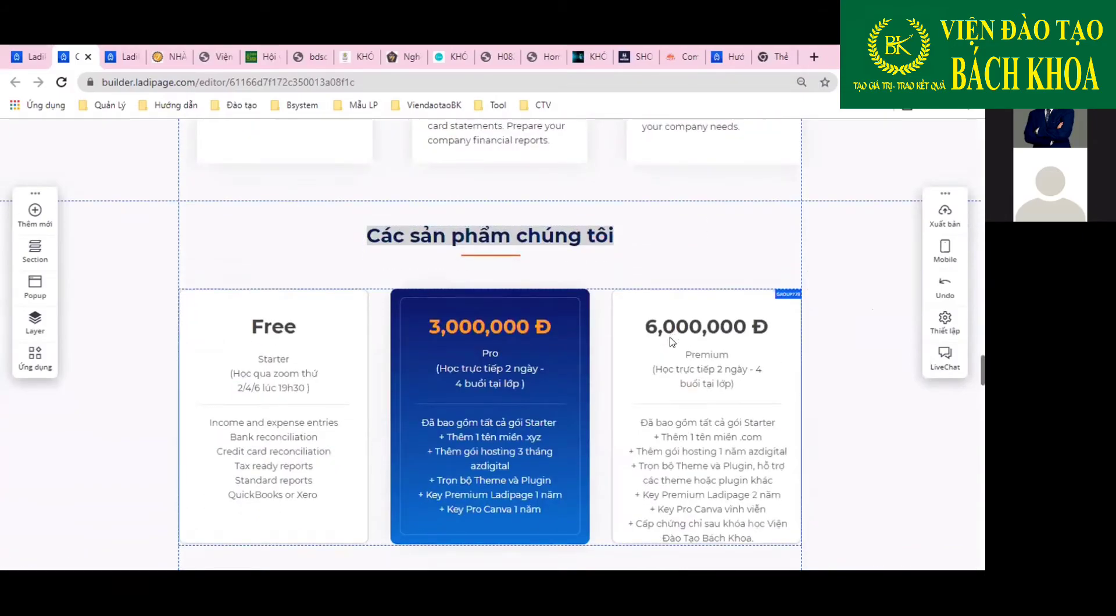
scroll(669, 343, "down", 5)
scroll(665, 344, "down", 12)
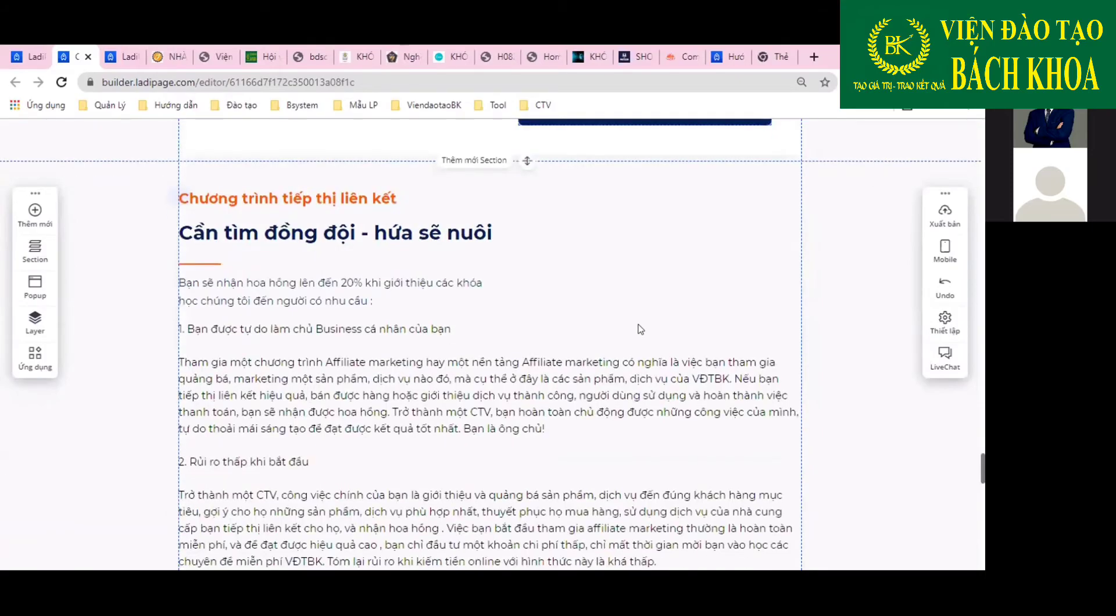
scroll(640, 327, "down", 8)
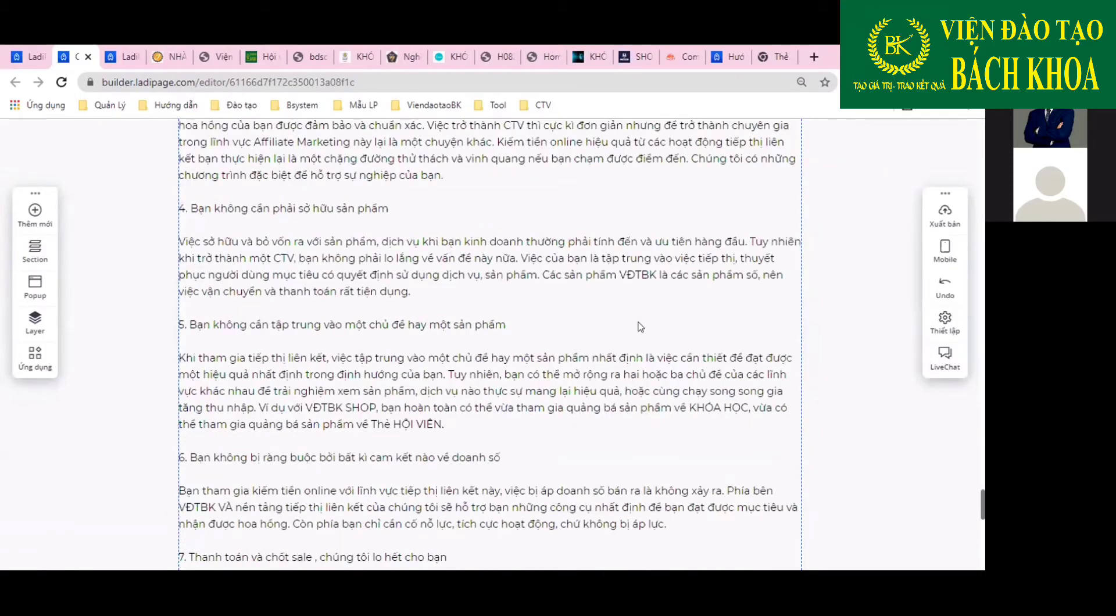
scroll(640, 327, "down", 8)
scroll(808, 264, "up", 20)
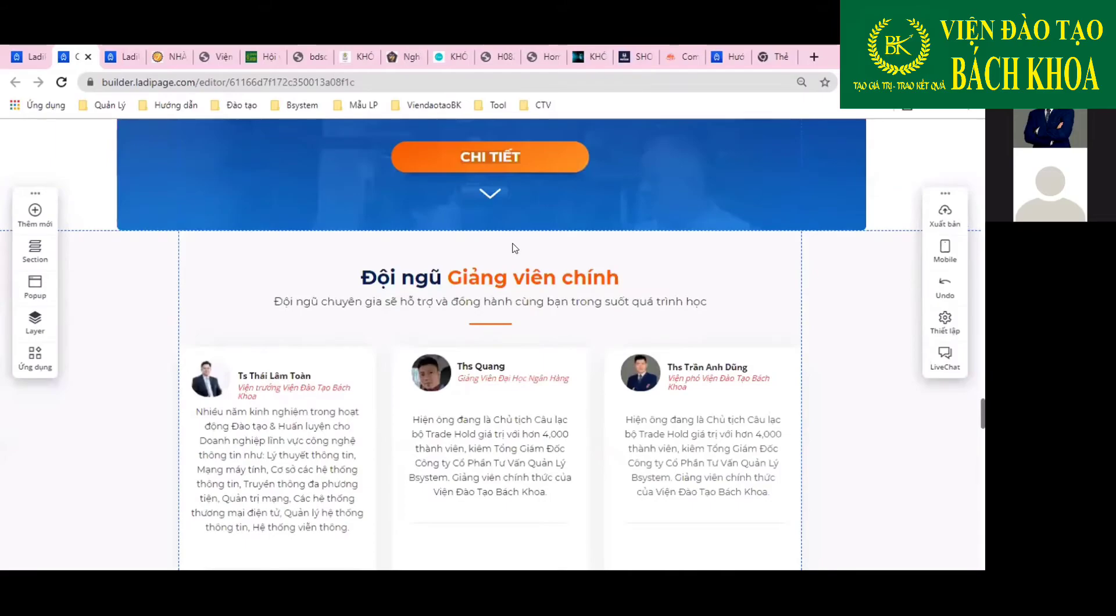
scroll(807, 270, "up", 3)
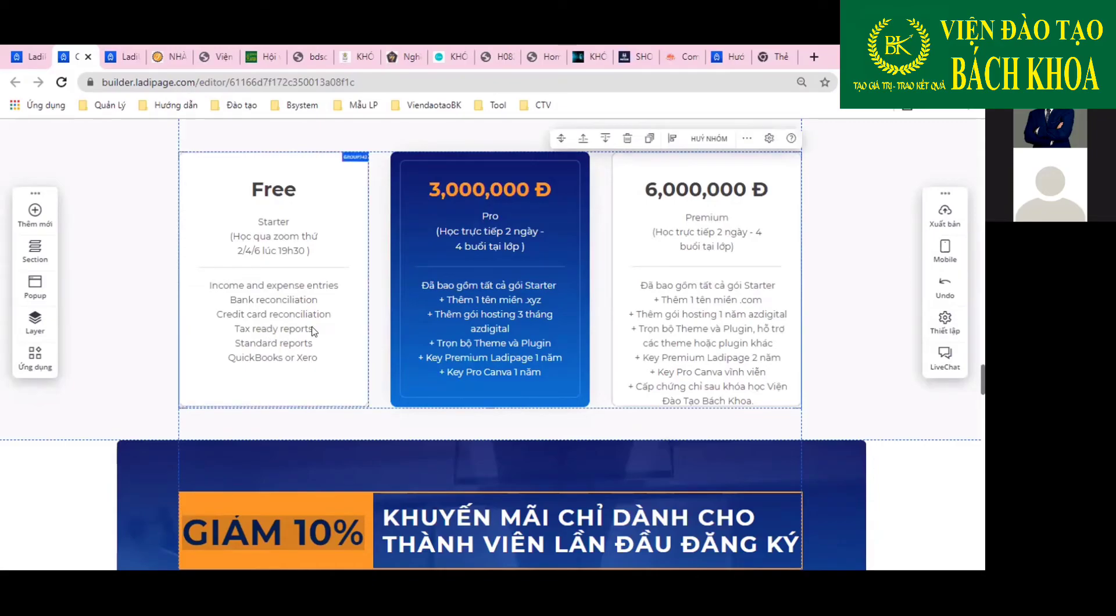
- Write the class schedule 'HỌC QUA ZOOM THỨ 2/4/6' and 'LÚC 19H30' in the Free card
double_click(278, 305)
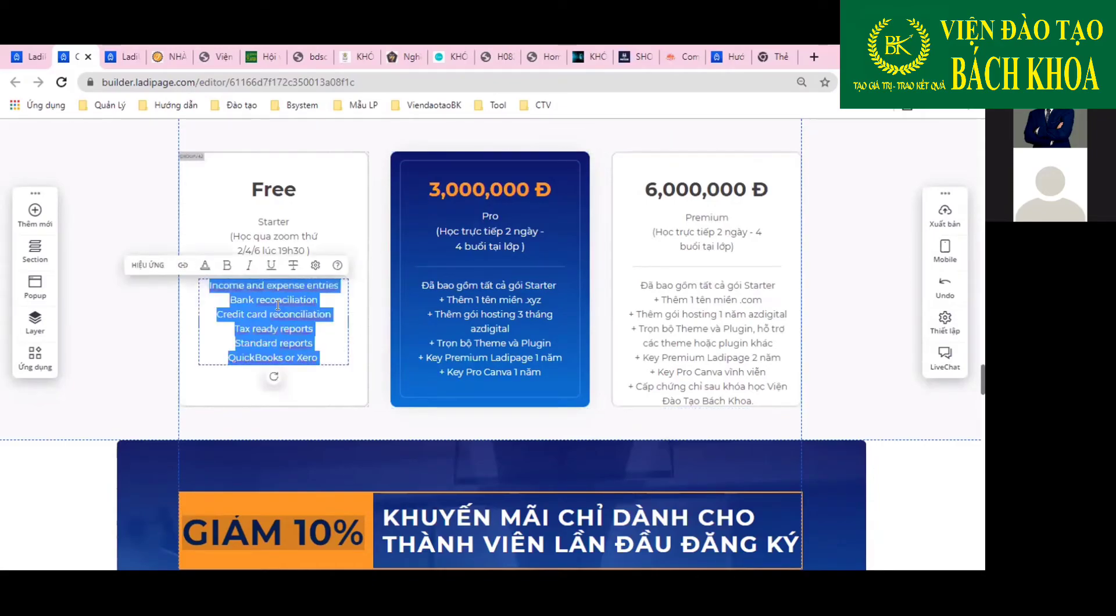
type("hOC")
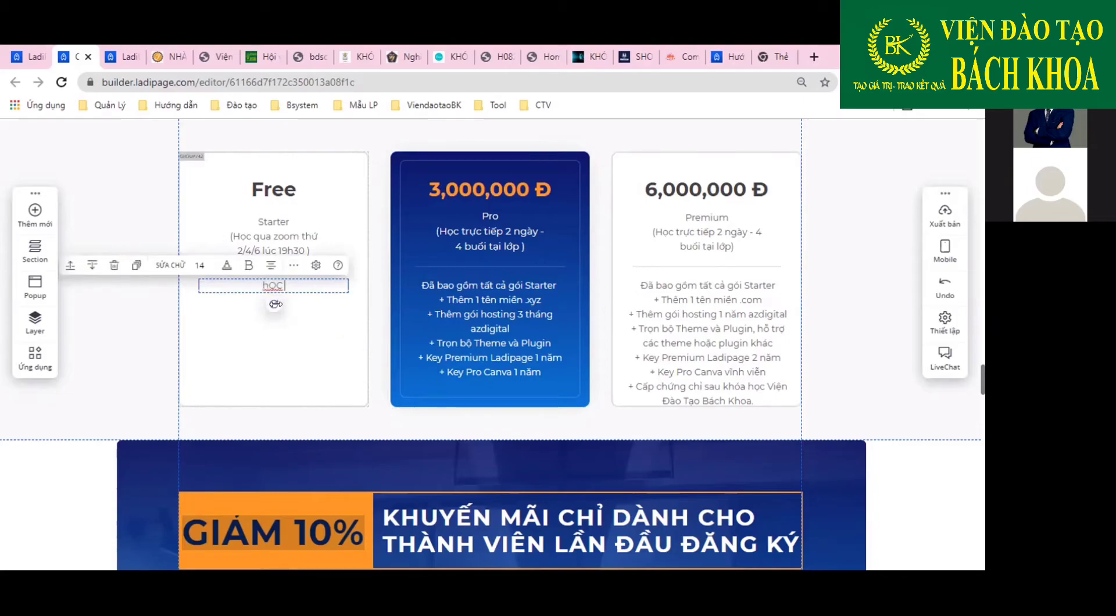
key("BackSpace")
key("BackSpace")
key("BackSpace")
type("HOC QUA")
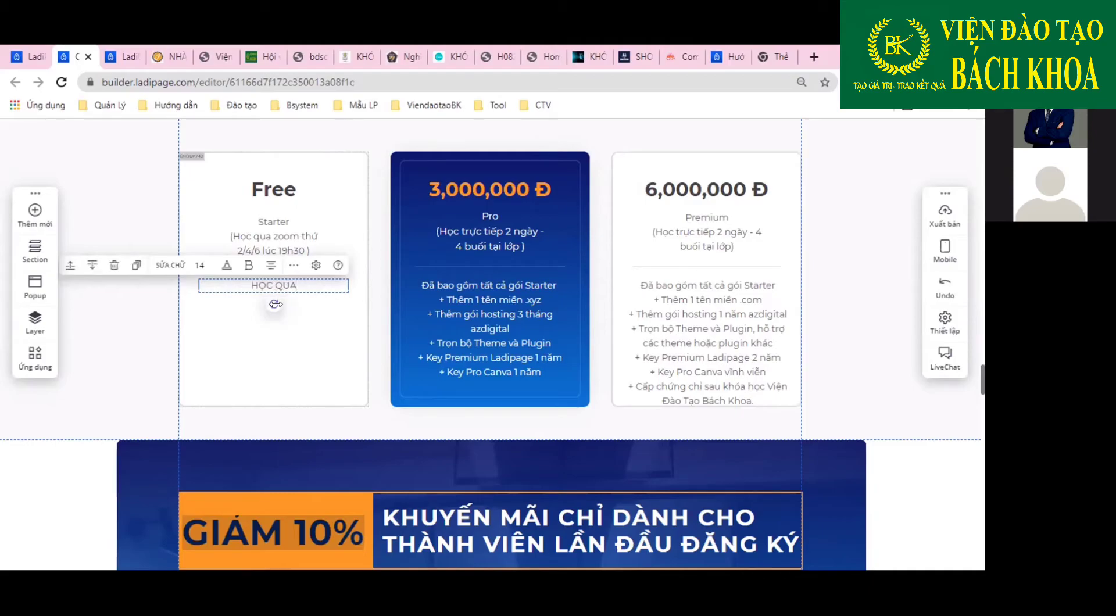
type(" ZOOM THỨ 2/4/6")
key("Return")
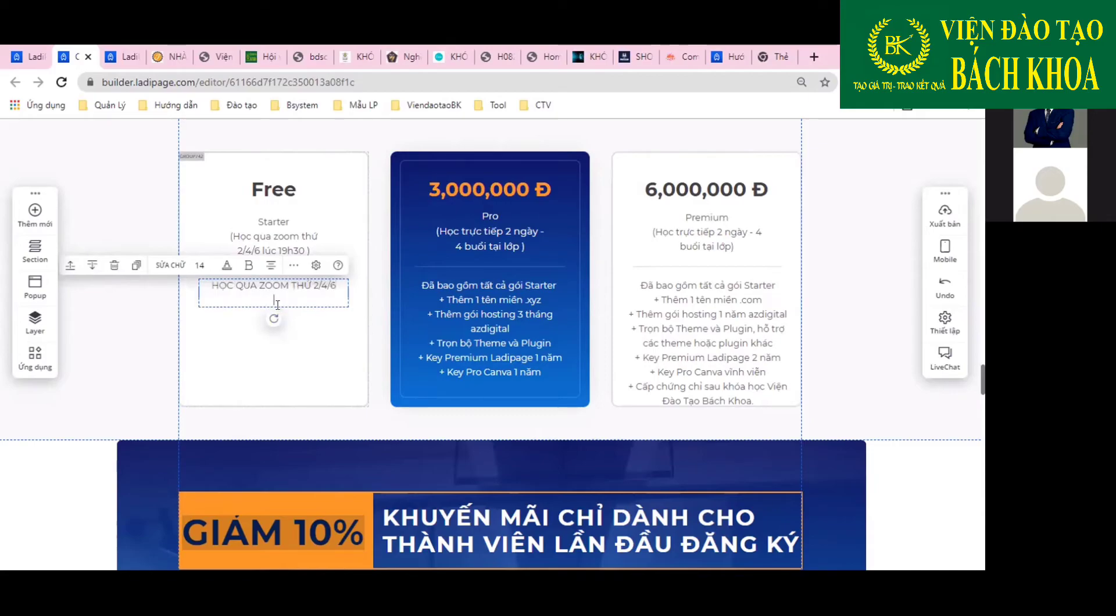
type("LUCHS")
key("BackSpace")
key("BackSpace")
key("BackSpace")
key("BackSpace")
key("BackSpace")
type("LUCS 19H3")
type("0")
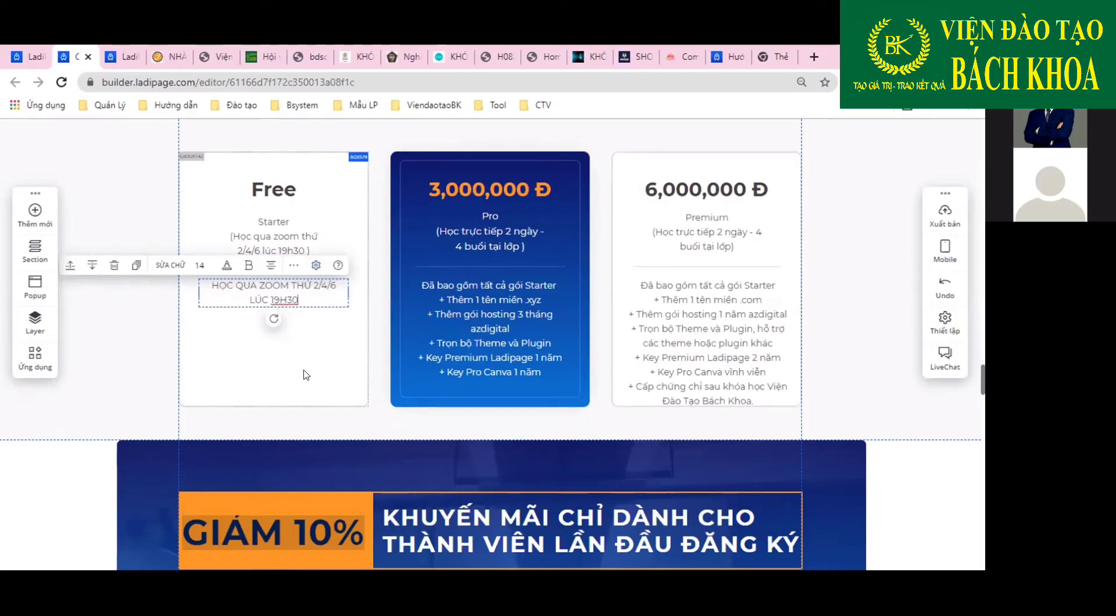
- Add the 'ID ZOOM :' meeting ID line and the 'PASS :' passcode line below the class time
key("Return")
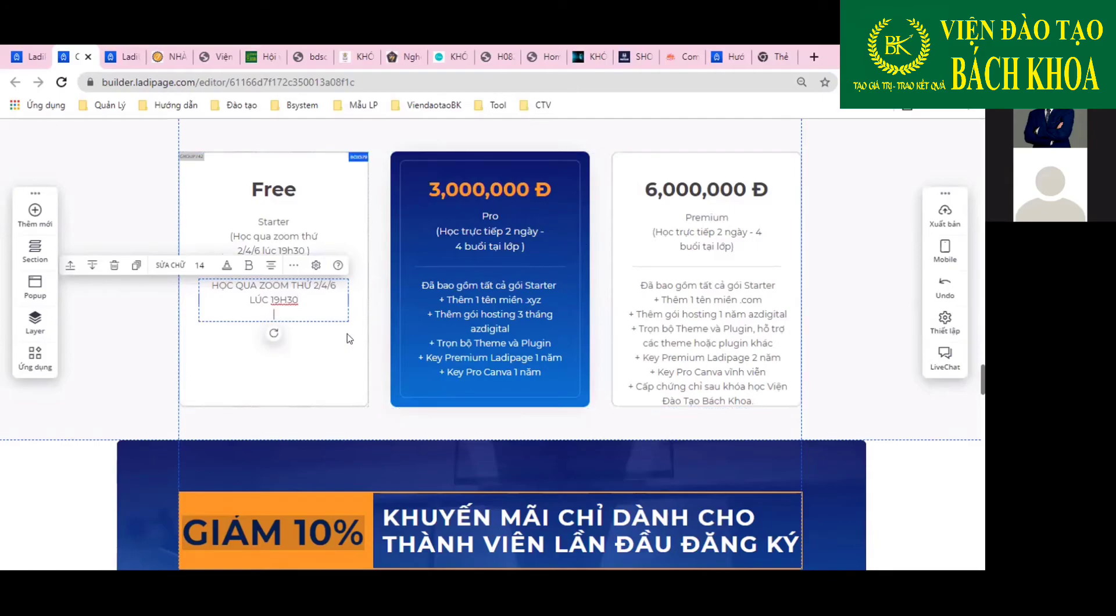
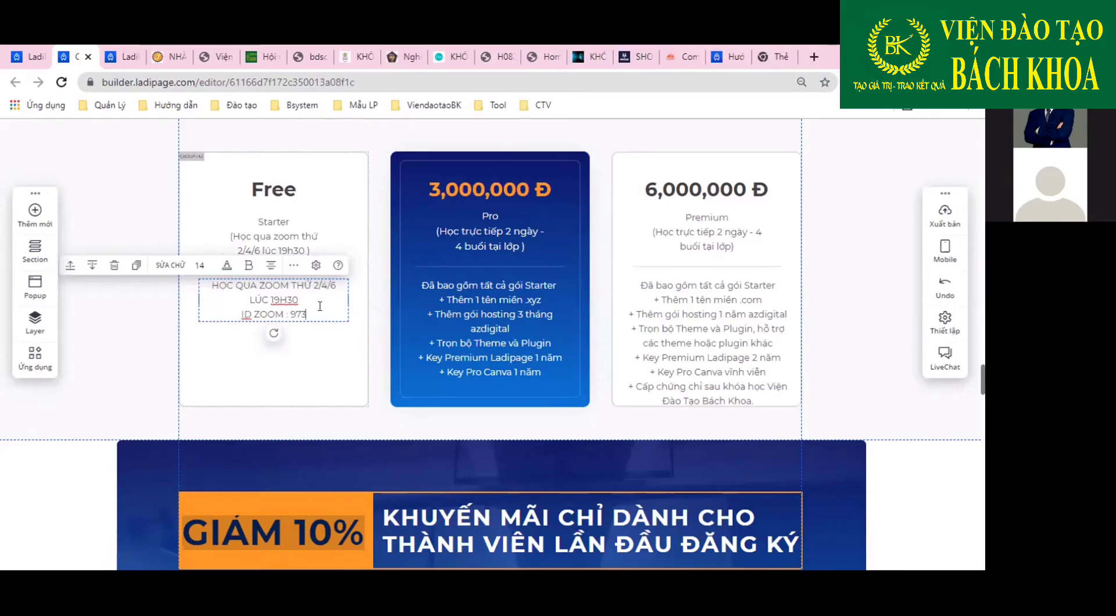
key("Return")
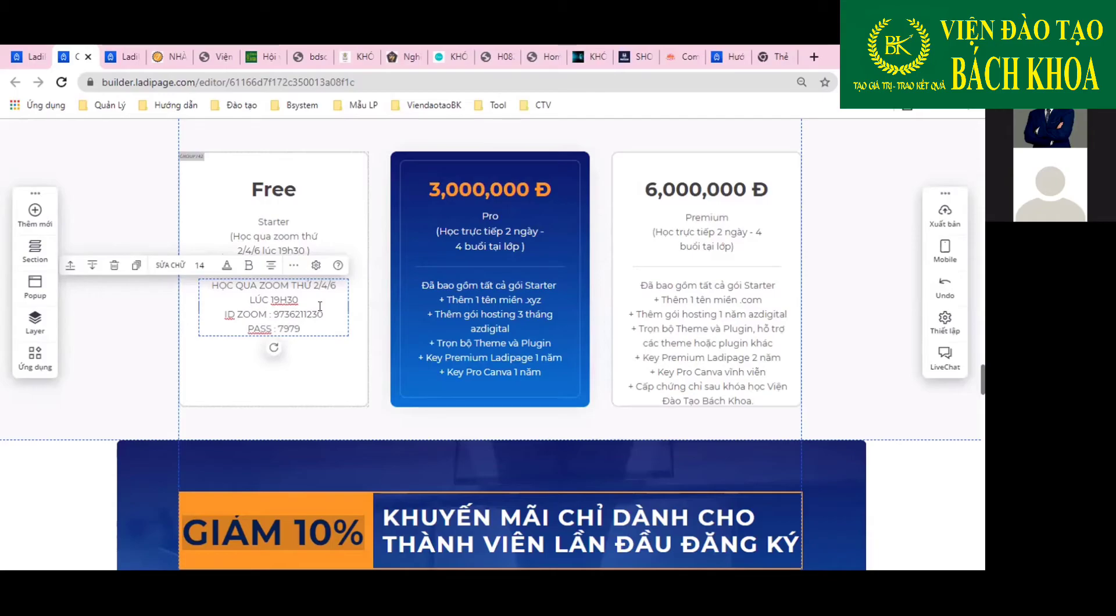
left_click(318, 392)
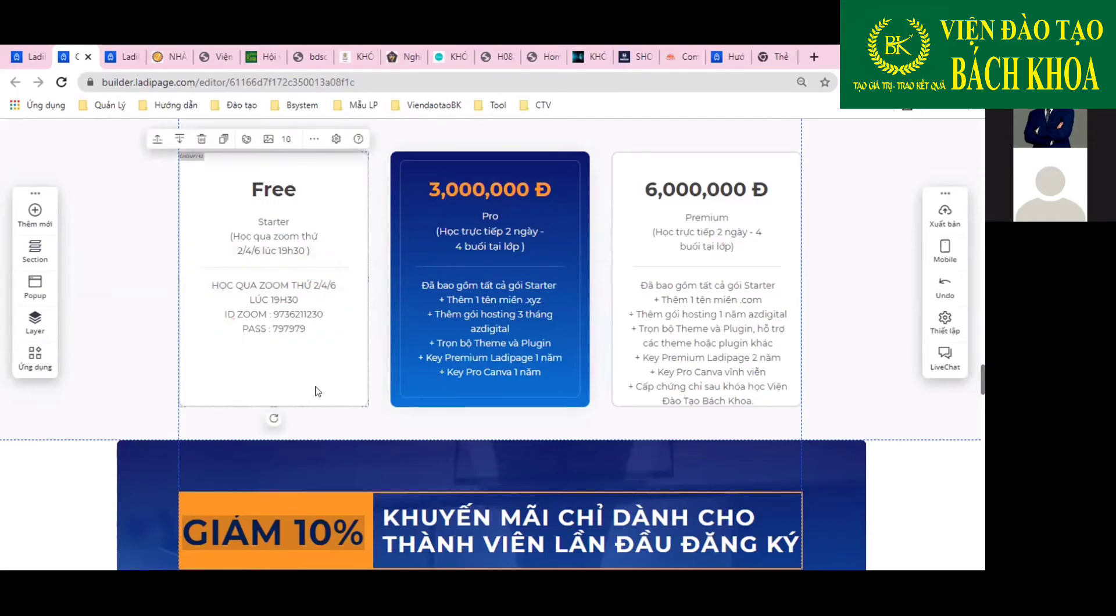
- Below the PASS line, add 'THỨ 2 : CANVA', 'THỨ 4 : LADIPAGE' and 'THỨ 6 : WORDPESS'
left_click(307, 330)
double_click(306, 330)
left_click(308, 323)
key("Return")
type("THỨ 2")
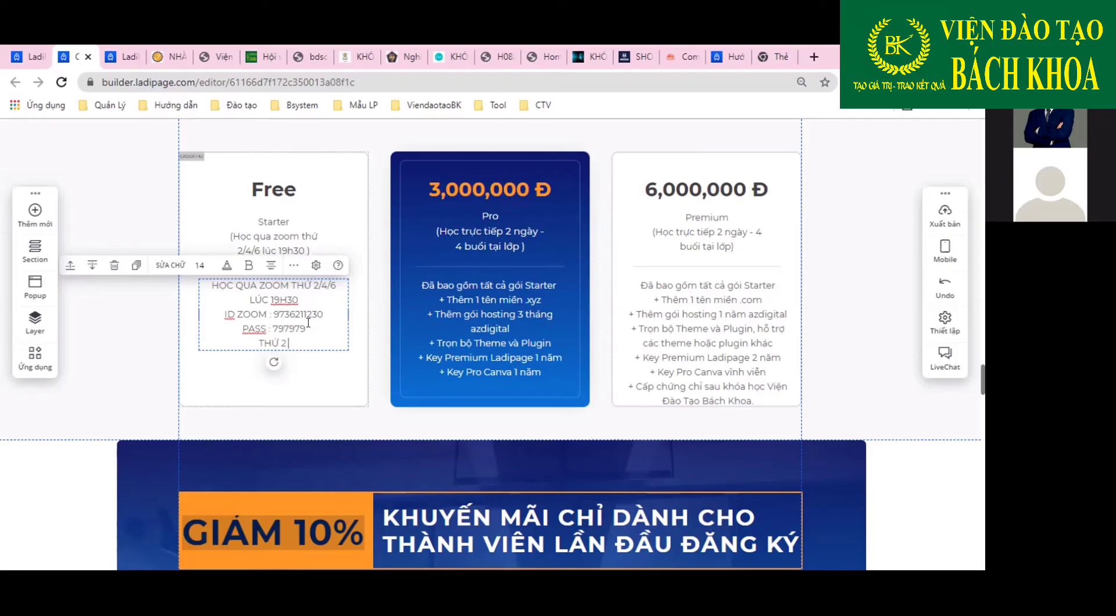
type(" : CANVA")
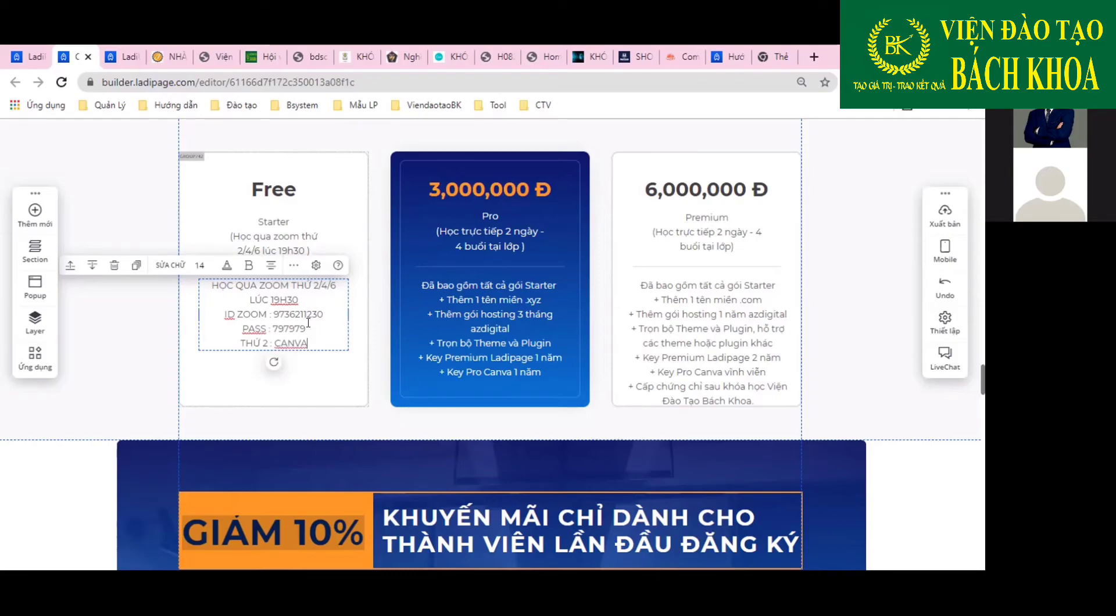
key("Return")
type("THỨ 4")
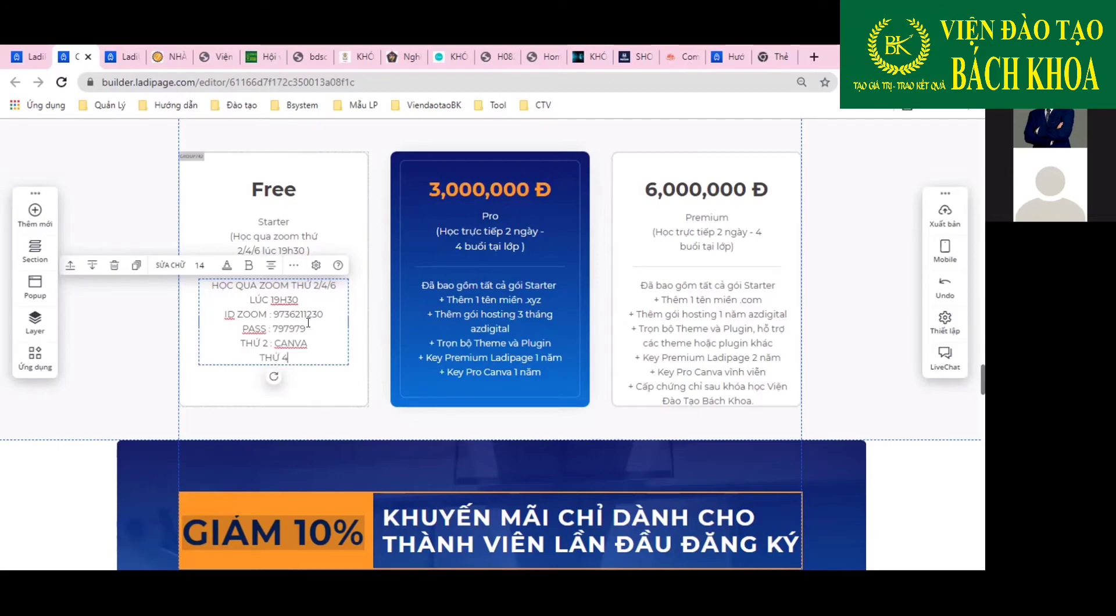
type(" : LADIPAGE")
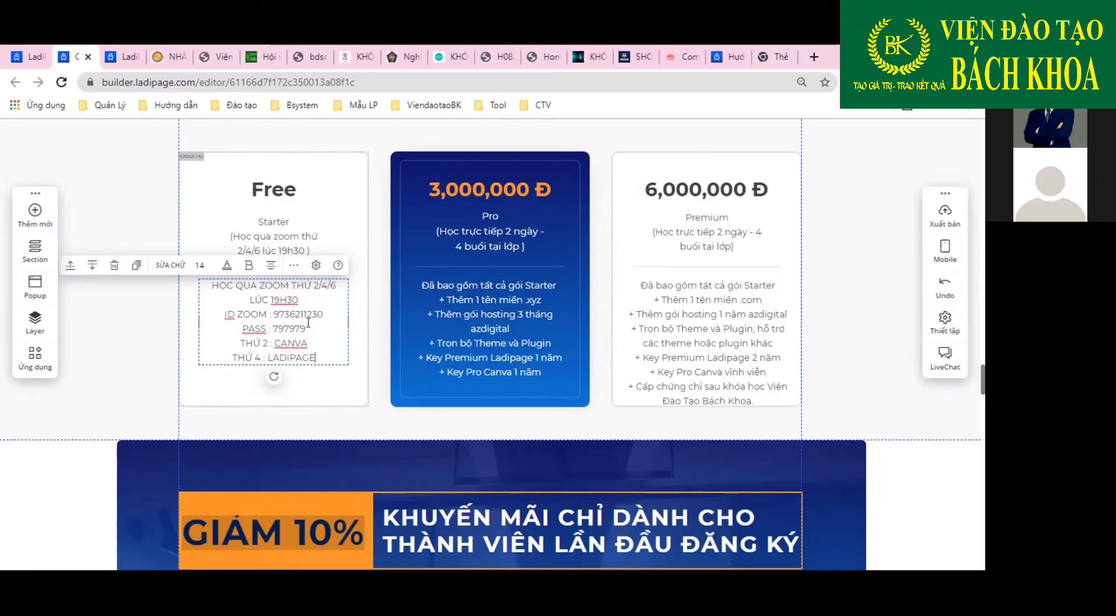
key("Return")
type("THƯ")
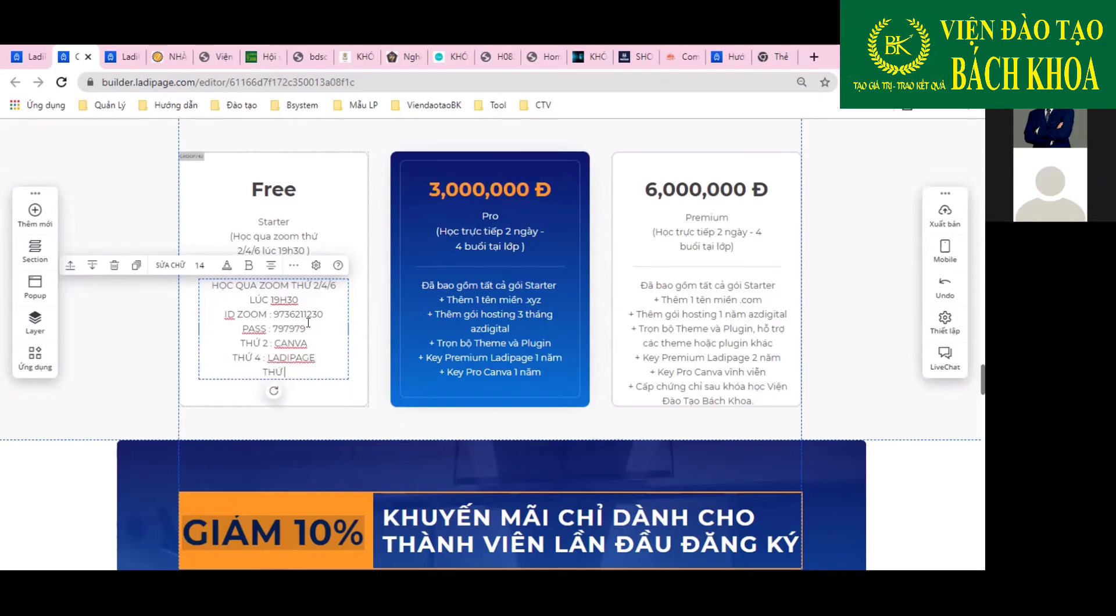
type(" 6 : W")
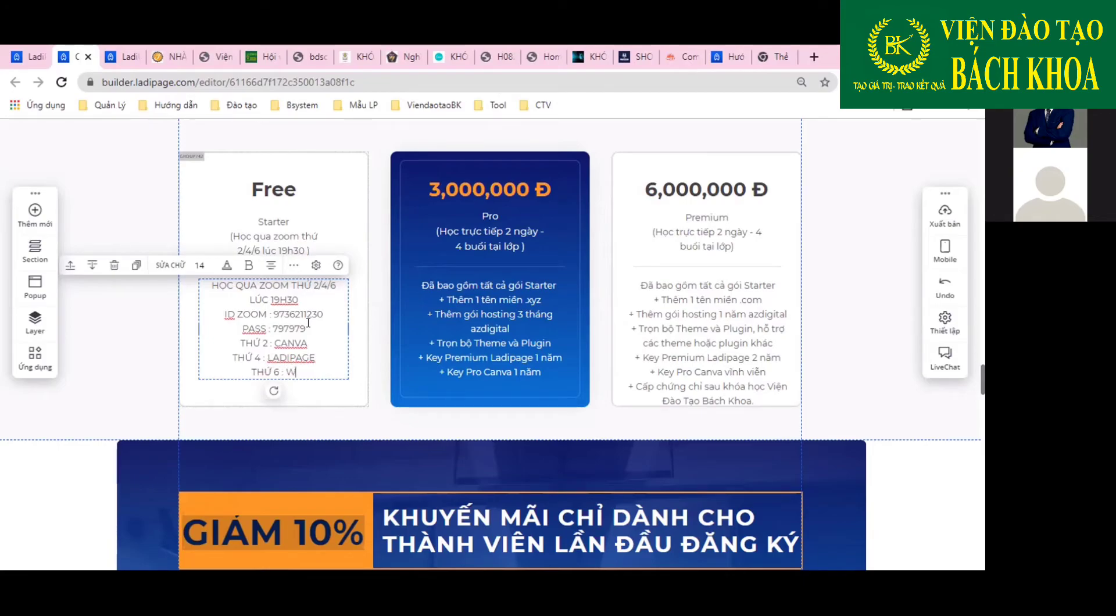
type("ORDPESS")
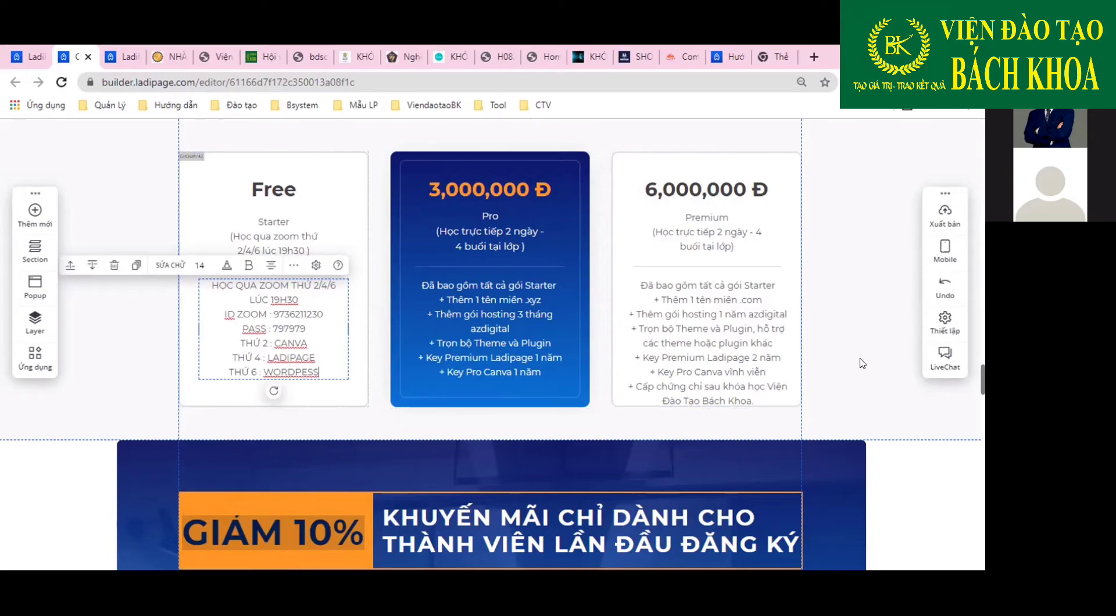
left_click(427, 332)
left_click(740, 342)
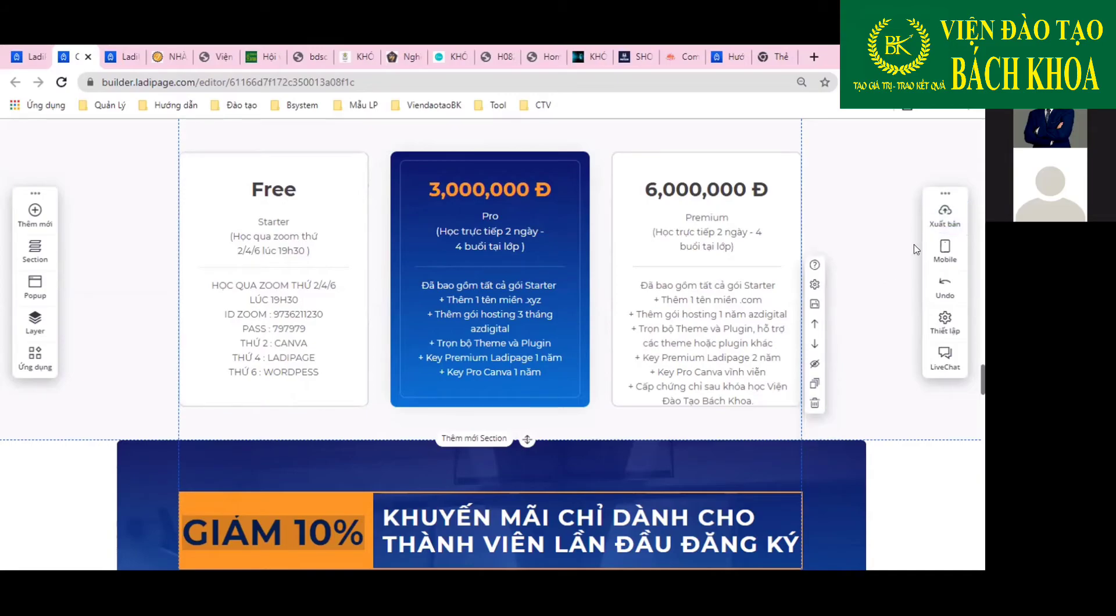
- Review the edited page, then open the live Combo page at viendaotaobachkhoa.org/combo/
scroll(812, 308, "down", 5)
scroll(808, 305, "up", 15)
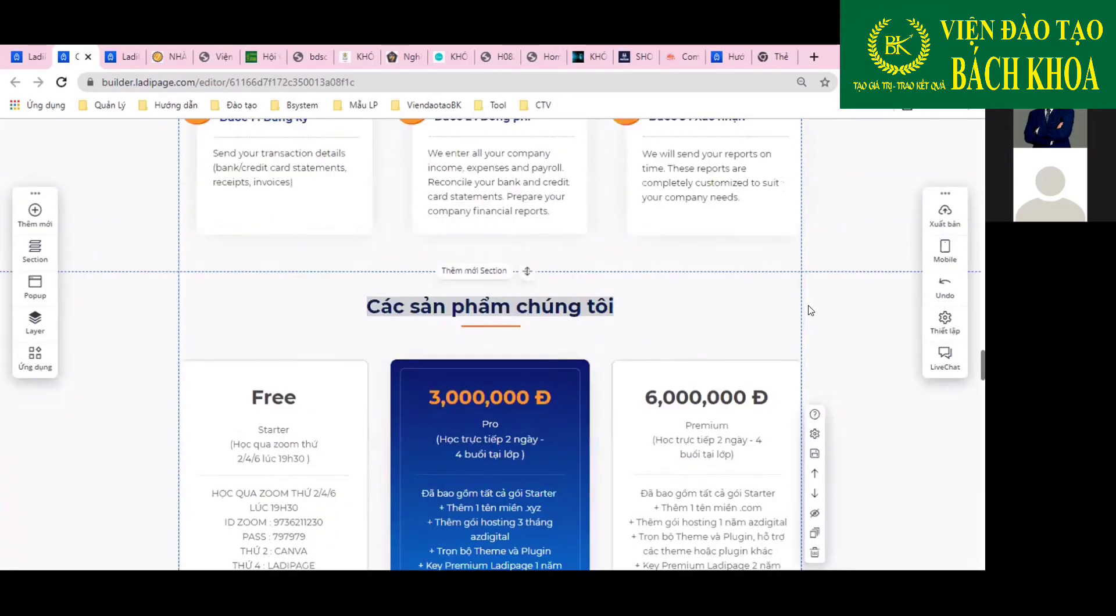
scroll(809, 305, "up", 5)
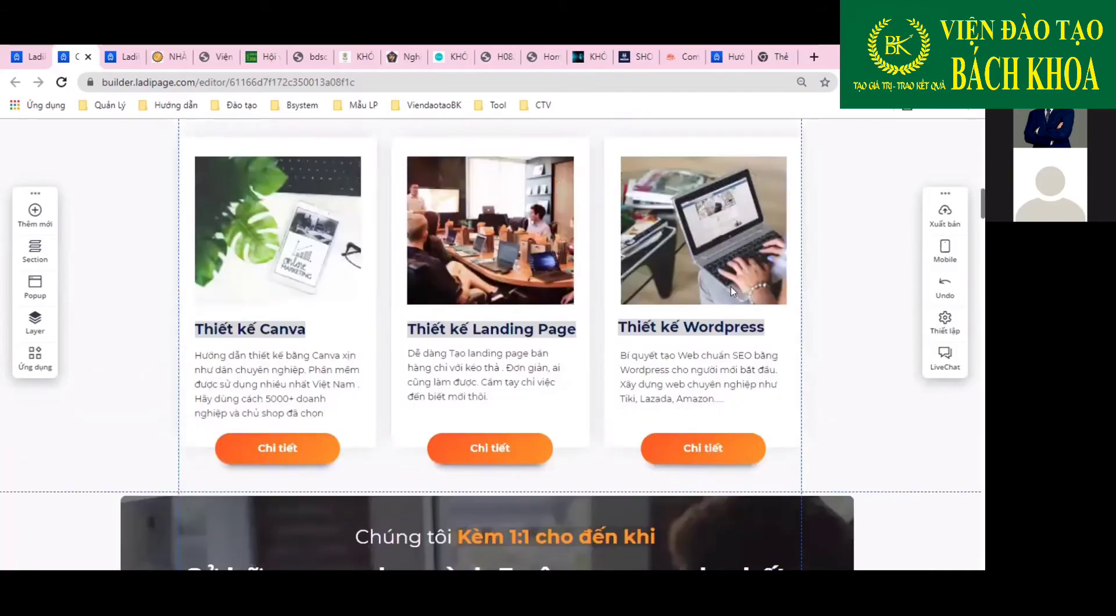
scroll(562, 285, "up", 5)
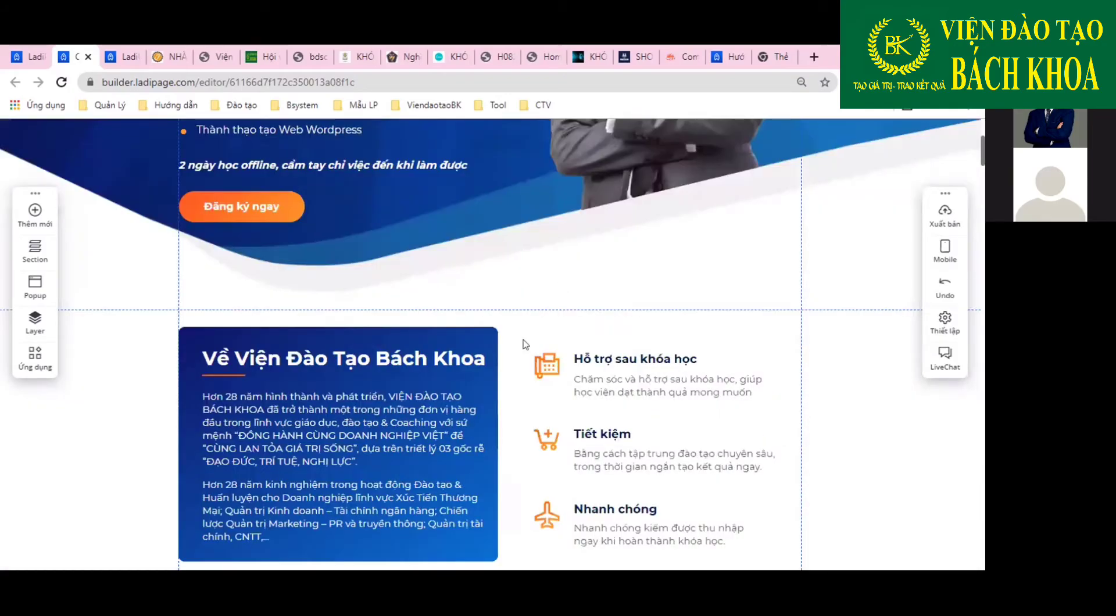
scroll(561, 286, "up", 4)
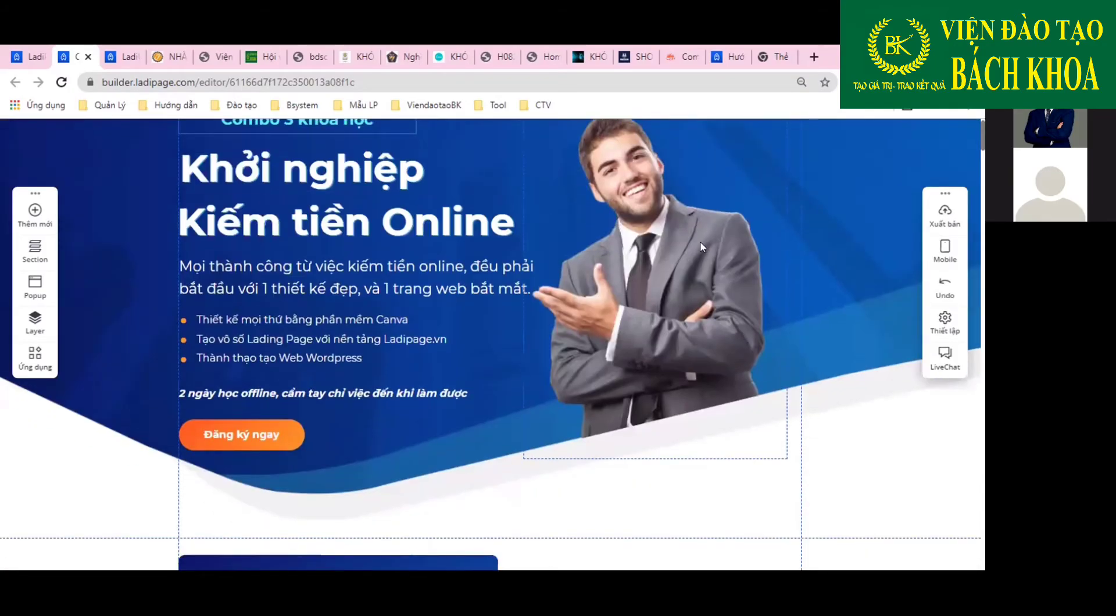
scroll(702, 247, "down", 5)
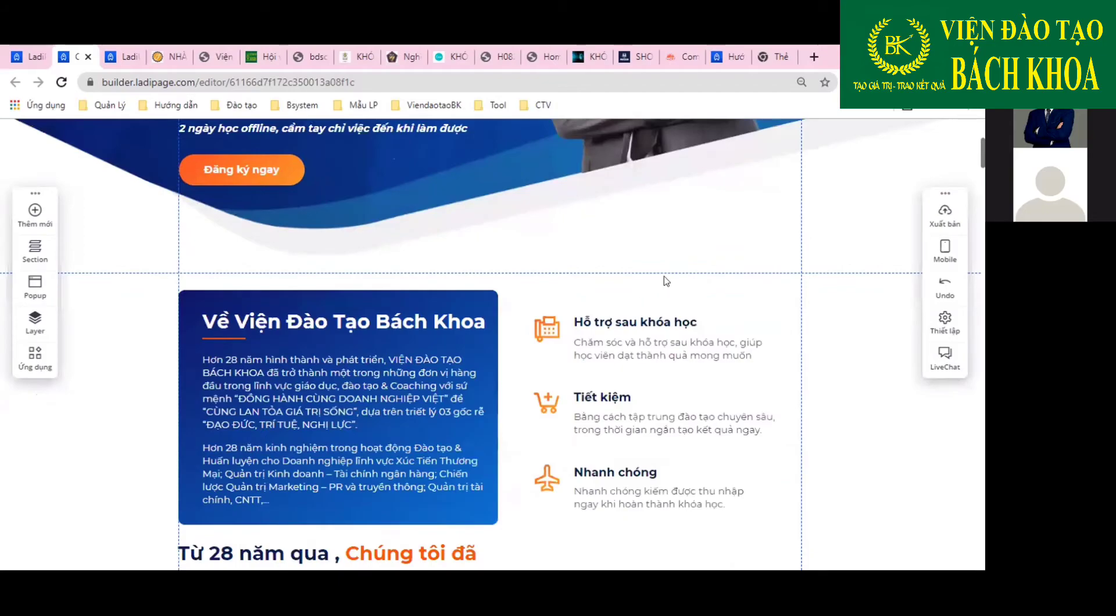
scroll(642, 304, "up", 5)
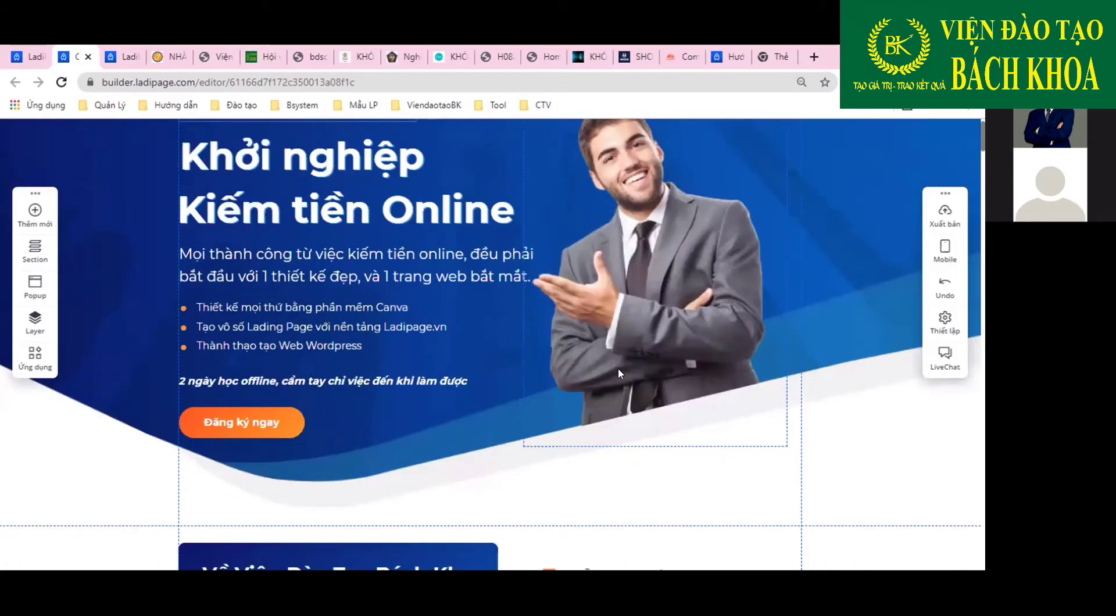
scroll(619, 370, "down", 2)
scroll(621, 374, "down", 7)
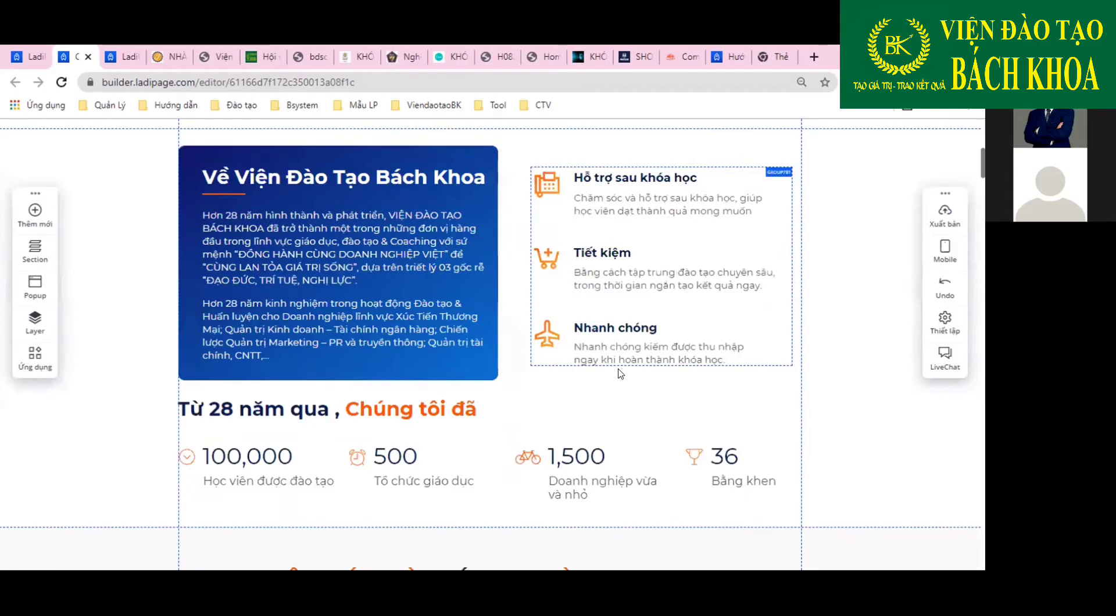
scroll(621, 374, "down", 8)
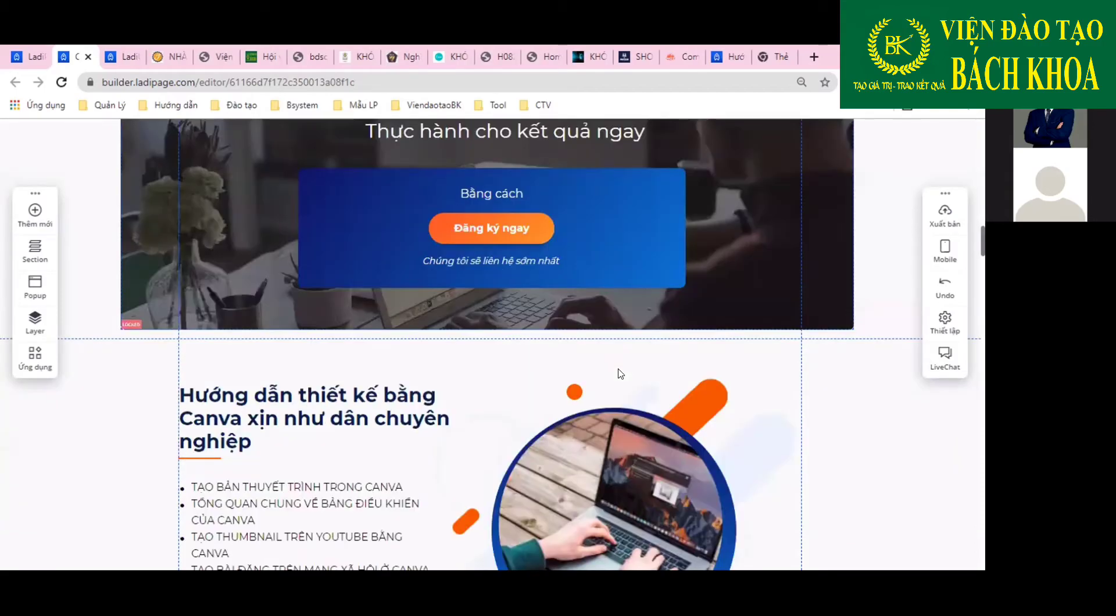
scroll(606, 377, "down", 8)
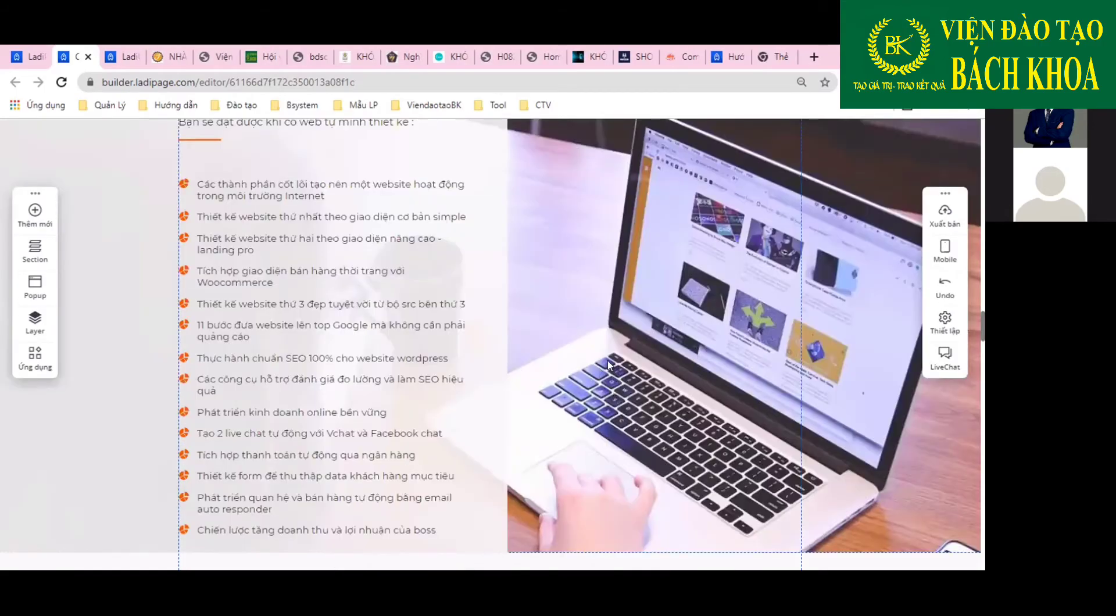
scroll(609, 365, "down", 12)
scroll(605, 365, "up", 6)
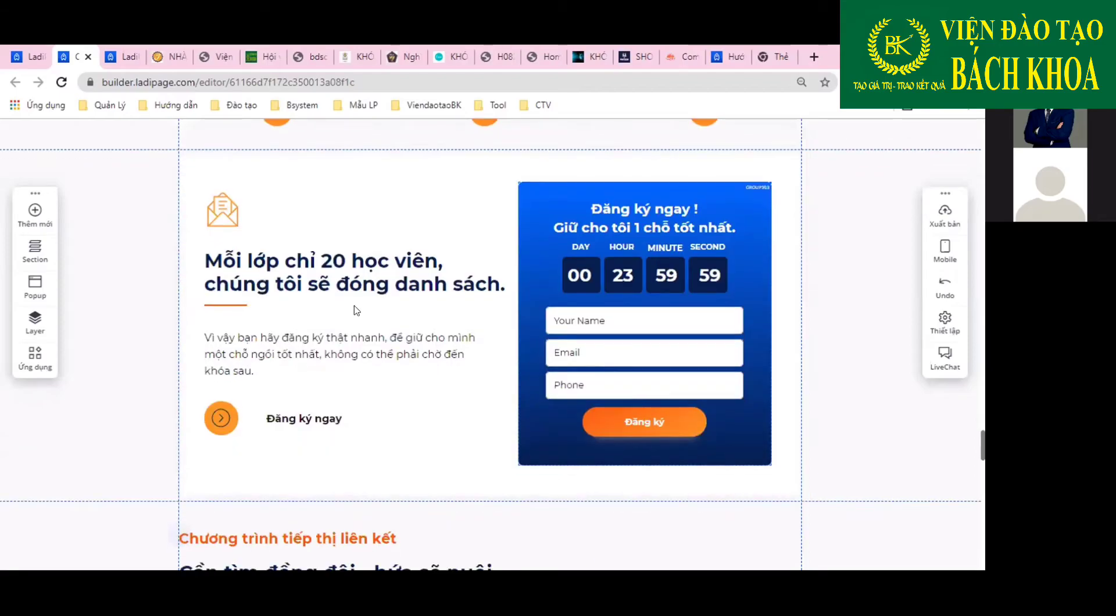
scroll(362, 314, "down", 15)
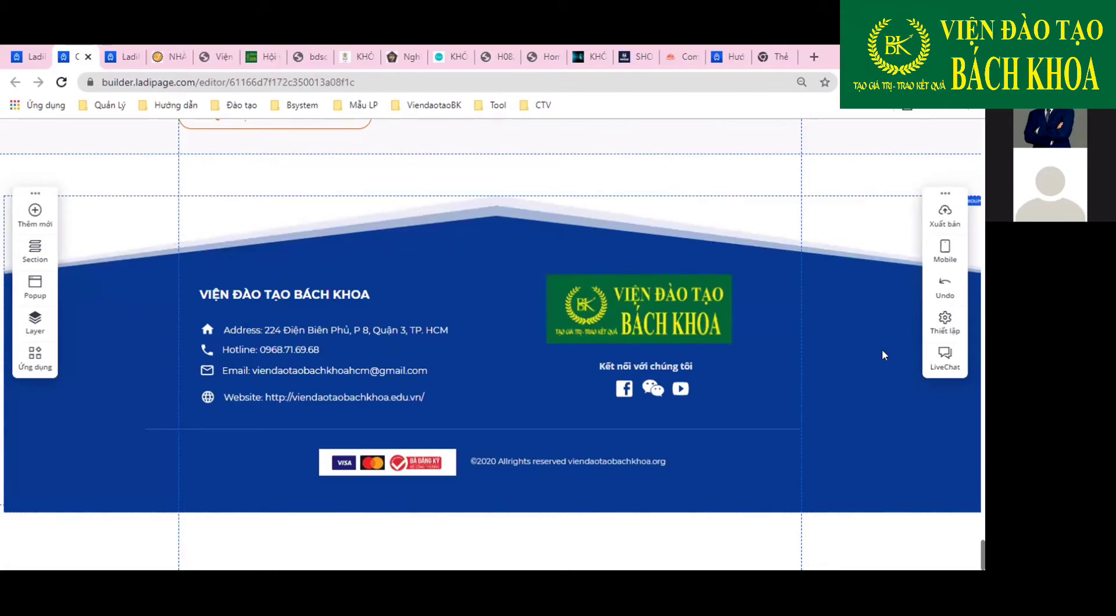
scroll(902, 368, "up", 3)
scroll(902, 369, "down", 2)
scroll(902, 367, "up", 5)
scroll(902, 367, "up", 1)
scroll(902, 367, "down", 4)
scroll(902, 366, "up", 7)
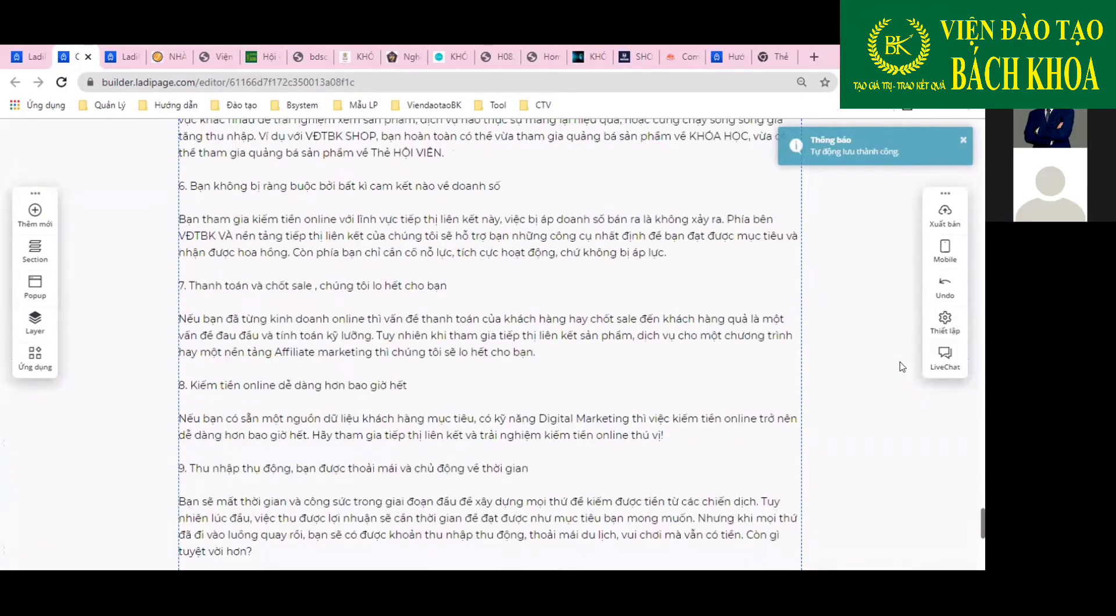
scroll(902, 367, "down", 6)
scroll(902, 367, "up", 7)
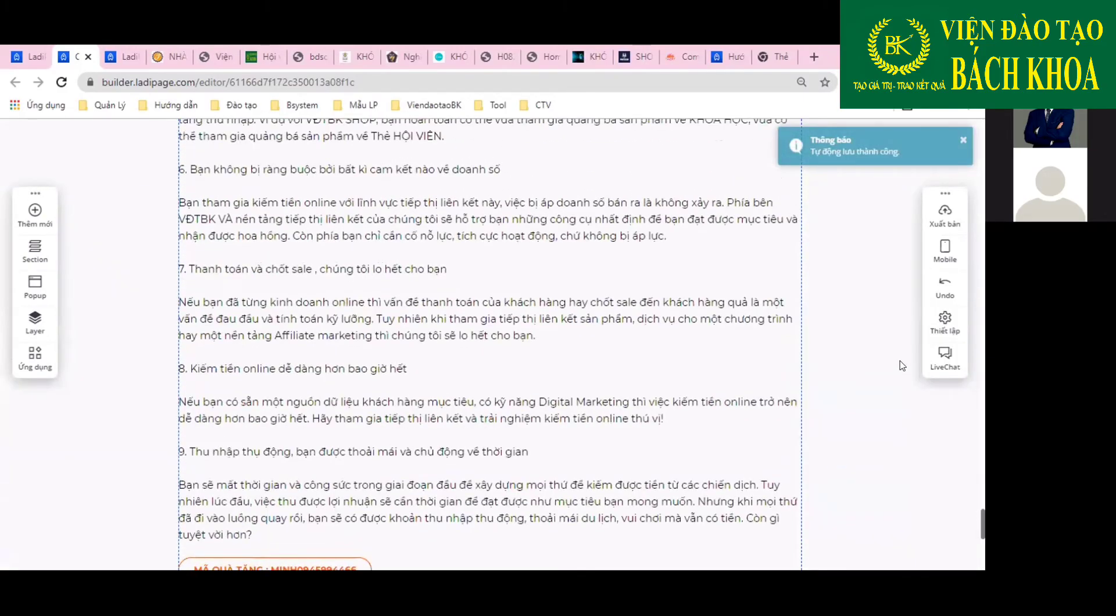
scroll(902, 365, "up", 3)
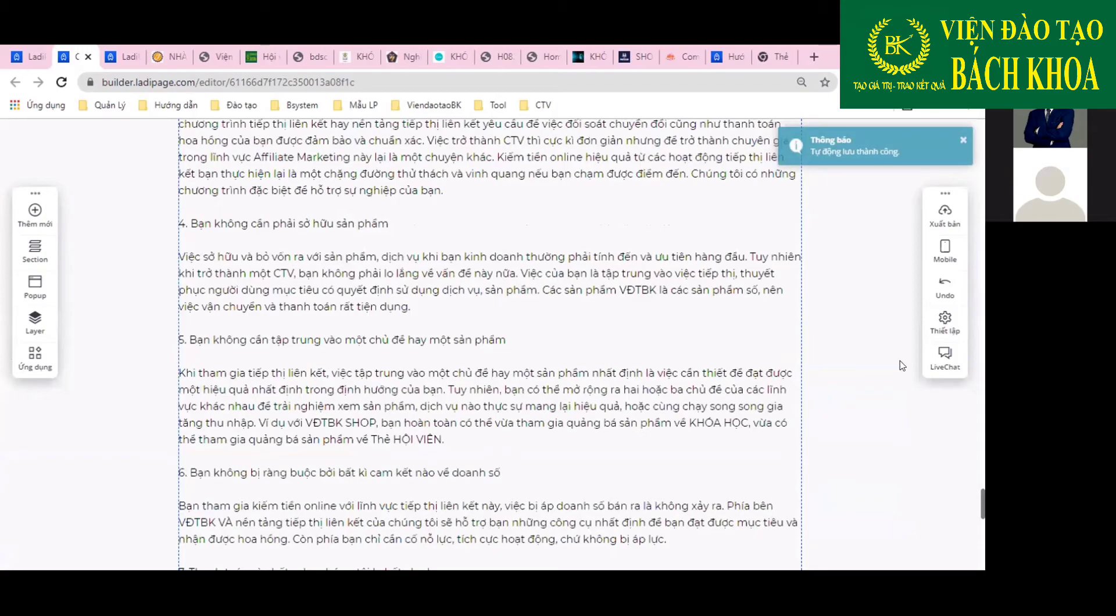
scroll(901, 366, "up", 10)
scroll(898, 354, "up", 8)
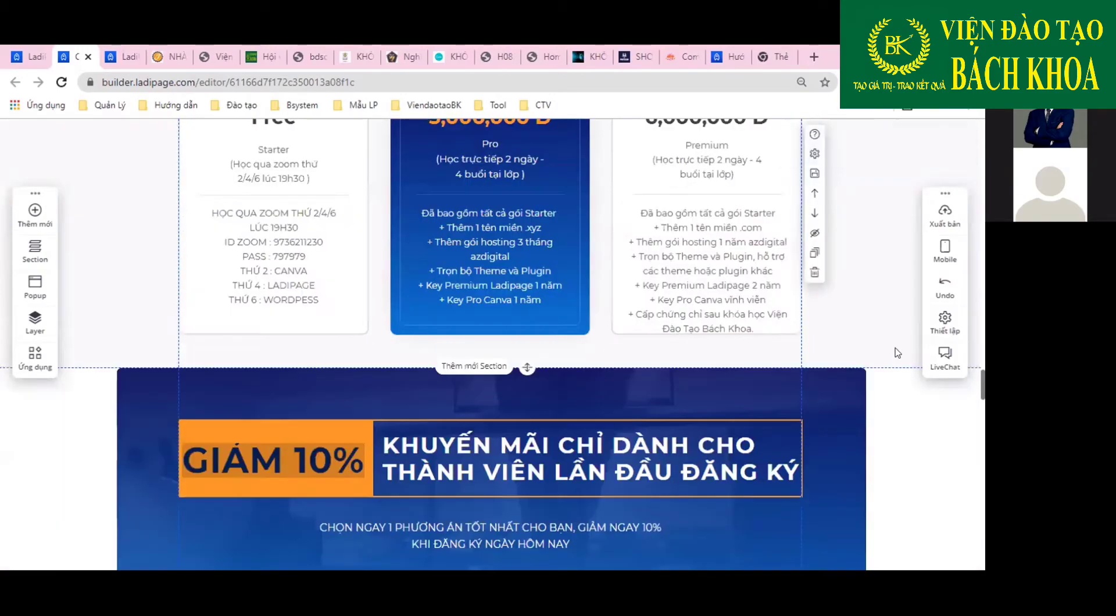
scroll(851, 235, "up", 1)
scroll(851, 236, "up", 5)
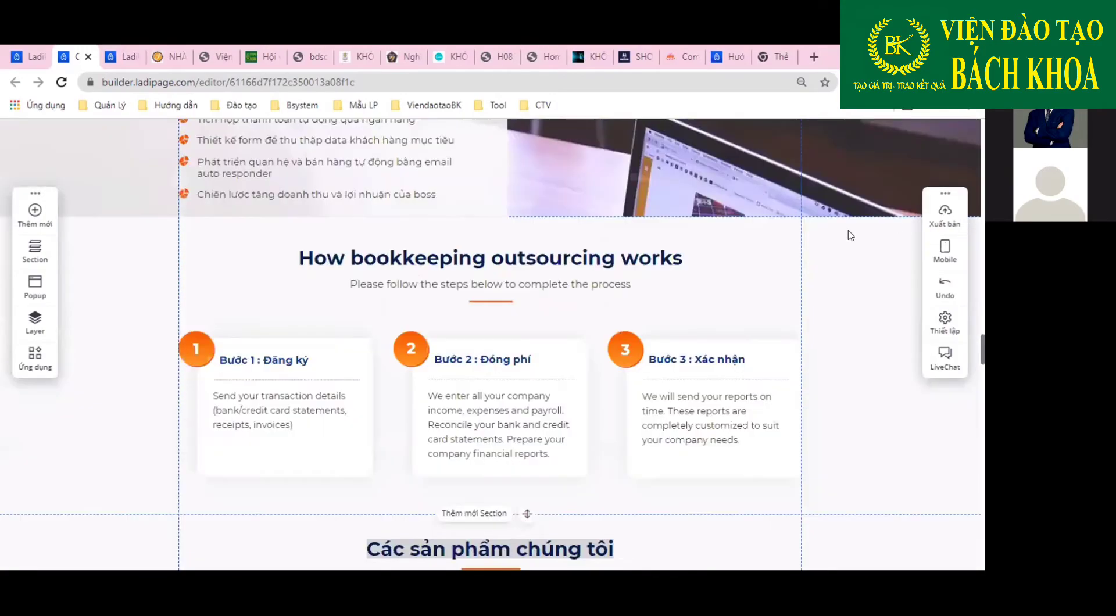
scroll(930, 246, "up", 3)
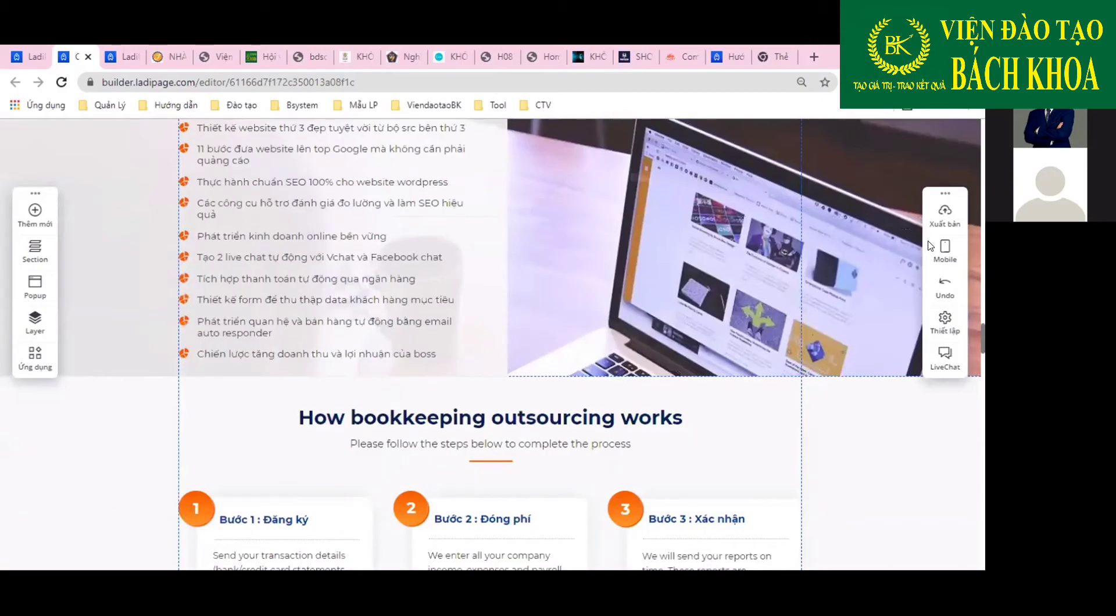
scroll(560, 412, "up", 10)
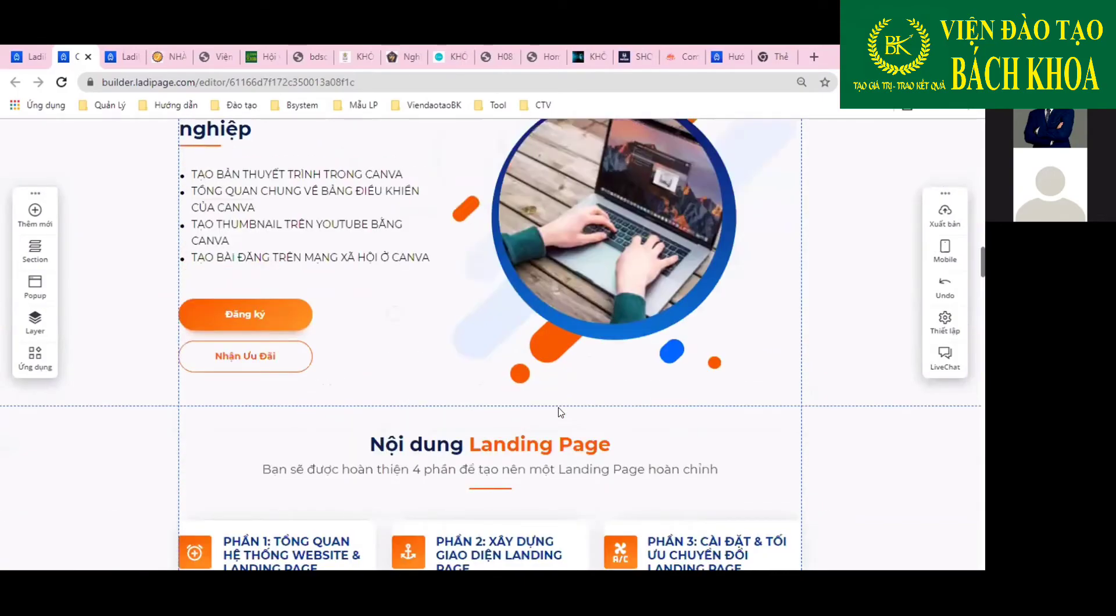
scroll(560, 412, "up", 10)
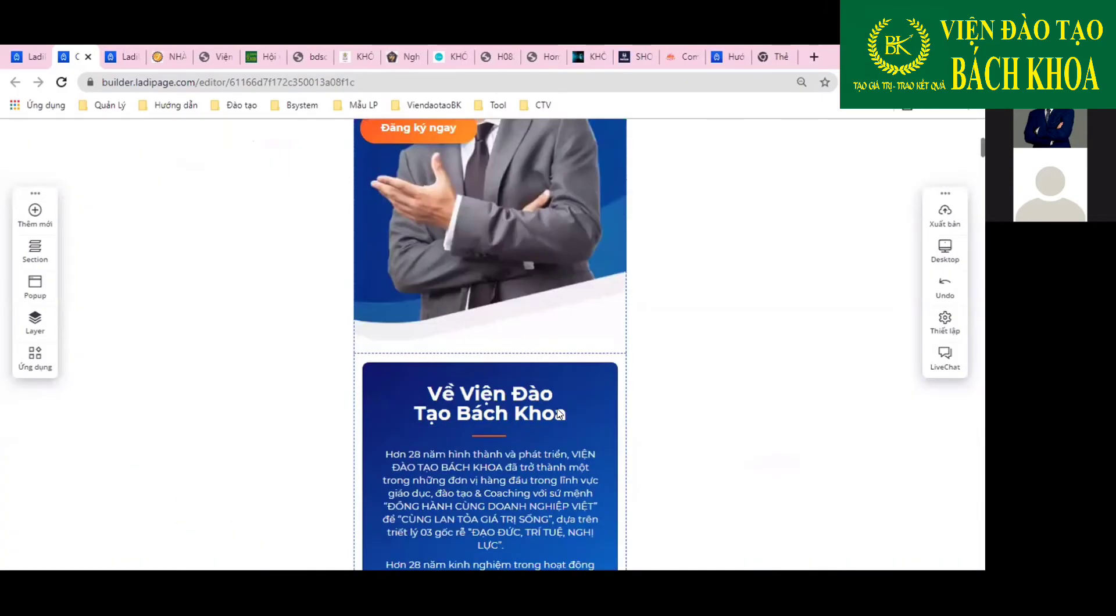
scroll(557, 414, "up", 4)
scroll(557, 414, "up", 4)
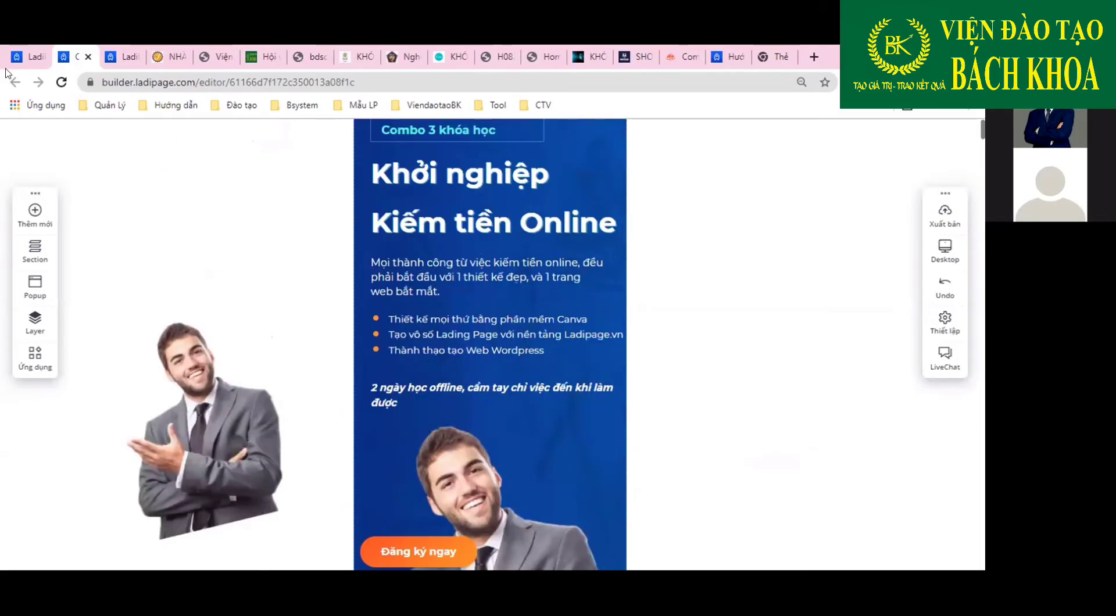
scroll(443, 329, "down", 18)
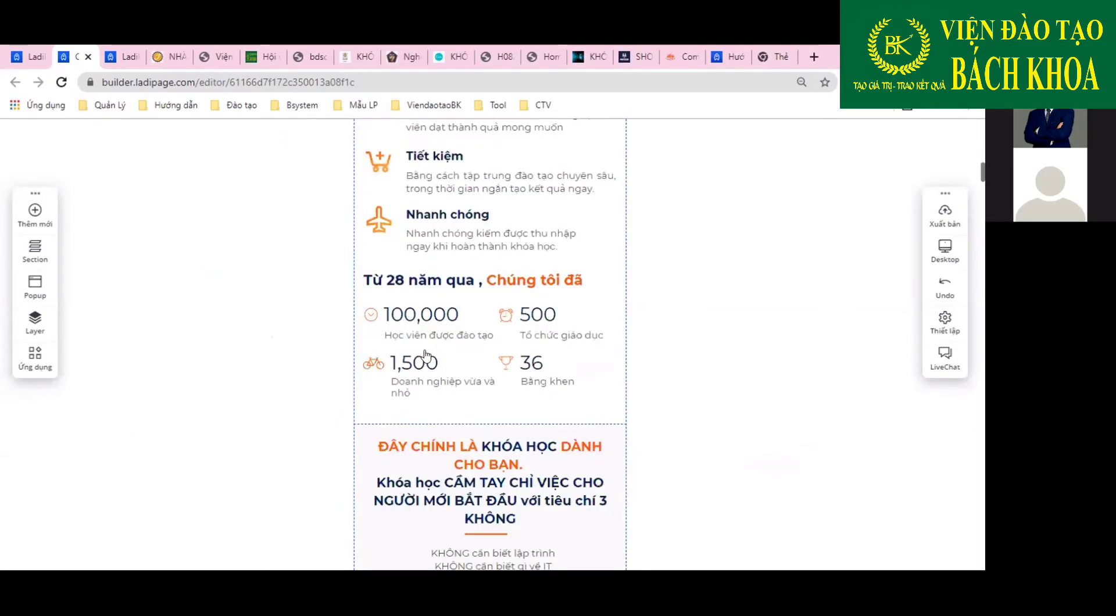
key("ctrl+shift+Tab")
left_click(482, 357)
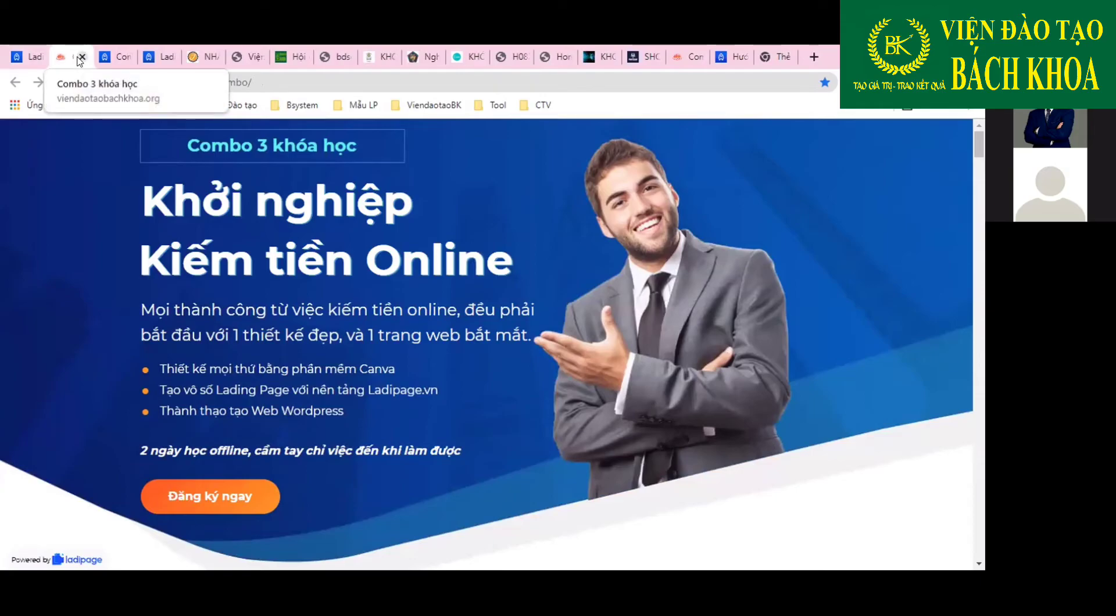
- Close the live Combo tab, switch the editor to Desktop view, and scroll to the footer
left_click(81, 57)
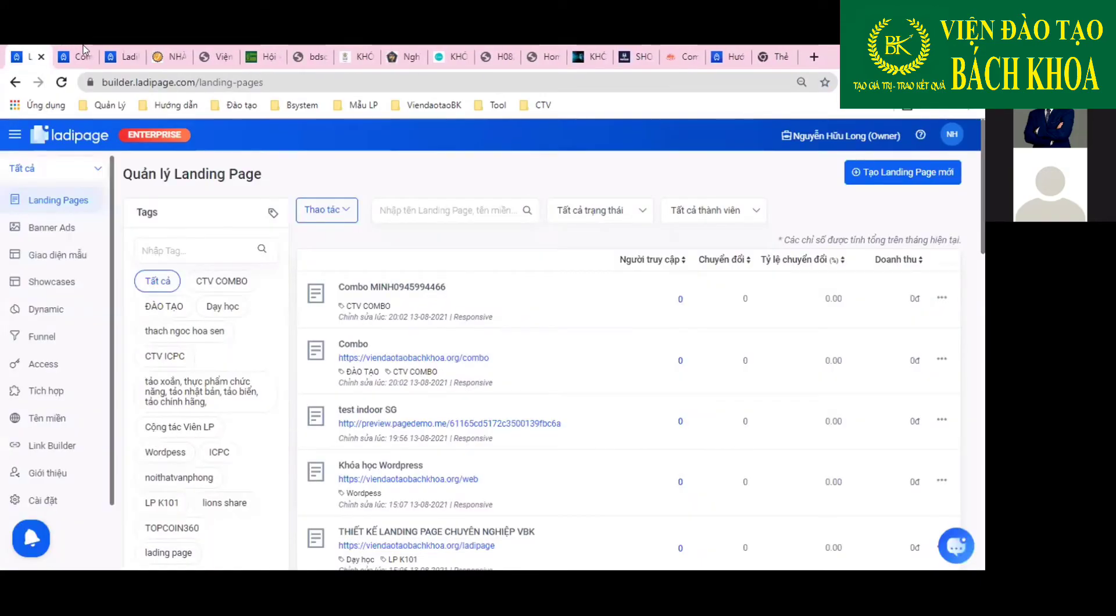
left_click(84, 51)
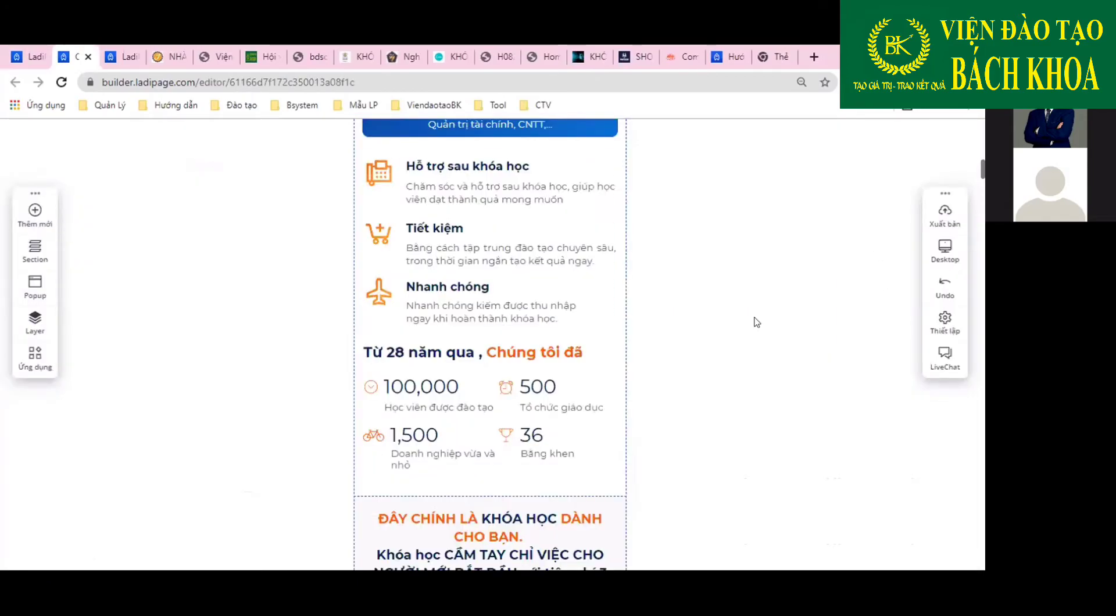
scroll(755, 320, "down", 10)
left_click(954, 249)
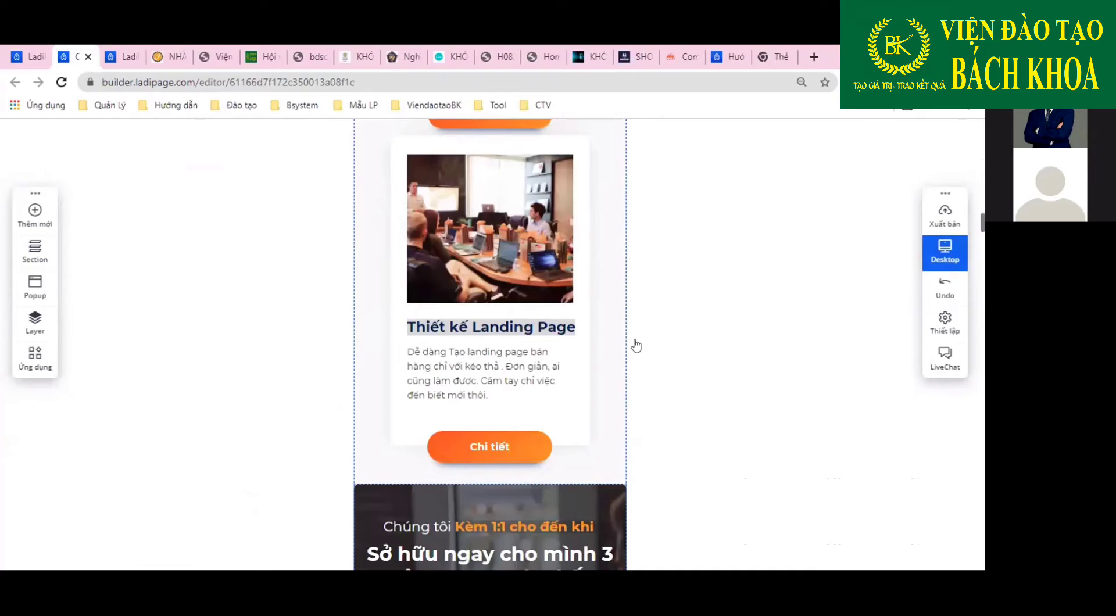
scroll(978, 234, "down", 10)
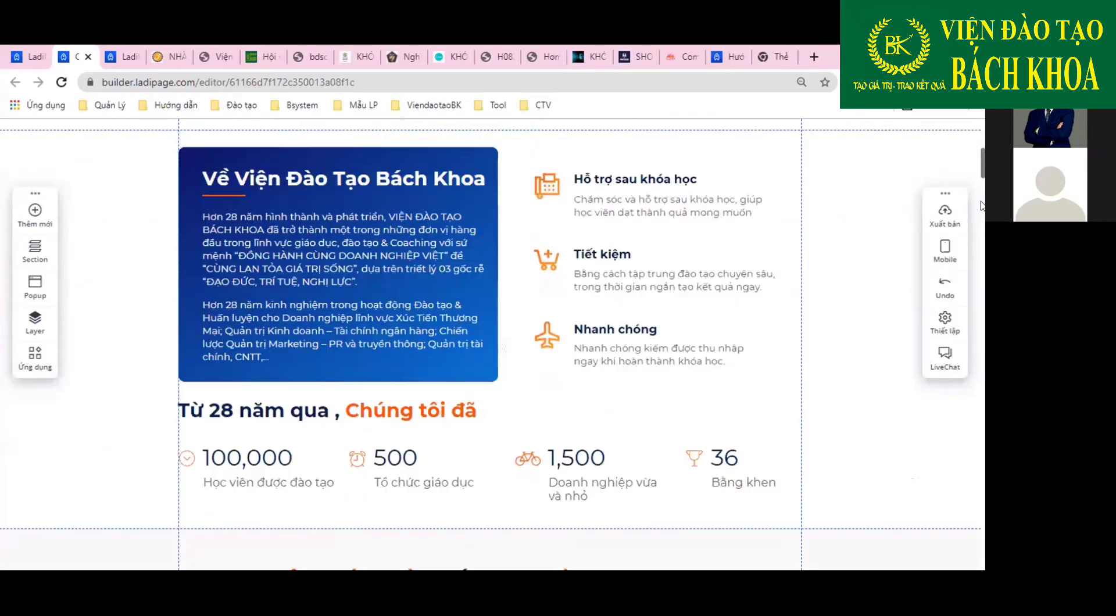
scroll(983, 184, "up", 15)
scroll(984, 184, "down", 8)
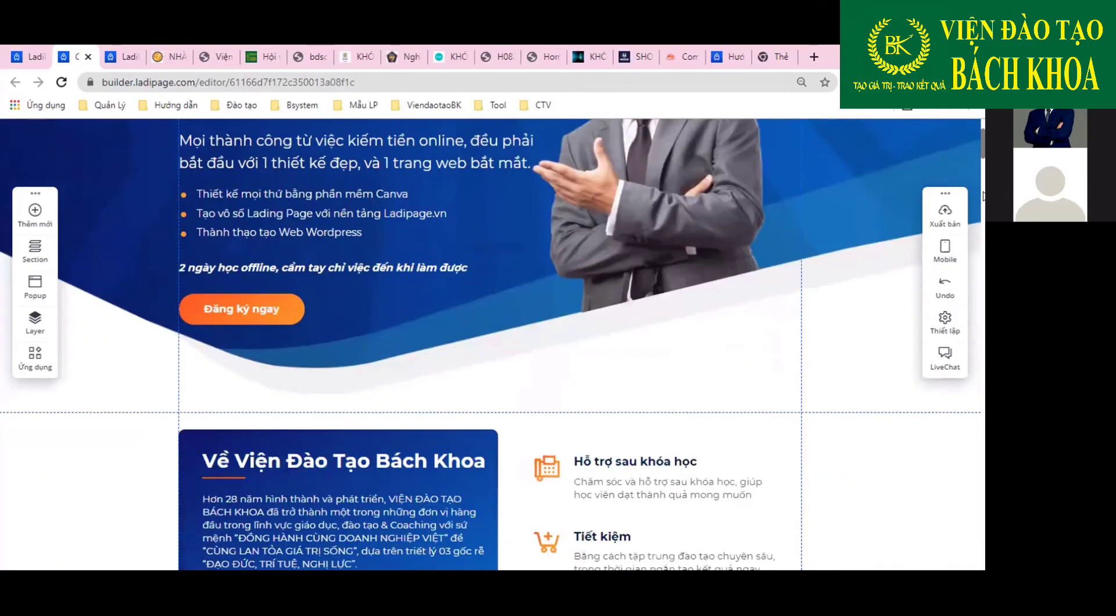
scroll(984, 234, "down", 12)
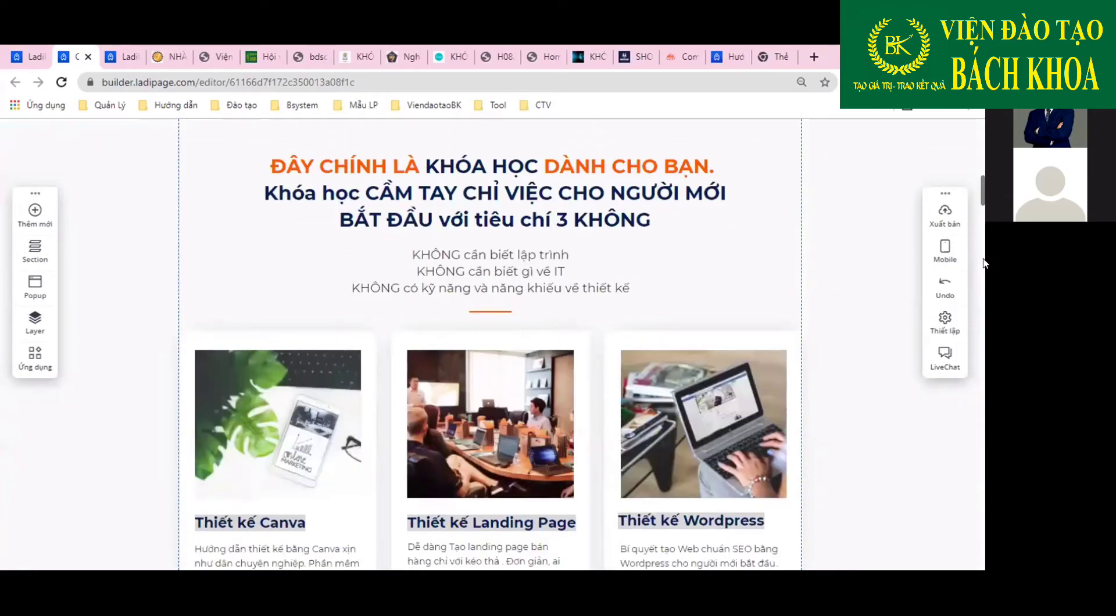
scroll(984, 355, "down", 12)
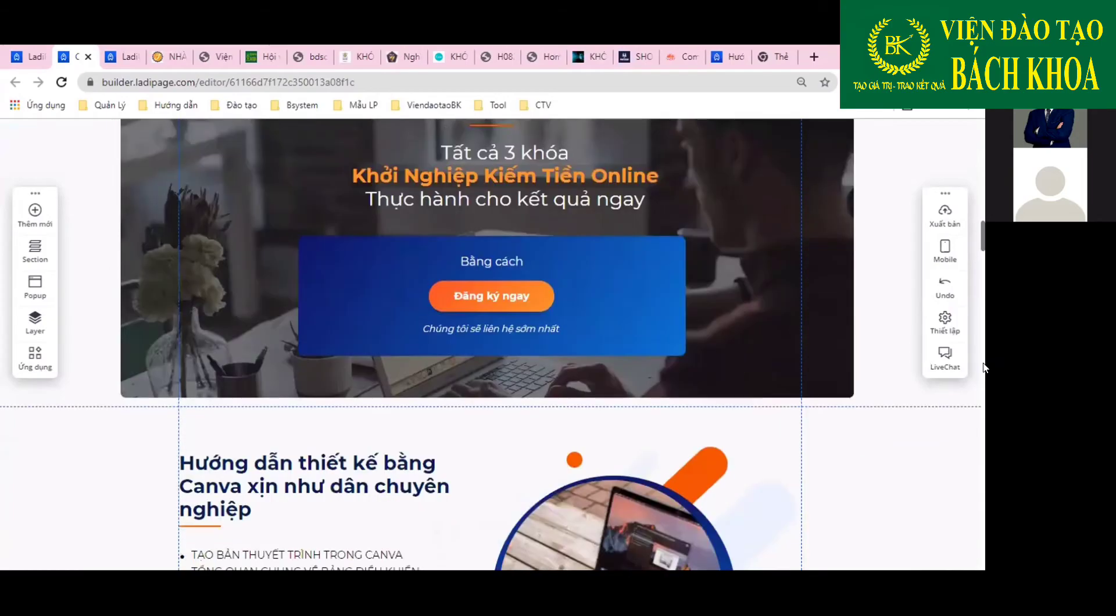
scroll(983, 424, "down", 15)
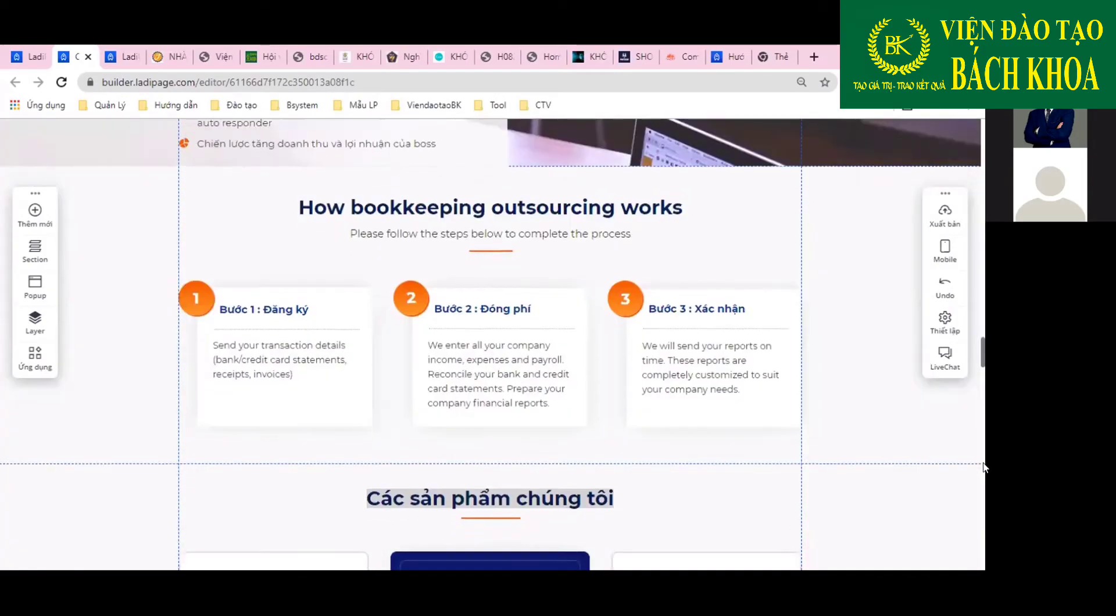
scroll(982, 525, "down", 15)
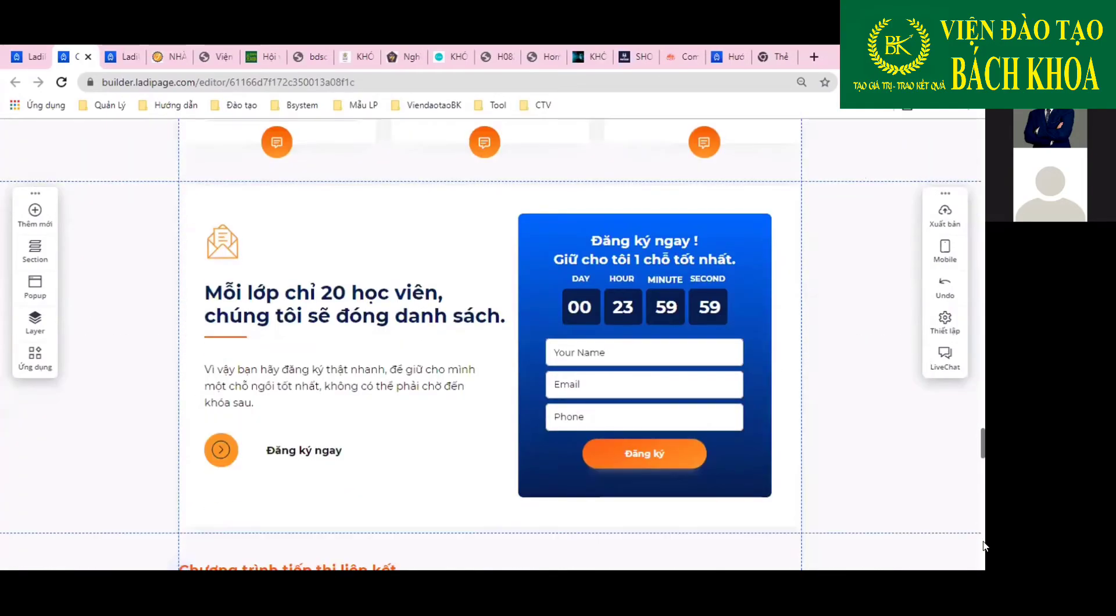
scroll(984, 562, "down", 12)
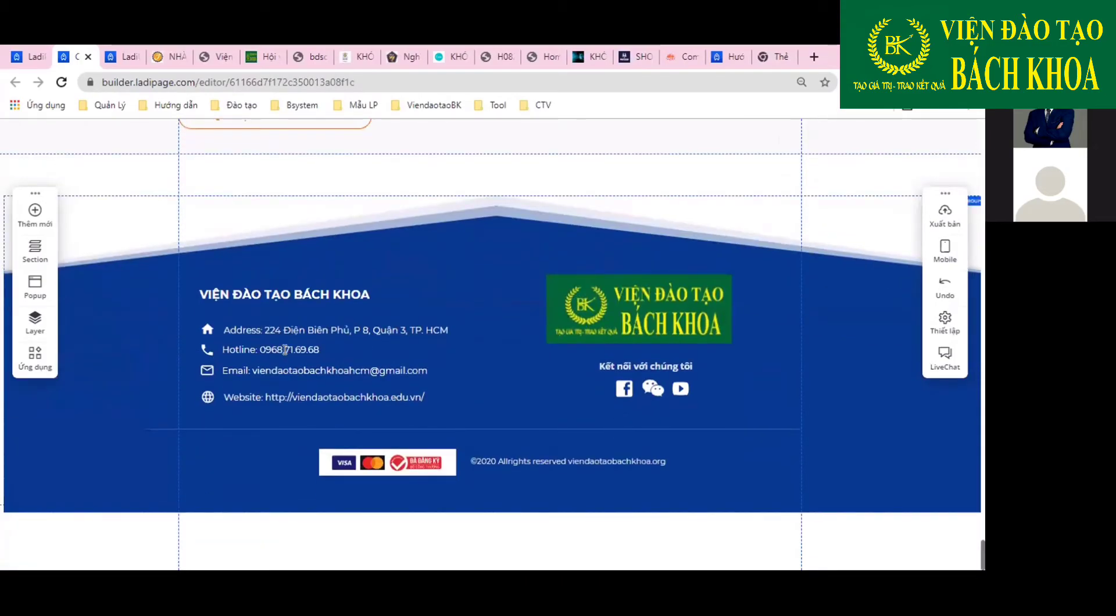
- Replace the old footer Hotline number with the new pasted phone number
left_click(284, 350)
key("BackSpace")
key("BackSpace")
key("BackSpace")
key("BackSpace")
key("BackSpace")
key("BackSpace")
key("BackSpace")
key("BackSpace")
key("BackSpace")
key("BackSpace")
key("BackSpace")
key("BackSpace")
key("BackSpace")
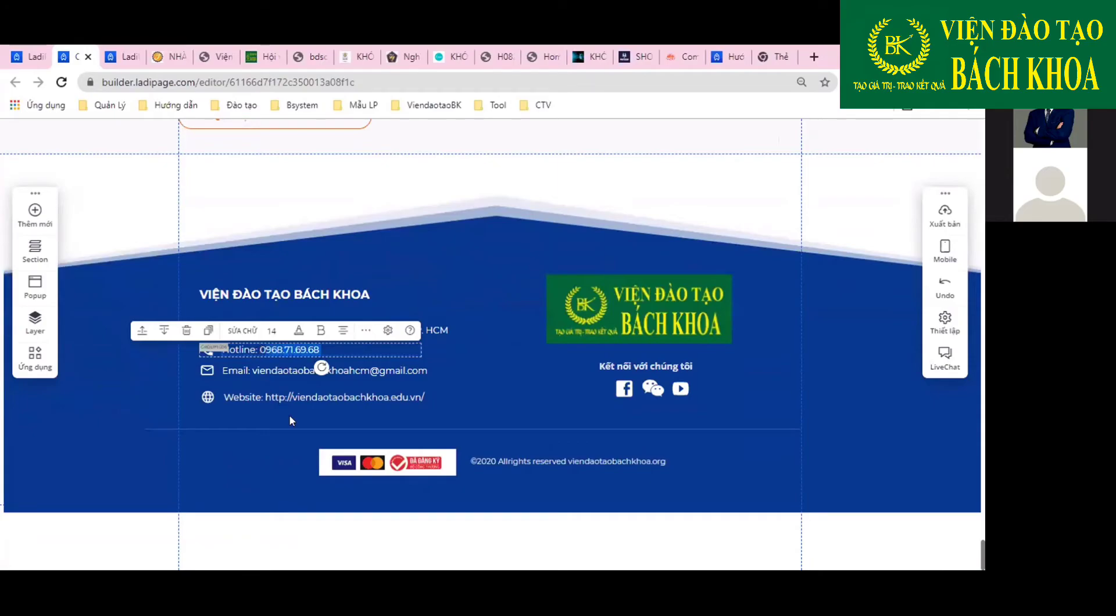
key("ctrl+v")
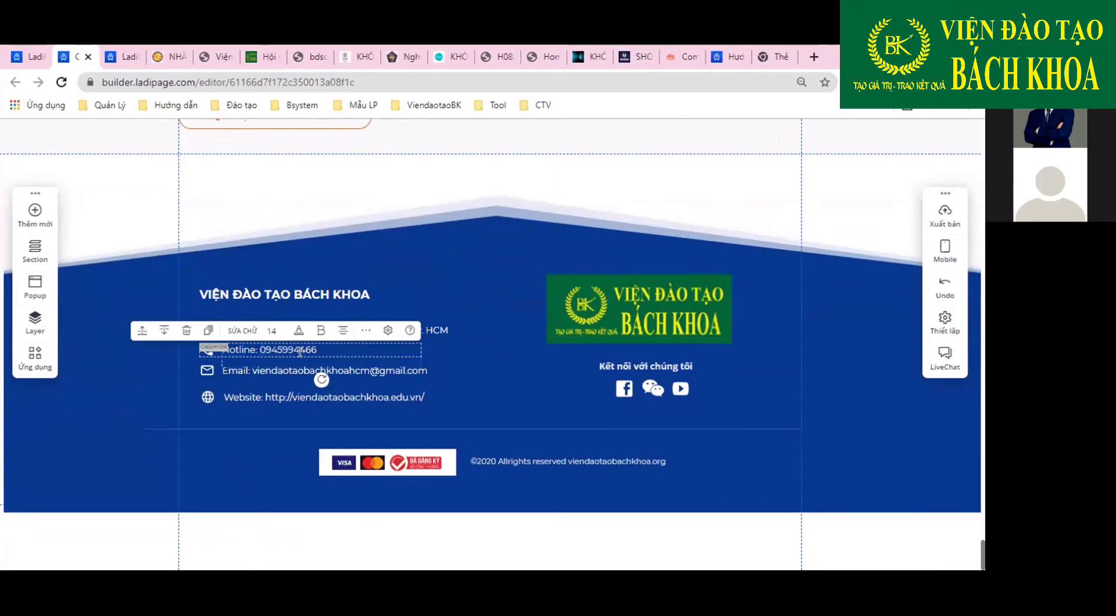
left_click(214, 339)
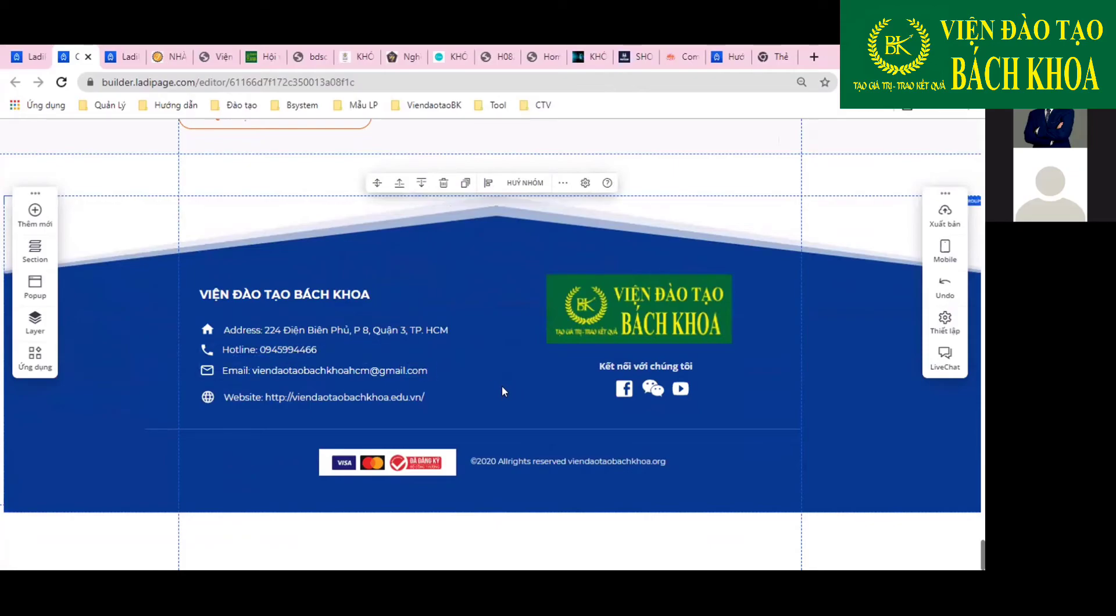
left_click(796, 416)
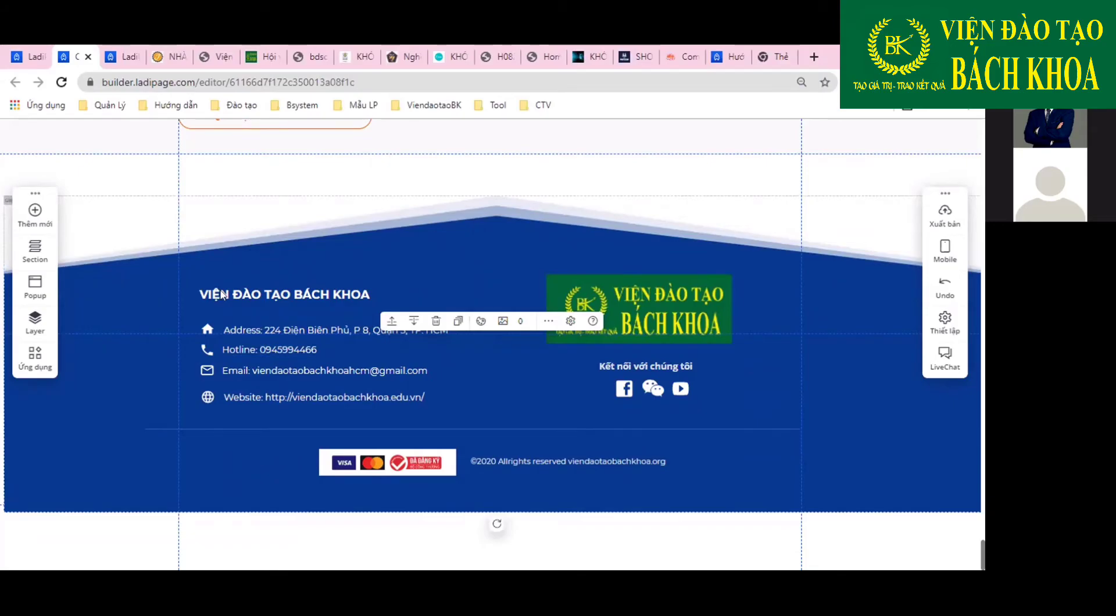
left_click(35, 215)
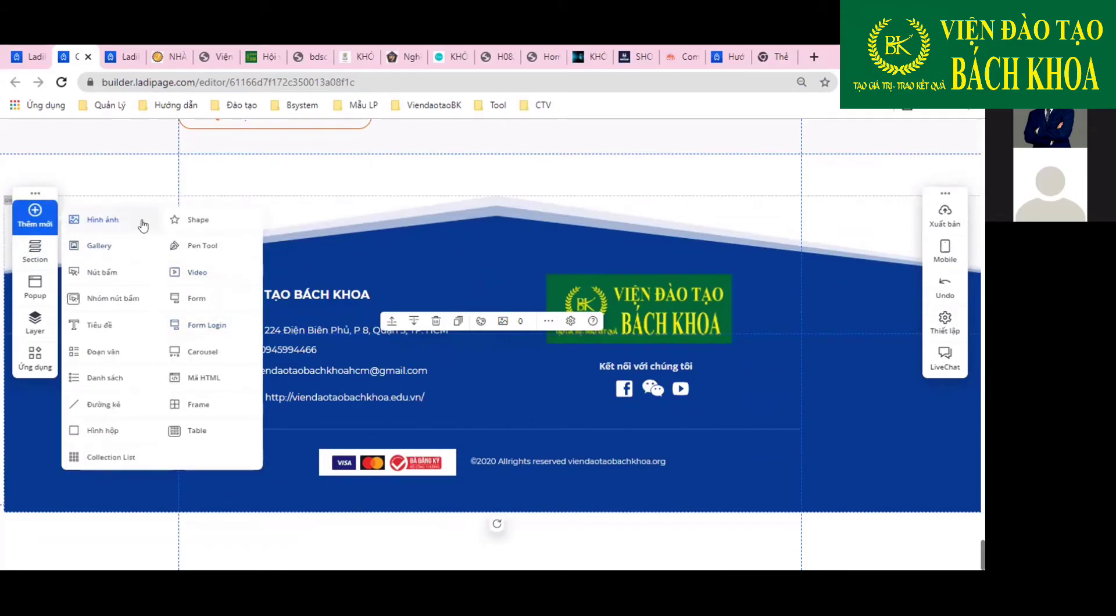
- Search the shape library for PHONE, insert the phone-with-signal icon and drag it bottom-left
left_click(198, 222)
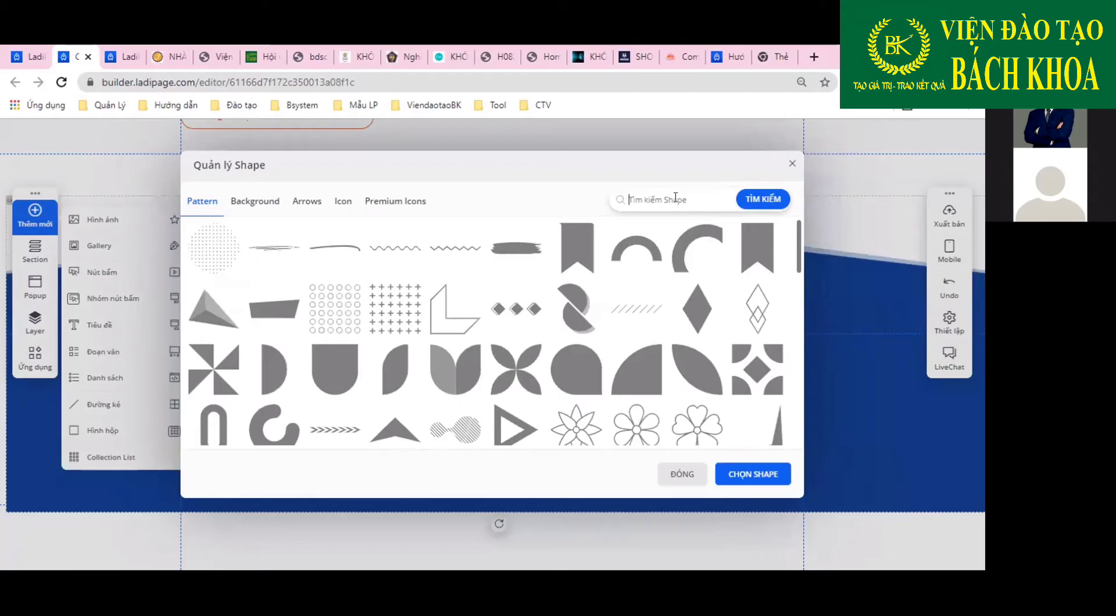
type("ĐIỆN THOẠI")
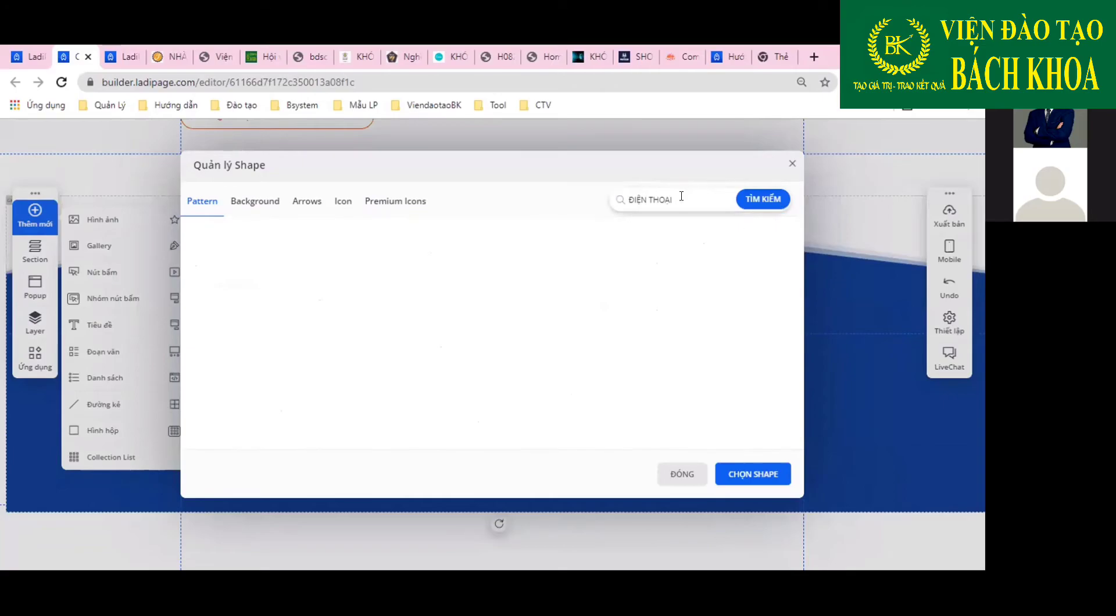
left_click_drag(675, 199, 476, 201)
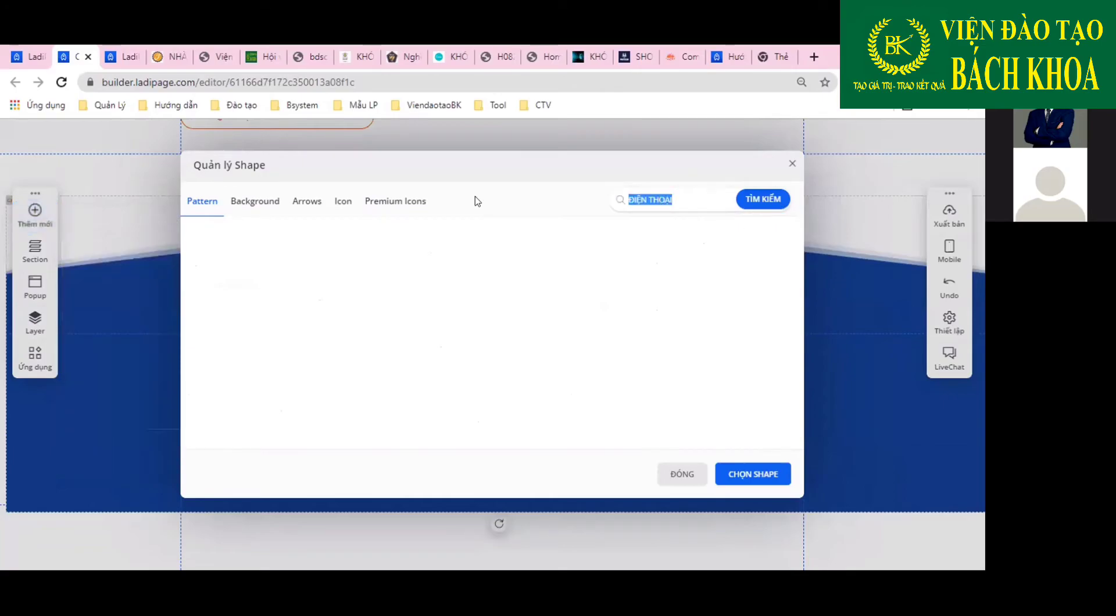
type("PHONE")
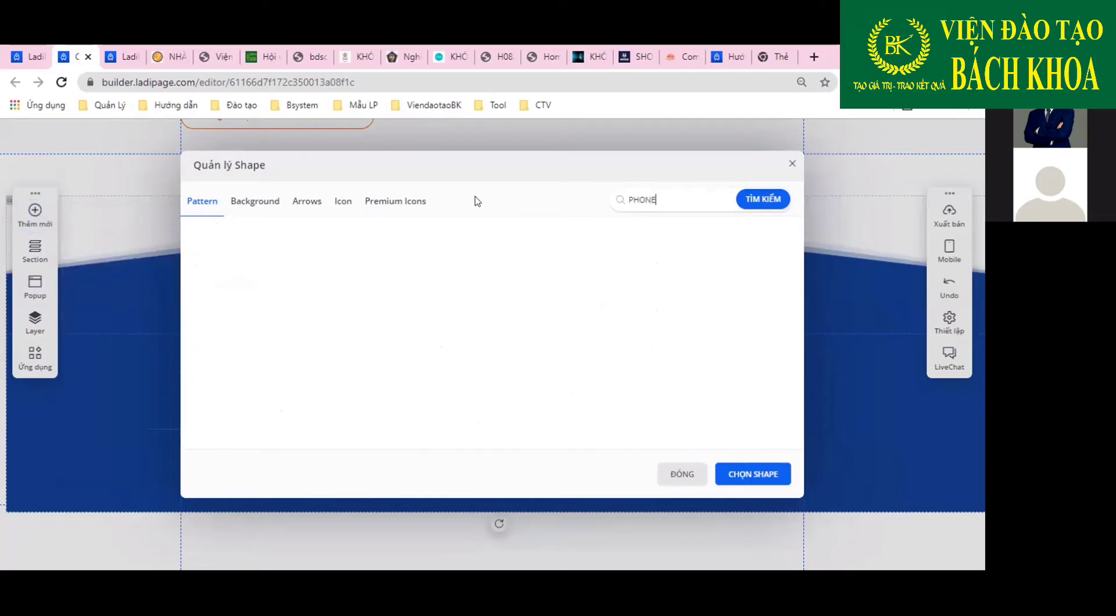
left_click(343, 203)
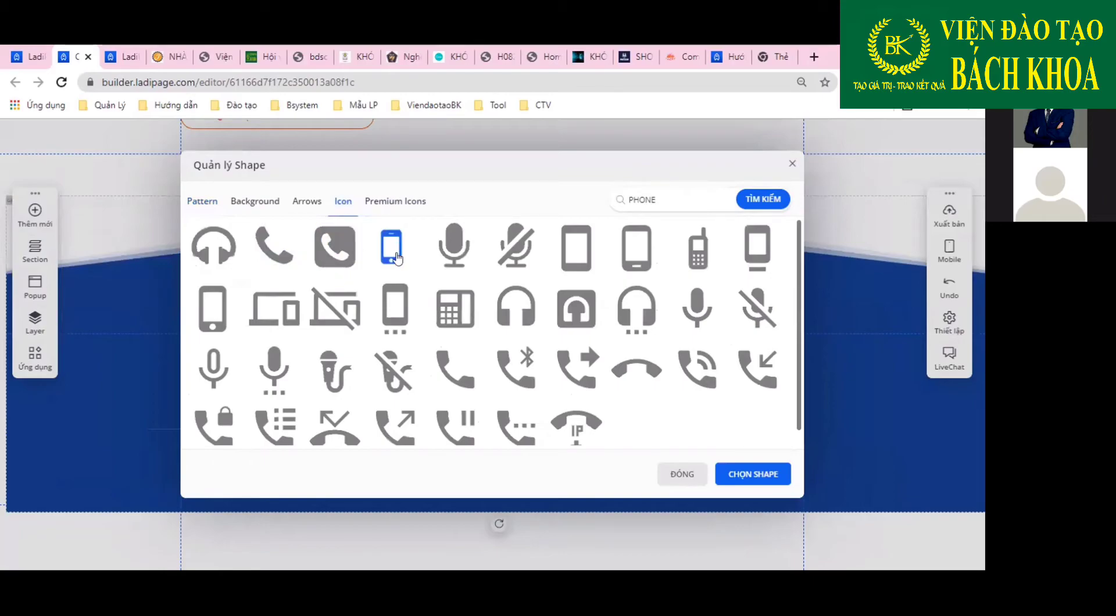
left_click(698, 368)
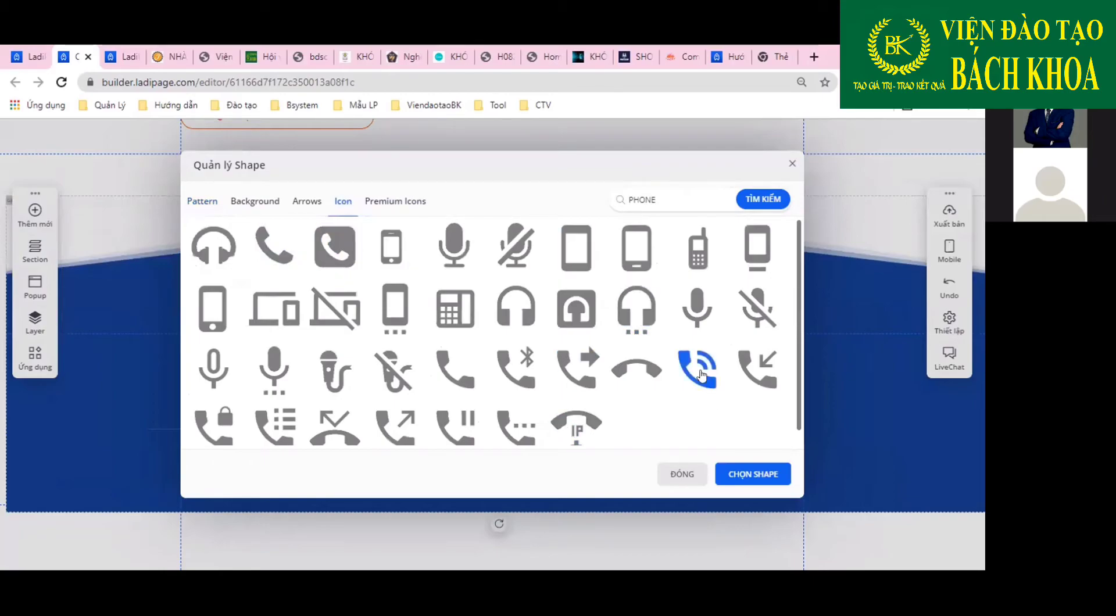
left_click(753, 474)
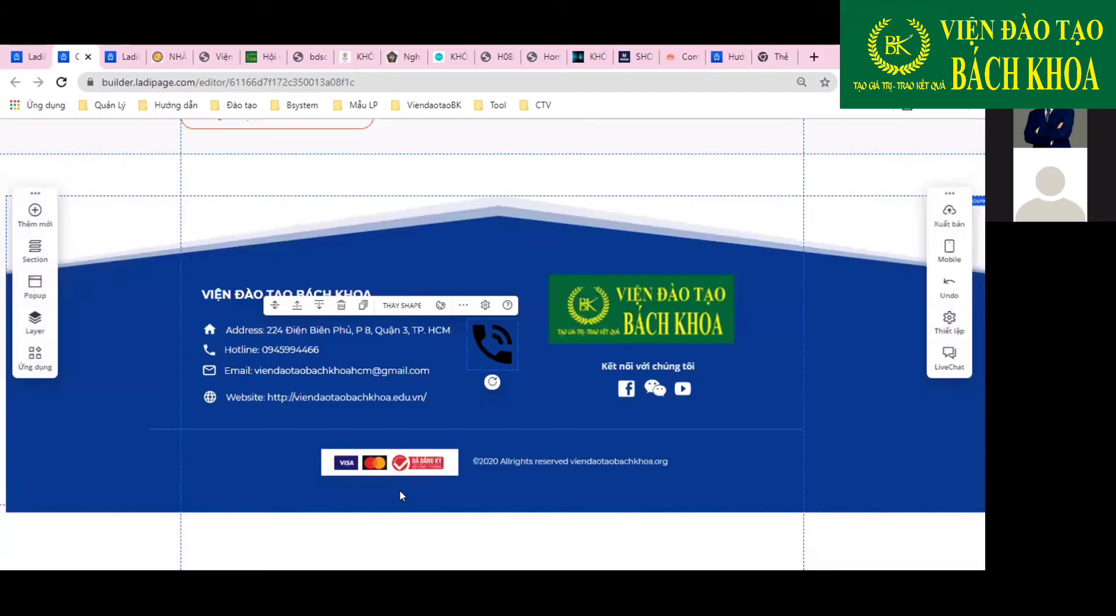
left_click_drag(491, 352, 54, 524)
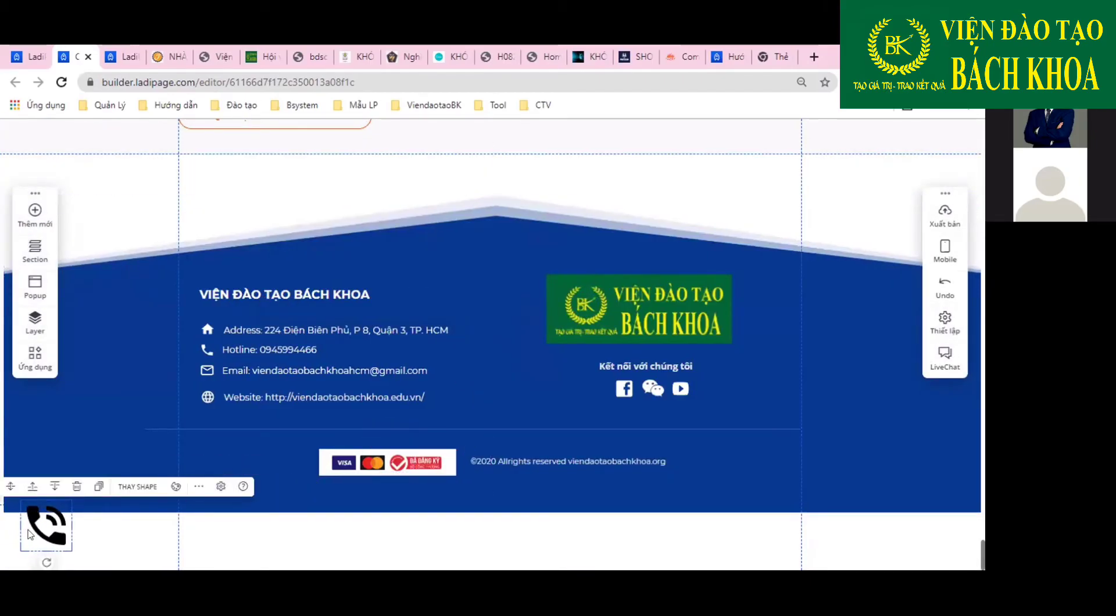
- Give the phone icon a tada appearance effect set to repeat (Lặp lại: Có)
left_click(221, 486)
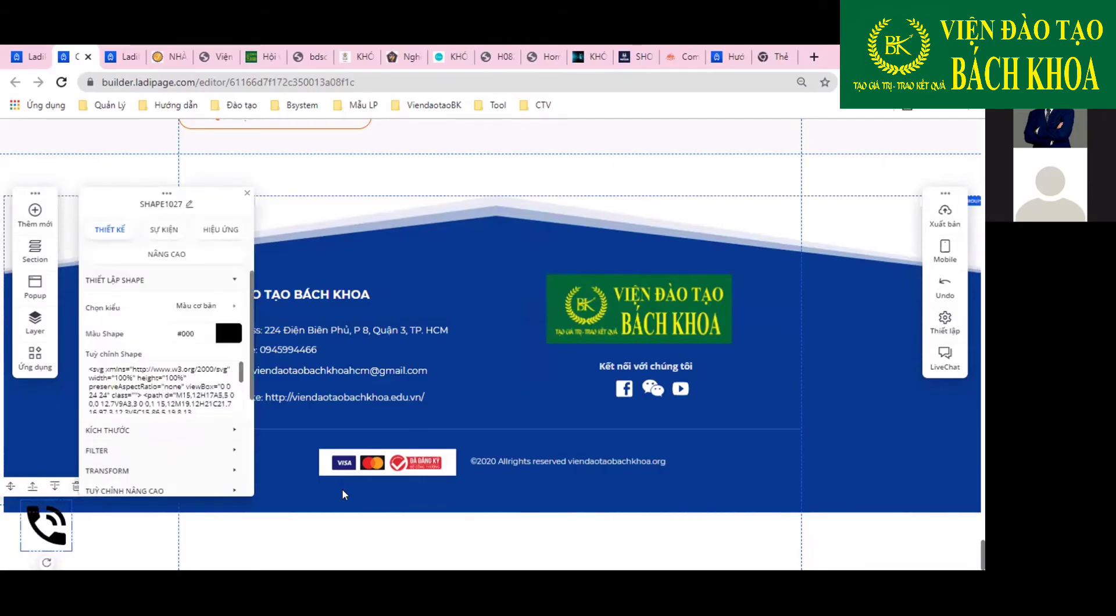
left_click(216, 230)
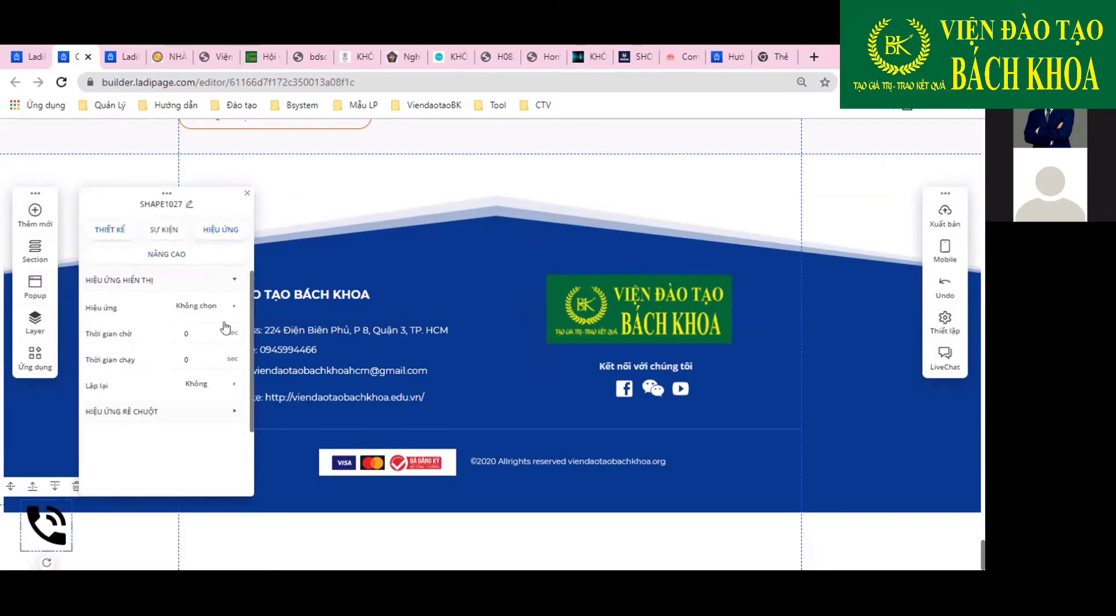
left_click(213, 305)
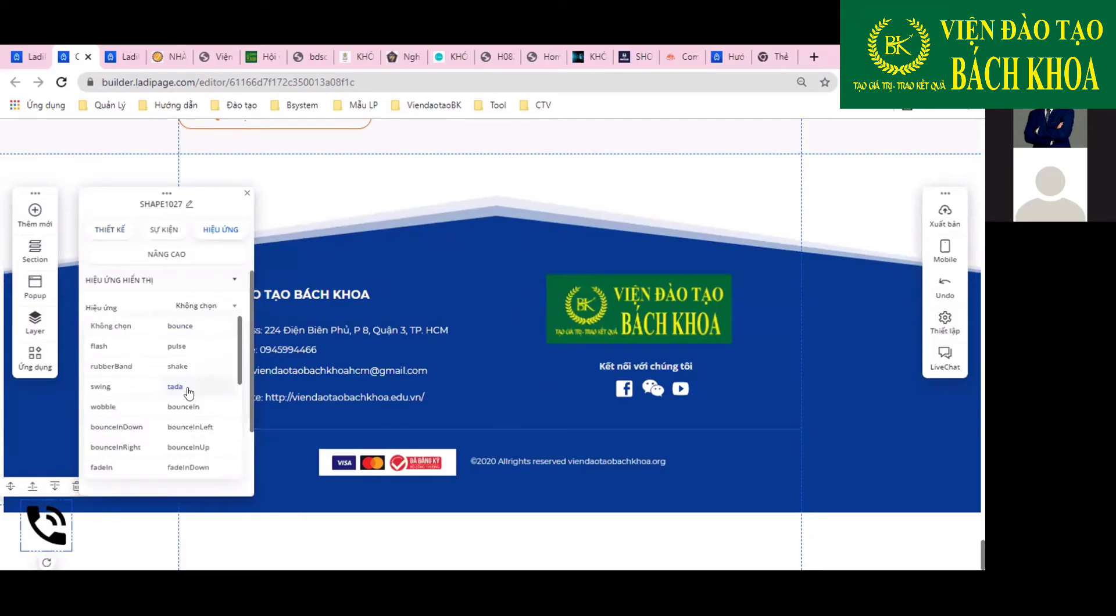
left_click(187, 389)
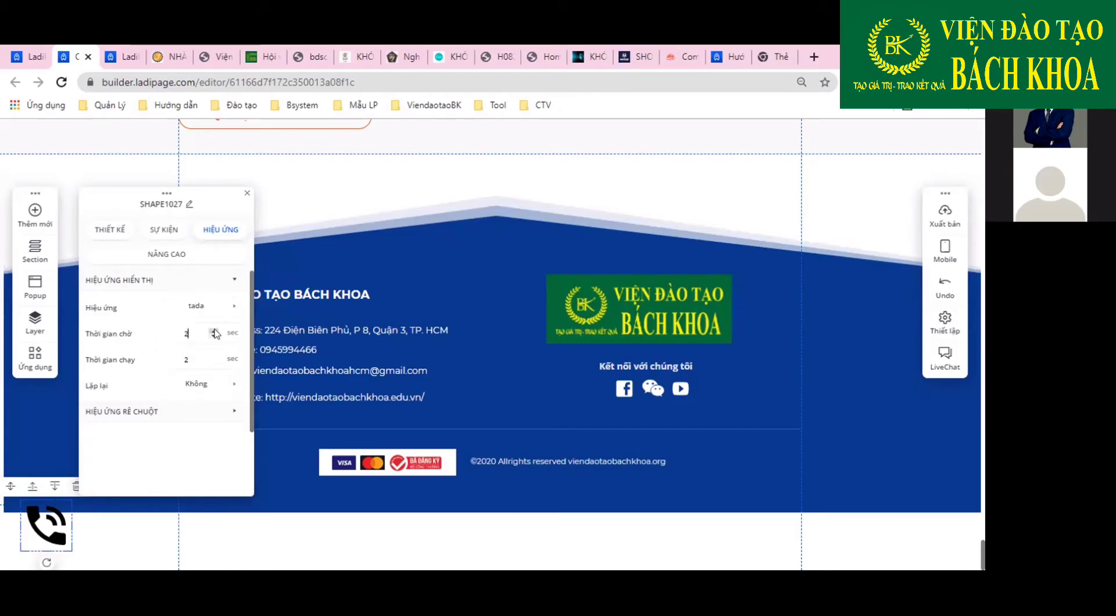
left_click(213, 388)
left_click(171, 426)
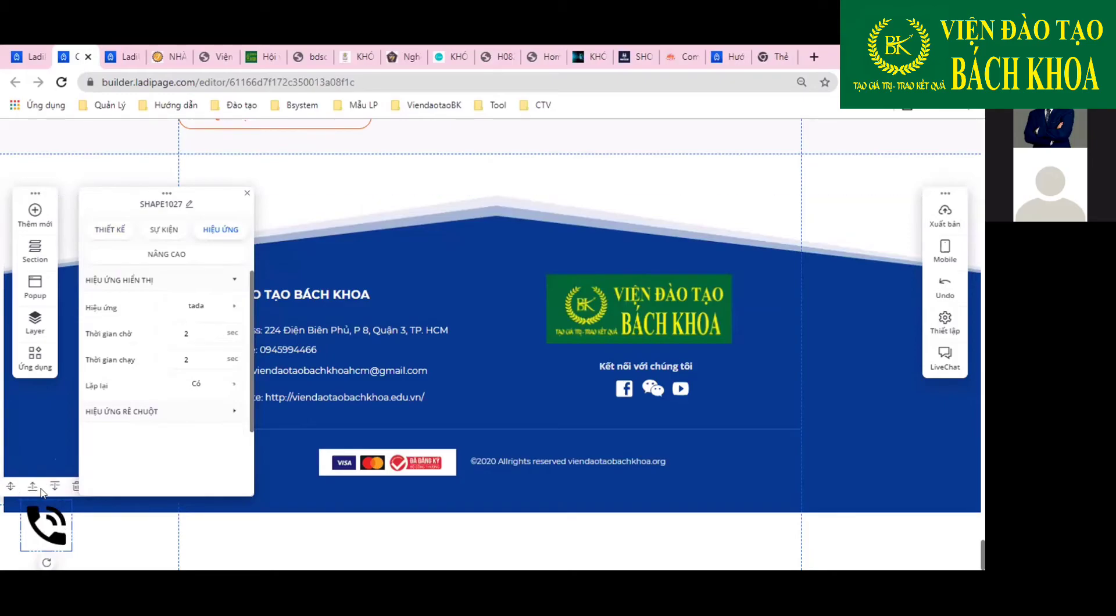
- Resize the phone icon by its corner handle to about 80x80
left_click_drag(73, 499, 80, 486)
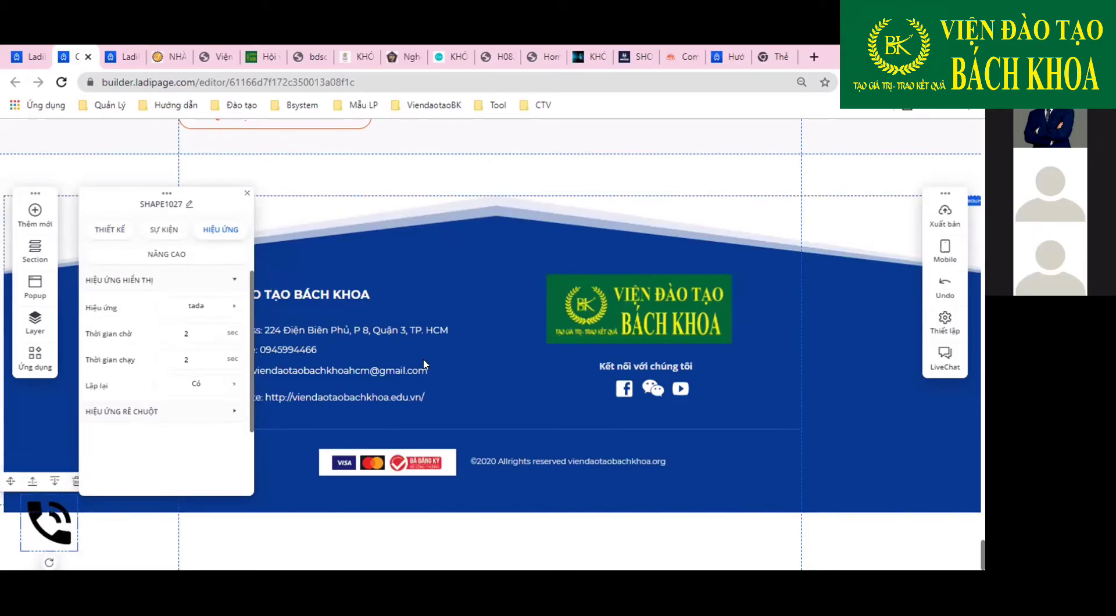
scroll(424, 364, "up", 5)
scroll(424, 365, "down", 3)
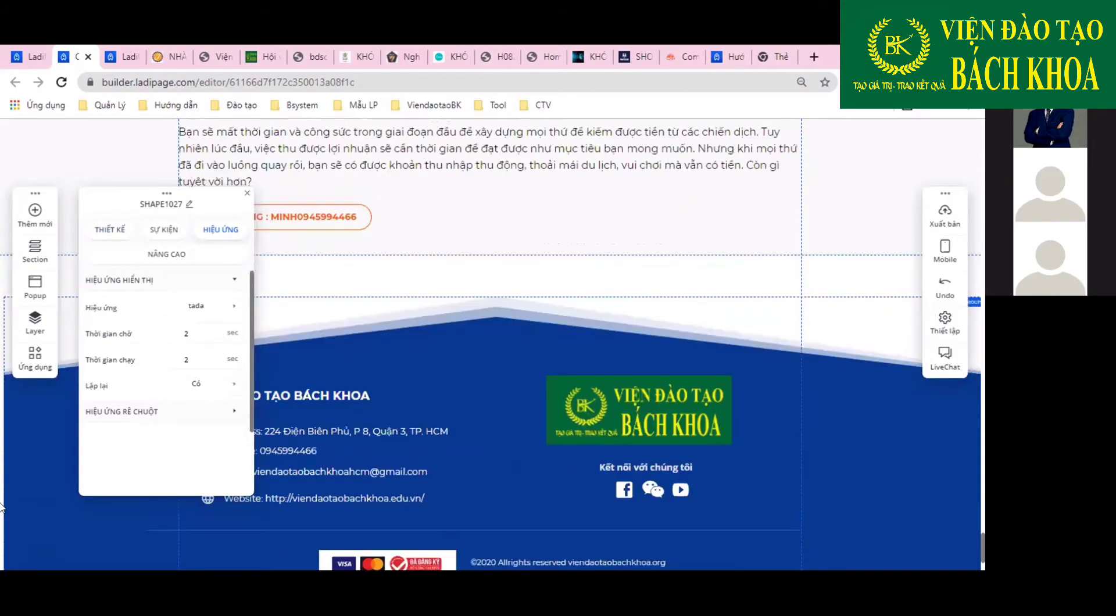
scroll(81, 511, "down", 2)
left_click_drag(74, 497, 68, 501)
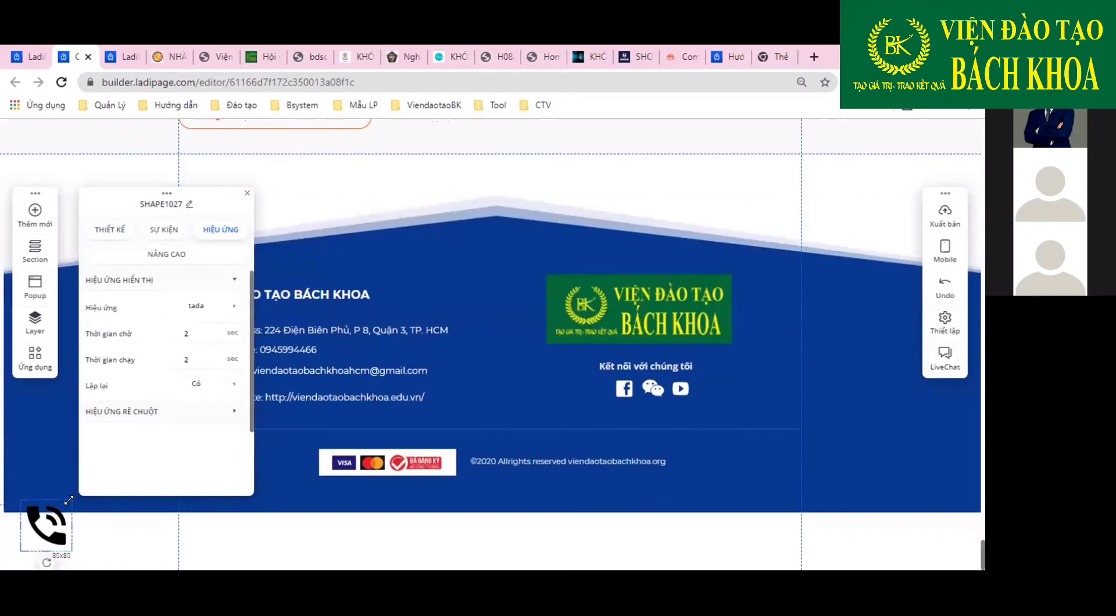
scroll(503, 467, "up", 10)
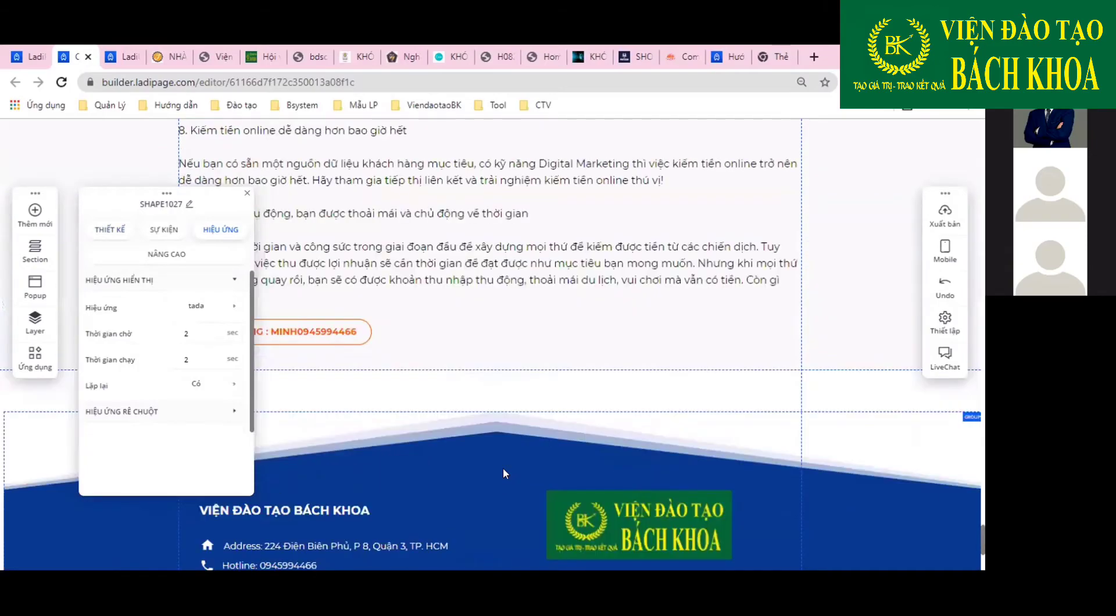
scroll(507, 465, "up", 15)
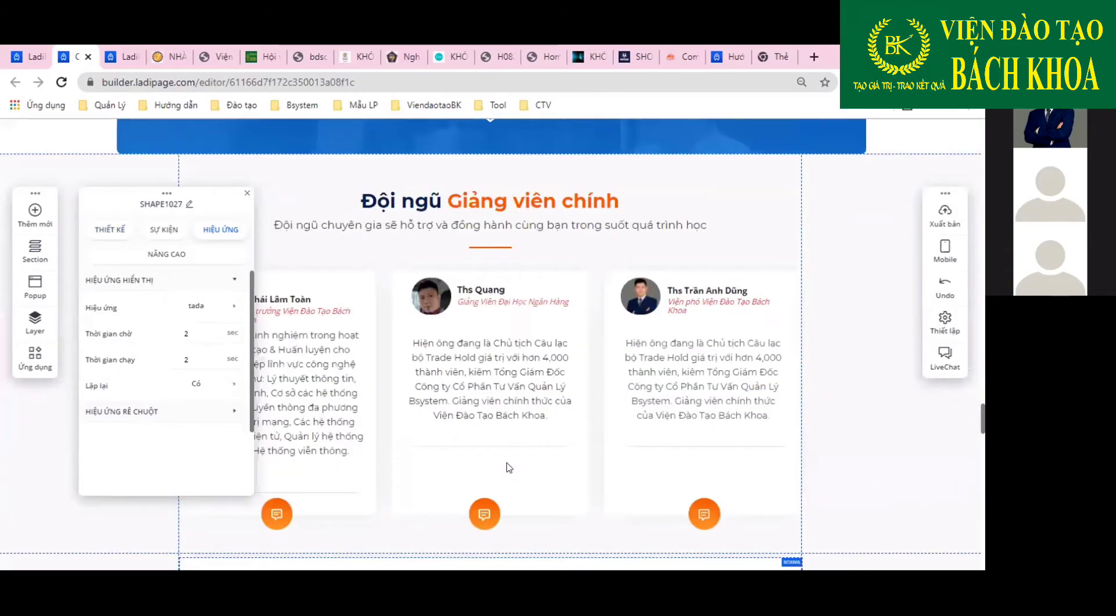
scroll(507, 466, "down", 10)
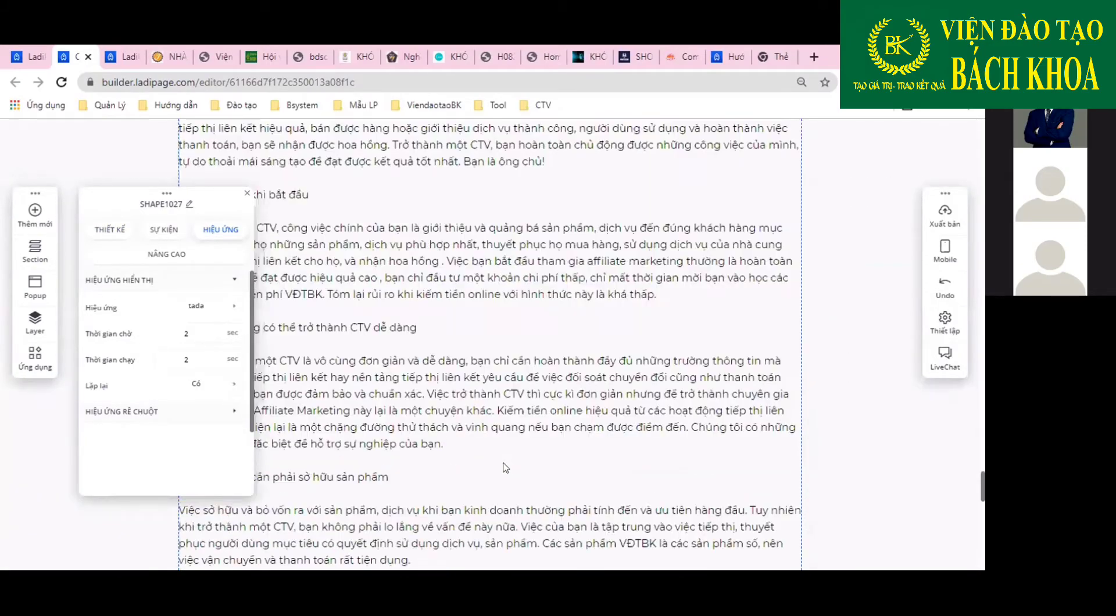
scroll(506, 468, "down", 8)
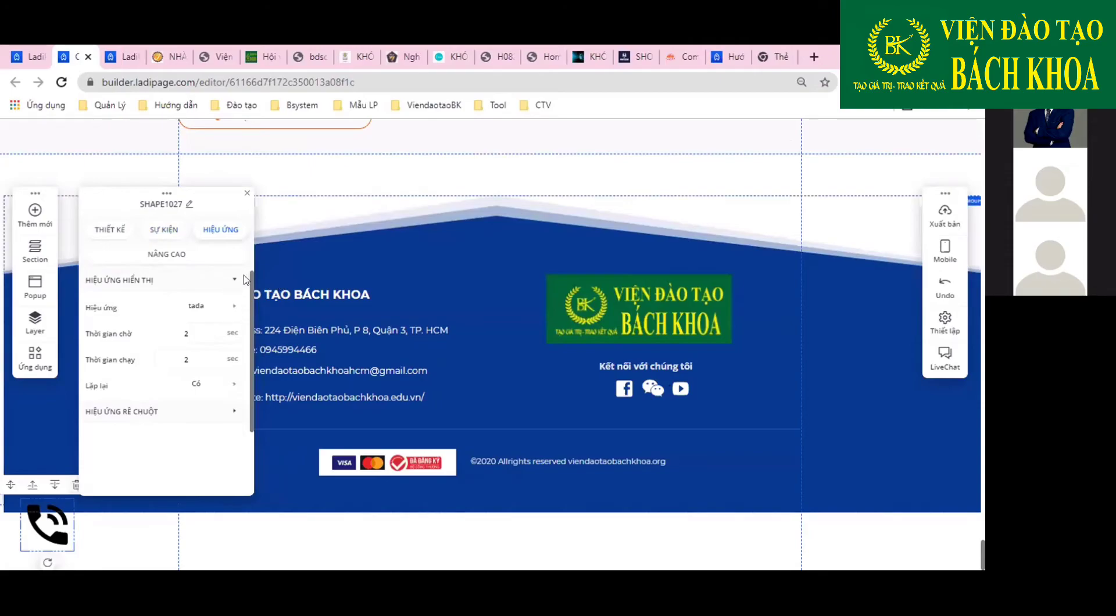
- Set the phone icon's Màu Shape to dark navy rgba(5, 31, 77) from Màu của tôi
left_click(110, 229)
left_click(228, 334)
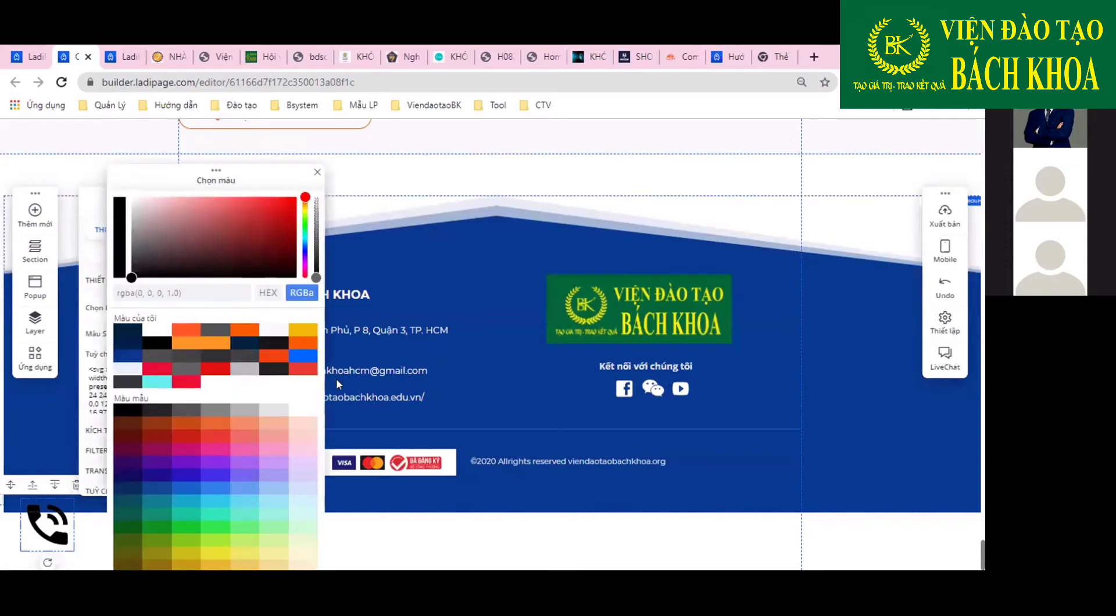
left_click(131, 362)
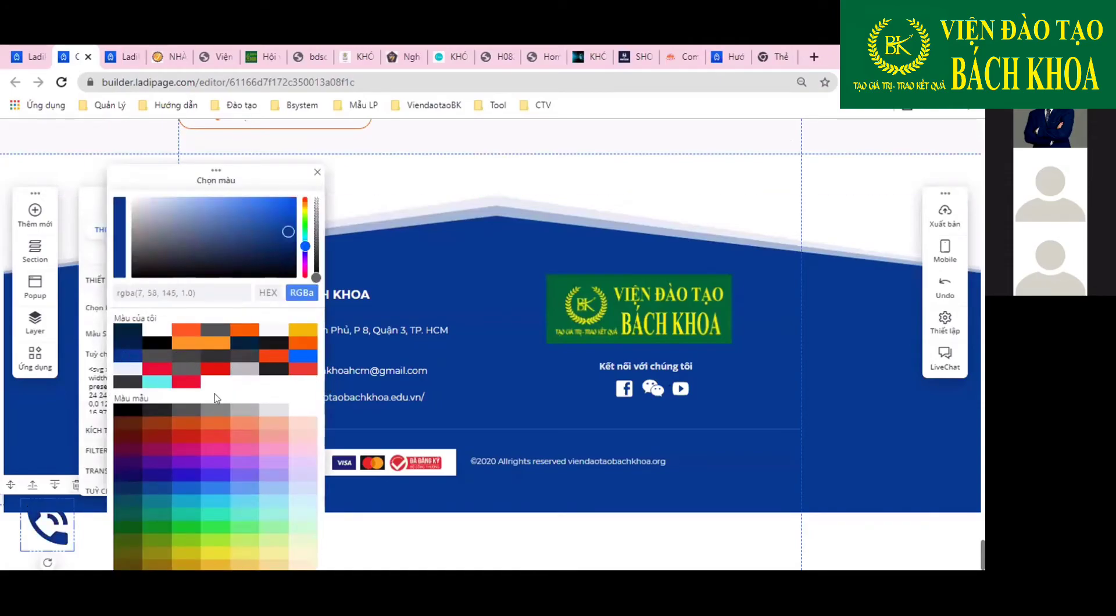
left_click(130, 343)
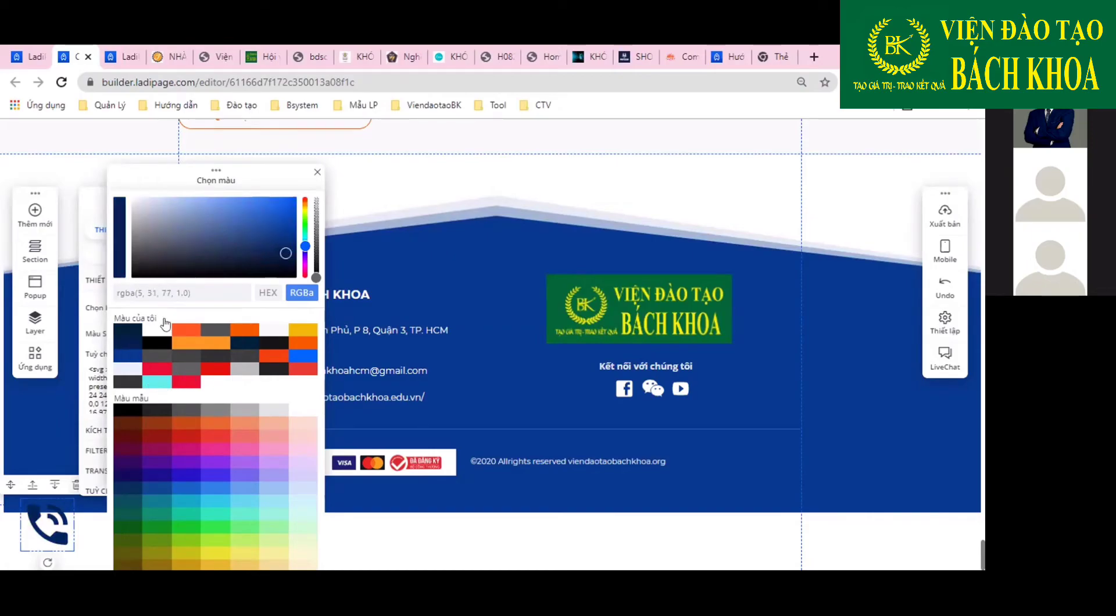
left_click(318, 172)
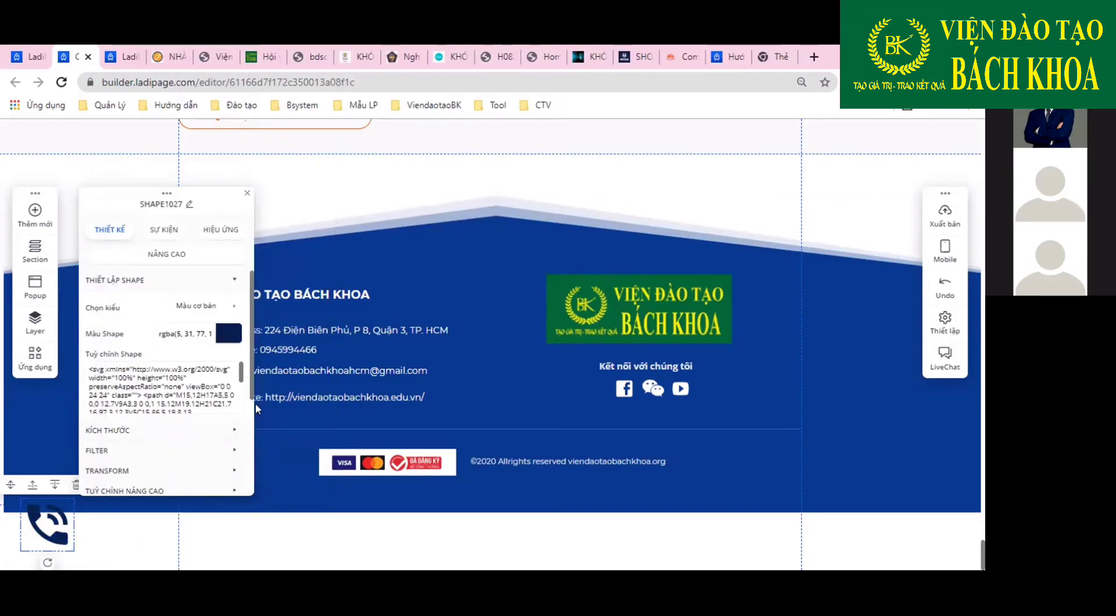
left_click(179, 260)
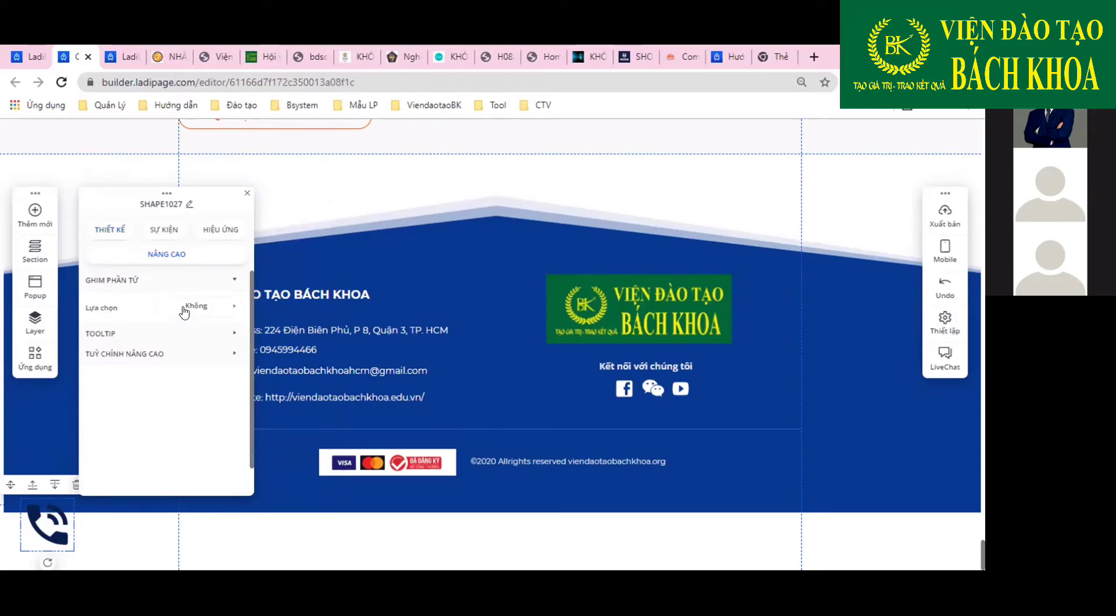
left_click(189, 306)
- Pin the phone icon at Dưới cùng trái with 10 px left and bottom offsets
left_click(176, 325)
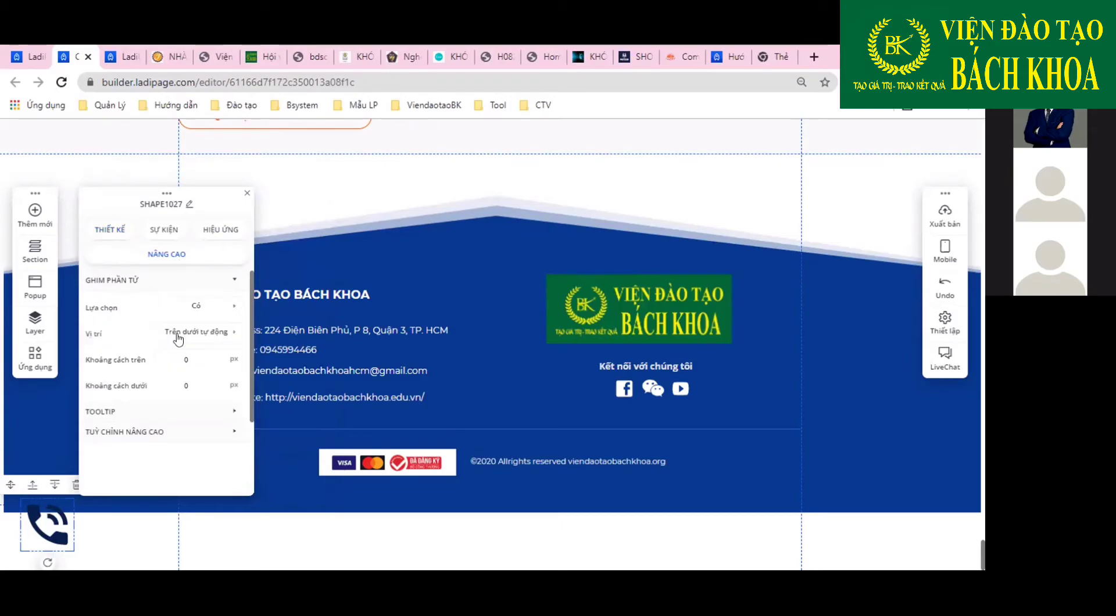
left_click(214, 330)
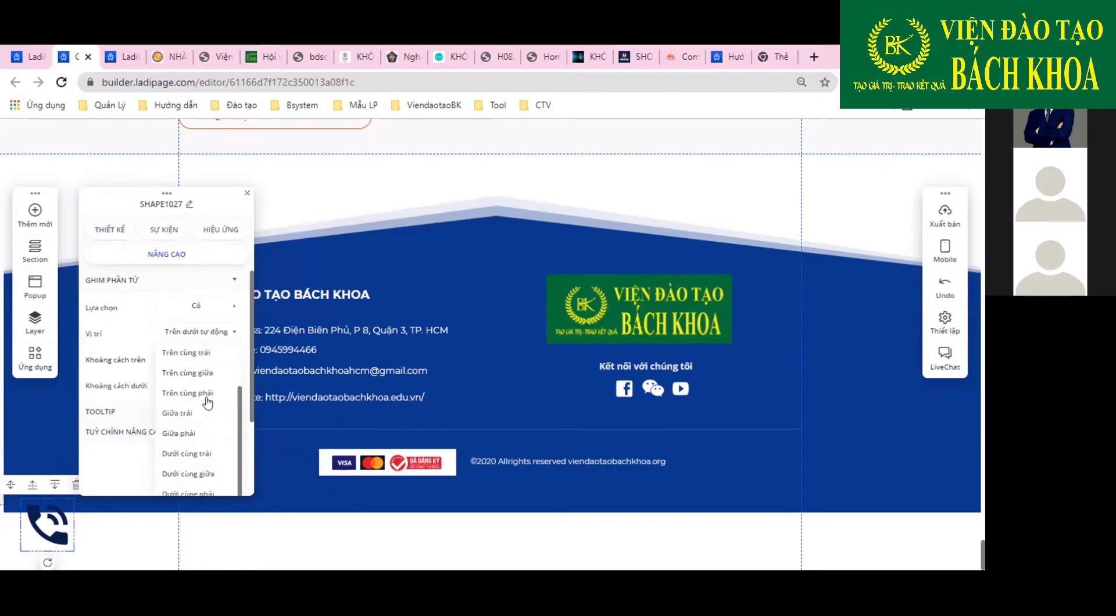
scroll(193, 421, "down", 4)
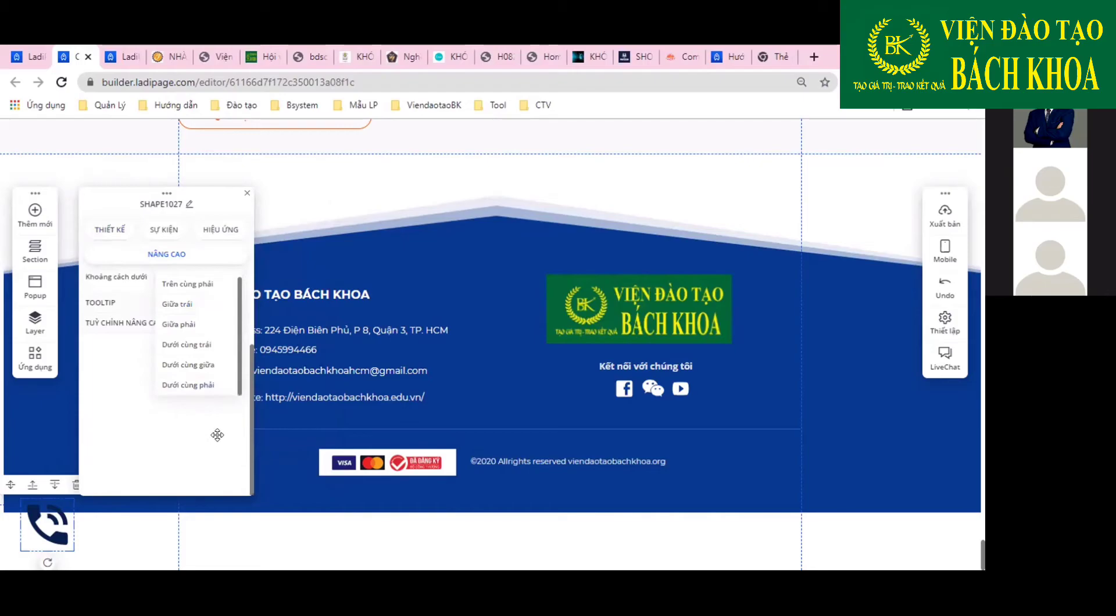
left_click(194, 347)
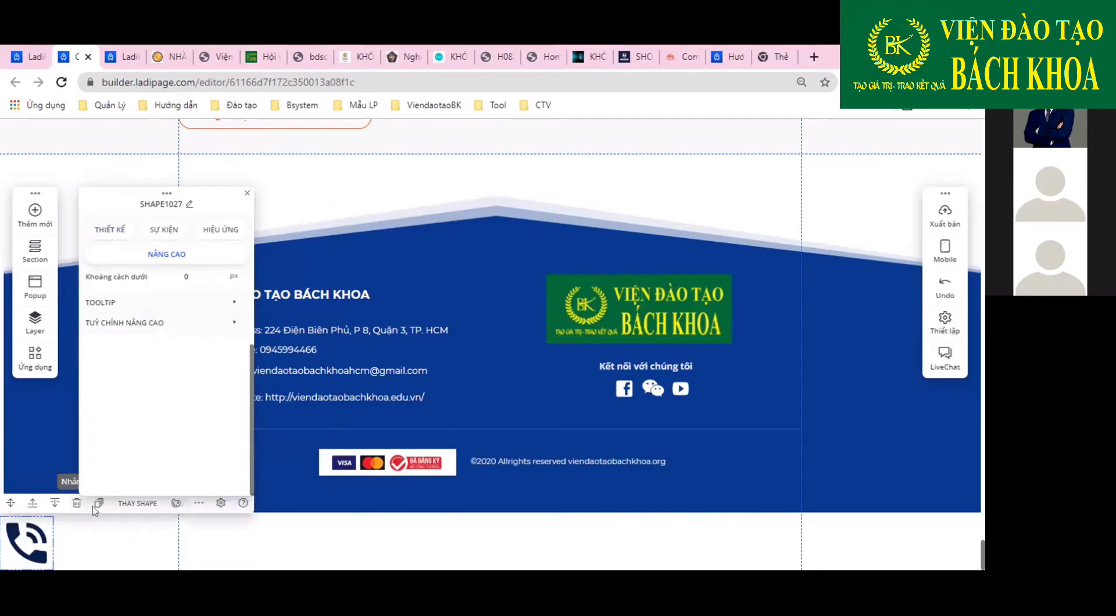
scroll(192, 307, "up", 3)
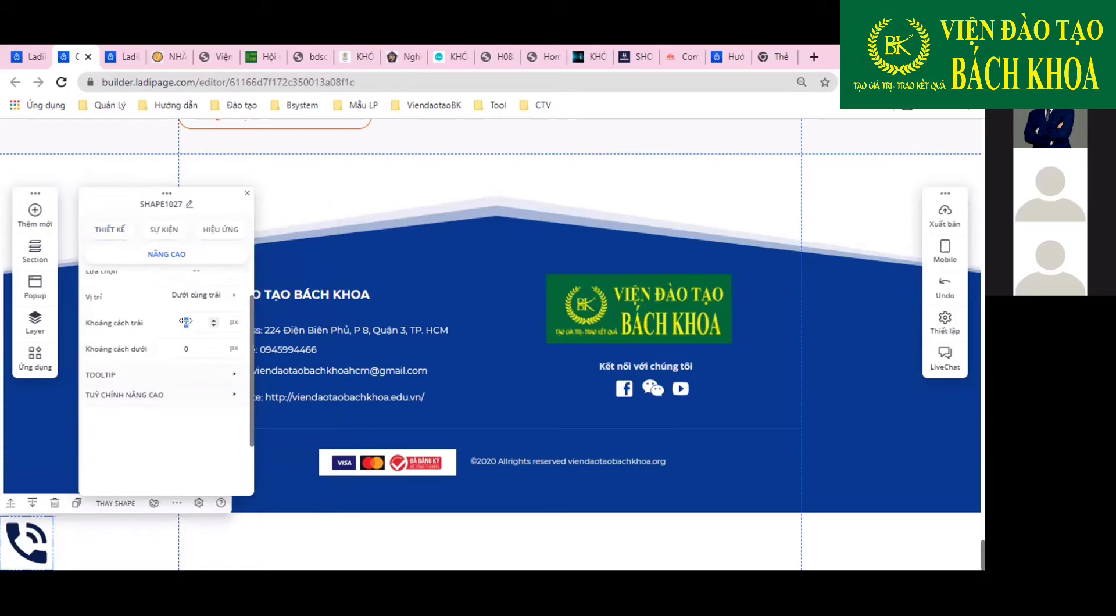
type("10")
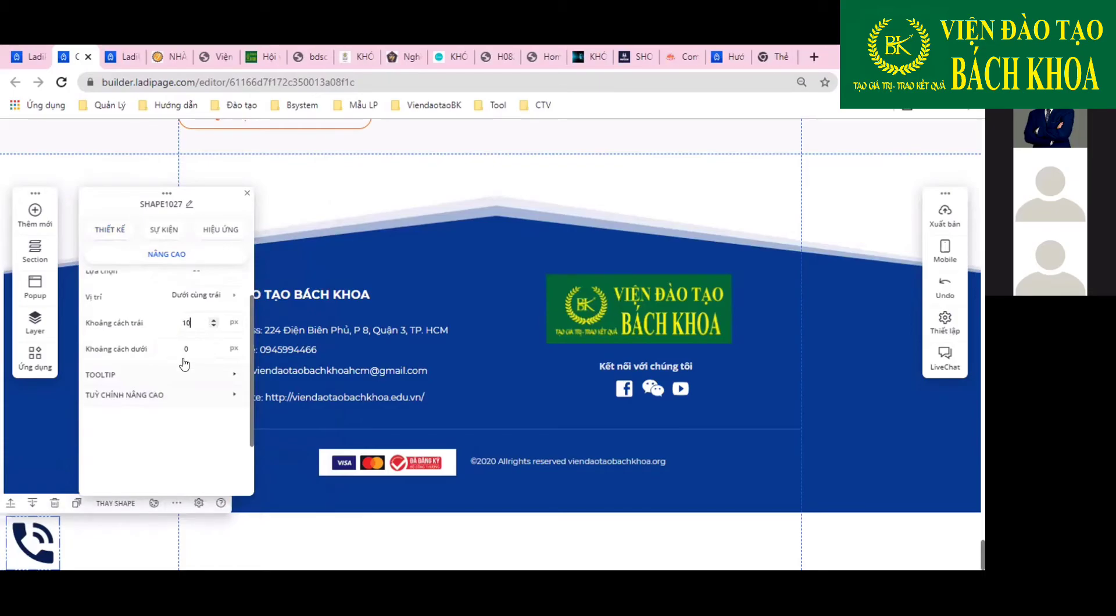
left_click(183, 348)
type("10")
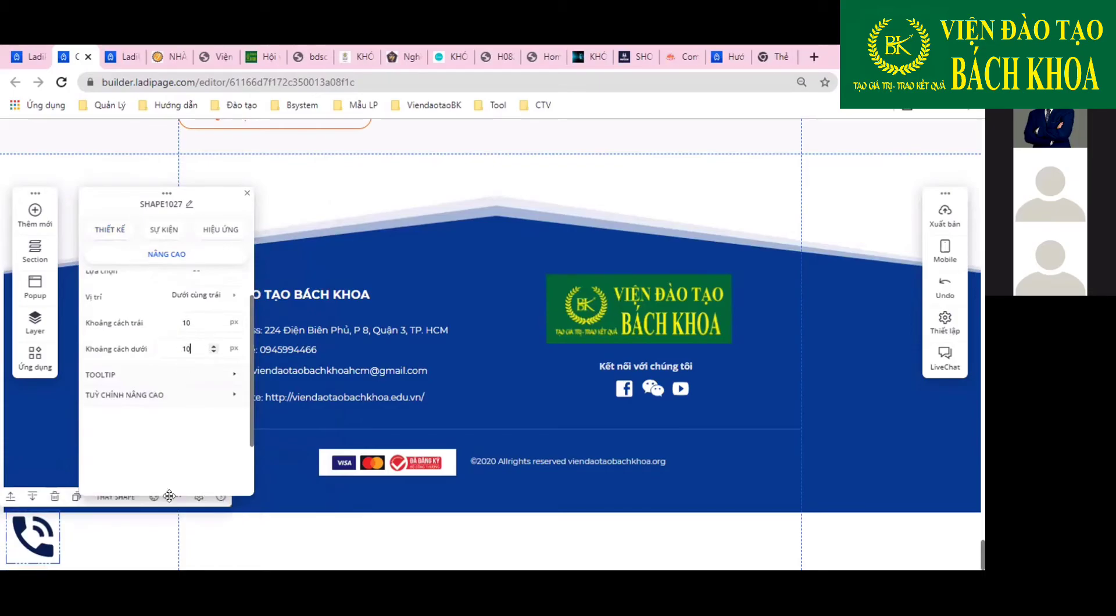
left_click(946, 249)
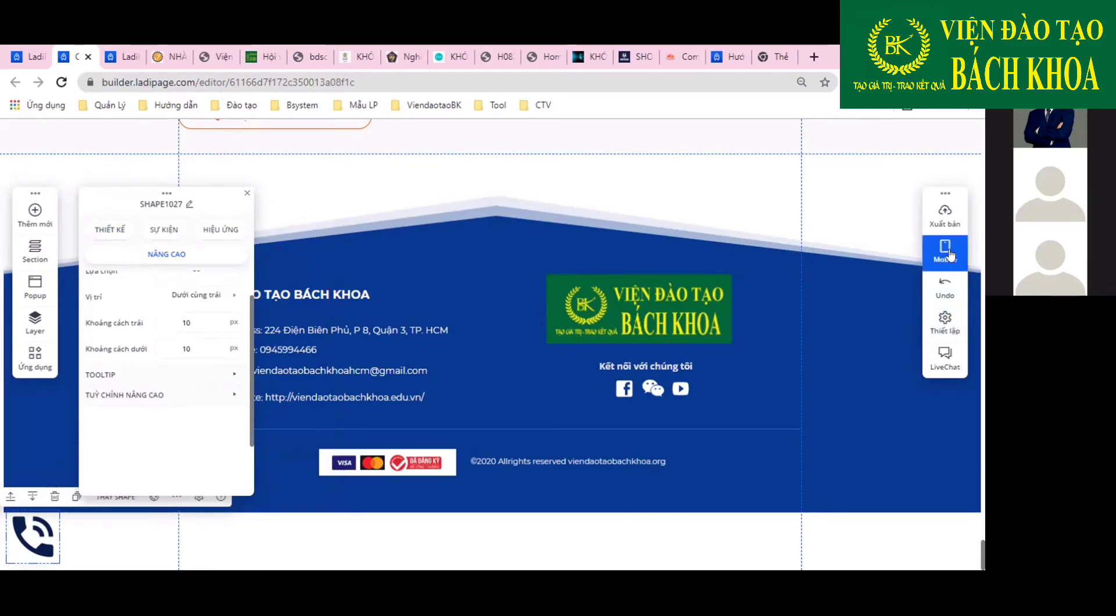
scroll(403, 518, "down", 3)
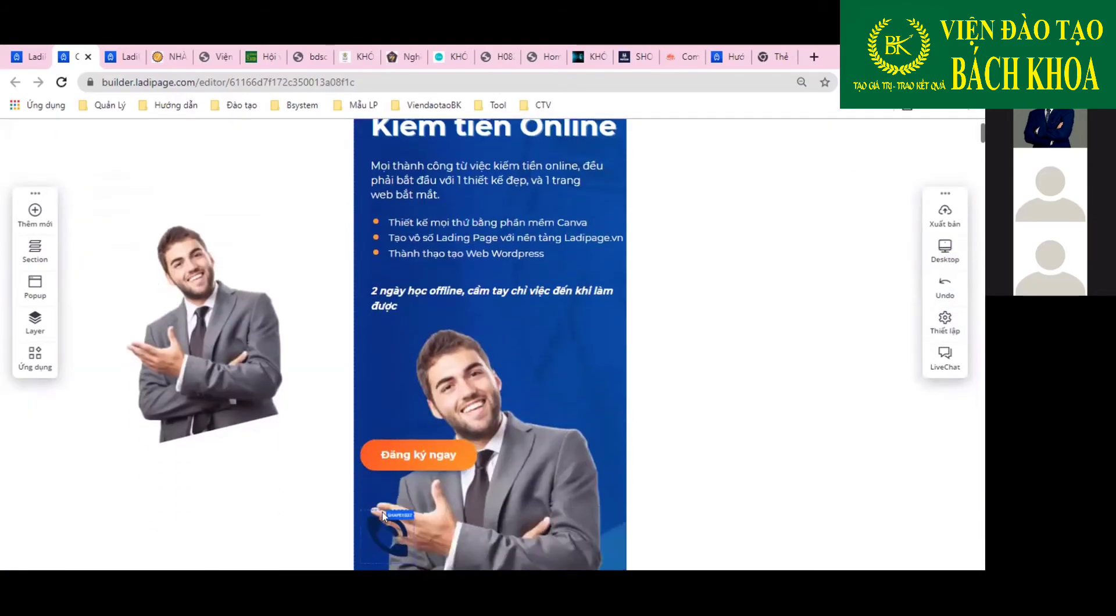
scroll(525, 507, "down", 4)
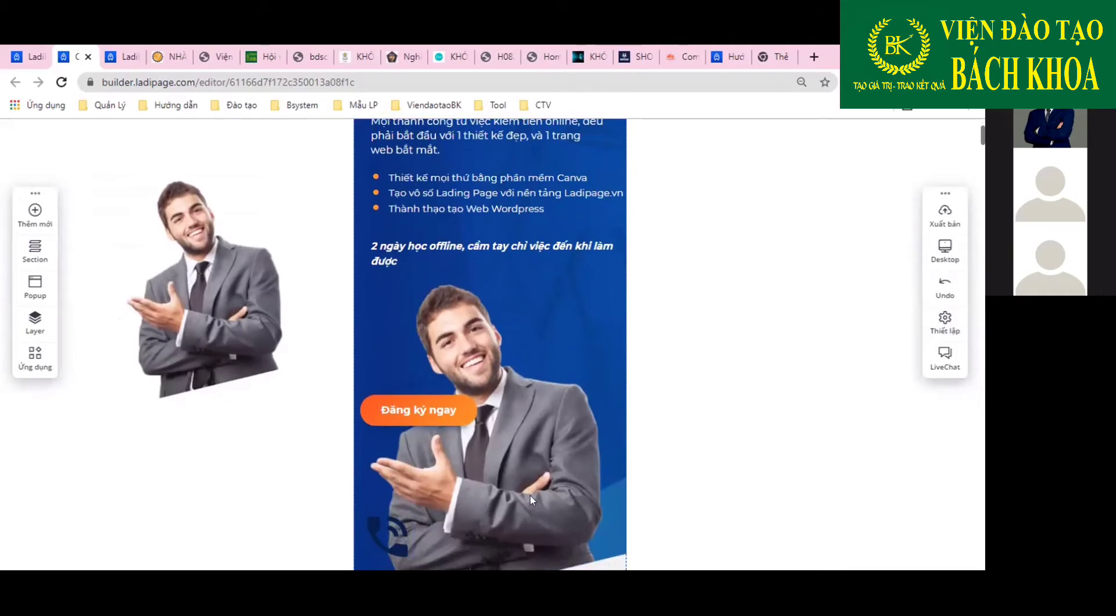
scroll(538, 446, "down", 2)
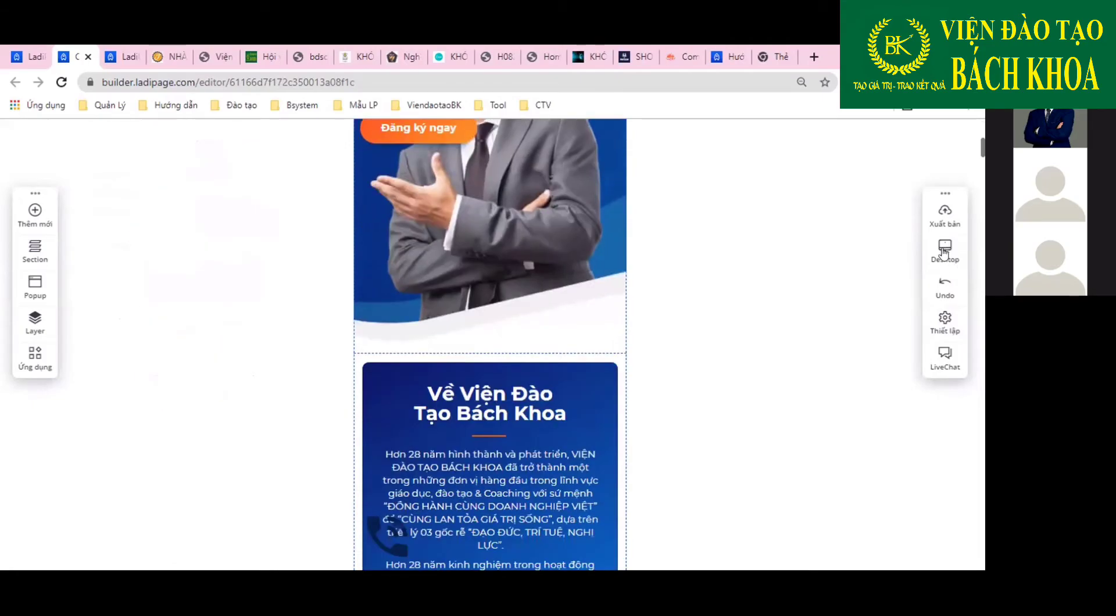
scroll(449, 466, "down", 2)
scroll(385, 511, "up", 4)
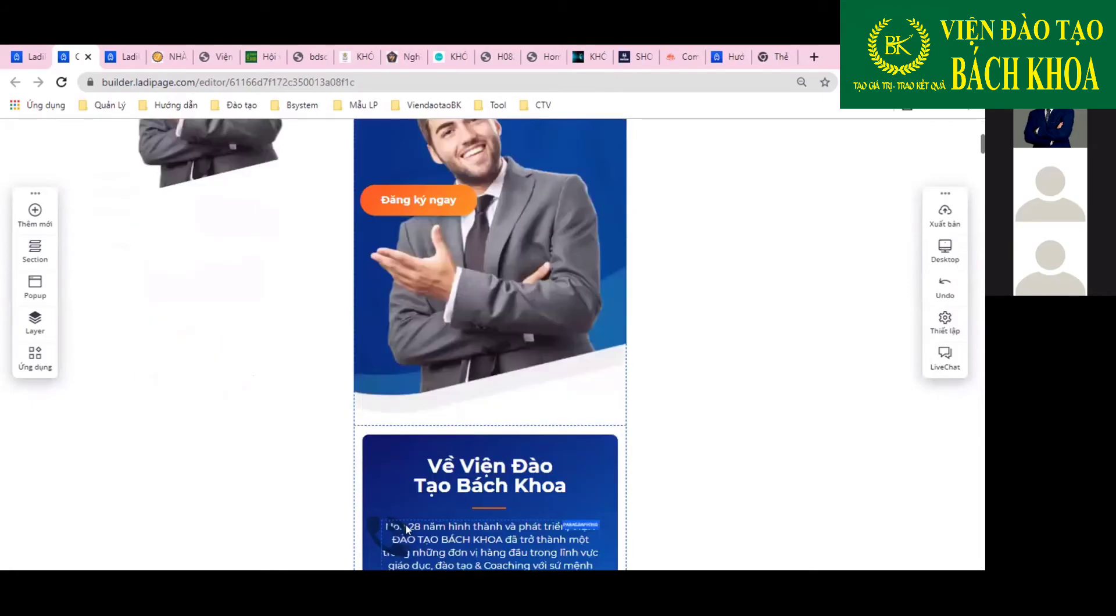
scroll(380, 503, "up", 7)
scroll(477, 351, "down", 10)
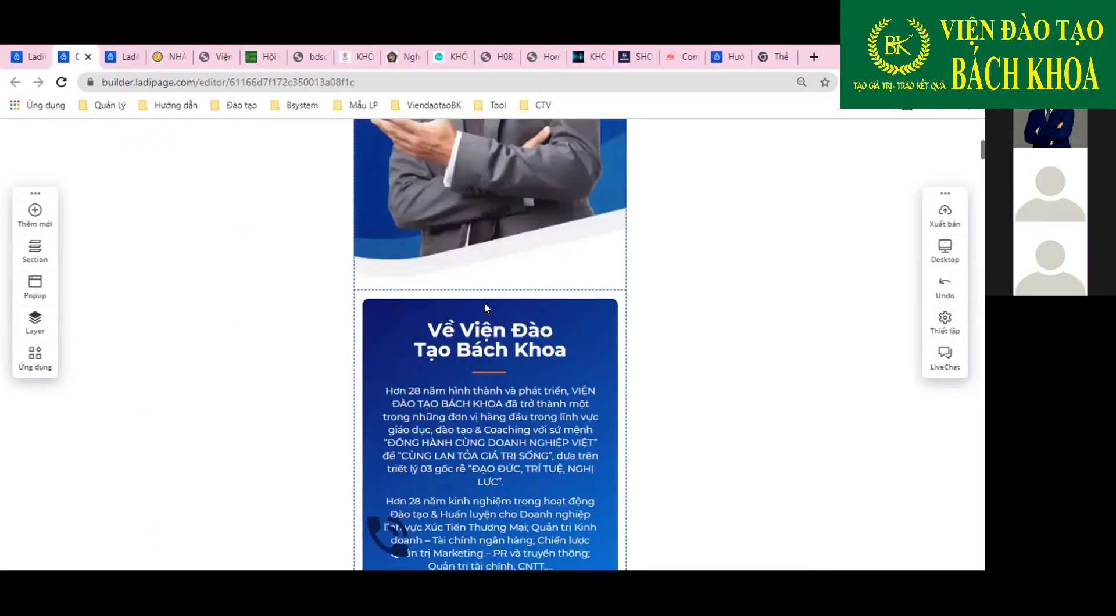
scroll(921, 549, "down", 15)
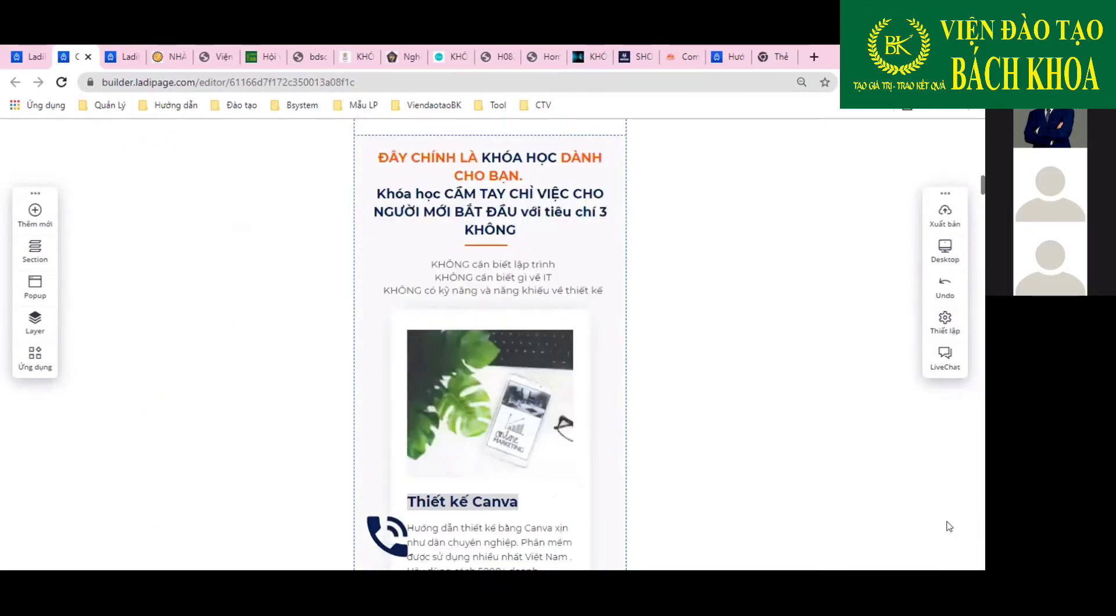
left_click(945, 250)
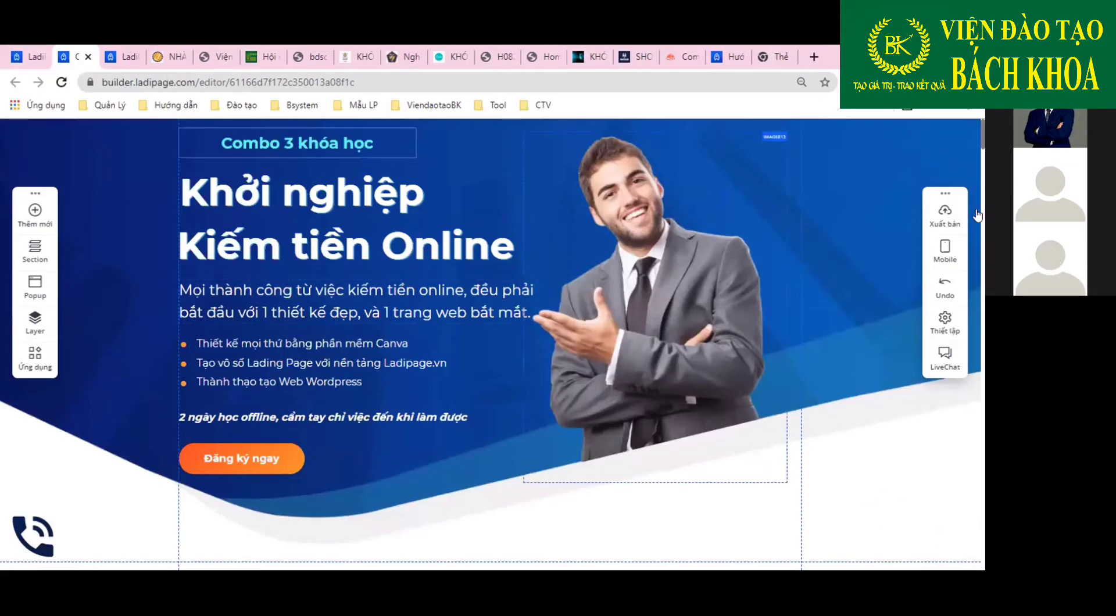
- Insert the Zalo image from the library, drag it right, then delete it again
left_click(35, 214)
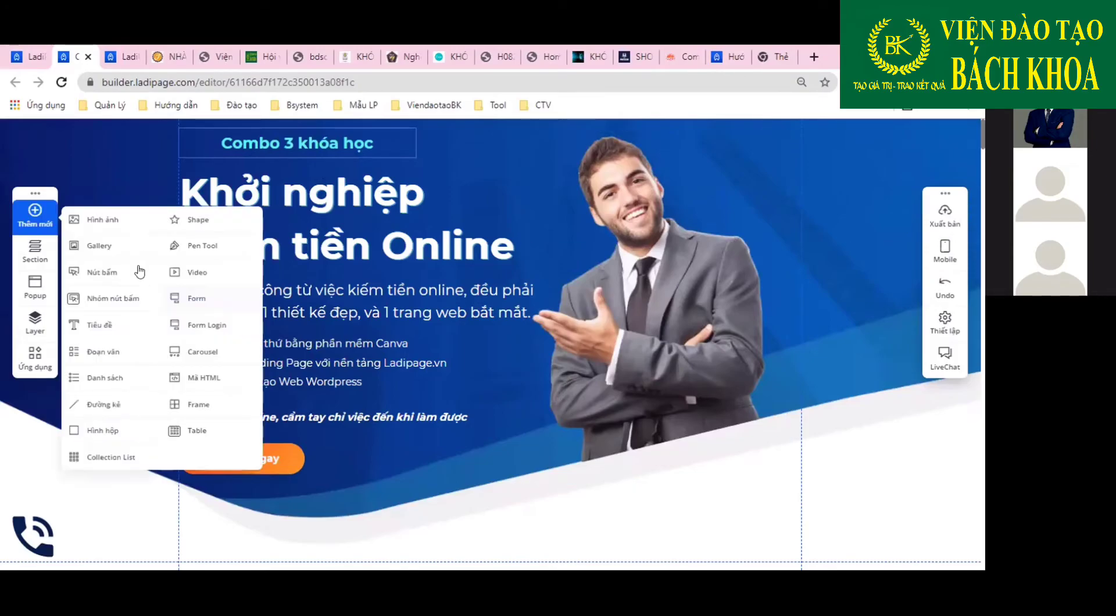
left_click(108, 229)
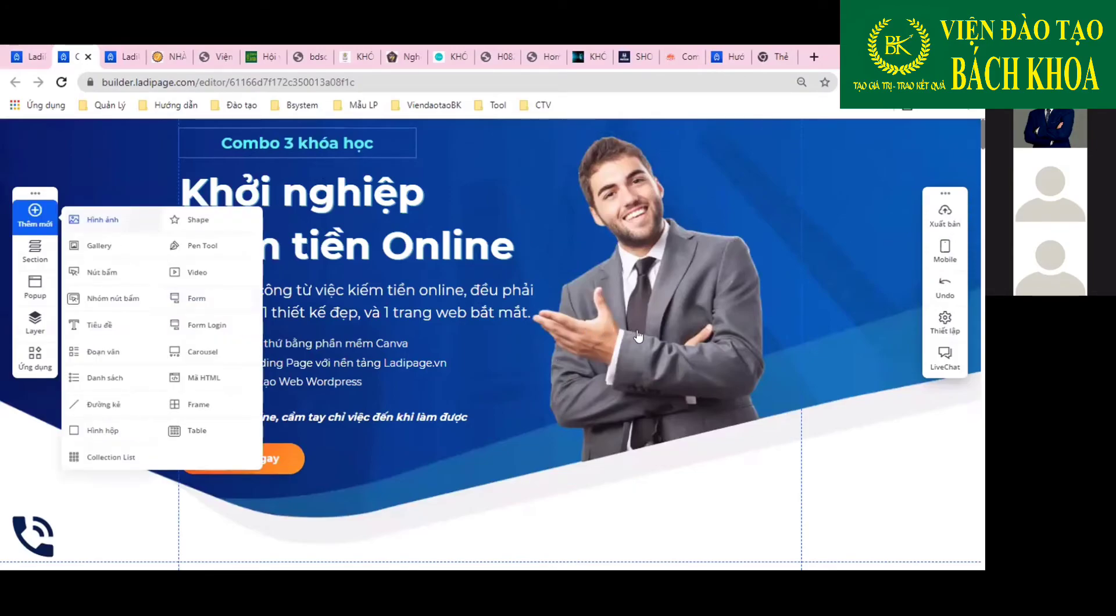
scroll(634, 331, "down", 8)
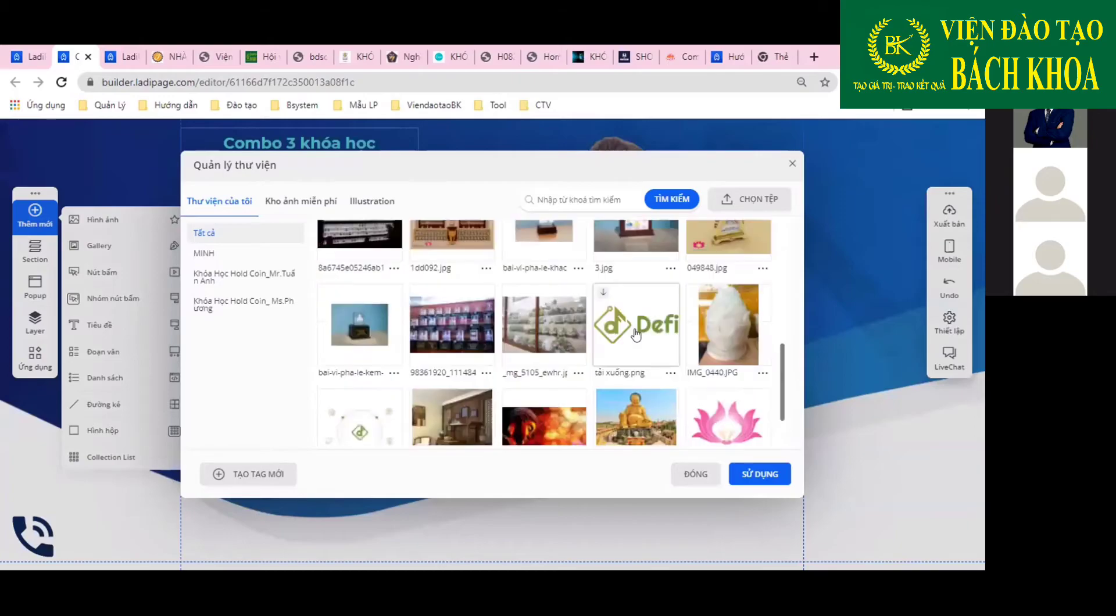
scroll(595, 315, "down", 1)
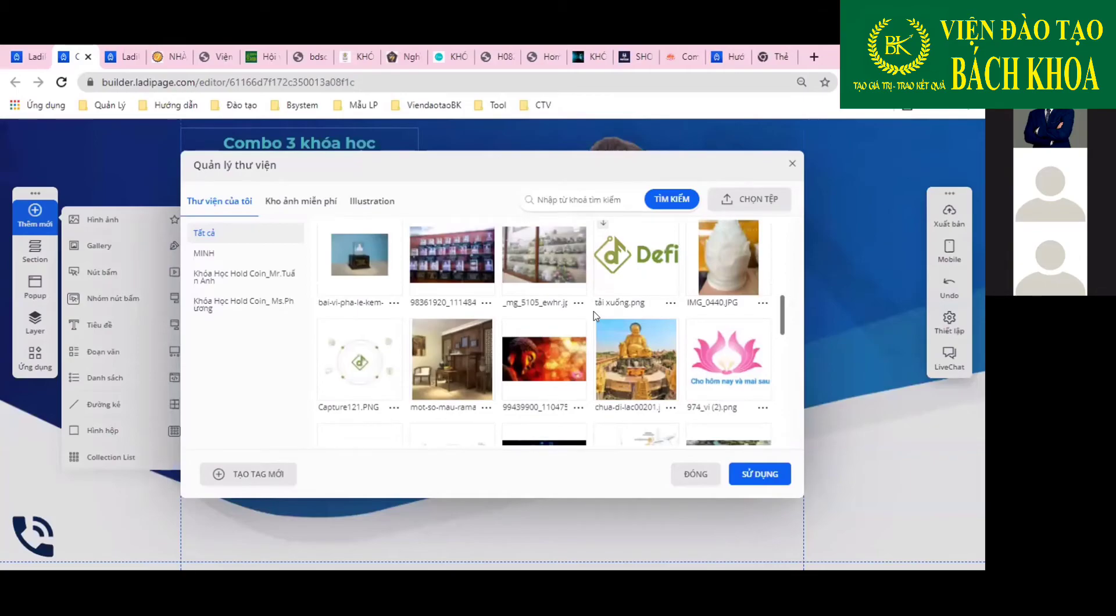
scroll(595, 316, "down", 1)
scroll(679, 346, "down", 3)
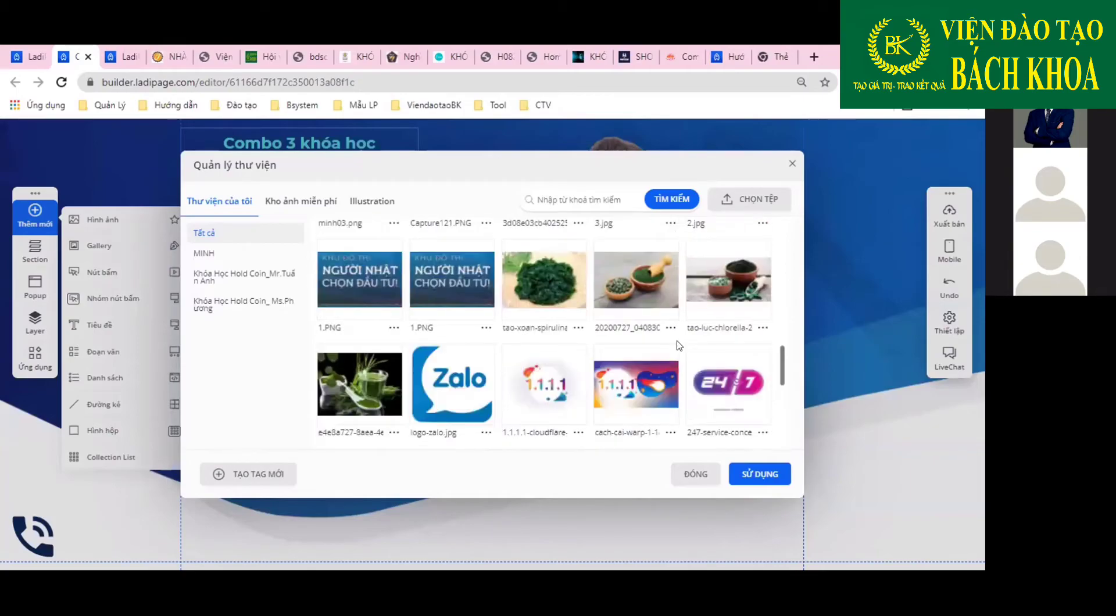
scroll(491, 330, "down", 1)
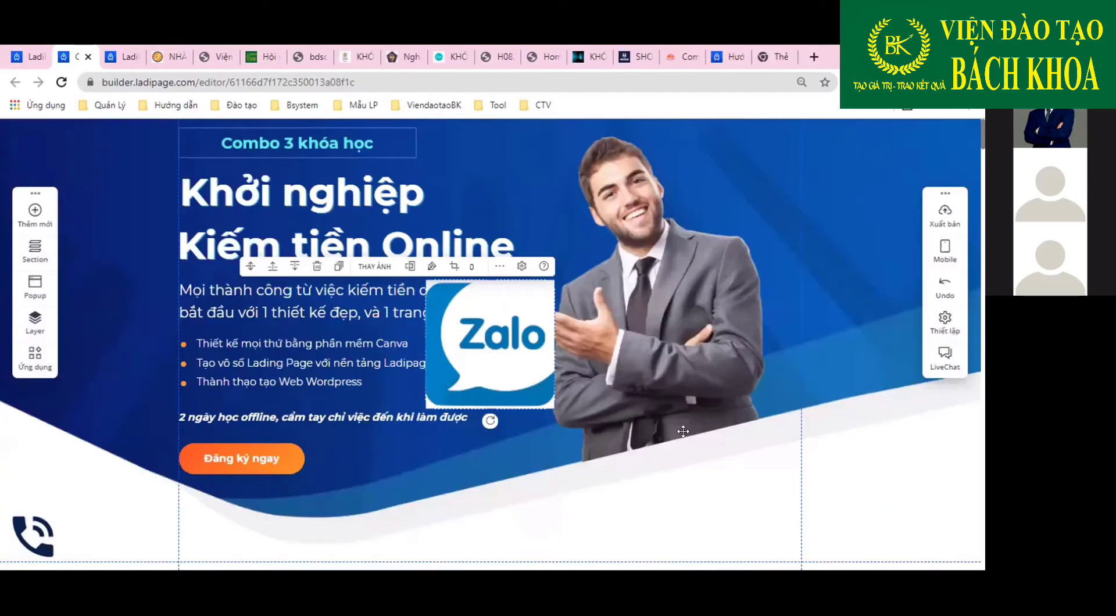
left_click_drag(427, 332, 674, 406)
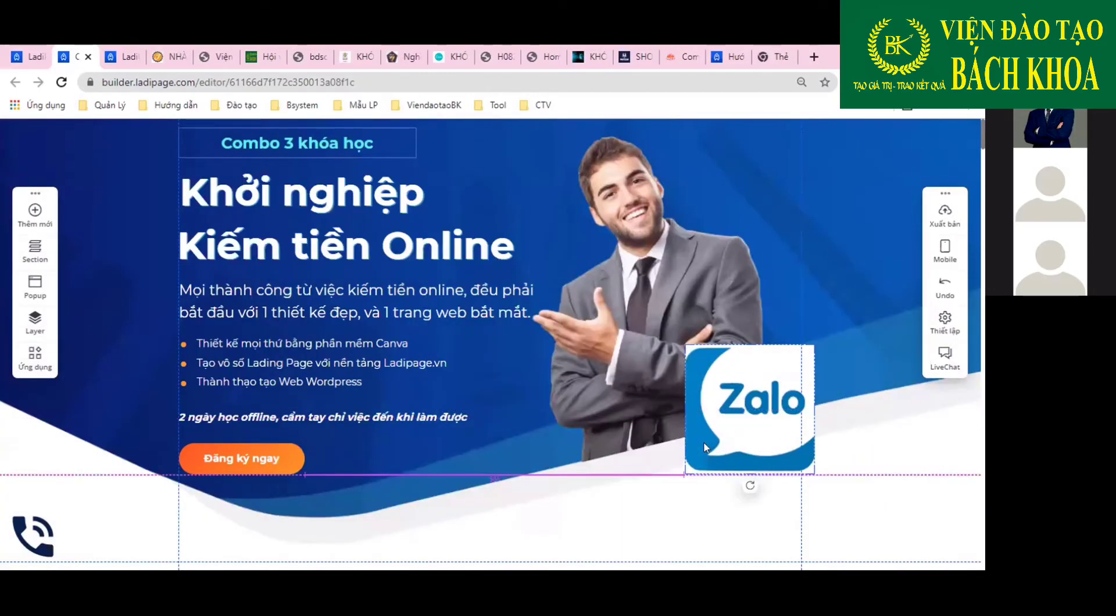
key("Delete")
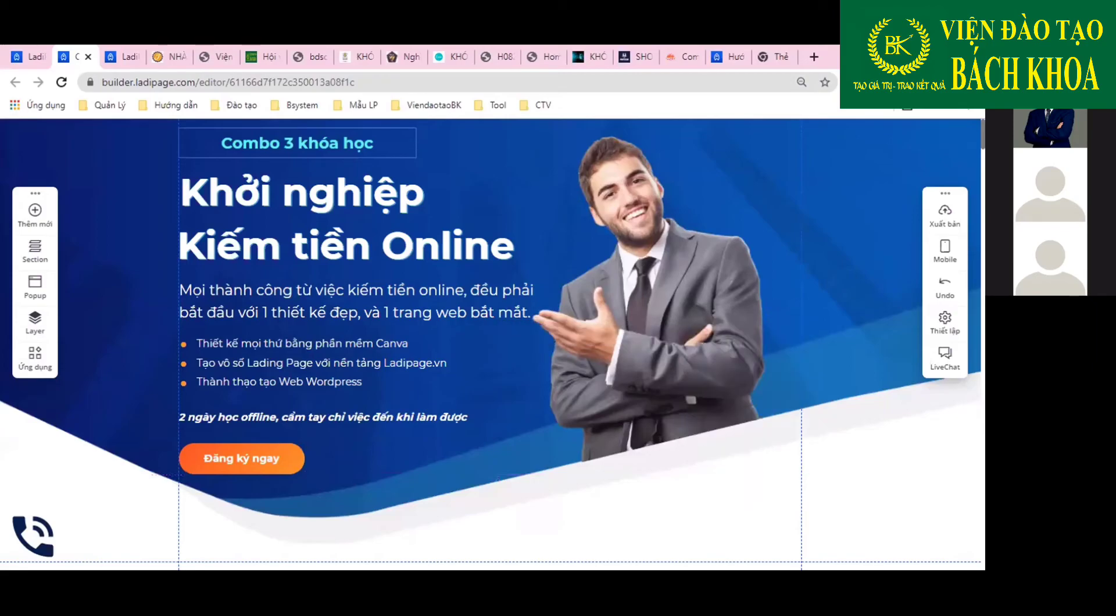
left_click(814, 57)
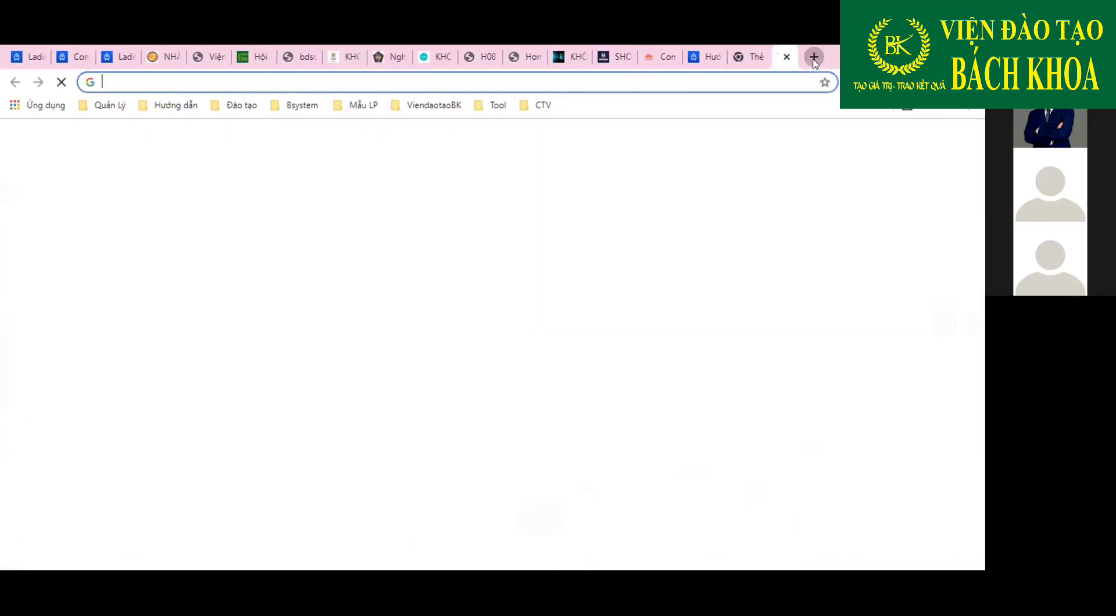
- Search Google for 'icon zalo vector' and open the square icons8 Zalo icon result
type("i")
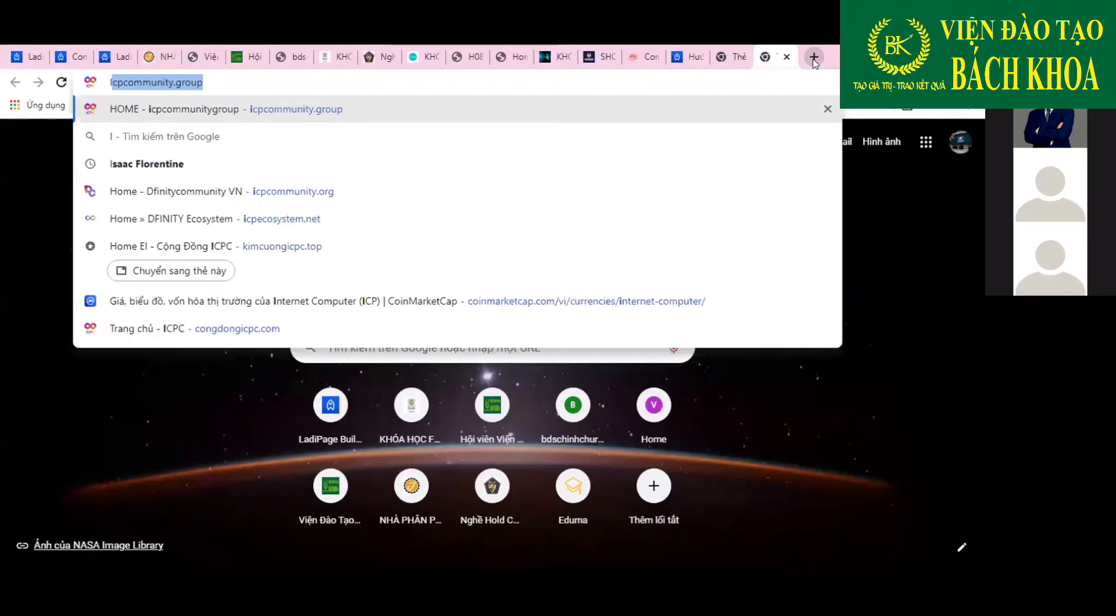
type("CON ZA")
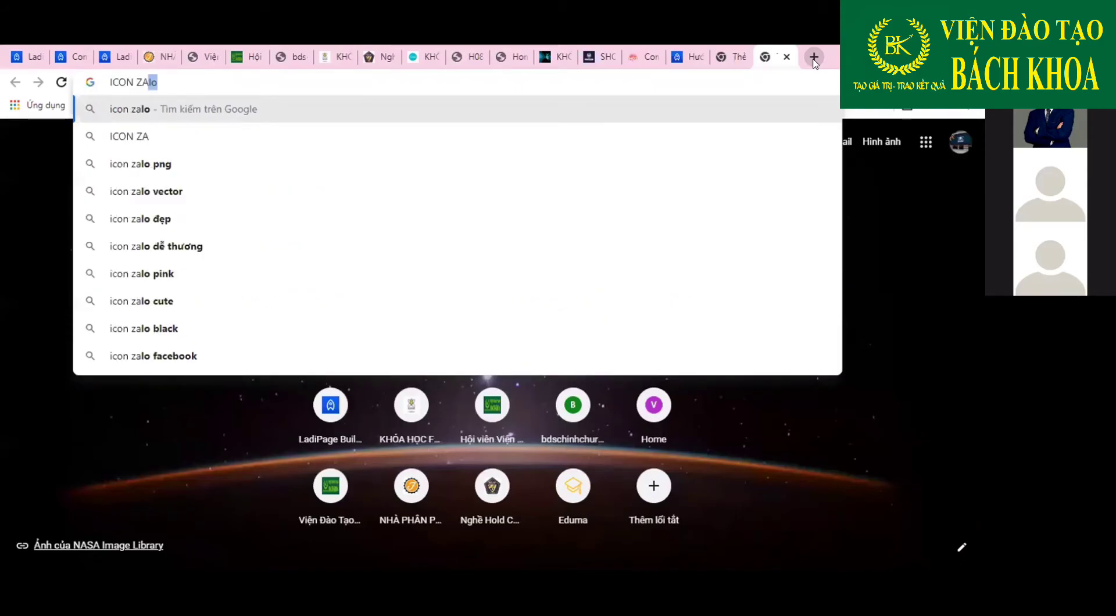
type("L")
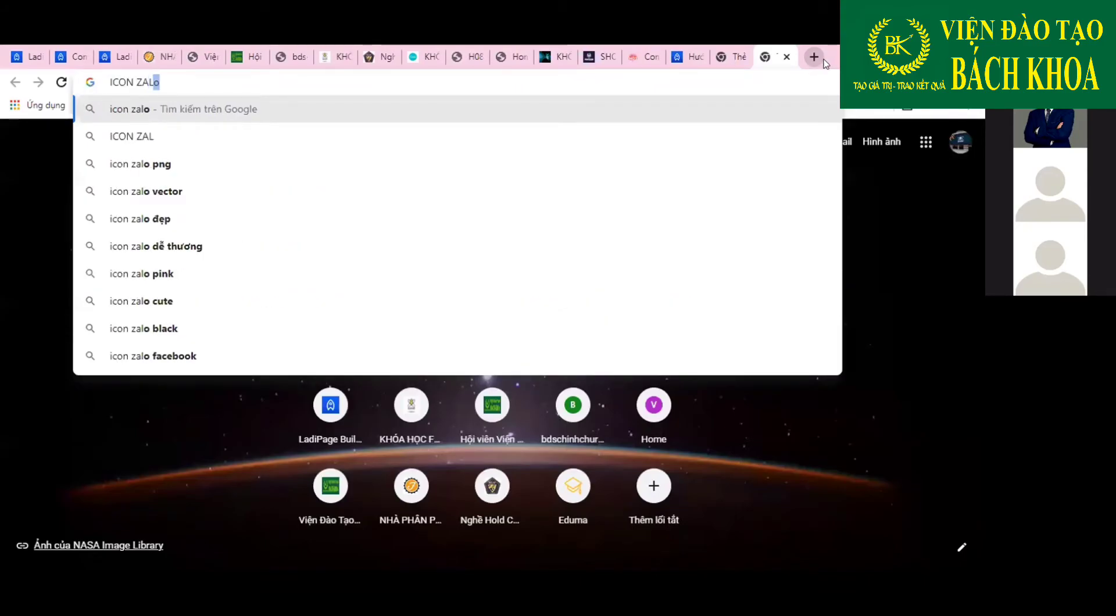
left_click(263, 194)
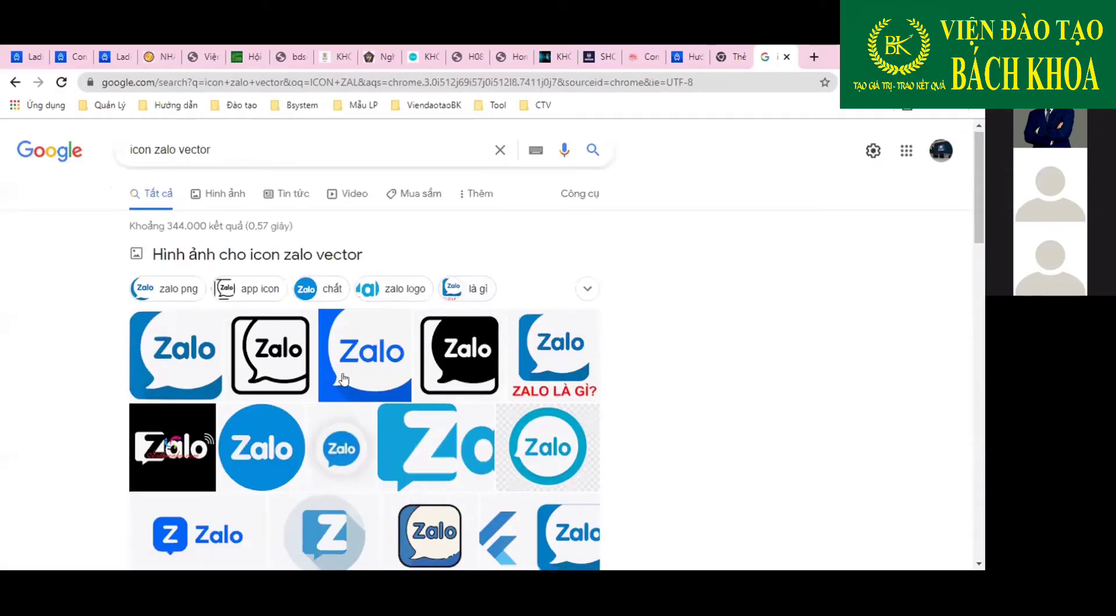
scroll(493, 330, "down", 2)
scroll(506, 323, "up", 1)
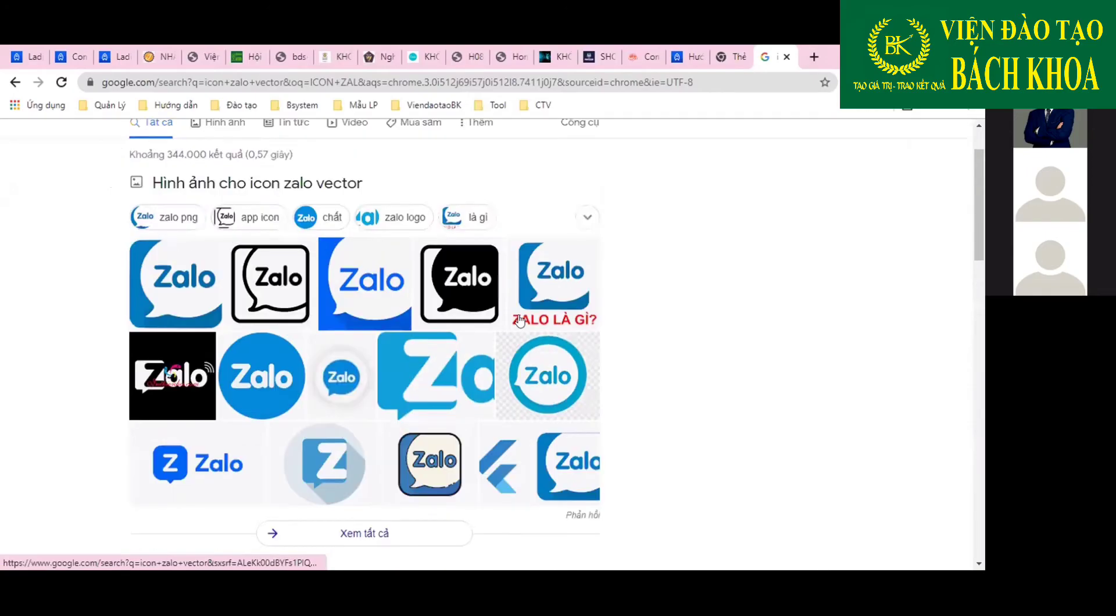
scroll(521, 316, "down", 1)
scroll(521, 316, "down", 1)
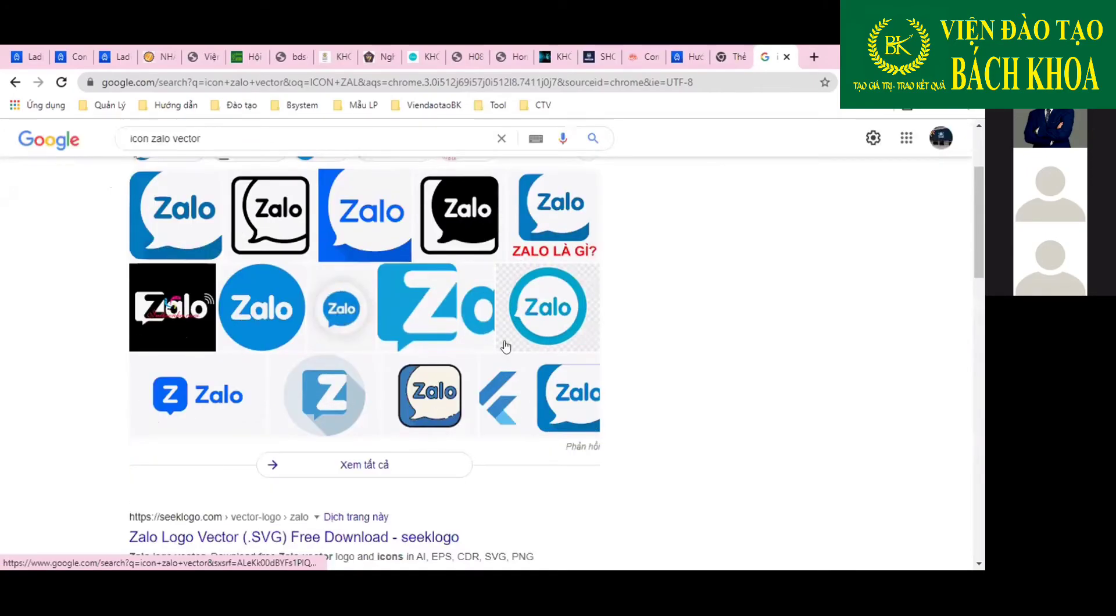
left_click(434, 405)
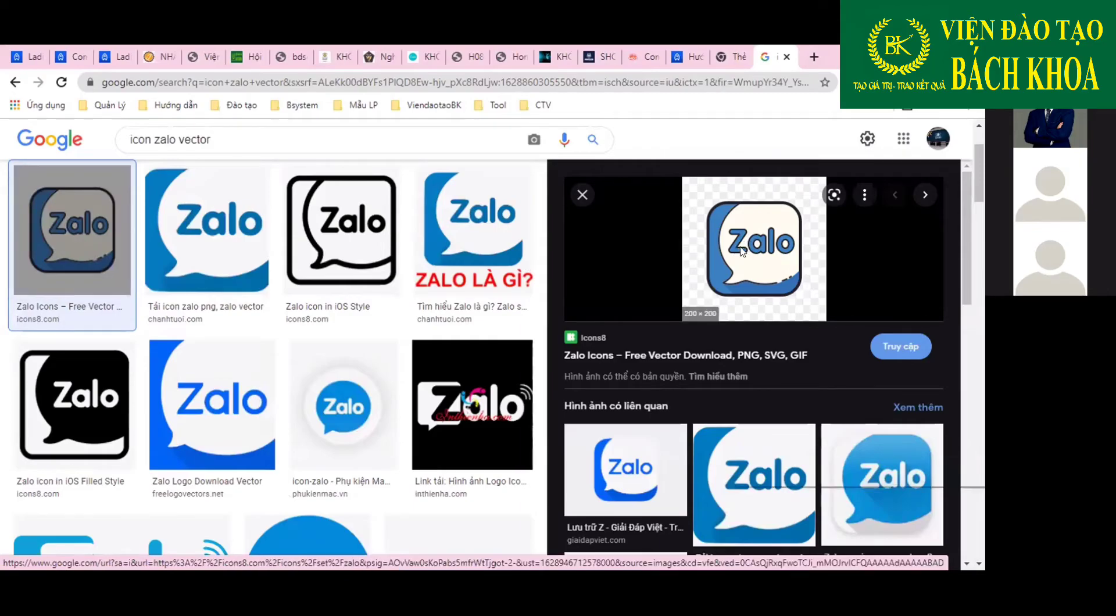
- Save the Zalo preview image as zalo.png and return to the LadiPage tab
right_click(733, 250)
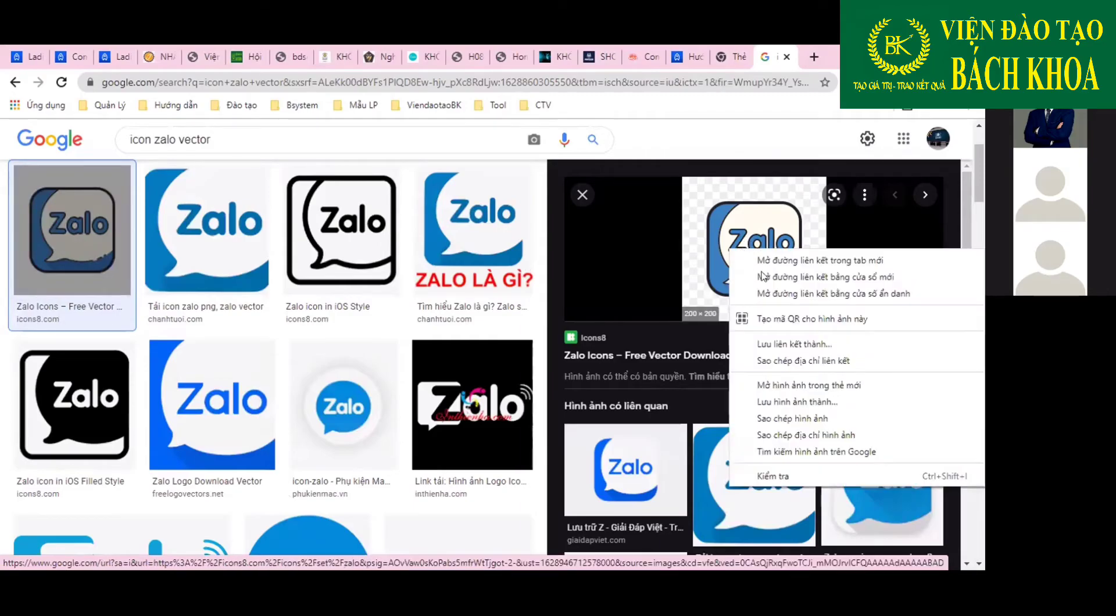
left_click(782, 403)
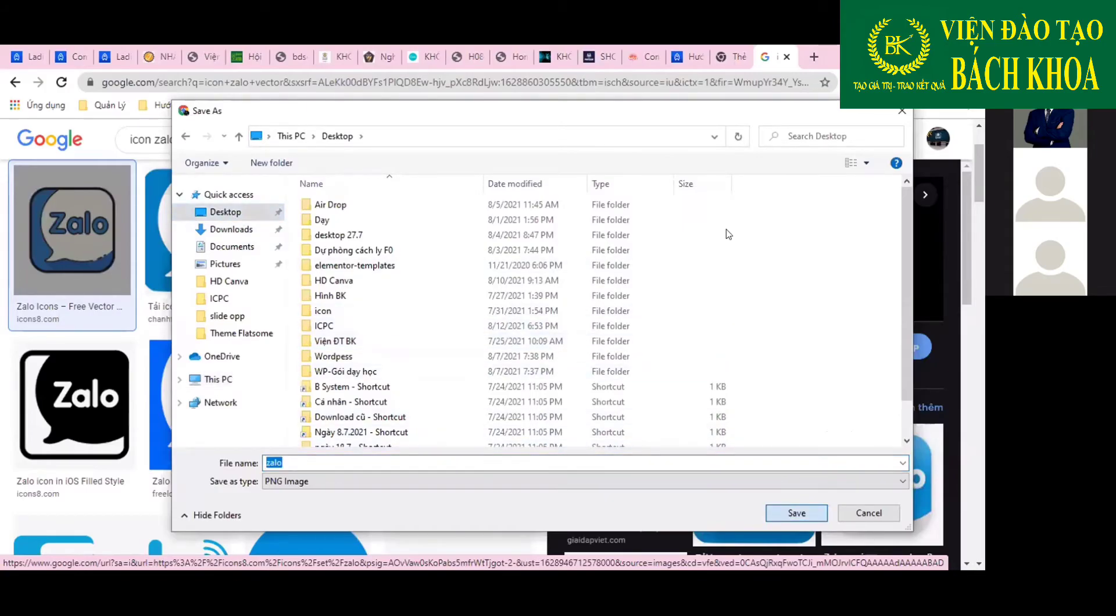
key("Return")
left_click(65, 57)
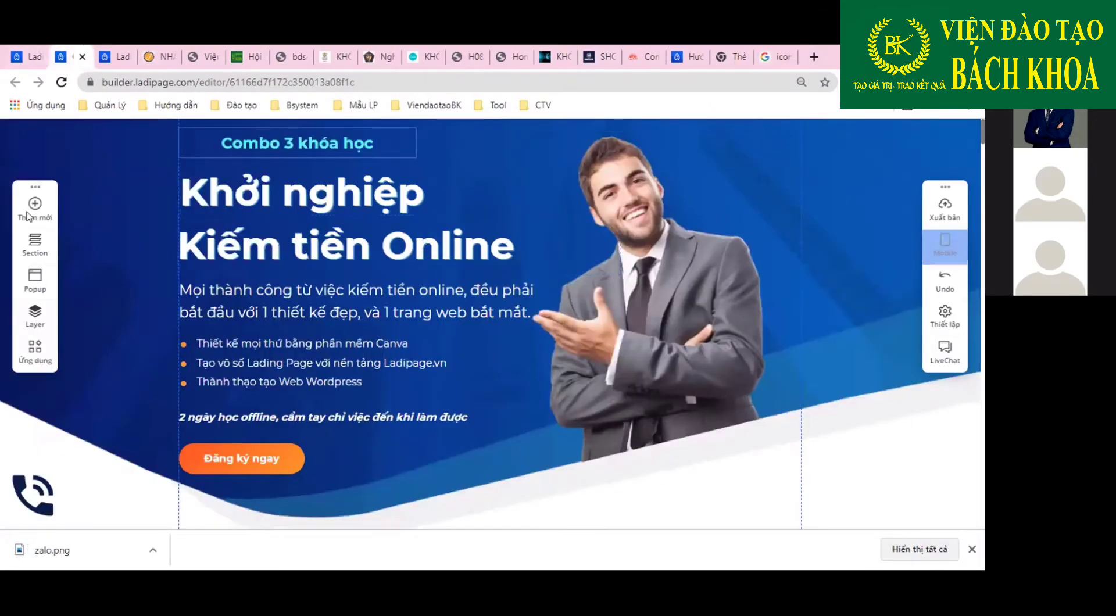
- Upload zalo.png as an image and shrink it into a small icon at the hero's lower right
left_click(36, 208)
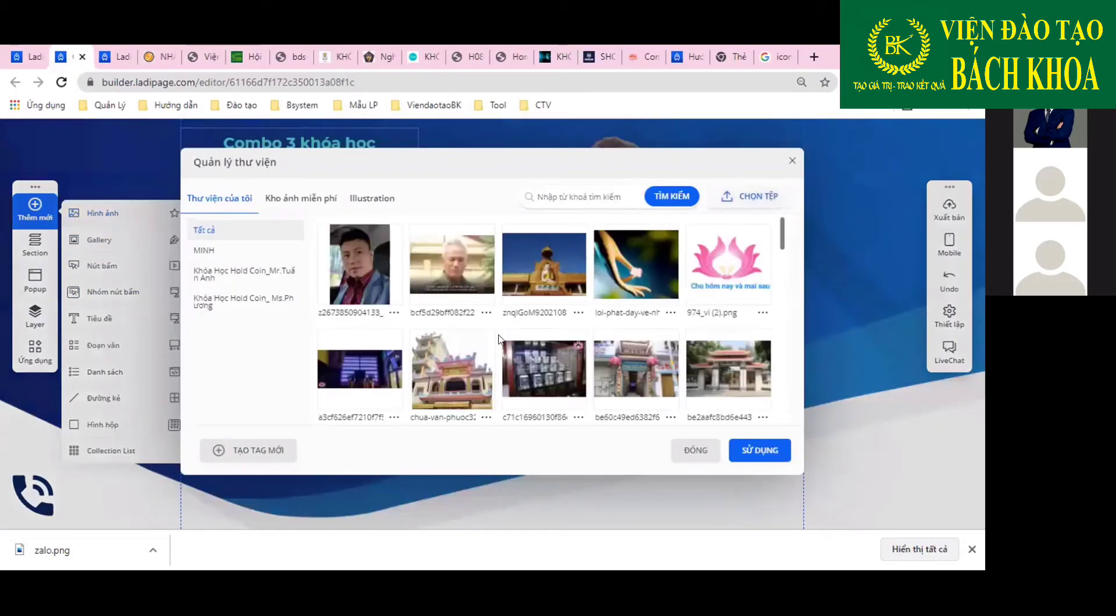
left_click(749, 196)
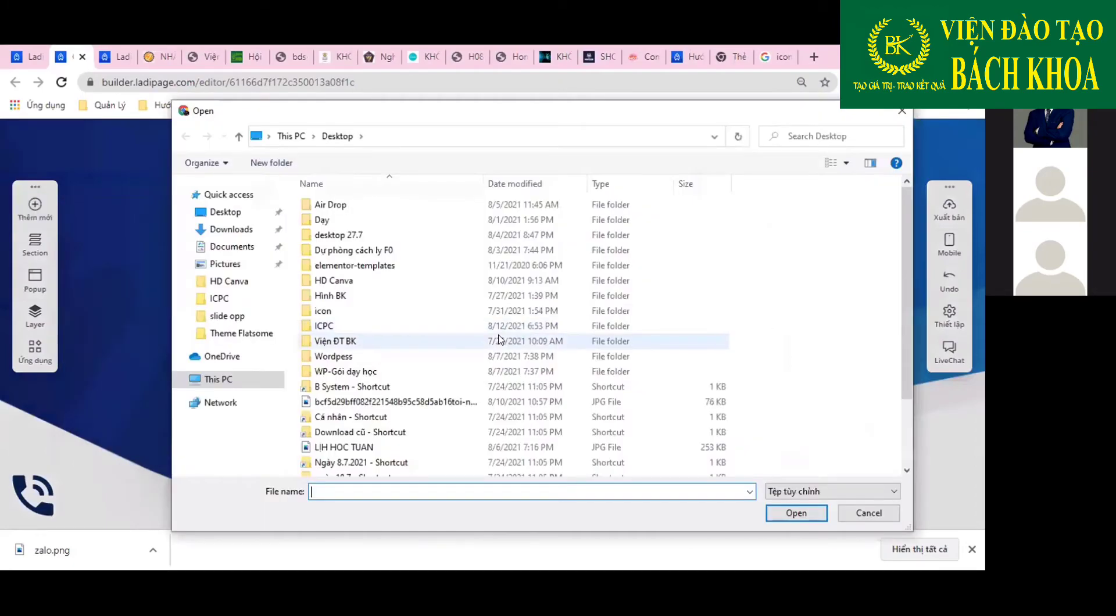
scroll(498, 337, "down", 2)
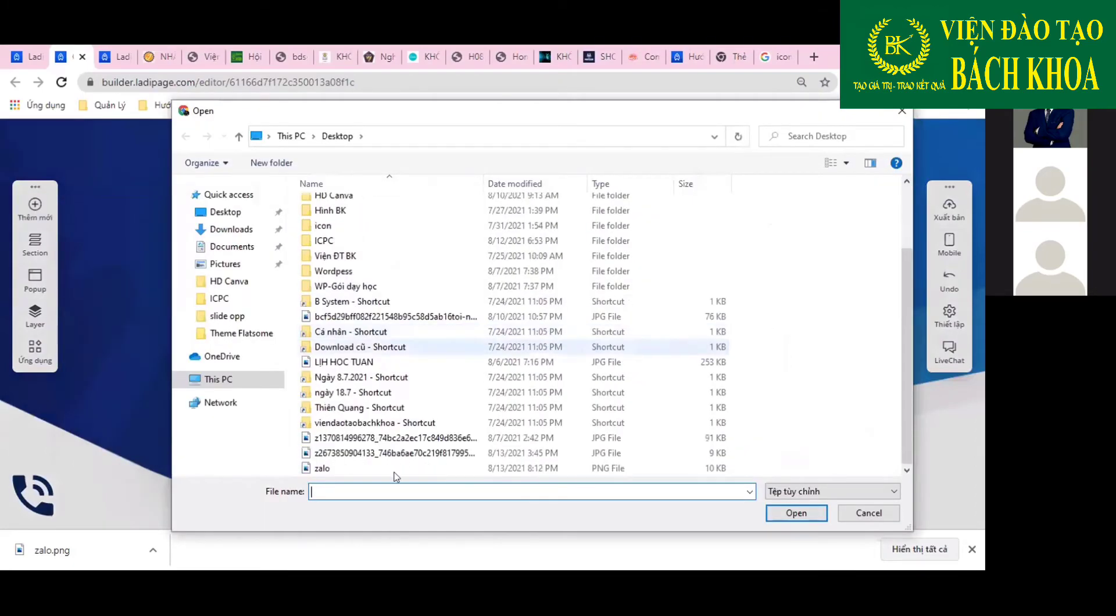
left_click(383, 469)
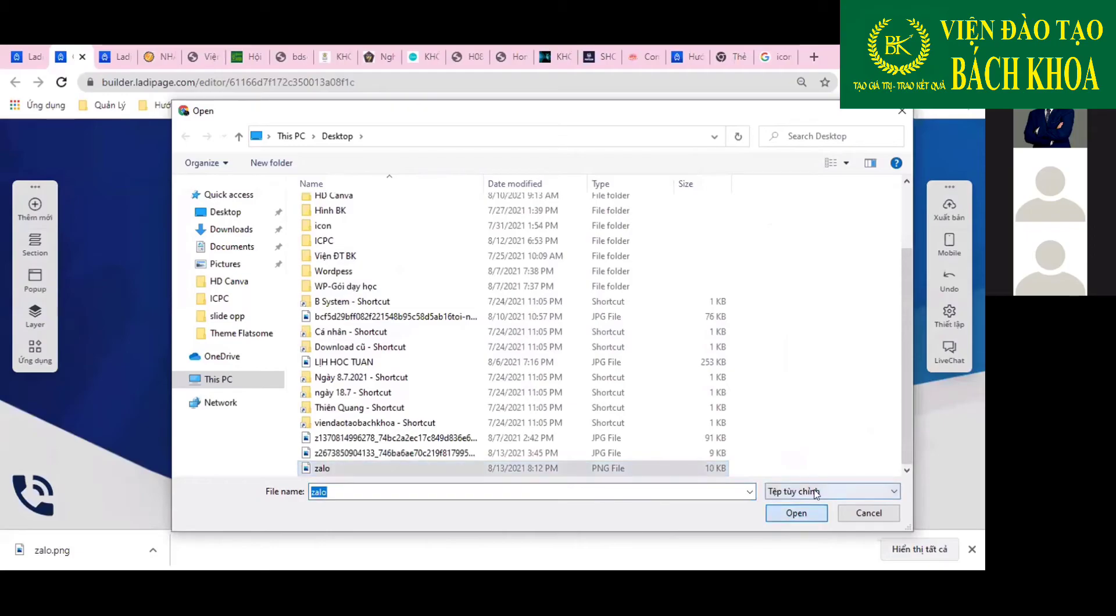
key("Return")
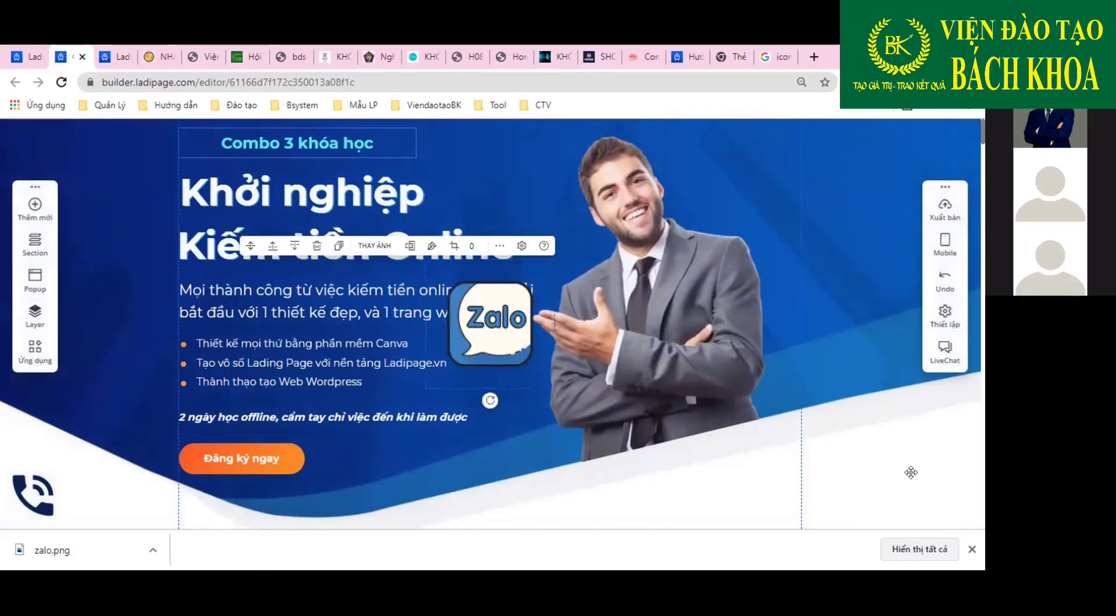
left_click_drag(912, 472, 917, 470)
left_click_drag(980, 417, 923, 484)
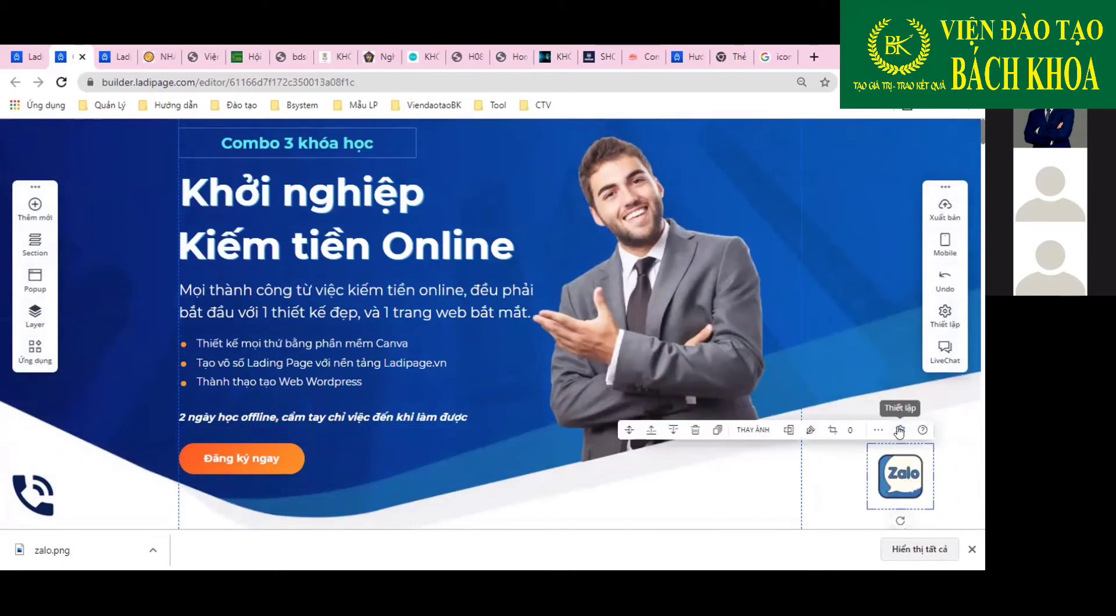
- Pin the Zalo image at Dưới cùng phải via Ghim phần tử and enlarge it slightly
left_click(900, 431)
left_click_drag(180, 195, 659, 186)
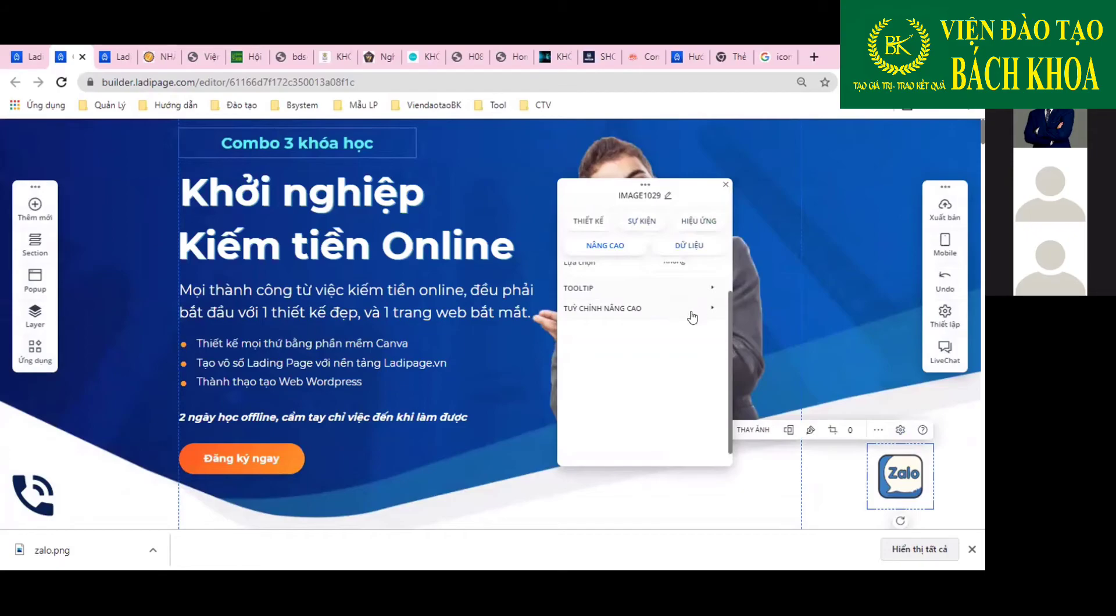
scroll(674, 323, "up", 1)
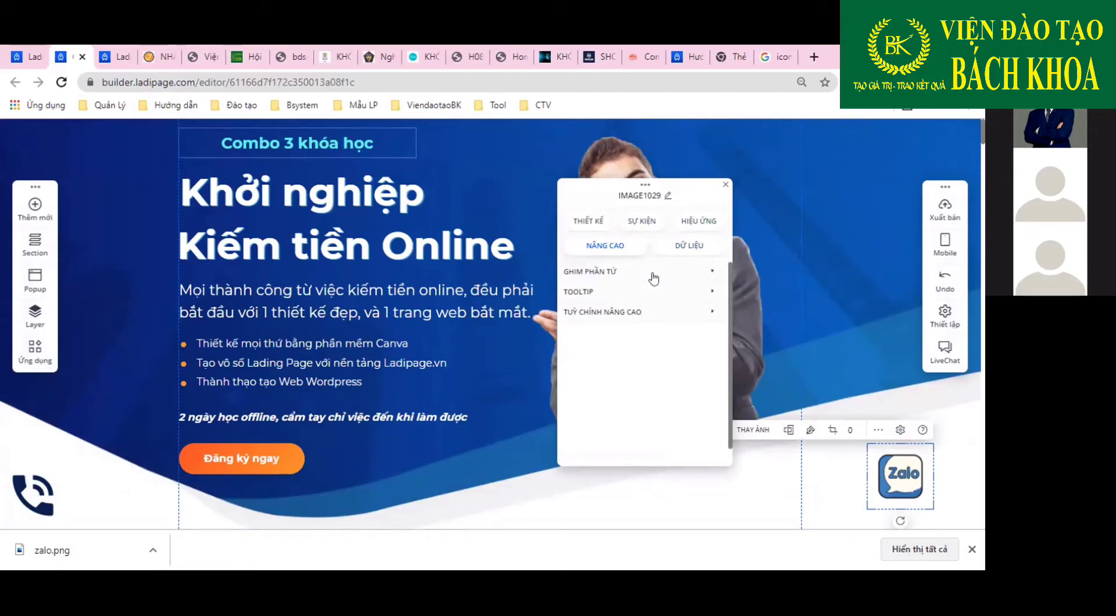
left_click(683, 300)
left_click(665, 323)
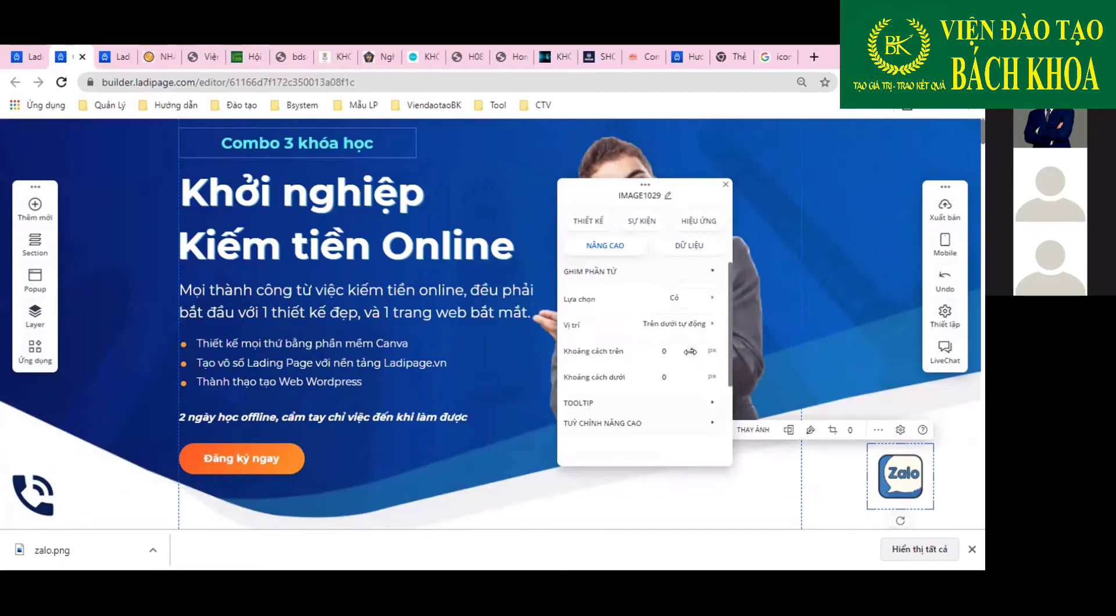
left_click(689, 325)
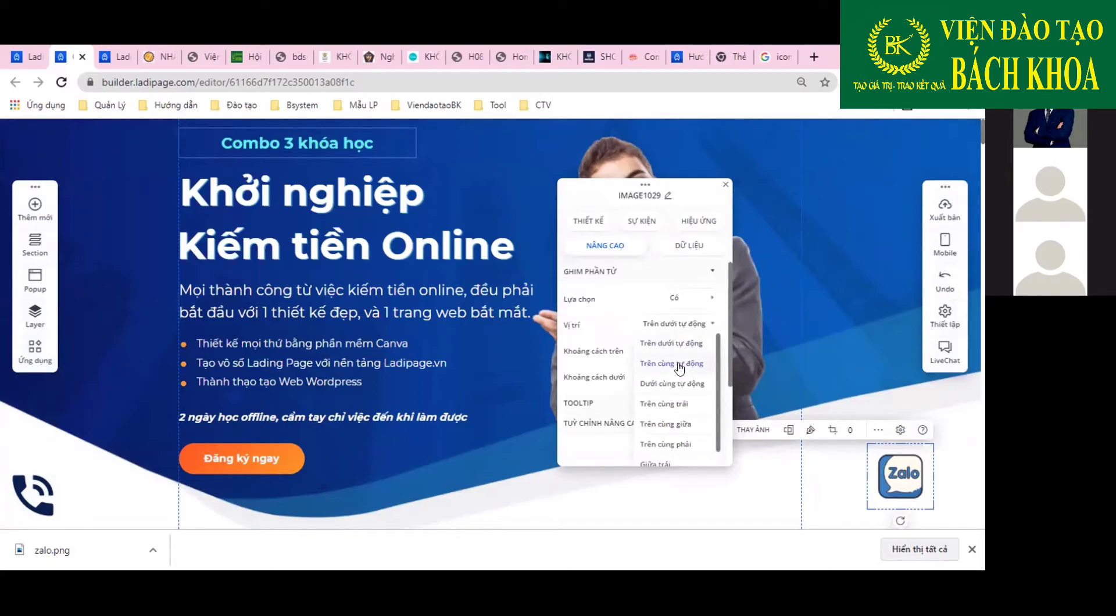
scroll(667, 434, "down", 2)
left_click(667, 413)
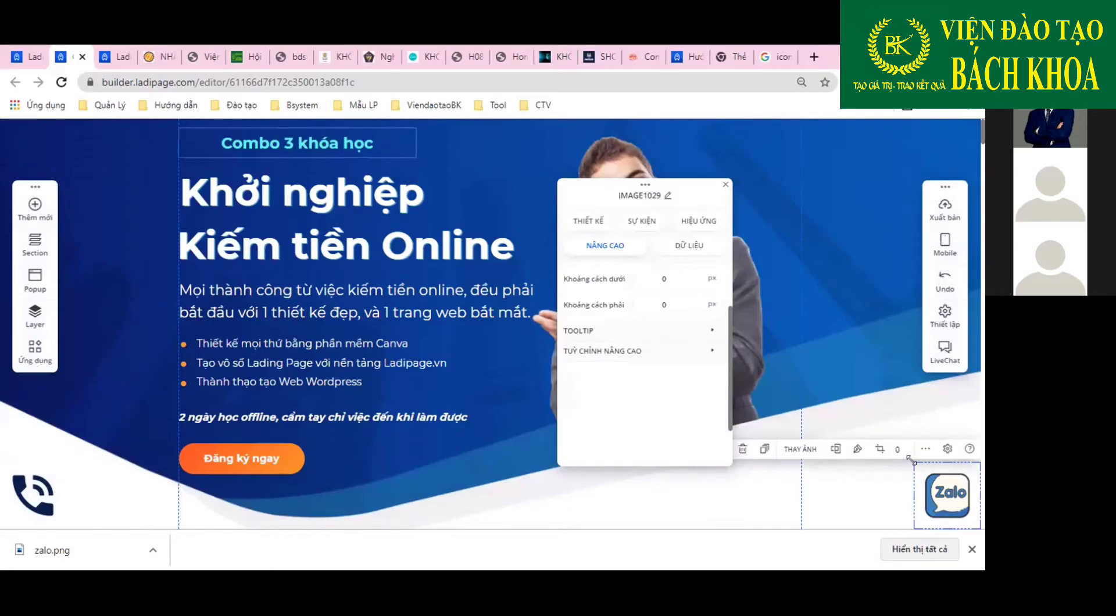
left_click_drag(911, 460, 907, 457)
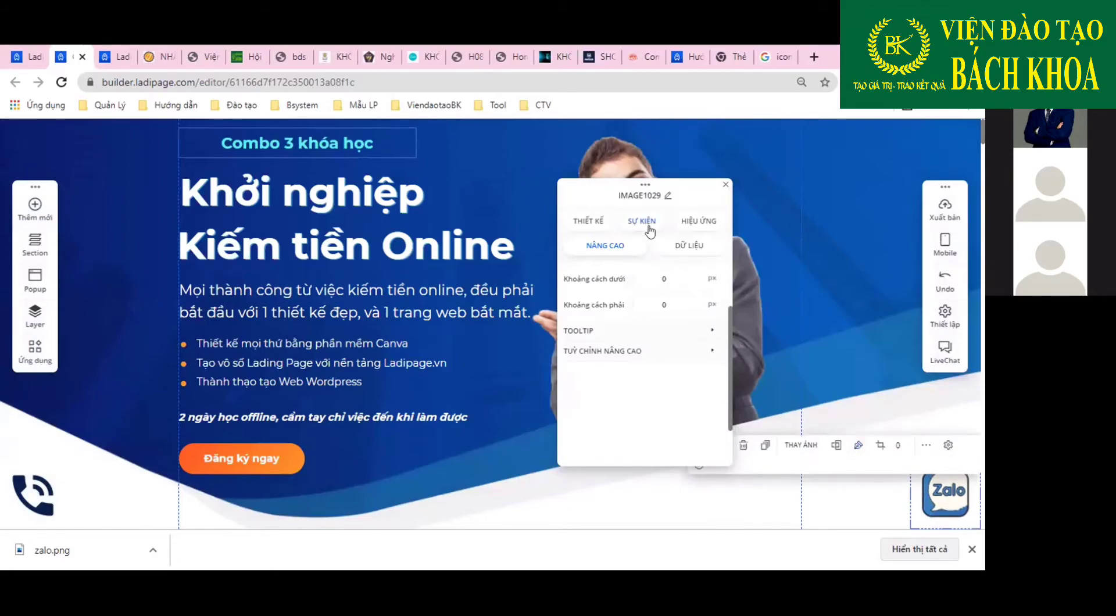
left_click(693, 222)
- Give the Zalo icon a pulse effect with 2 s delay, 2 s duration, repeating
left_click(687, 299)
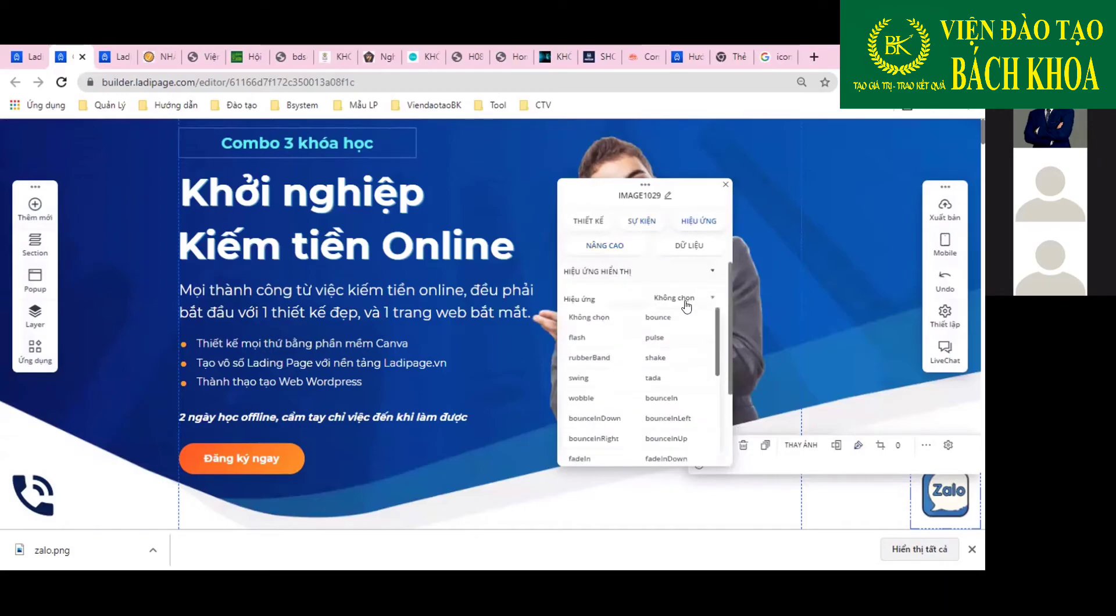
left_click(661, 340)
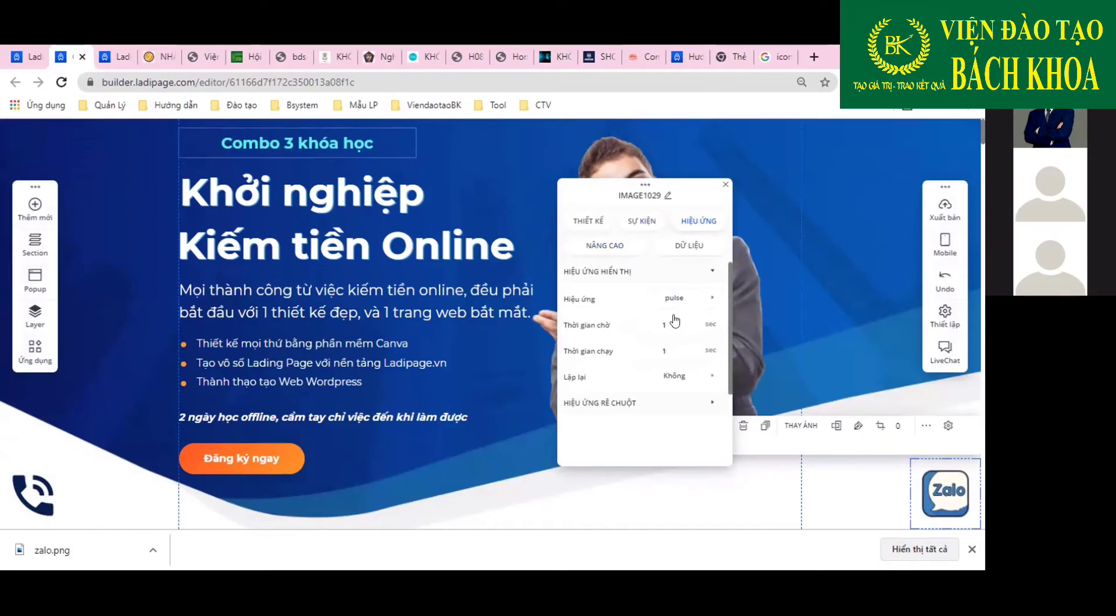
left_click(692, 323)
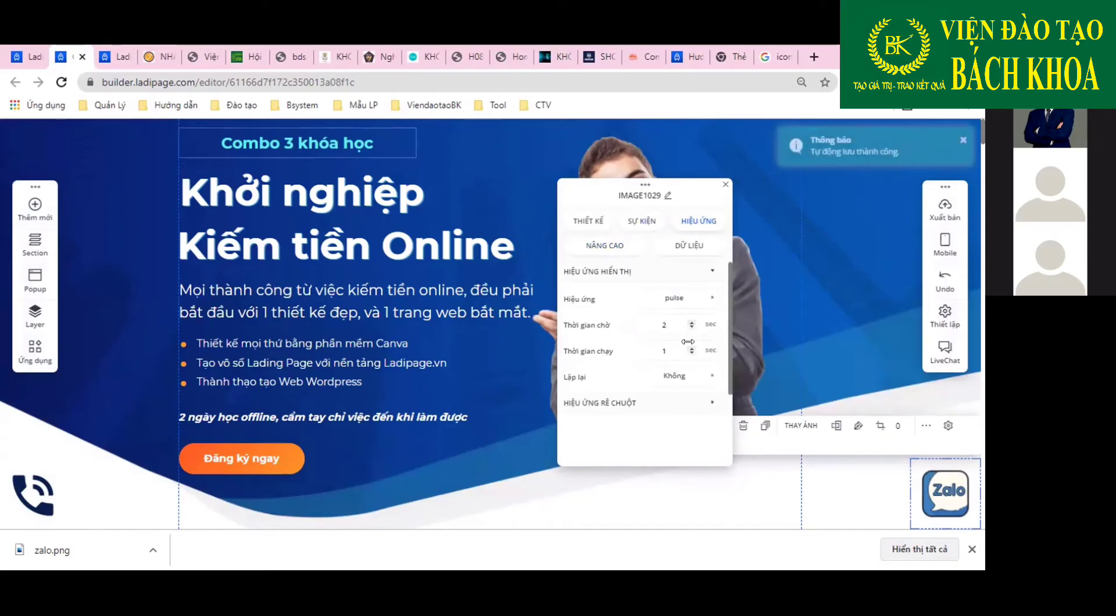
left_click(691, 348)
left_click(686, 377)
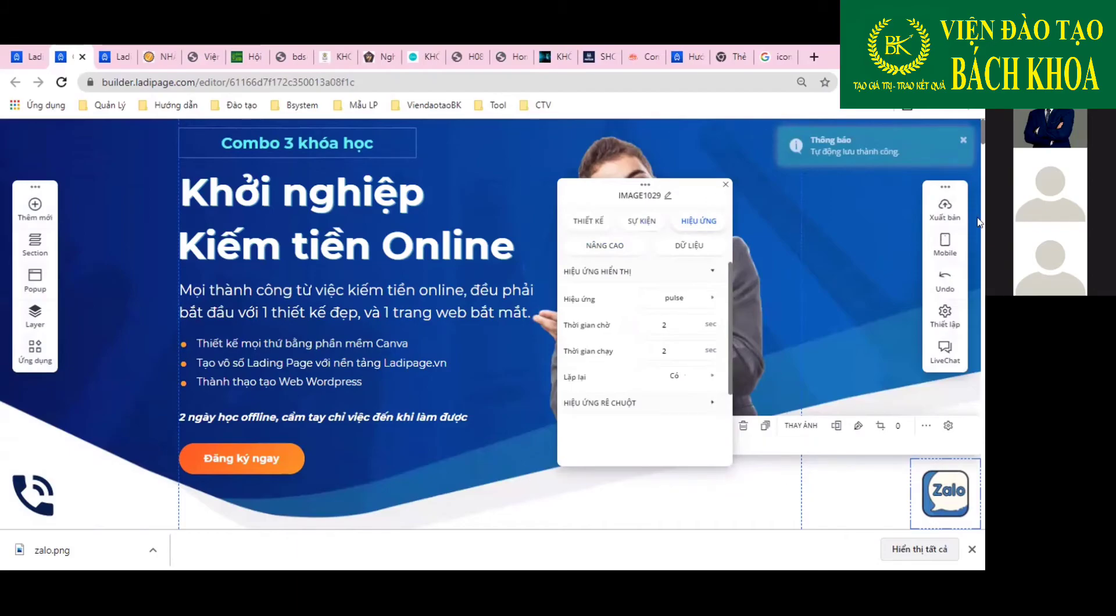
- Preview the page in the mobile layout and check the Zalo icon's effect
left_click(952, 238)
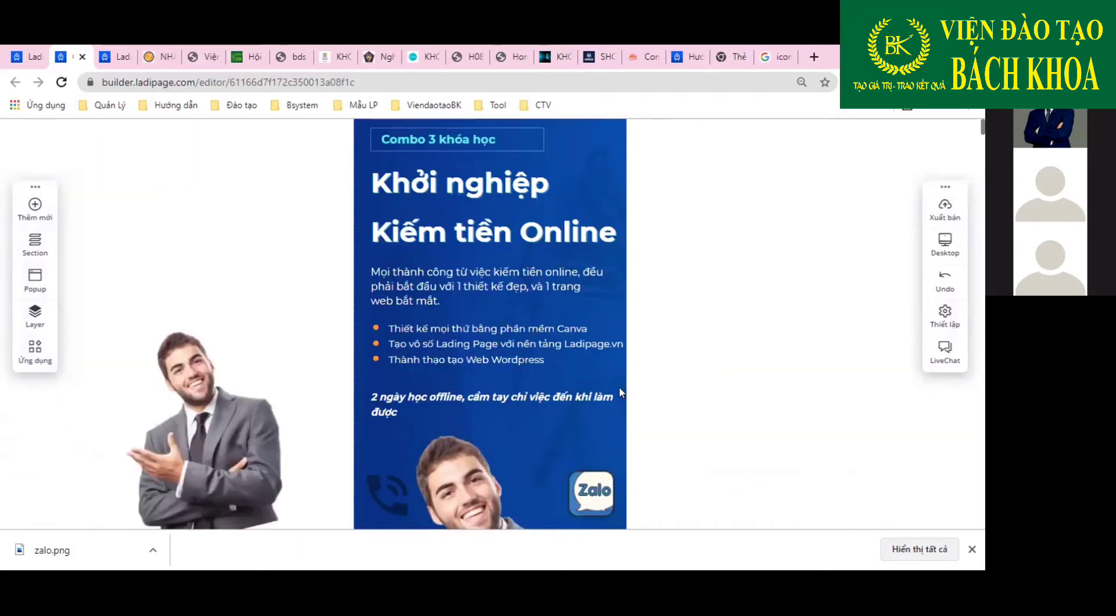
scroll(562, 382, "down", 2)
scroll(562, 381, "down", 2)
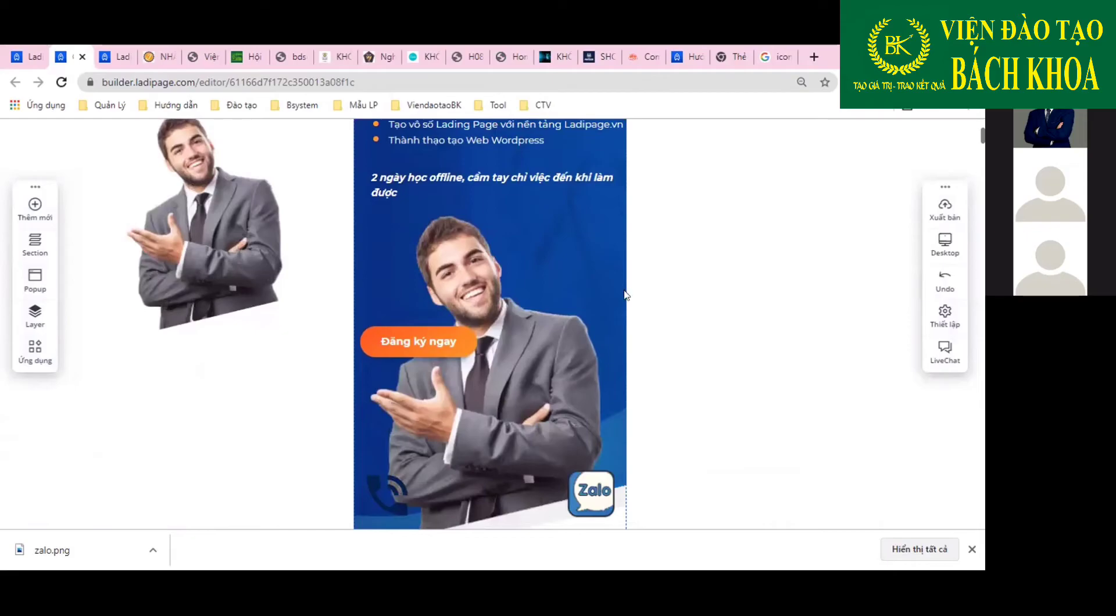
scroll(592, 465, "down", 5)
scroll(756, 280, "up", 3)
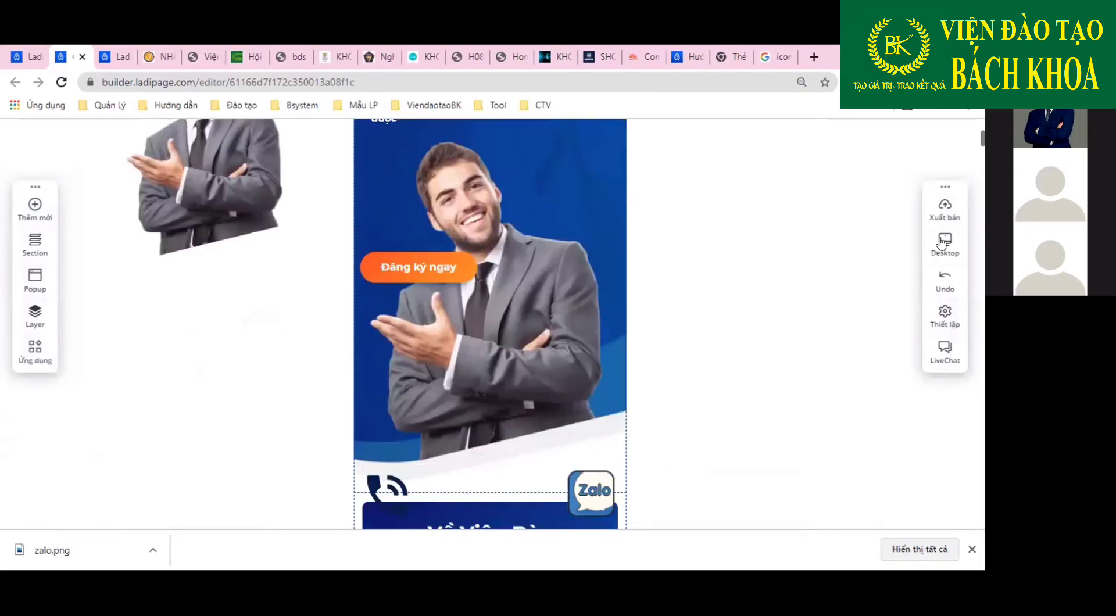
scroll(586, 368, "up", 4)
scroll(959, 477, "up", 3)
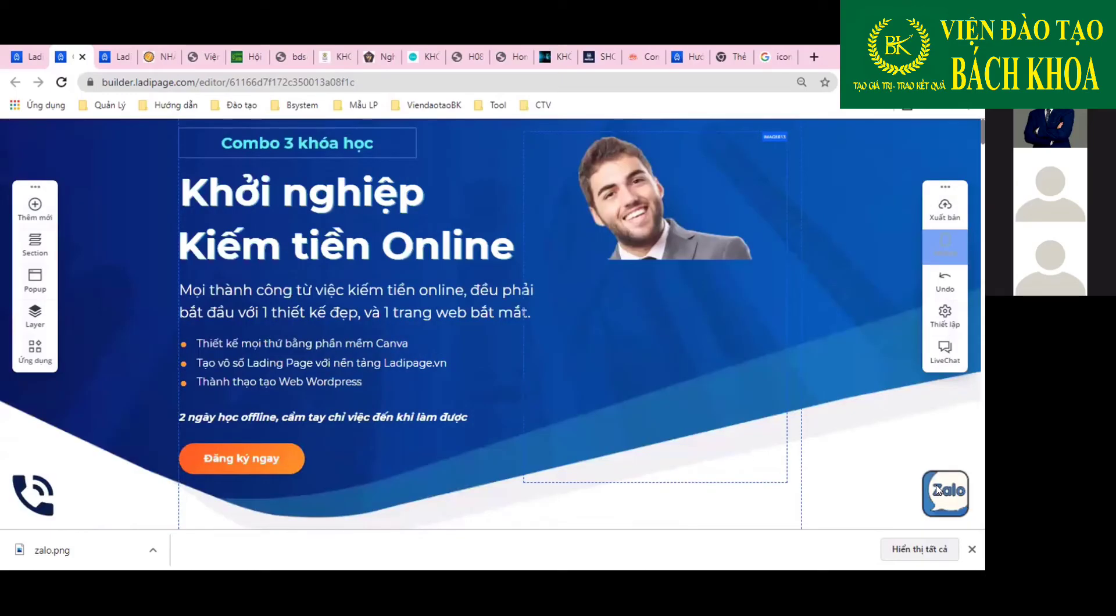
left_click(947, 502)
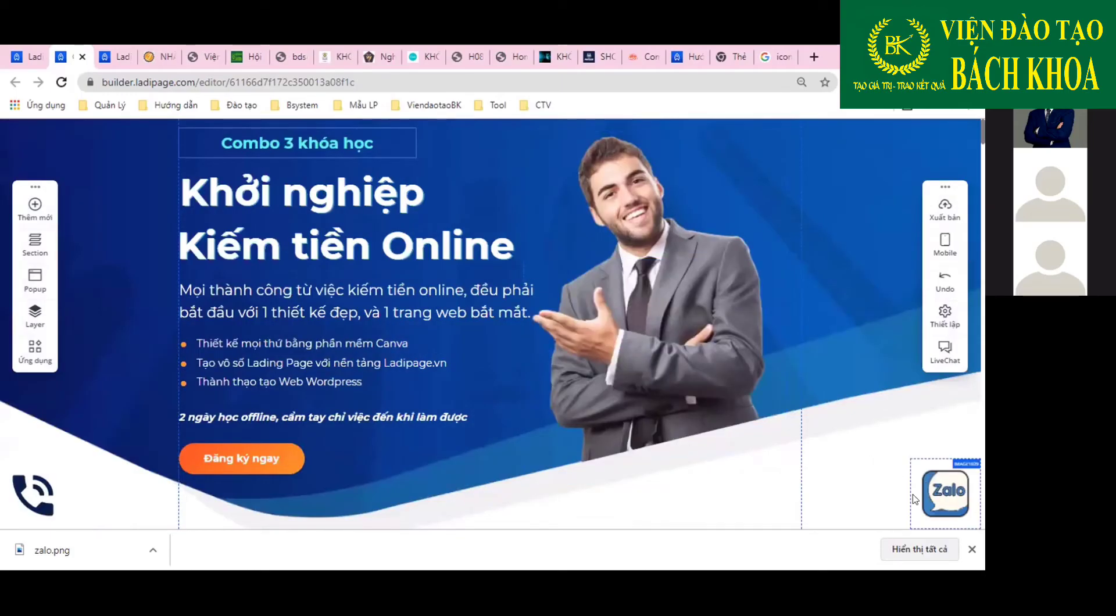
left_click(815, 57)
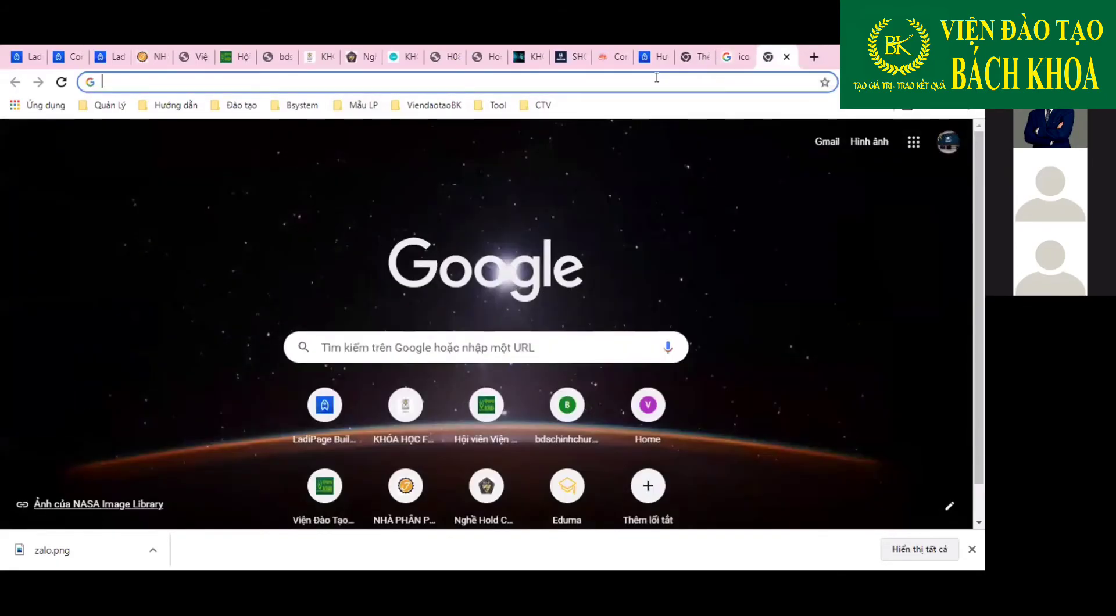
- Search Google for 'CHÈN ZALO LADIPAGE' in a new tab
left_click(657, 77)
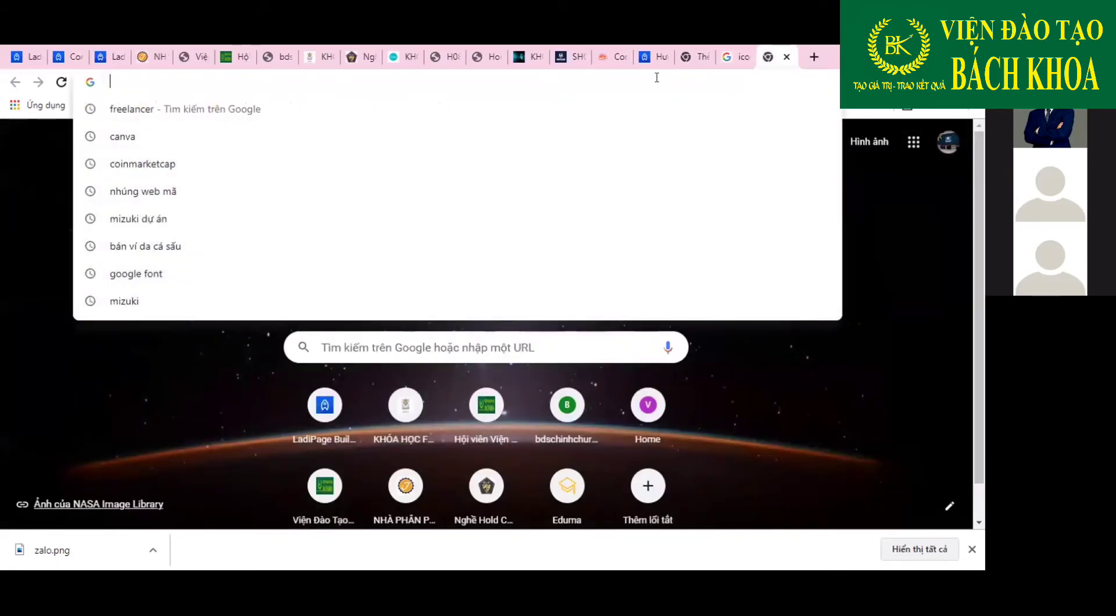
type("CHÈN")
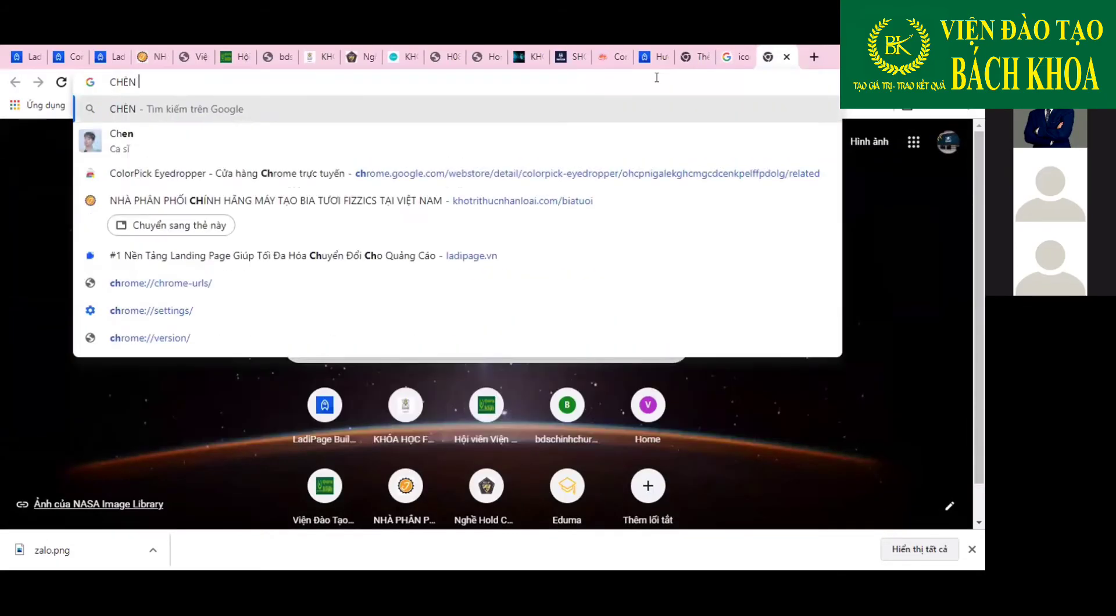
type(" ZALO LA")
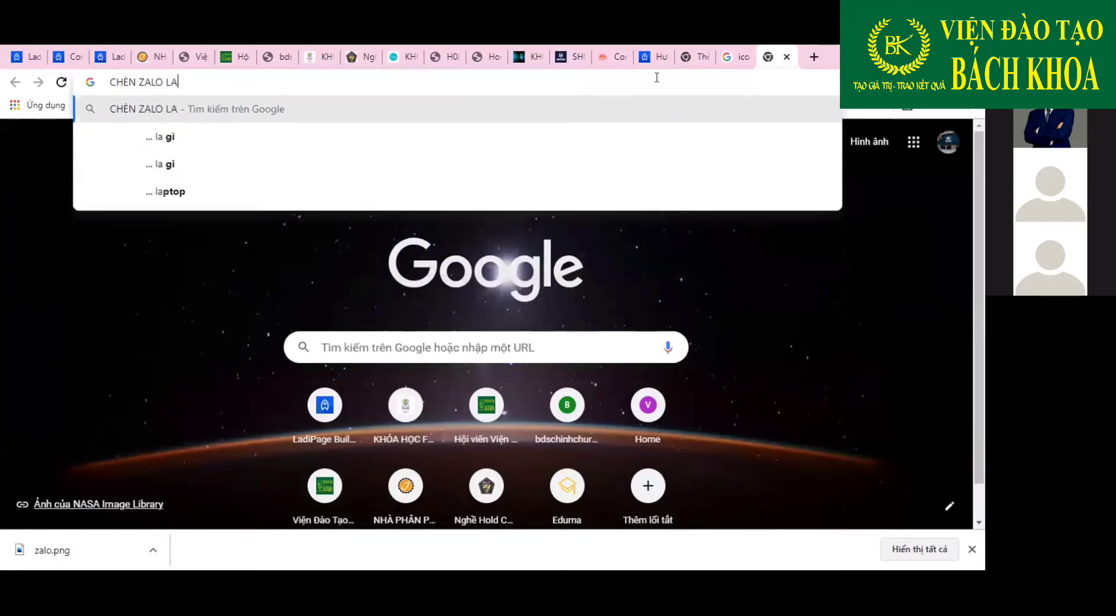
type("DI")
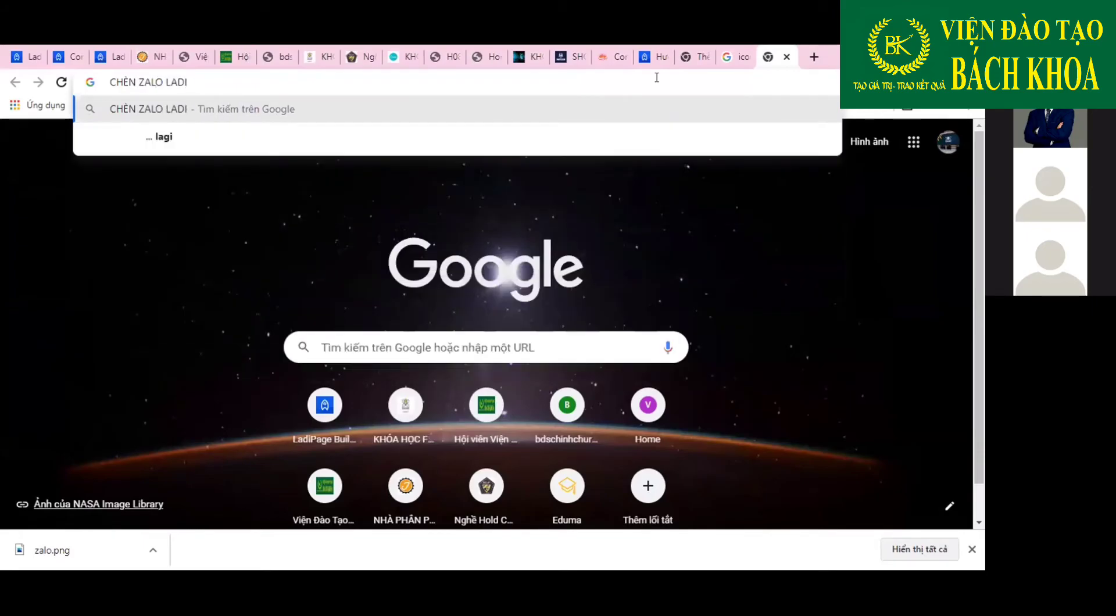
type("PAGE")
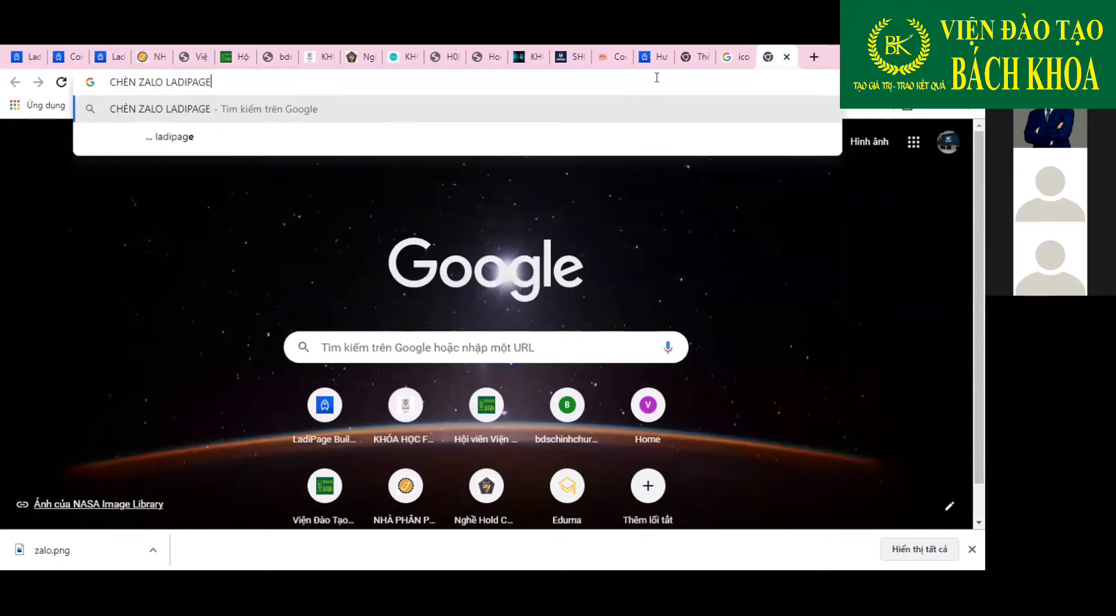
key("Return")
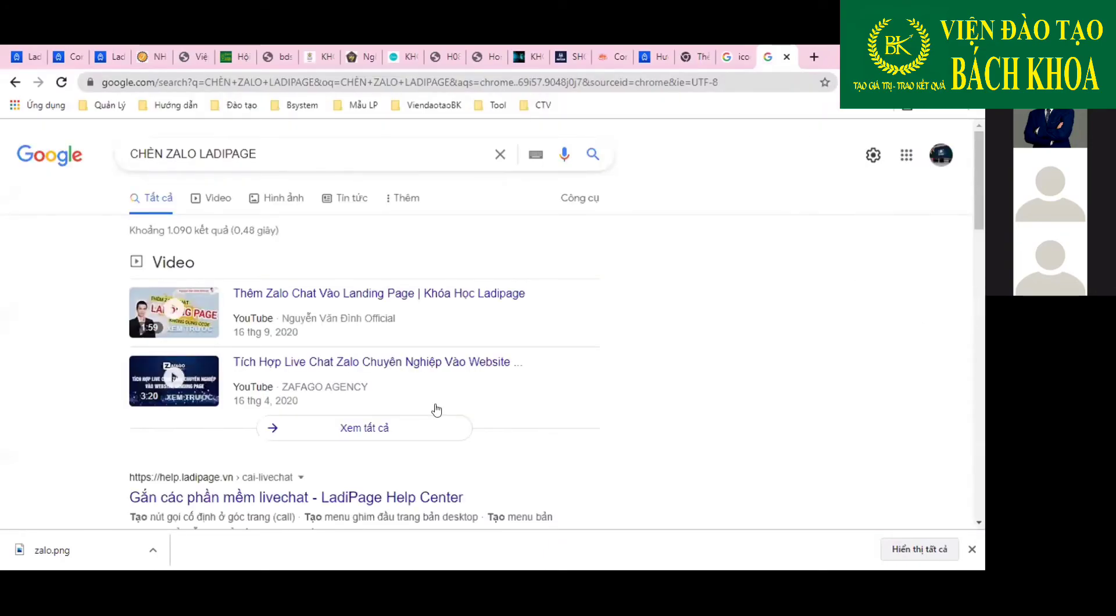
- Scroll the results and bring up the link options for Zafago's Zalo live chat article
scroll(440, 408, "down", 2)
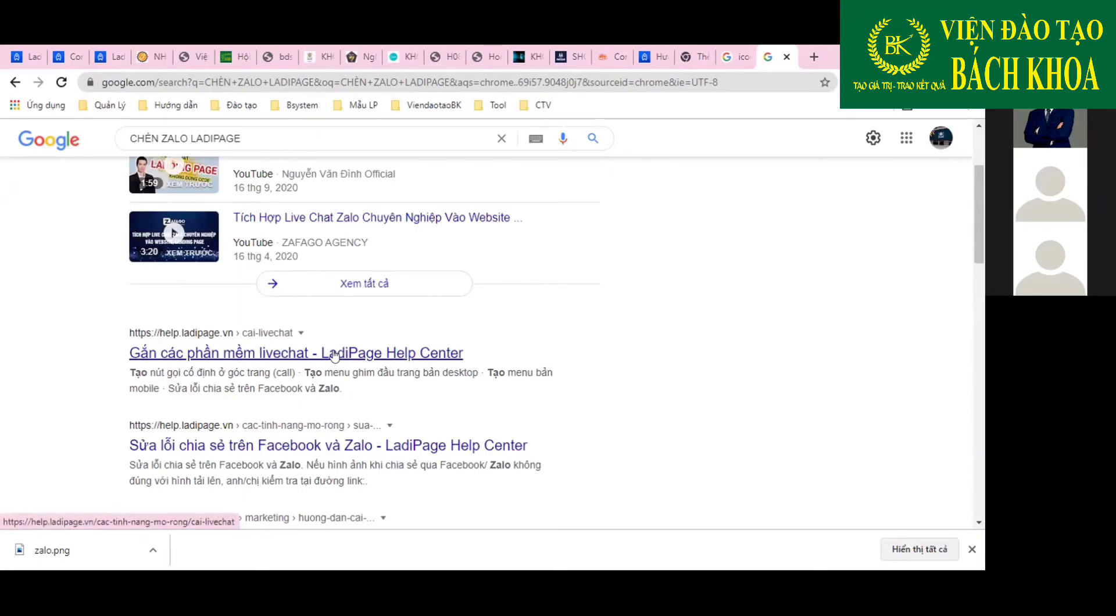
right_click(352, 365)
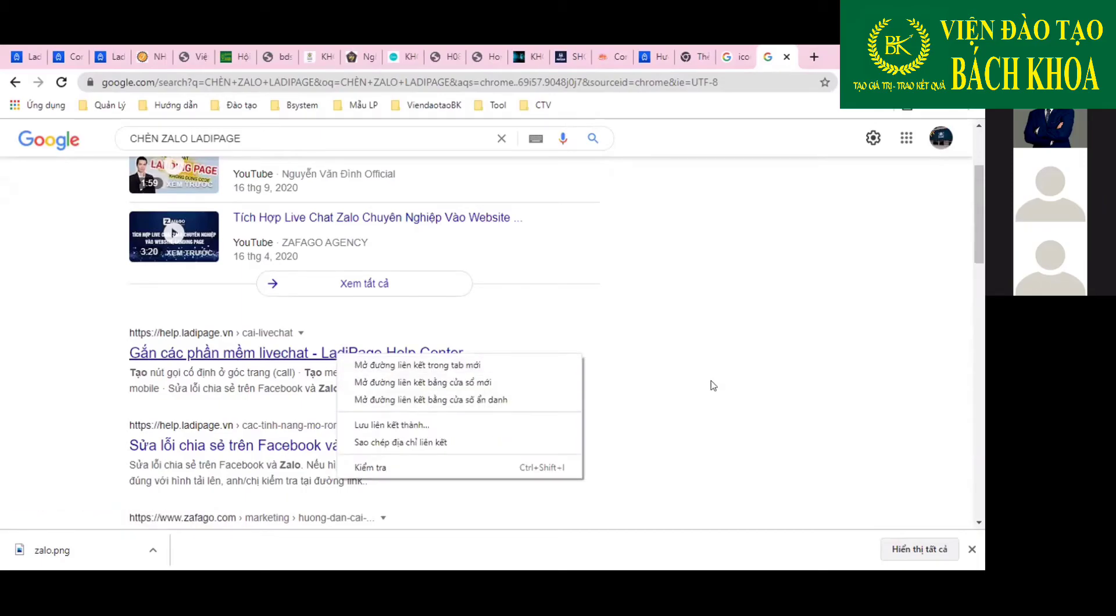
left_click(663, 403)
scroll(663, 403, "down", 1)
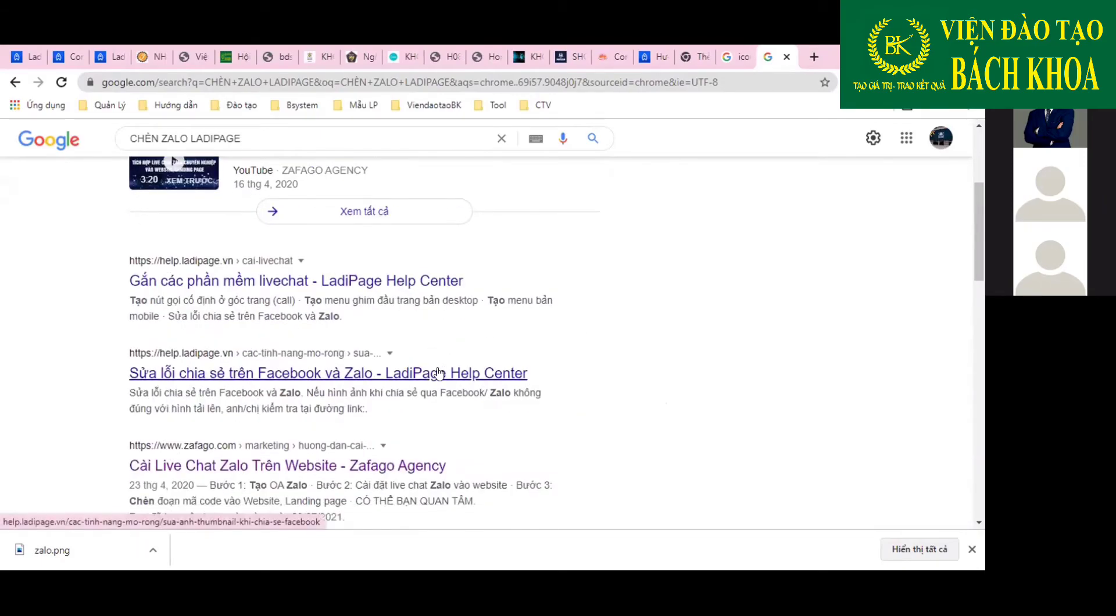
scroll(640, 373, "down", 1)
right_click(427, 396)
- Open Zafago's Zalo live chat guide in a new tab, skim to Bước 3, then go back to the Google results
left_click(465, 402)
left_click(774, 57)
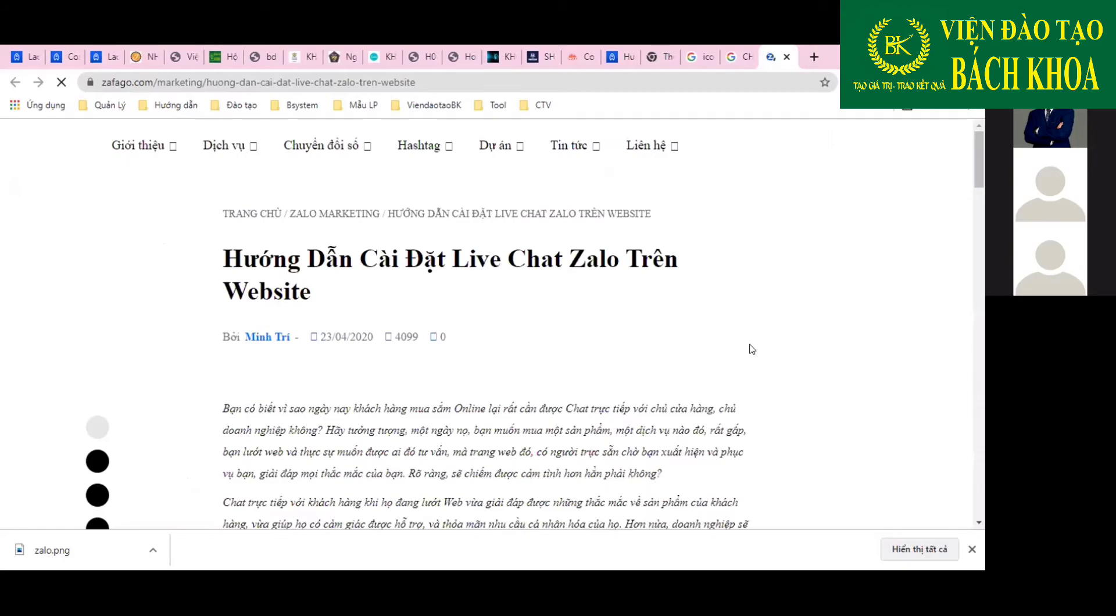
scroll(616, 334, "down", 3)
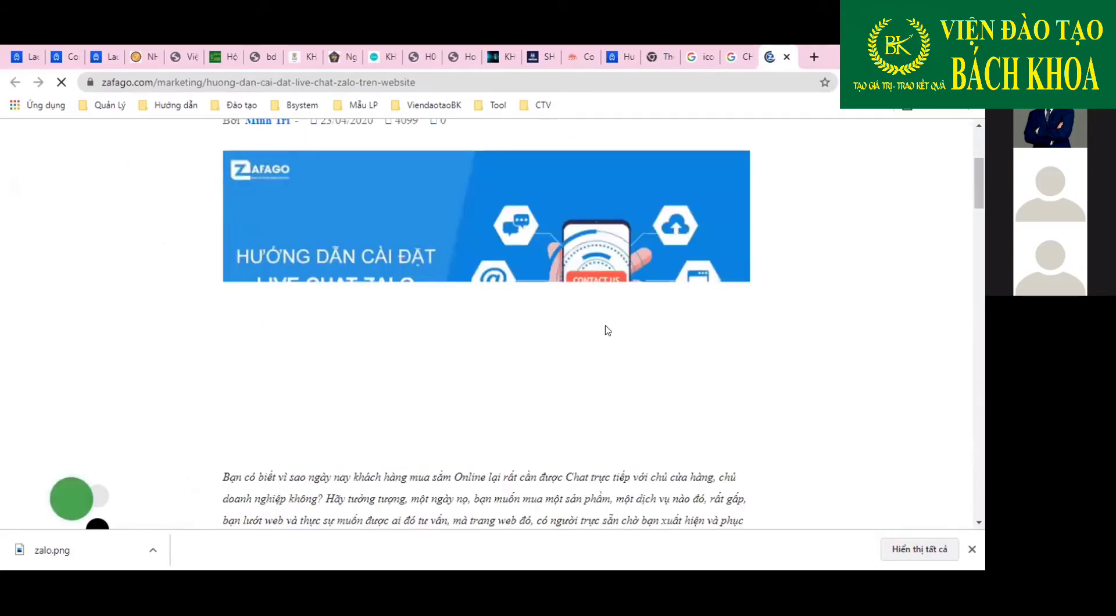
scroll(607, 329, "down", 3)
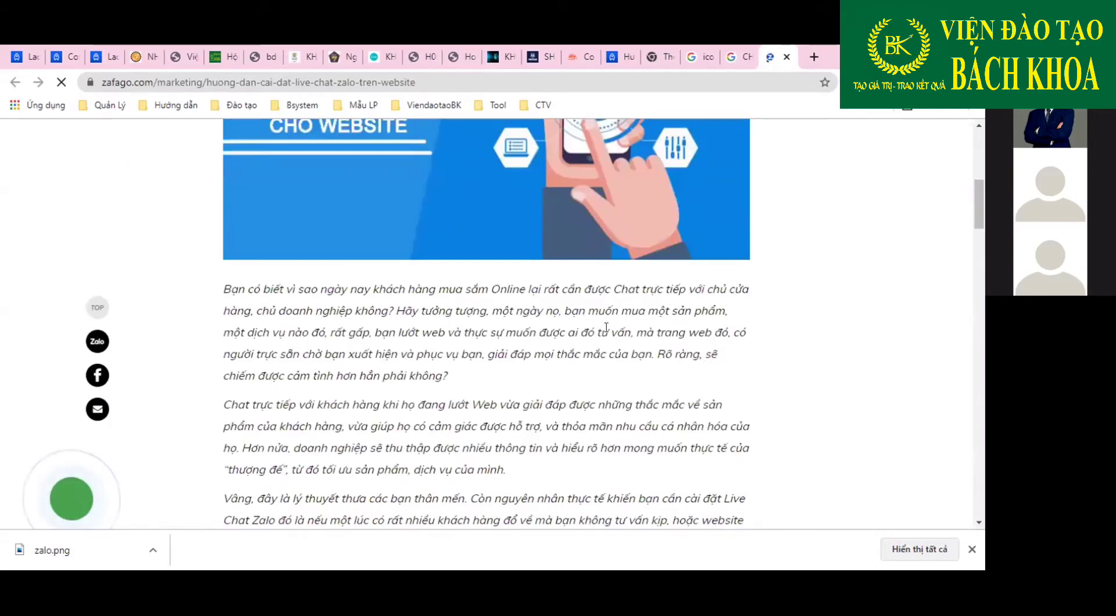
scroll(607, 332, "down", 3)
scroll(608, 331, "down", 6)
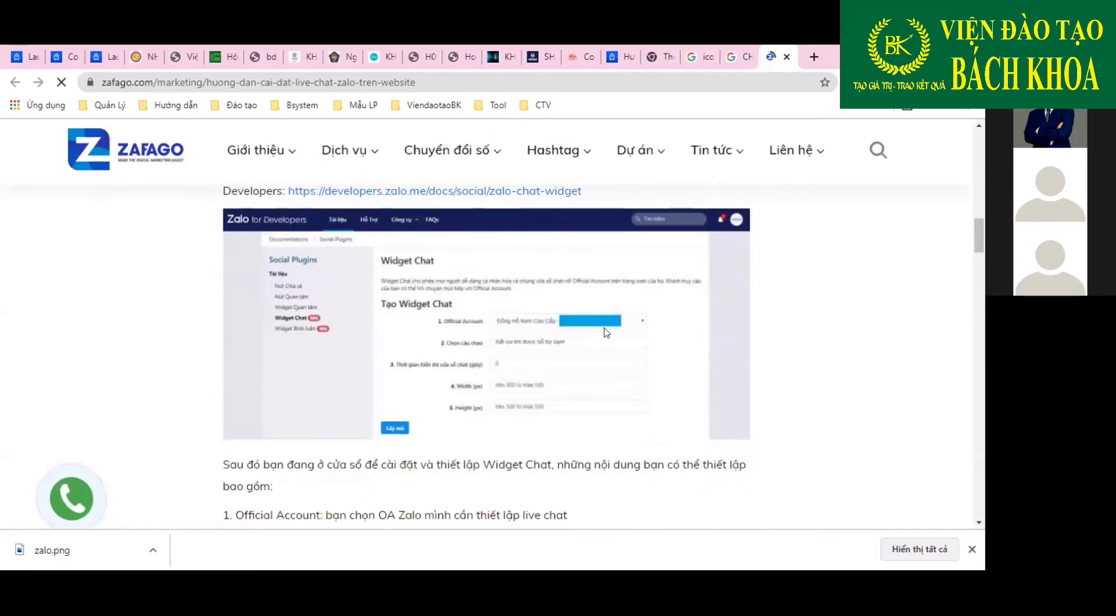
scroll(607, 332, "down", 4)
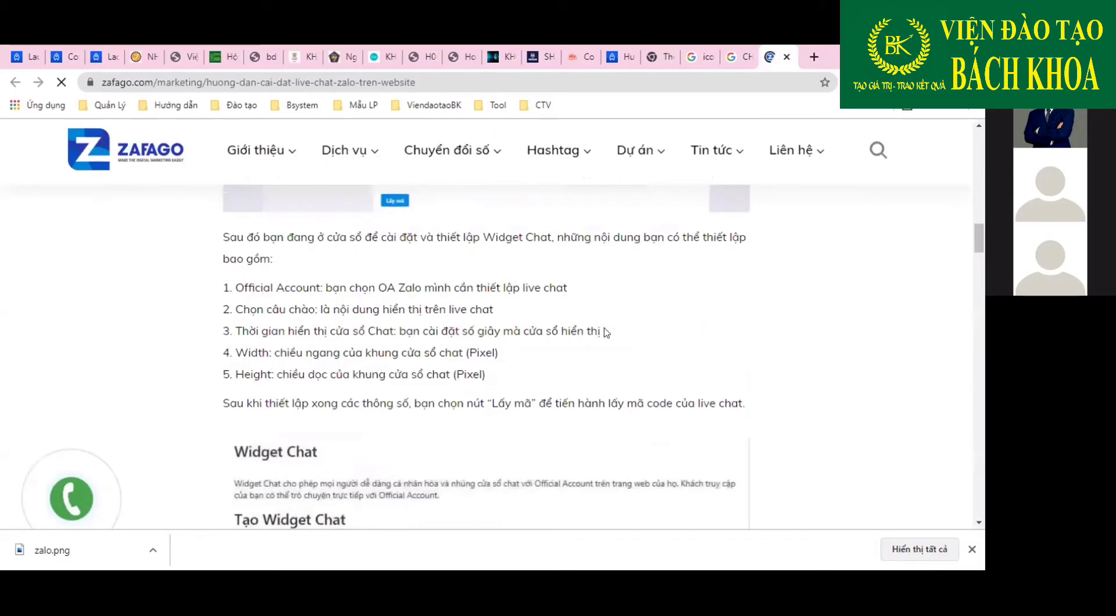
scroll(606, 333, "down", 6)
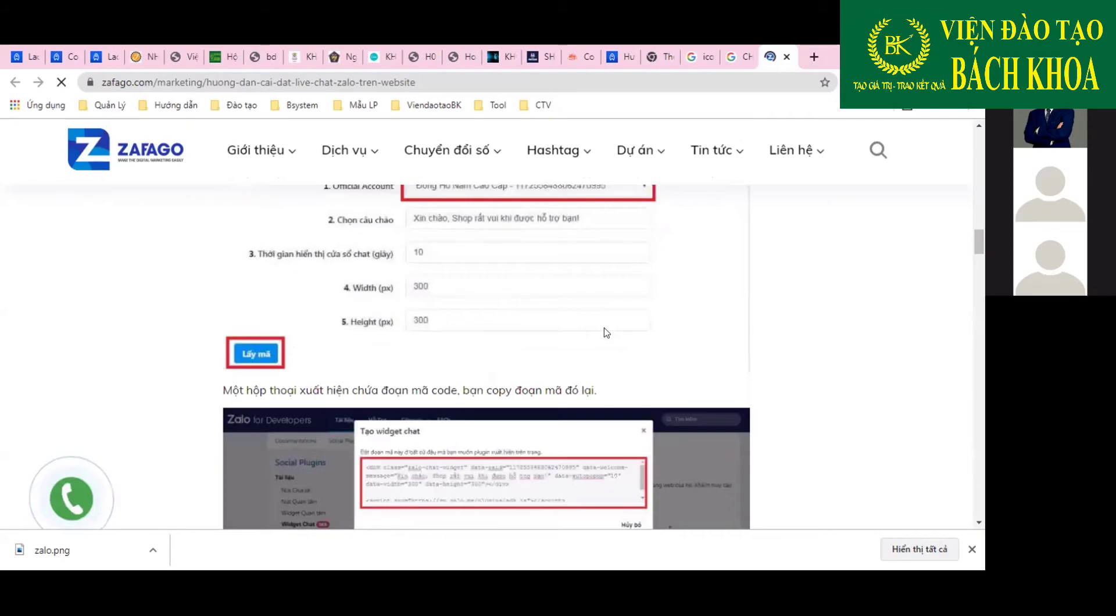
scroll(607, 332, "down", 6)
scroll(386, 423, "down", 2)
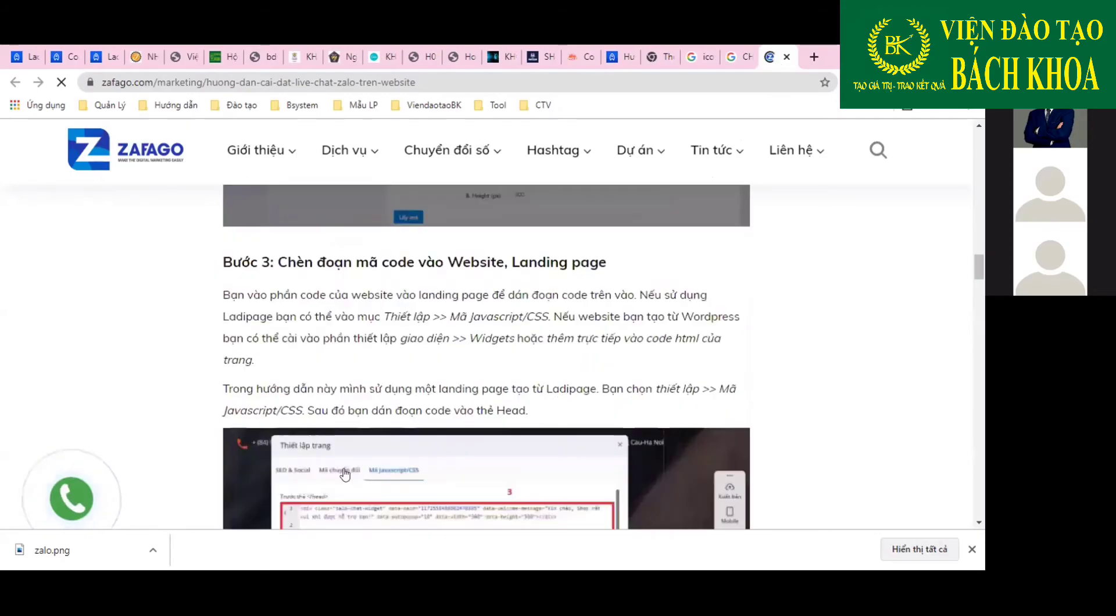
key("ctrl+shift+Tab")
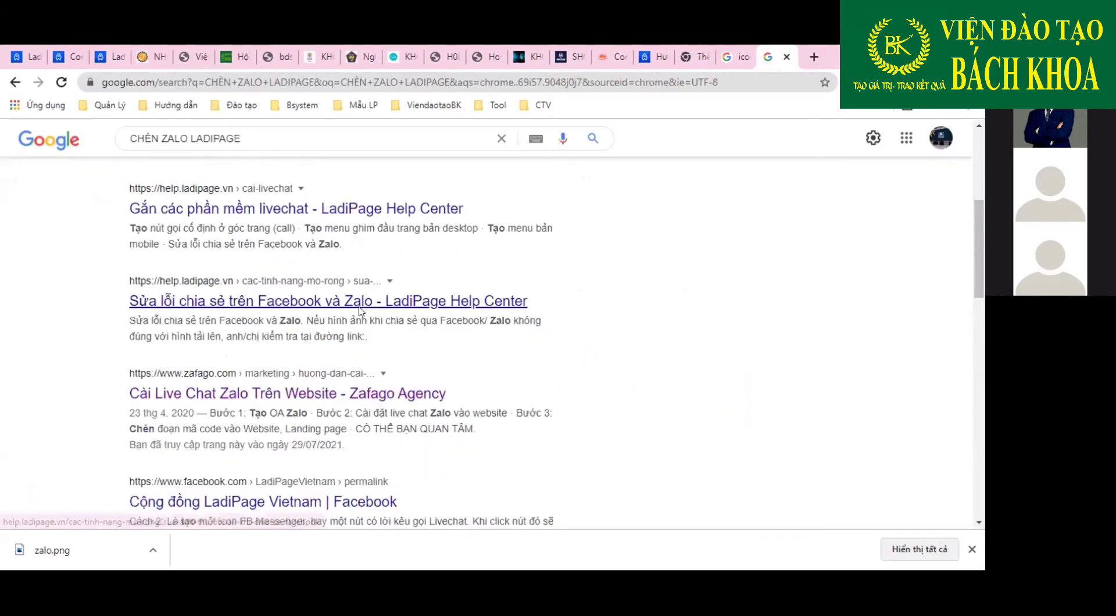
- Skim the Help Center article on fixing Facebook and Zalo sharing, then close its tab
left_click(781, 54)
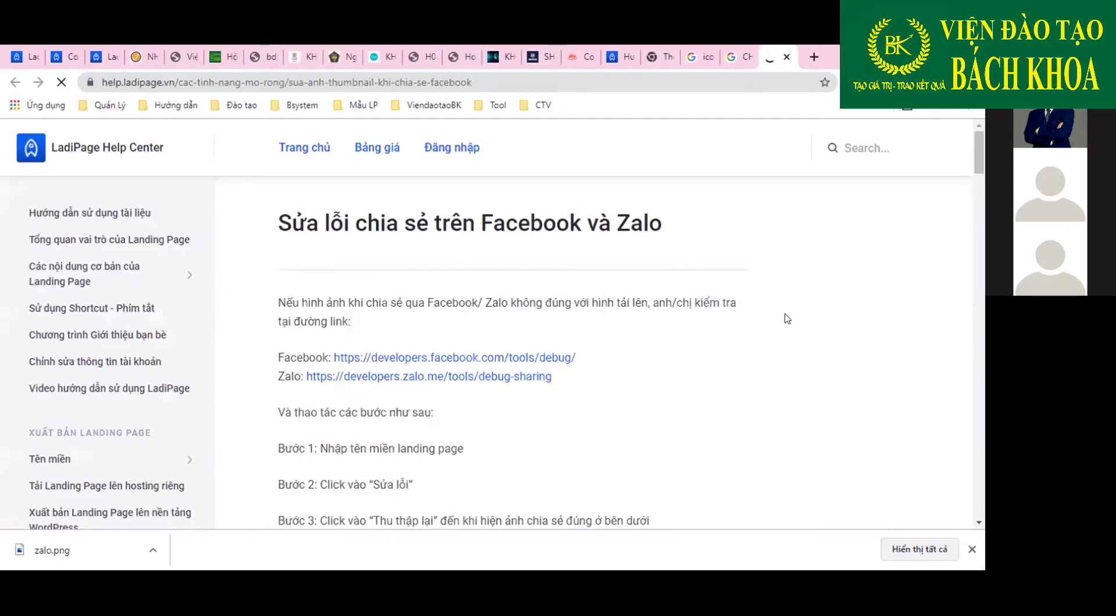
scroll(788, 319, "down", 1)
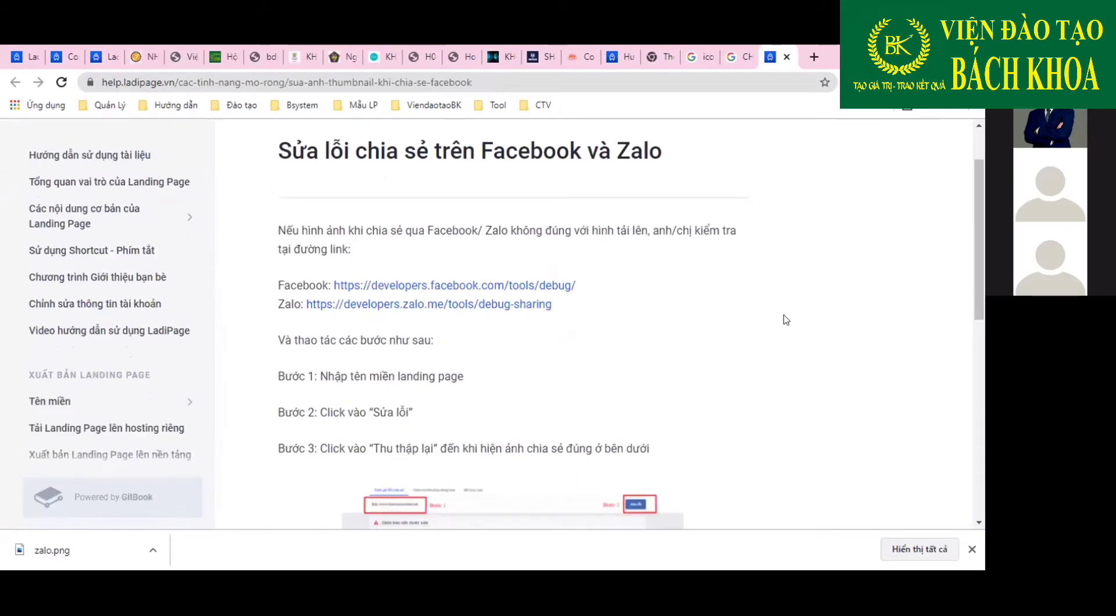
scroll(785, 319, "down", 5)
scroll(781, 321, "down", 3)
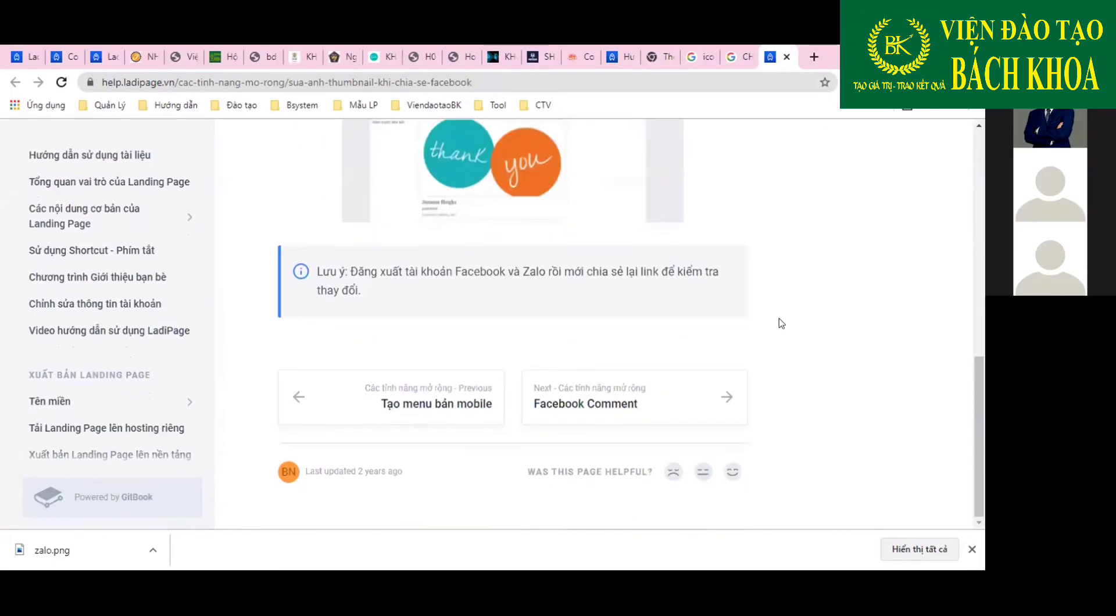
scroll(744, 122, "up", 2)
scroll(409, 343, "up", 3)
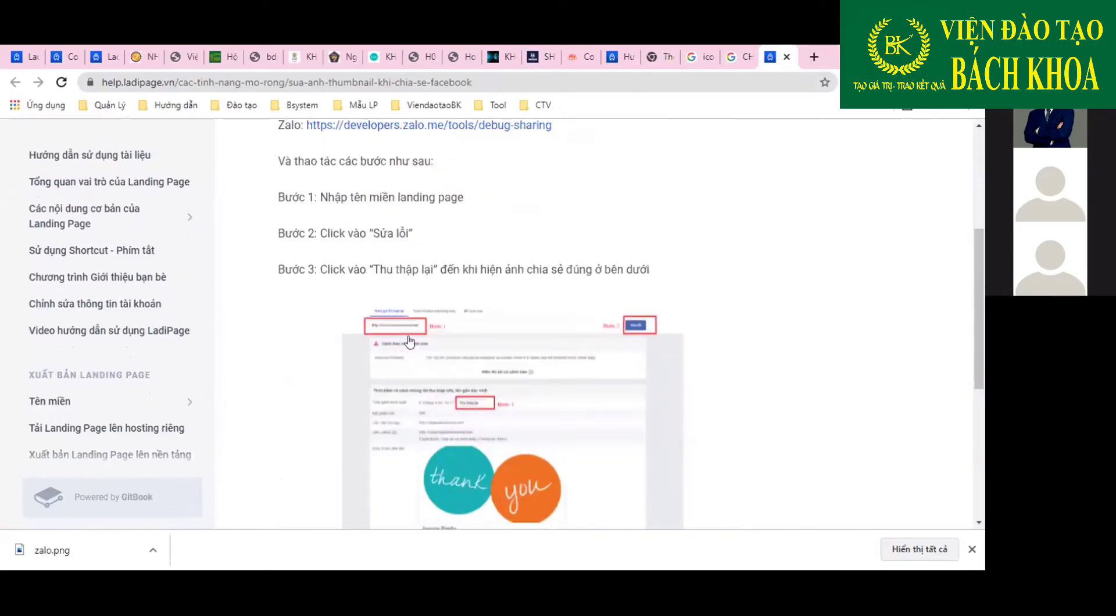
scroll(594, 346, "up", 4)
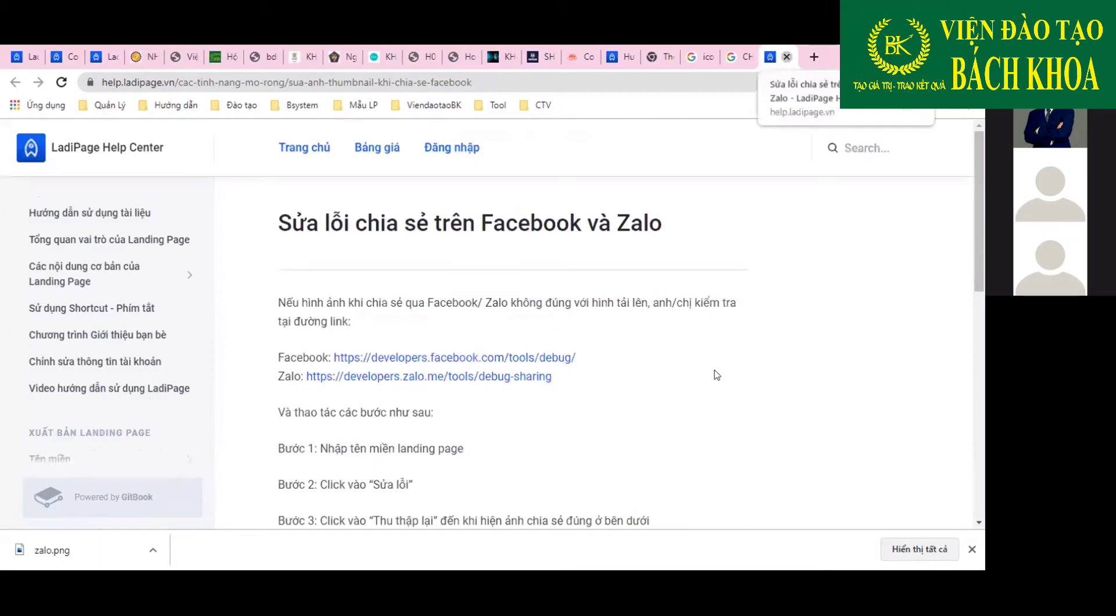
key("ctrl+w")
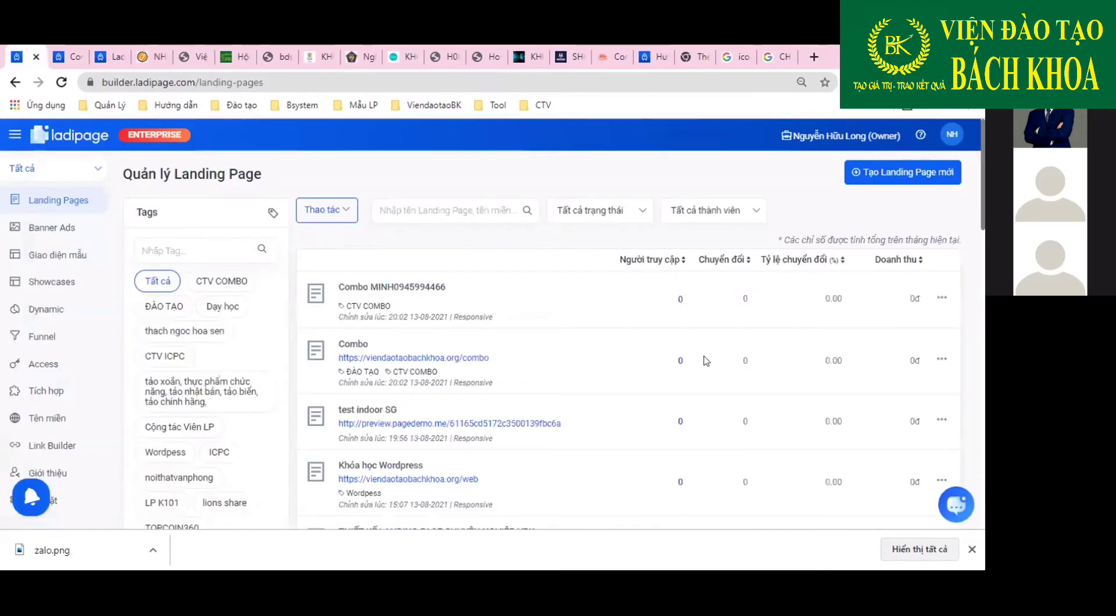
- Open the Wordpress course page and check that its Zalo icon's Sự kiện link opens a zalo.me phone chat
scroll(706, 361, "down", 1)
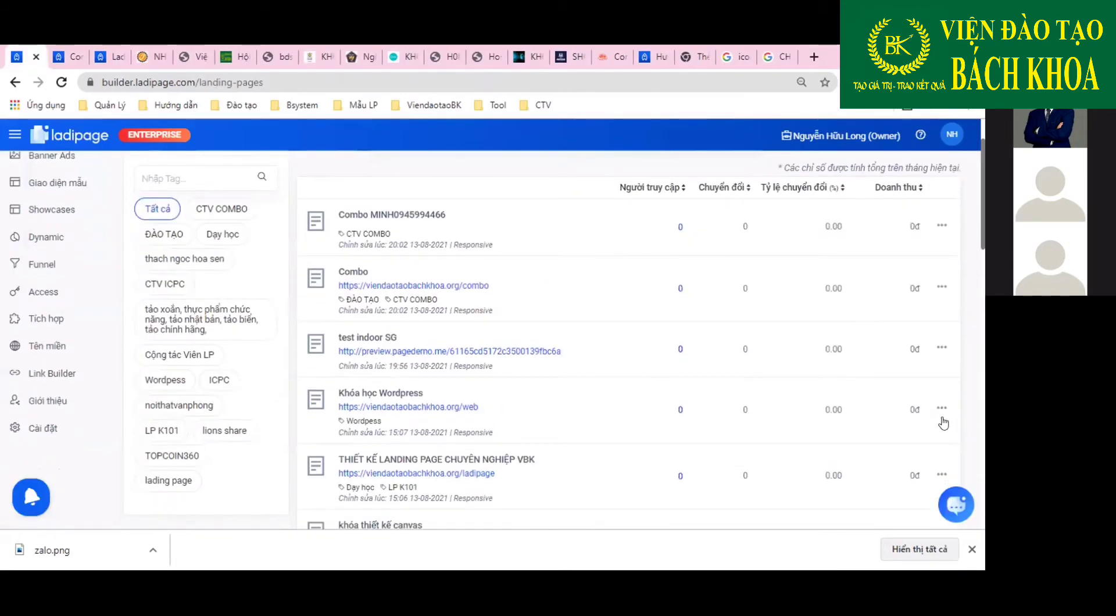
left_click(320, 202)
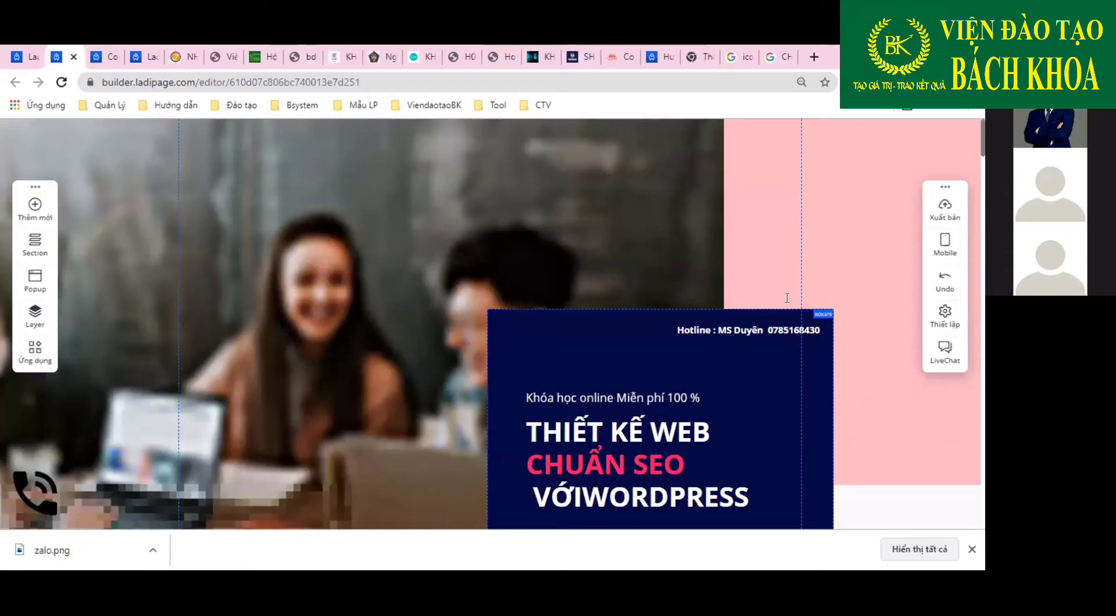
left_click(968, 480)
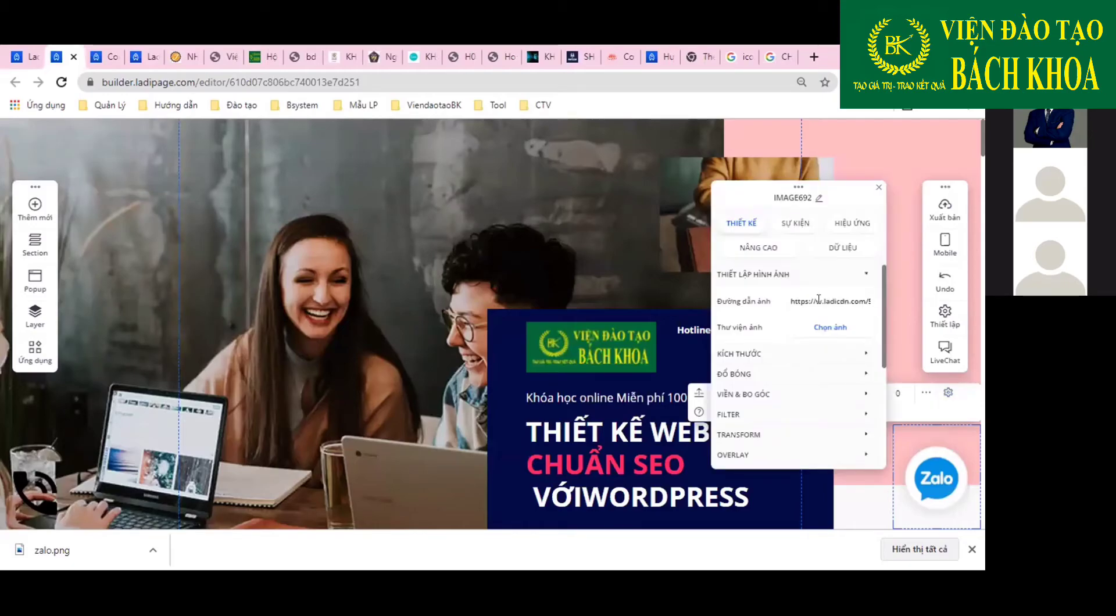
left_click_drag(819, 299, 824, 301)
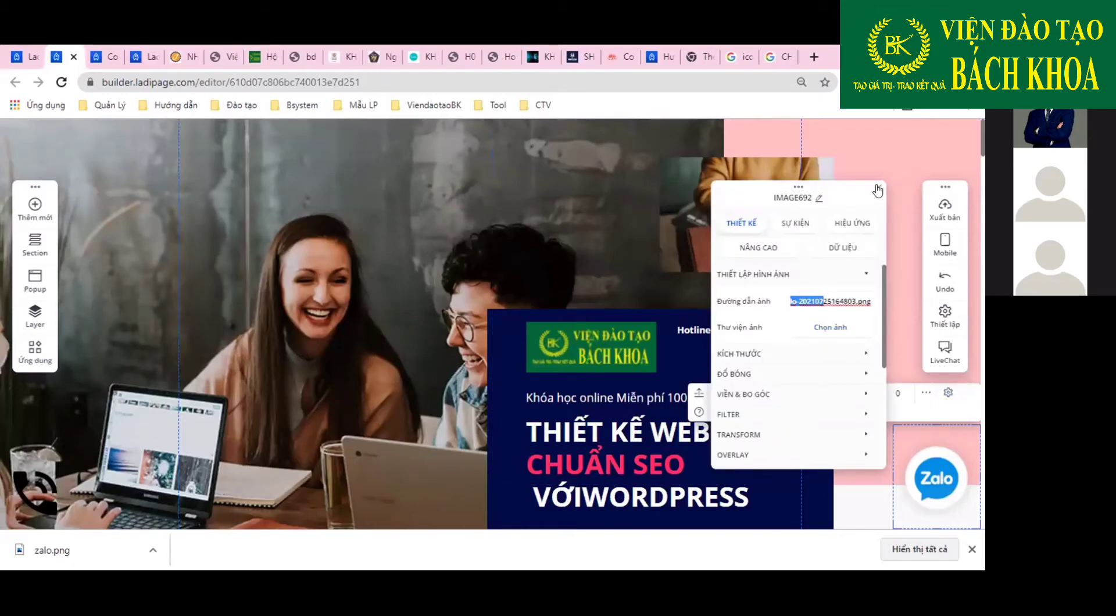
left_click(947, 394)
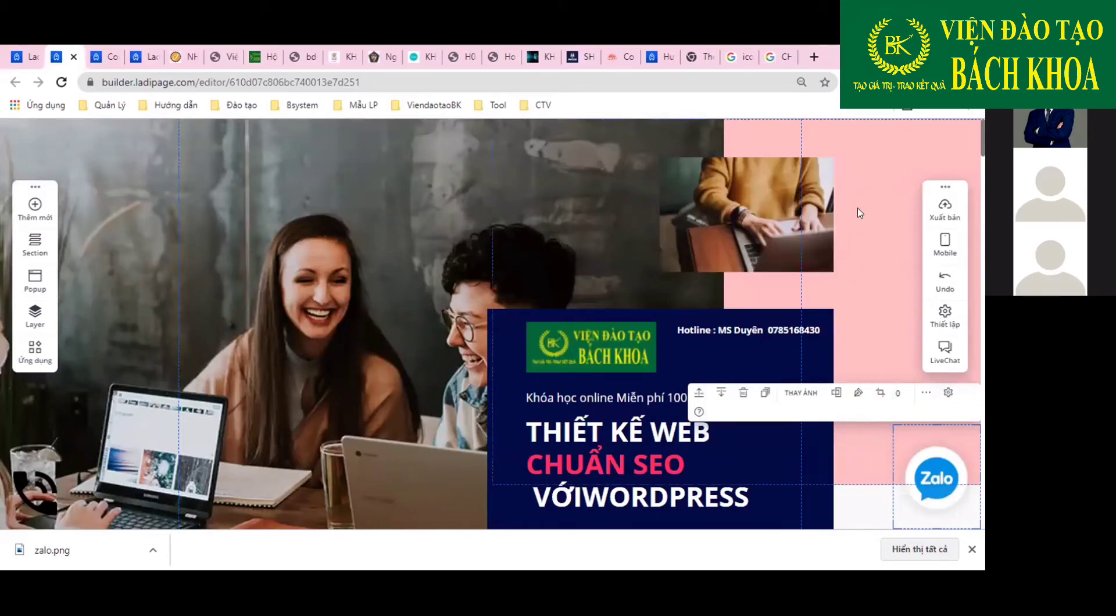
left_click(802, 227)
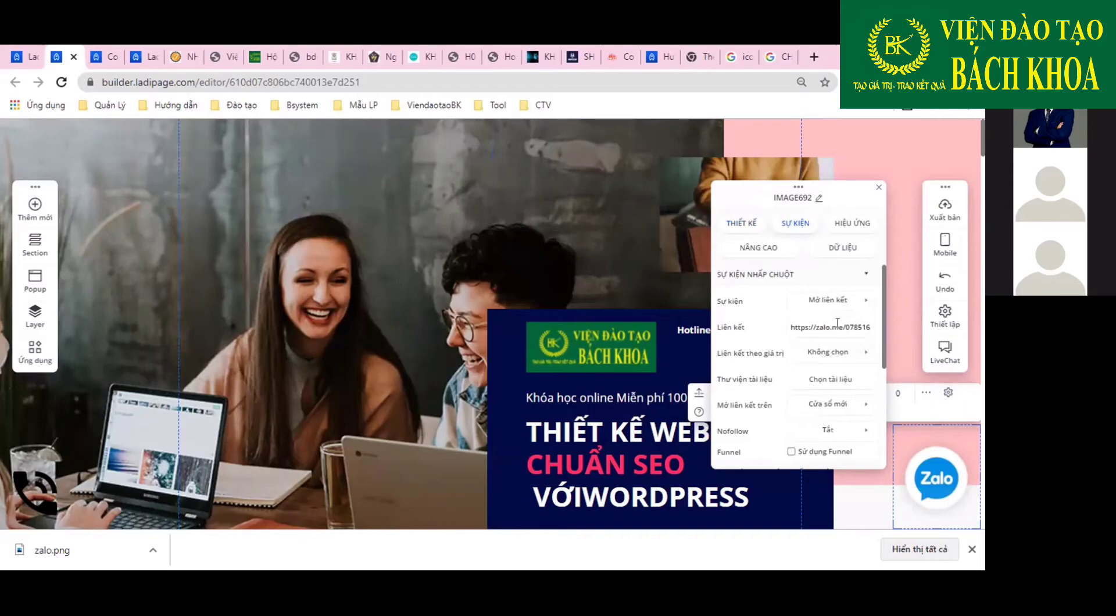
left_click_drag(829, 327, 835, 388)
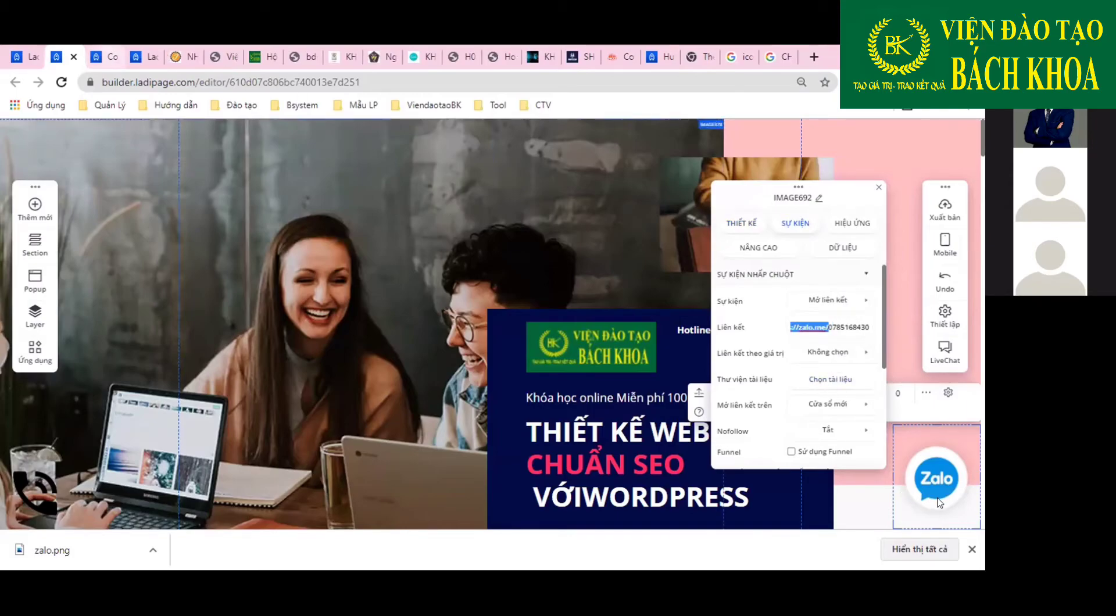
key("ctrl+Tab")
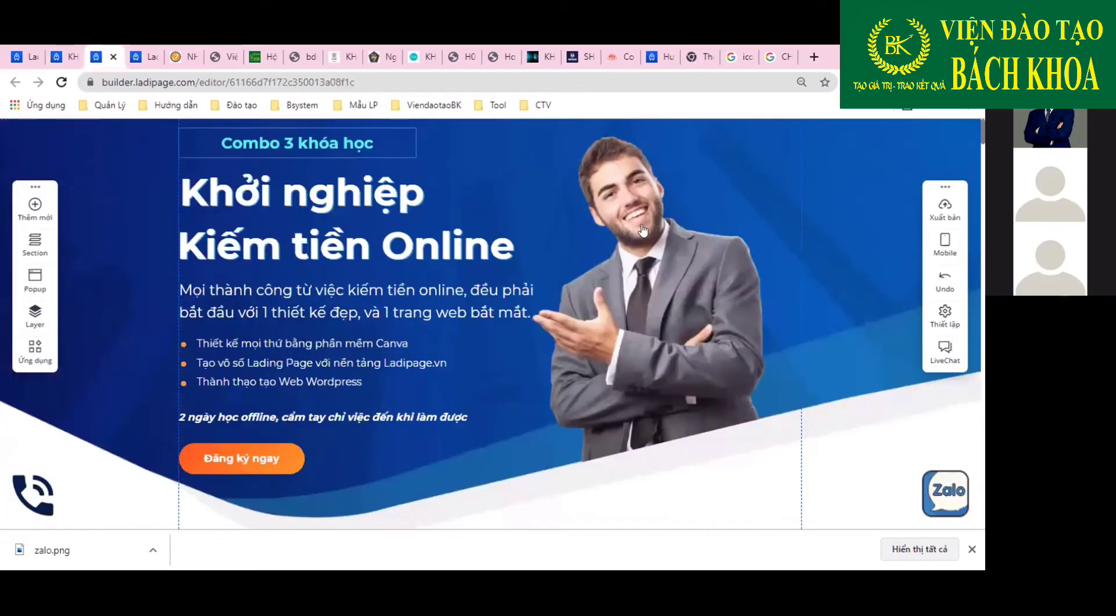
left_click(946, 493)
left_click(666, 300)
left_click(668, 397)
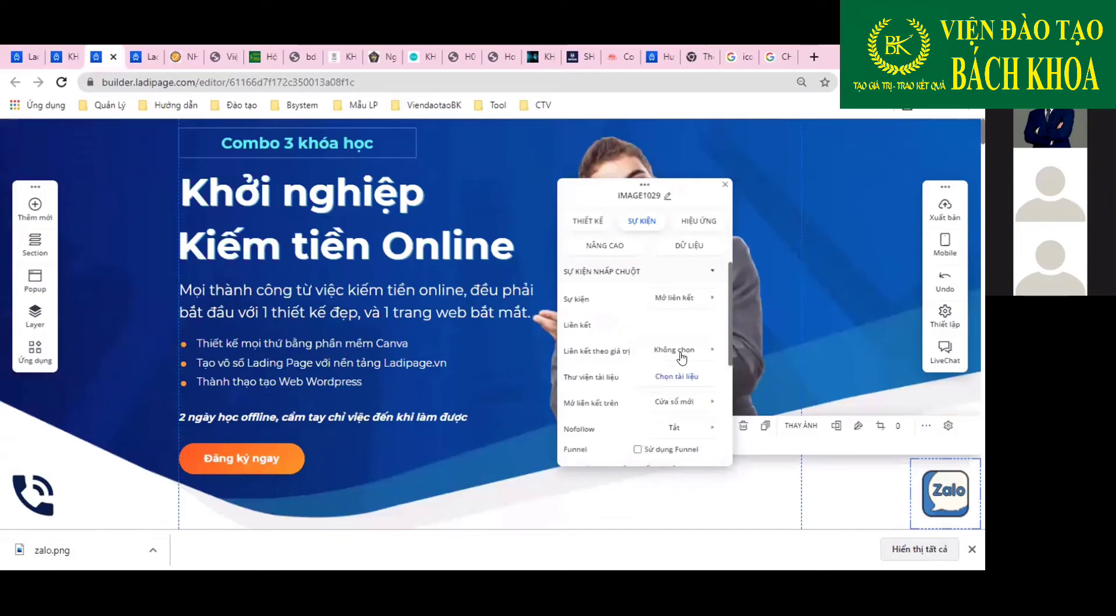
type("https://zalo.me/")
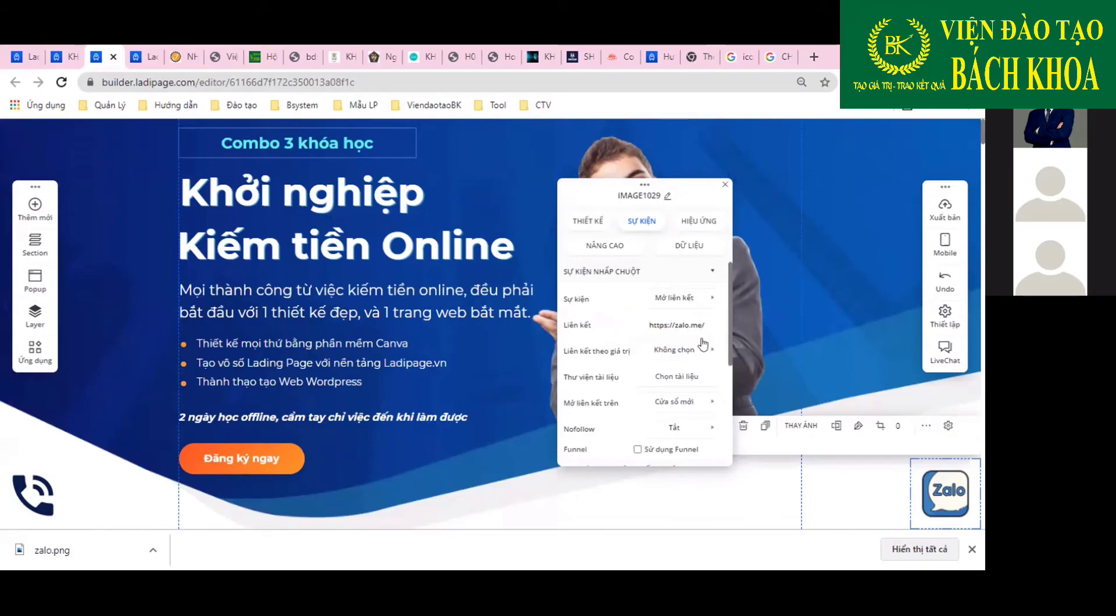
key("ctrl+v")
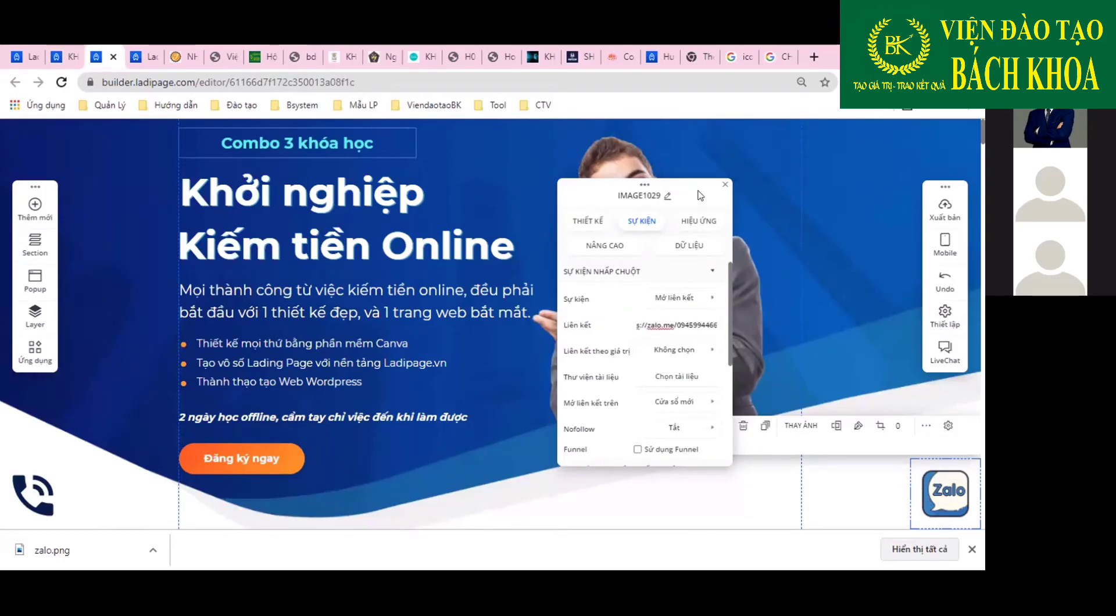
- Close the icon settings and publish the combo landing page
left_click(914, 277)
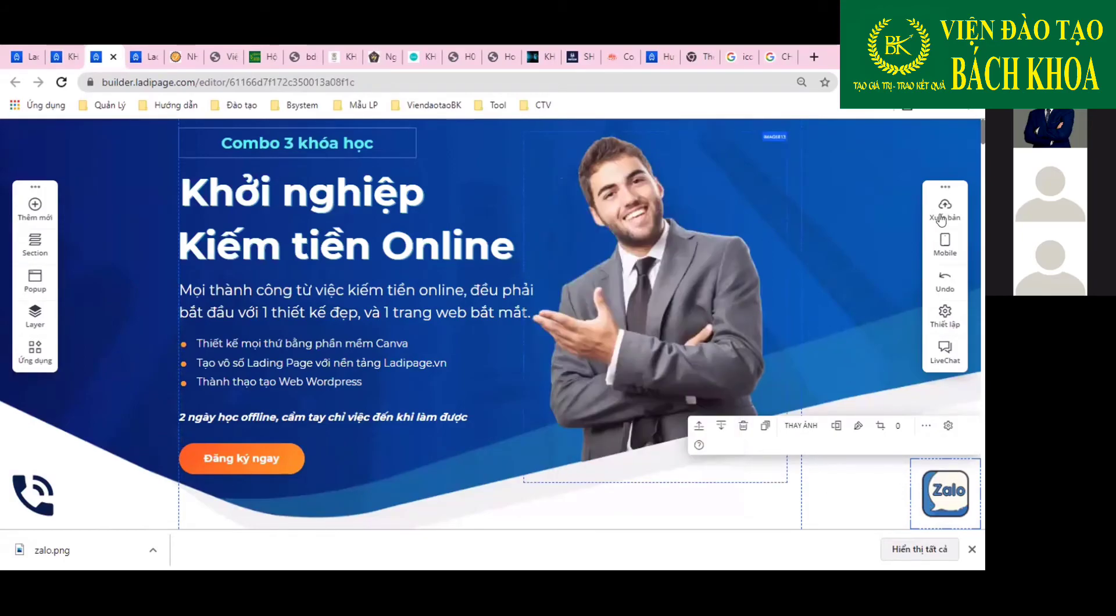
left_click(295, 272)
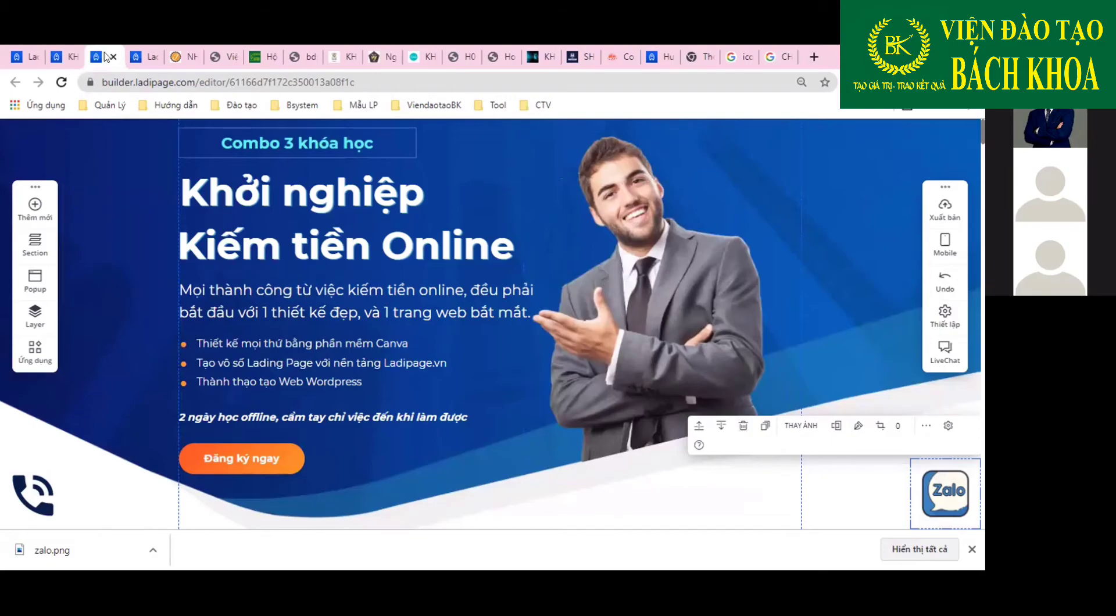
left_click(73, 60)
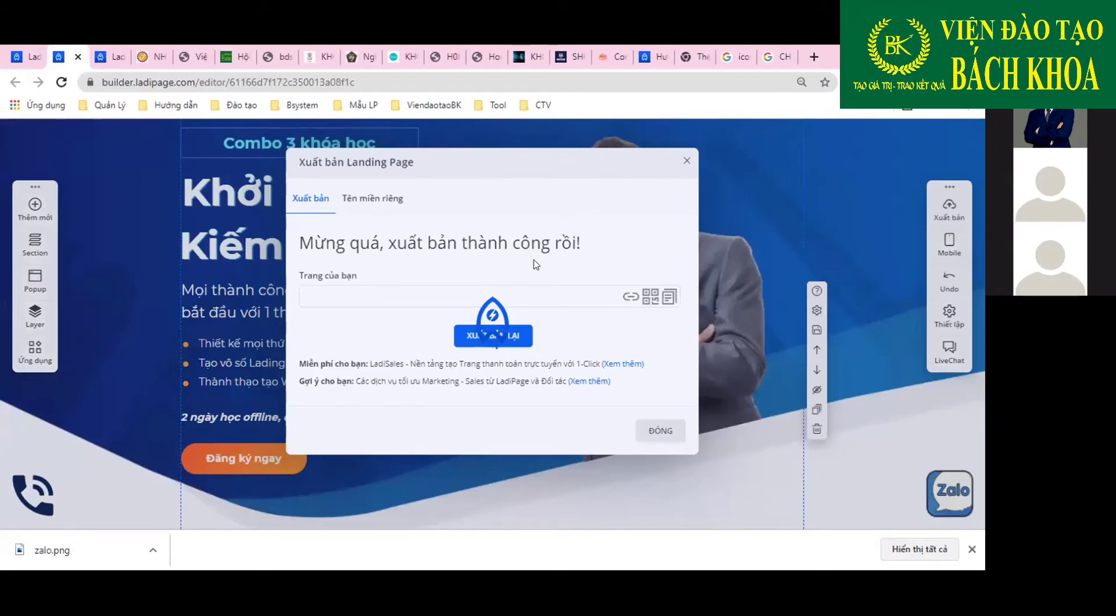
left_click(440, 301)
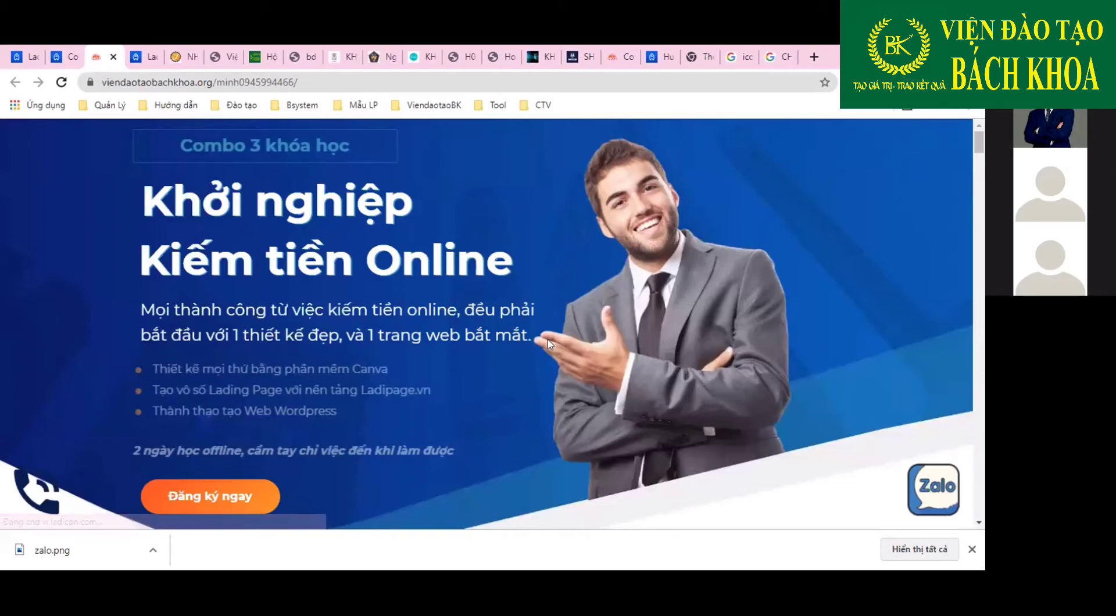
scroll(551, 344, "down", 5)
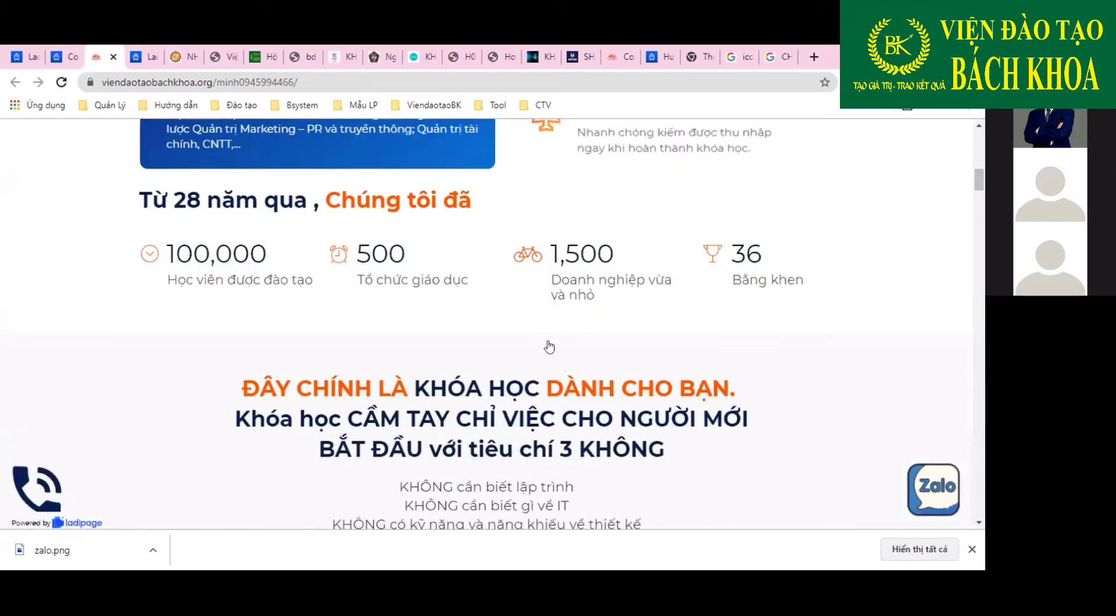
scroll(945, 480, "down", 20)
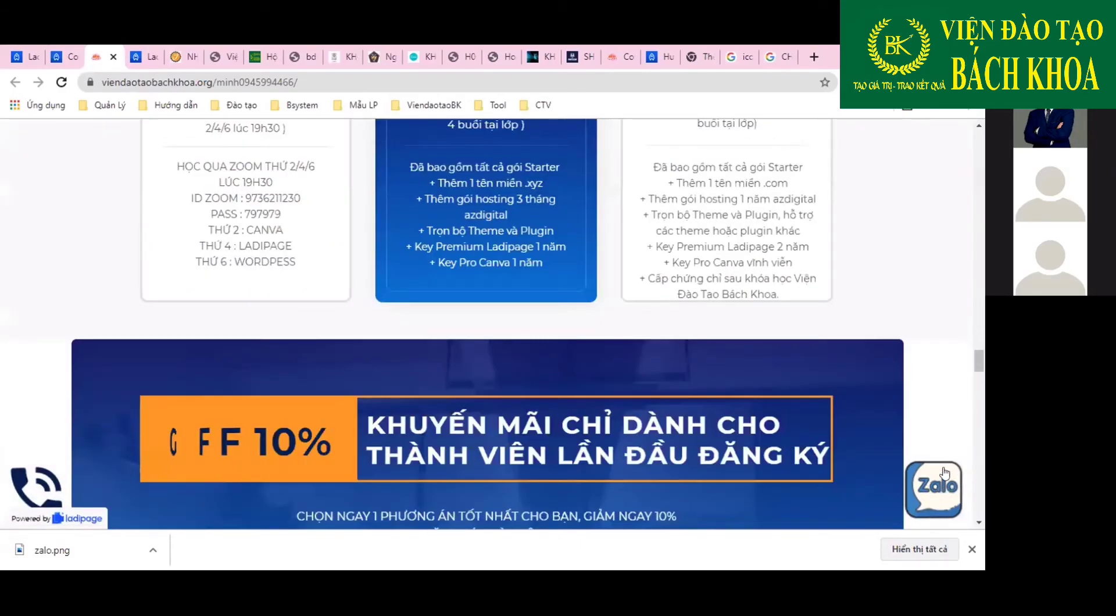
scroll(768, 384, "down", 10)
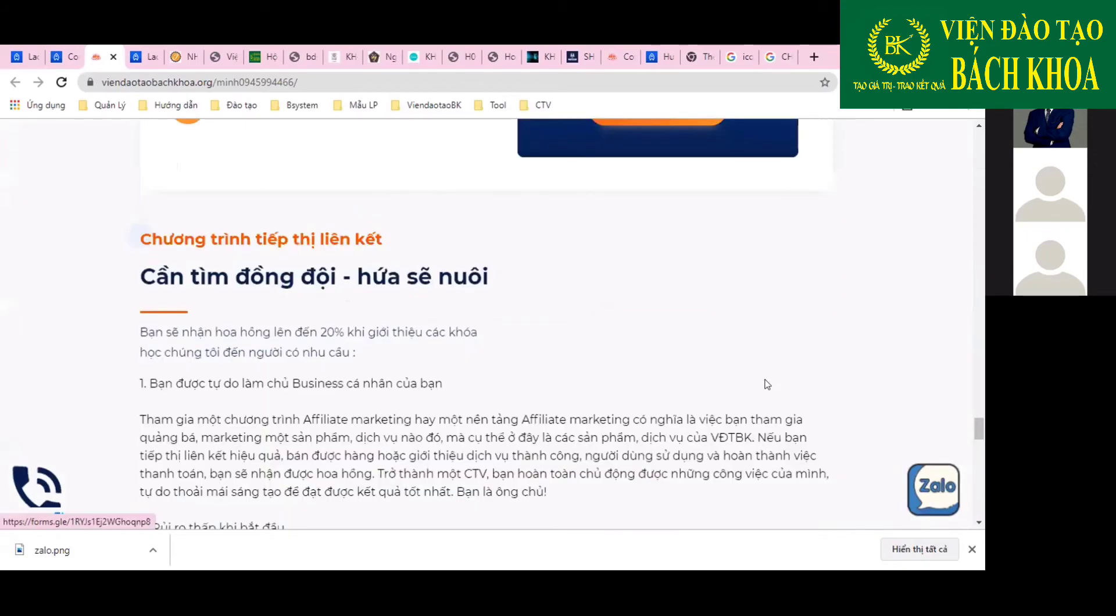
scroll(317, 340, "down", 10)
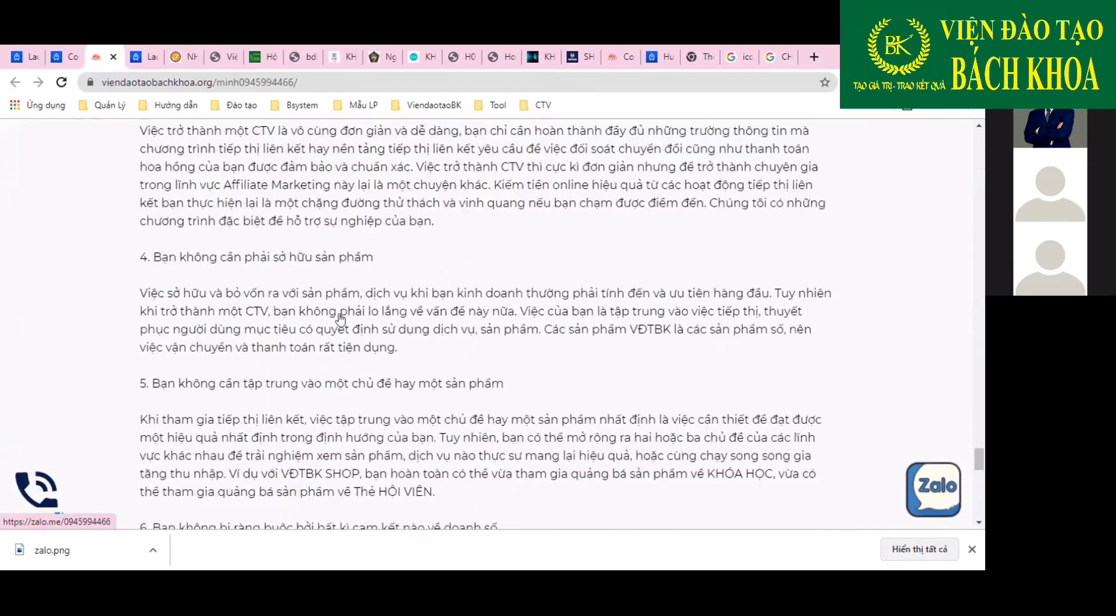
scroll(294, 321, "down", 10)
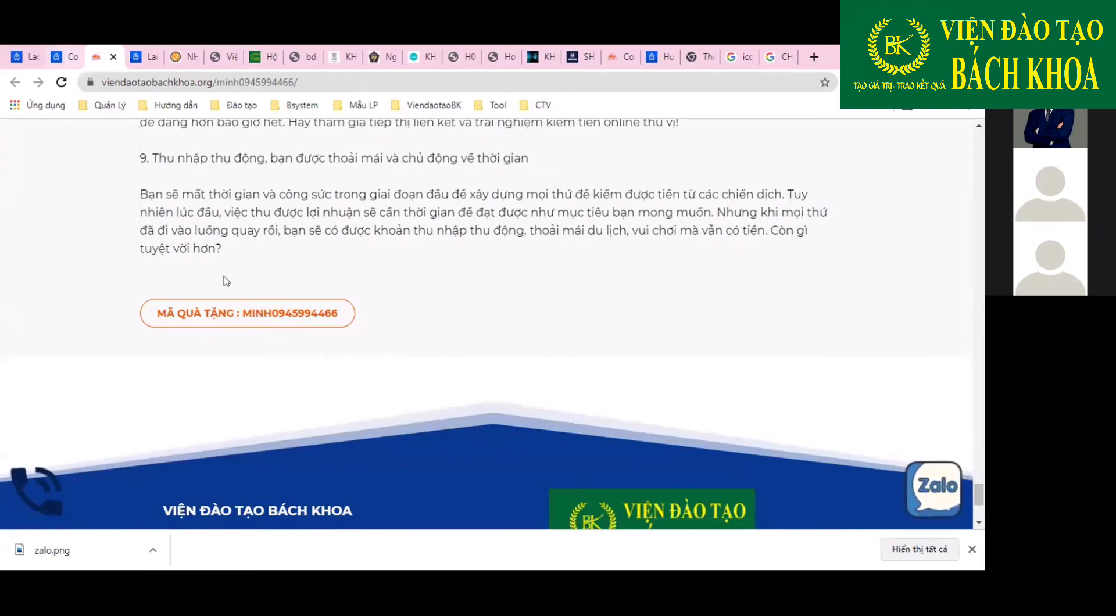
key("ctrl+shift+Tab")
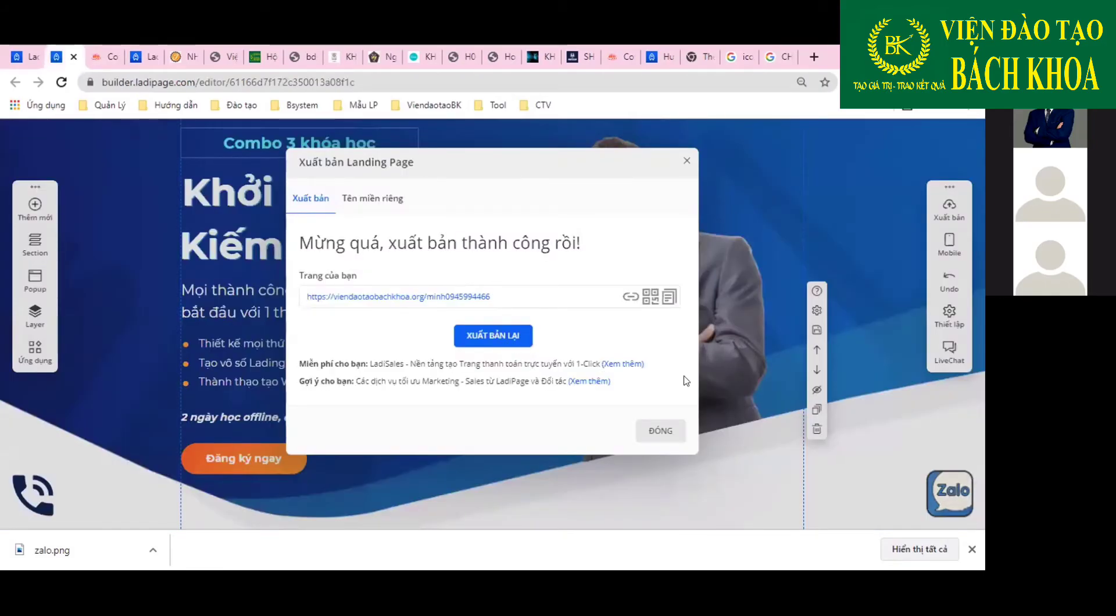
- Replace the MÃ QUÀ TẶNG button's Số điện thoại call number with the new hotline number
key("Escape")
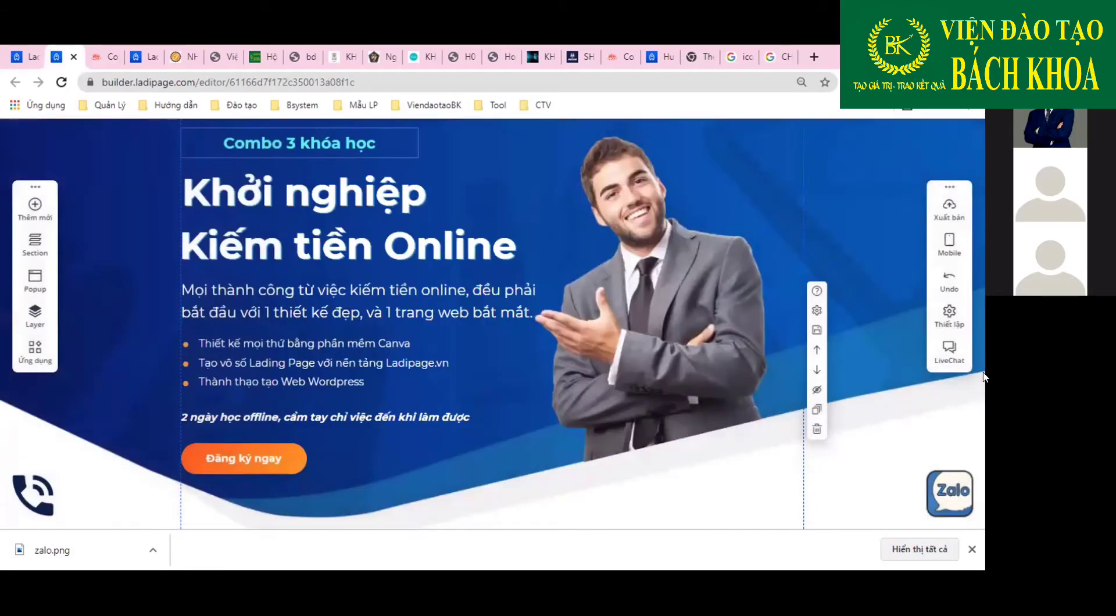
scroll(986, 524, "down", 10)
scroll(474, 359, "down", 15)
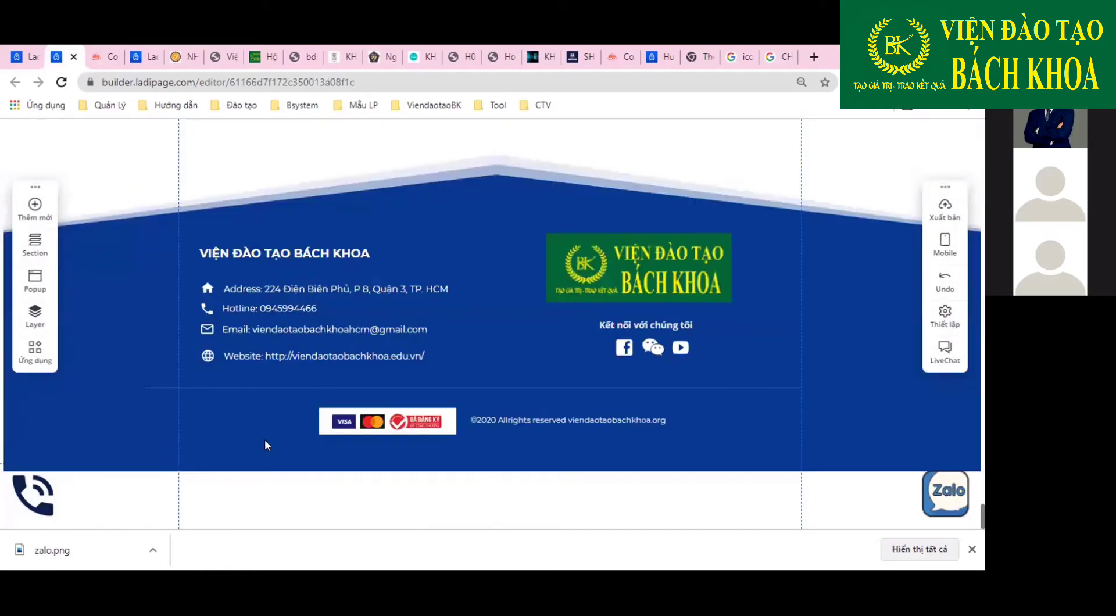
scroll(296, 446, "up", 6)
left_click(291, 438)
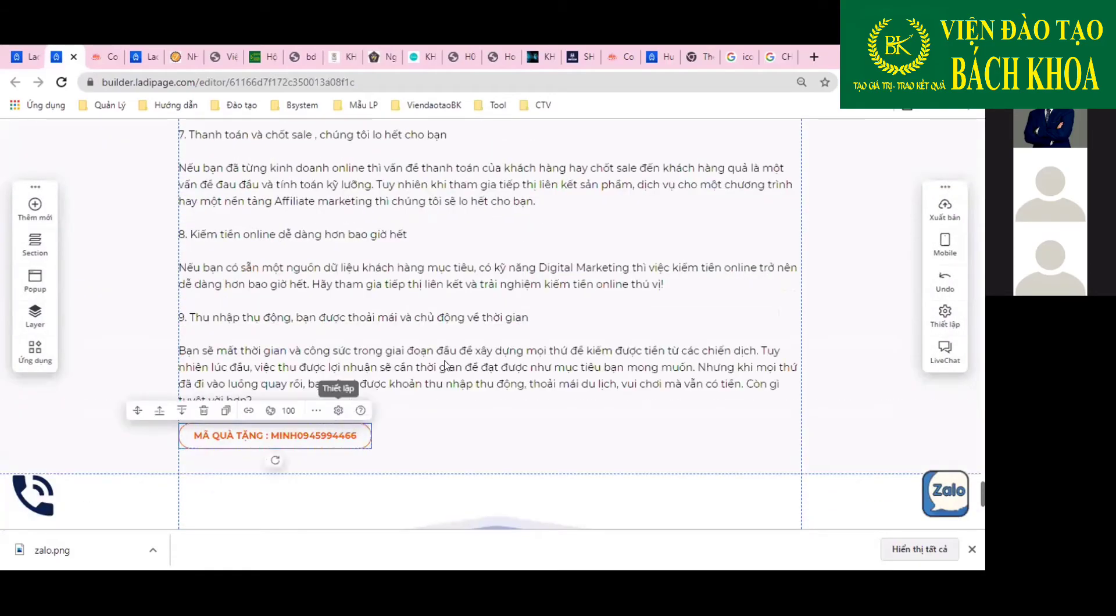
left_click(642, 222)
double_click(676, 325)
key("ctrl+v")
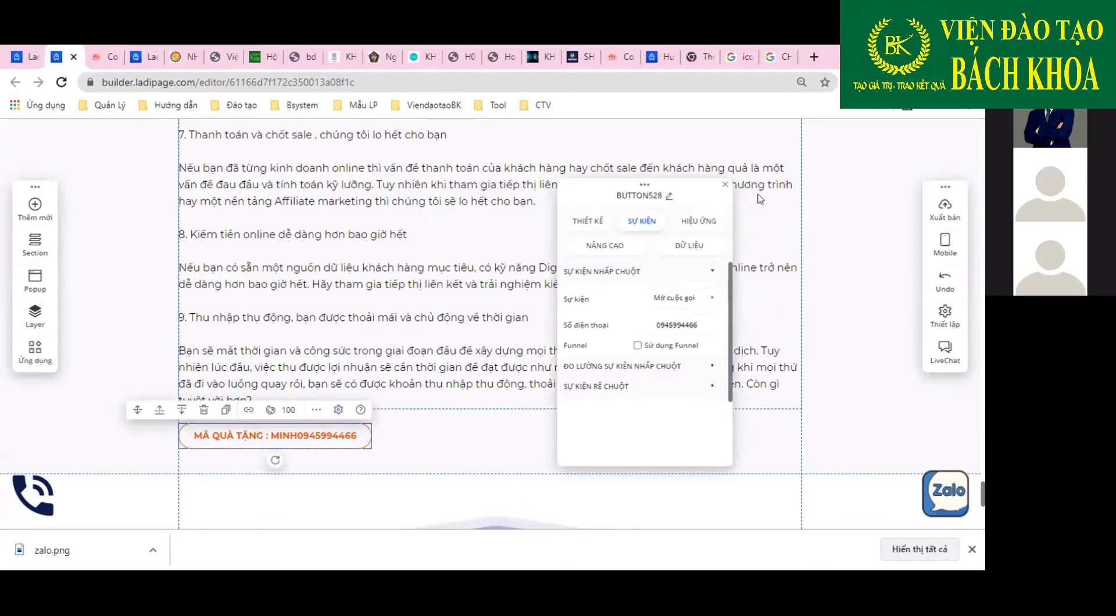
left_click(835, 308)
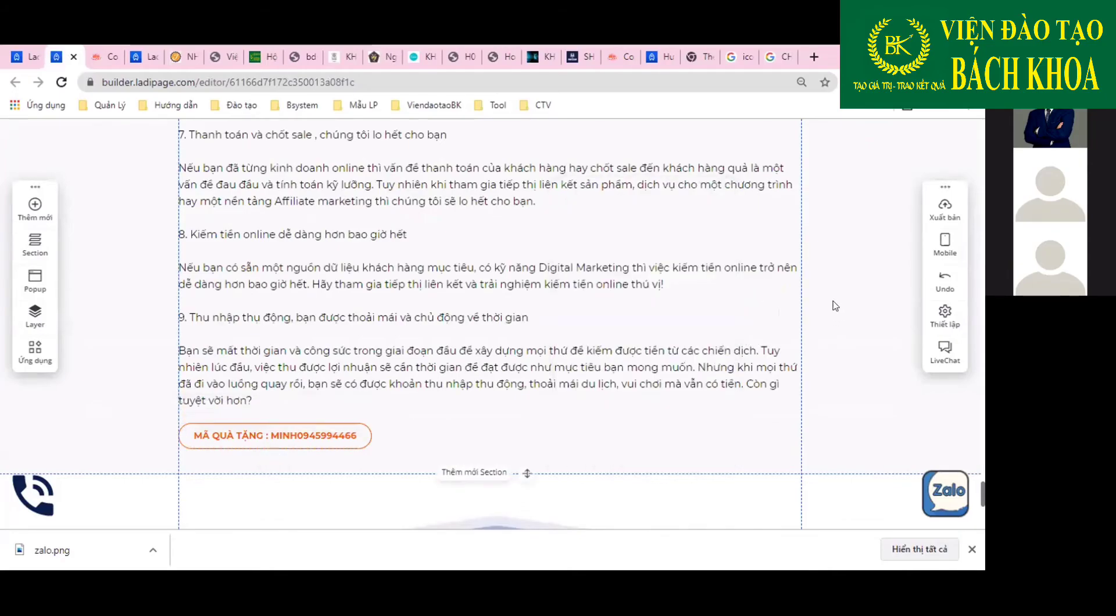
- Select the registration form and use the top-left toolbar buttons
scroll(849, 308, "up", 4)
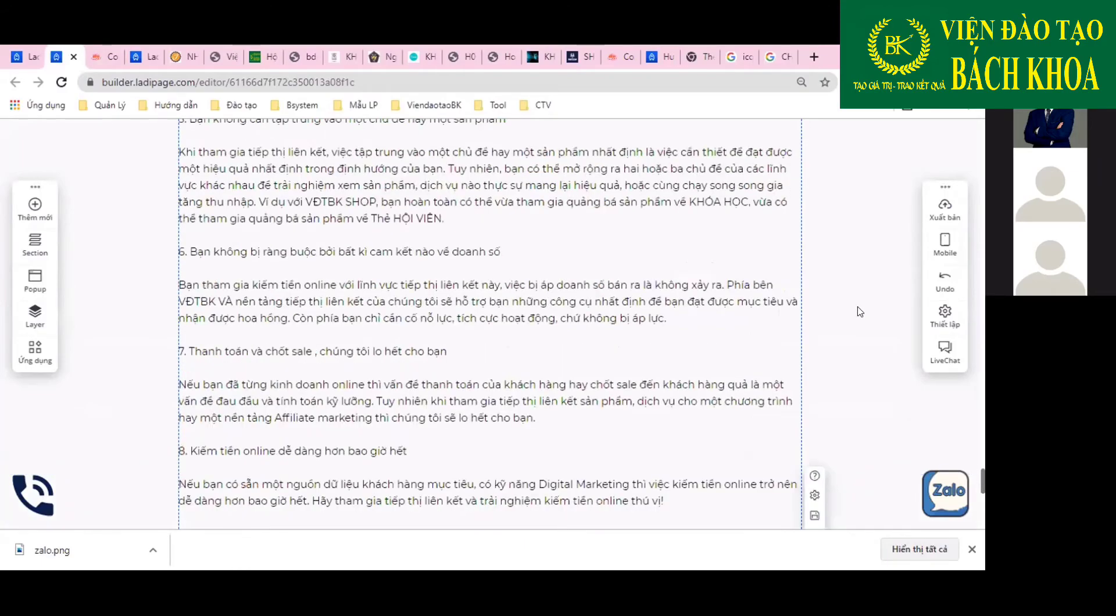
scroll(826, 355, "up", 15)
scroll(512, 349, "up", 10)
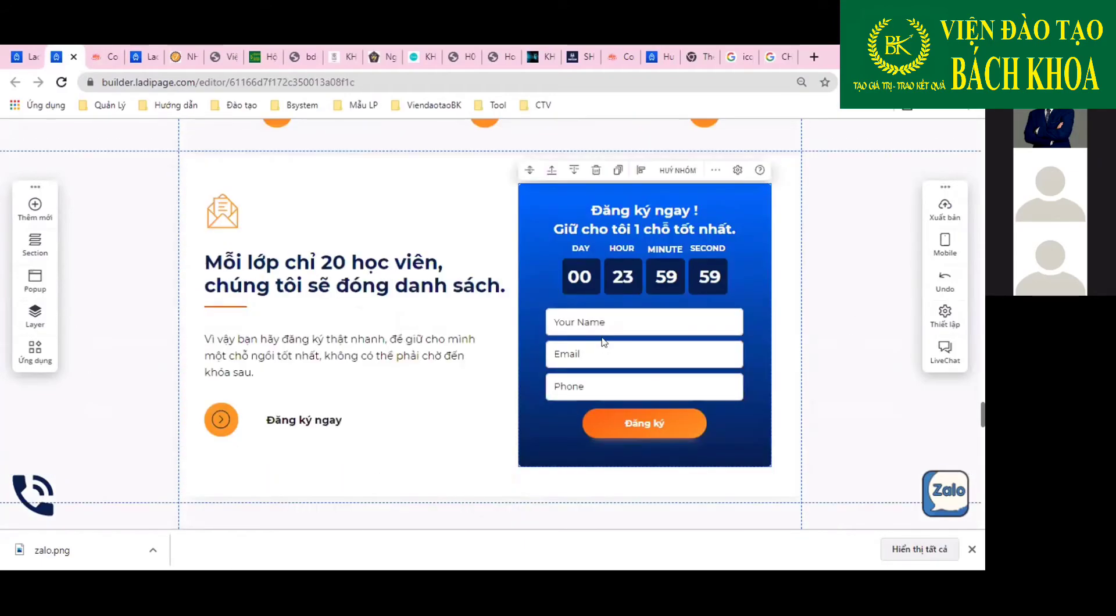
left_click(639, 343)
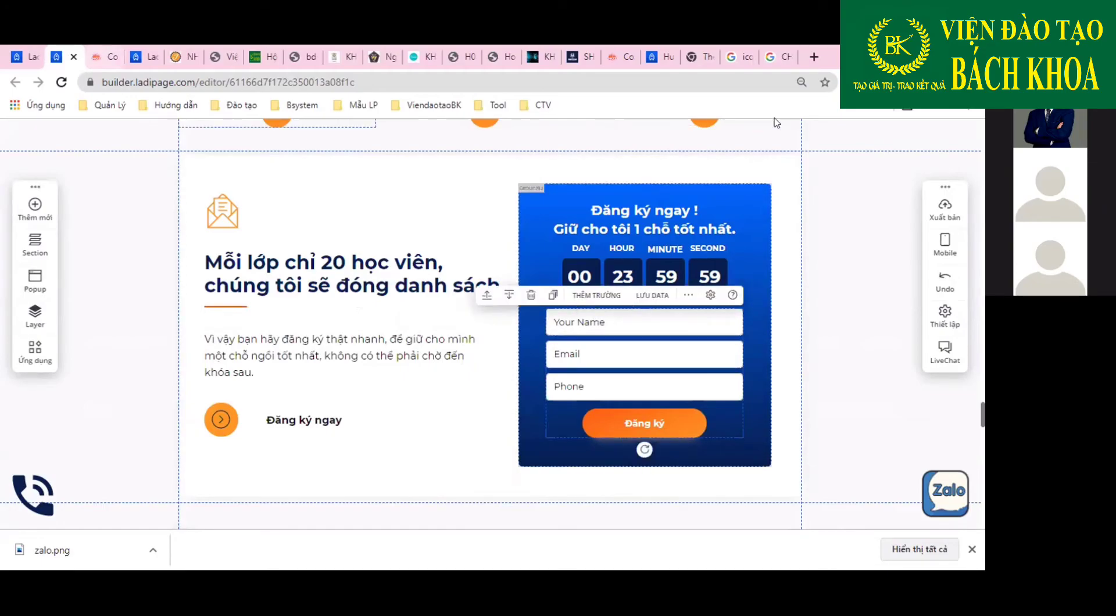
left_click(107, 57)
left_click(120, 56)
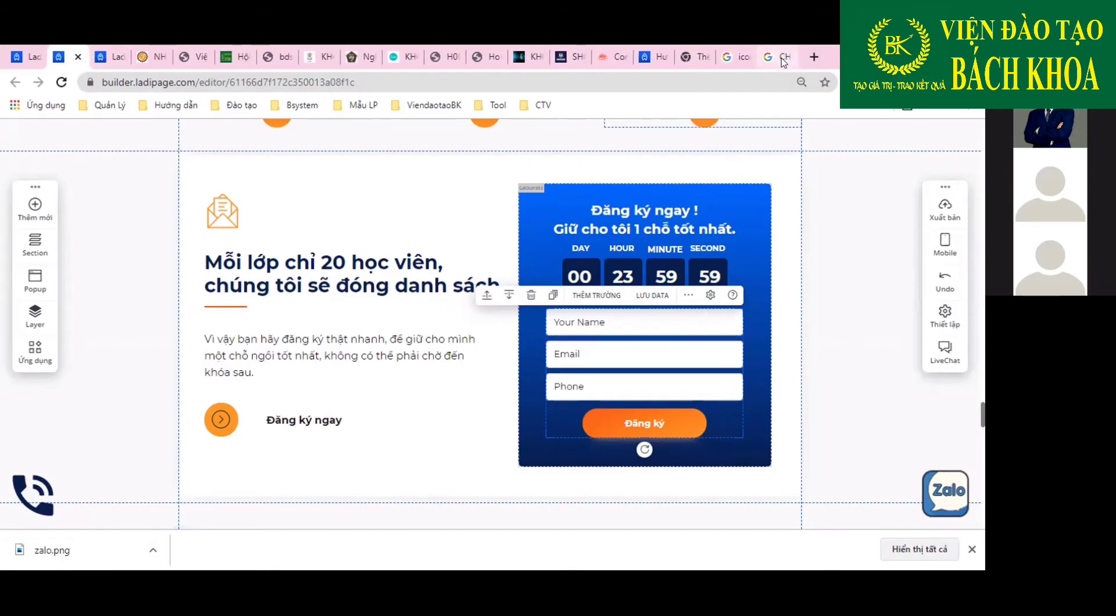
- Close the Zalo search tab and open Google Drive's Cộng tác viên folder in a new tab
left_click(778, 59)
key("ctrl+w")
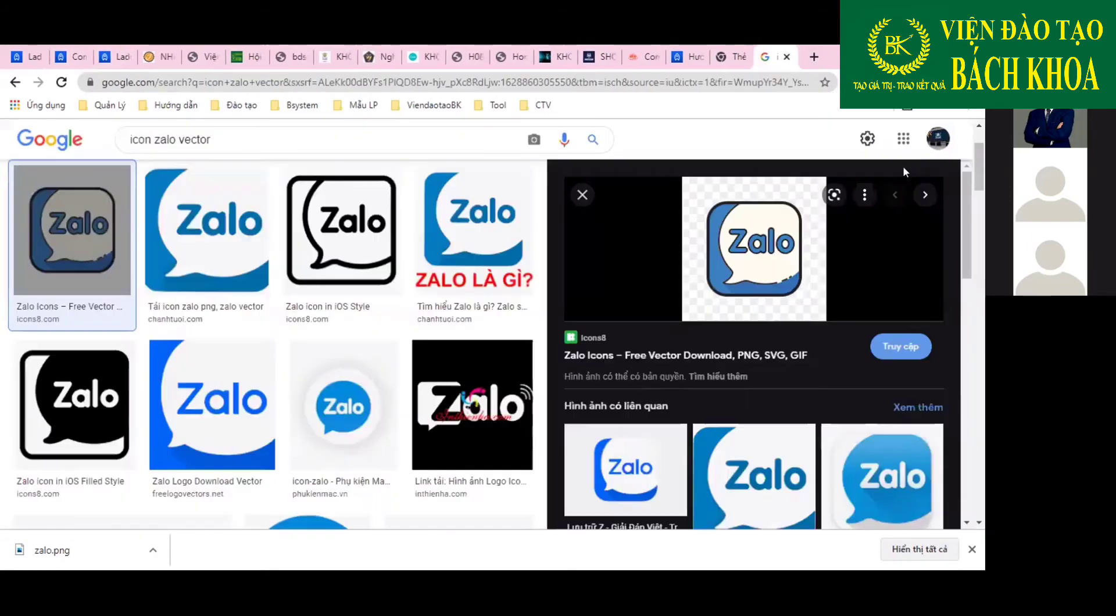
key("ctrl+w")
key("ctrl+t")
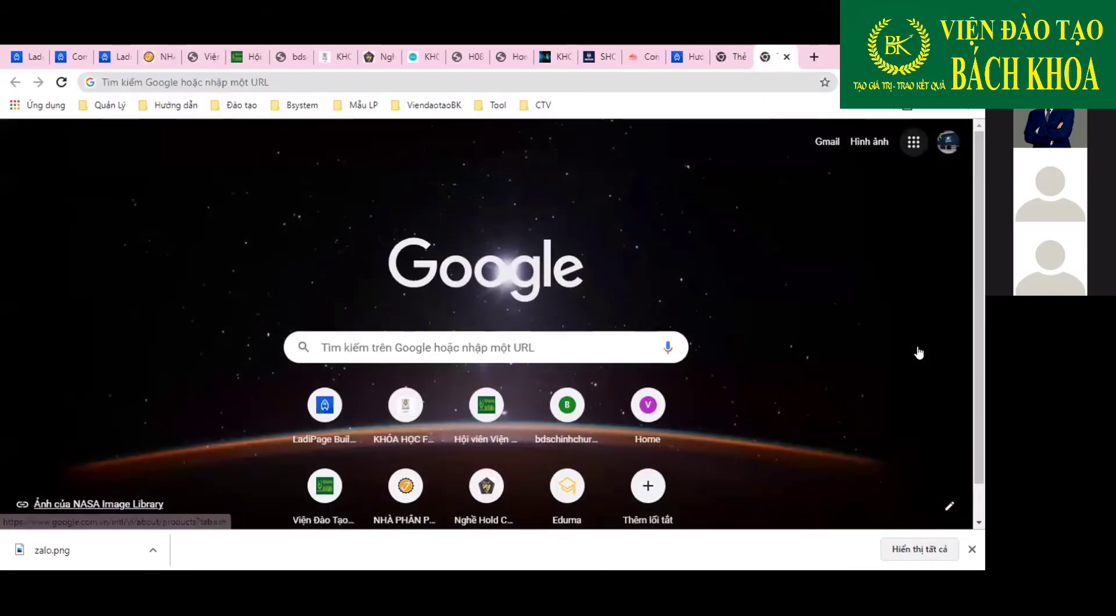
left_click(914, 142)
left_click(919, 352)
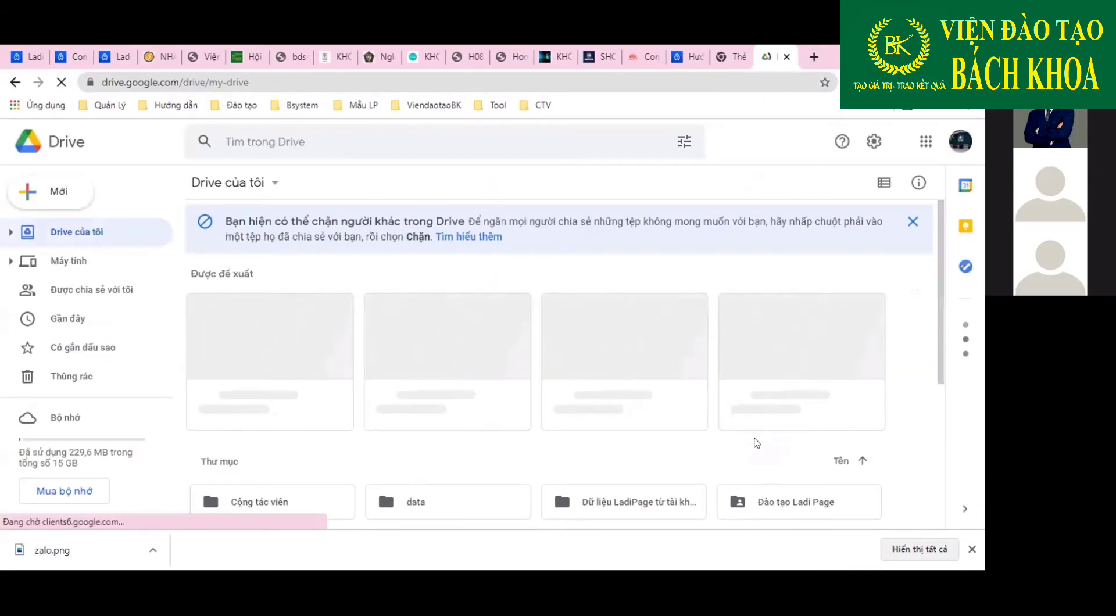
scroll(310, 414, "down", 2)
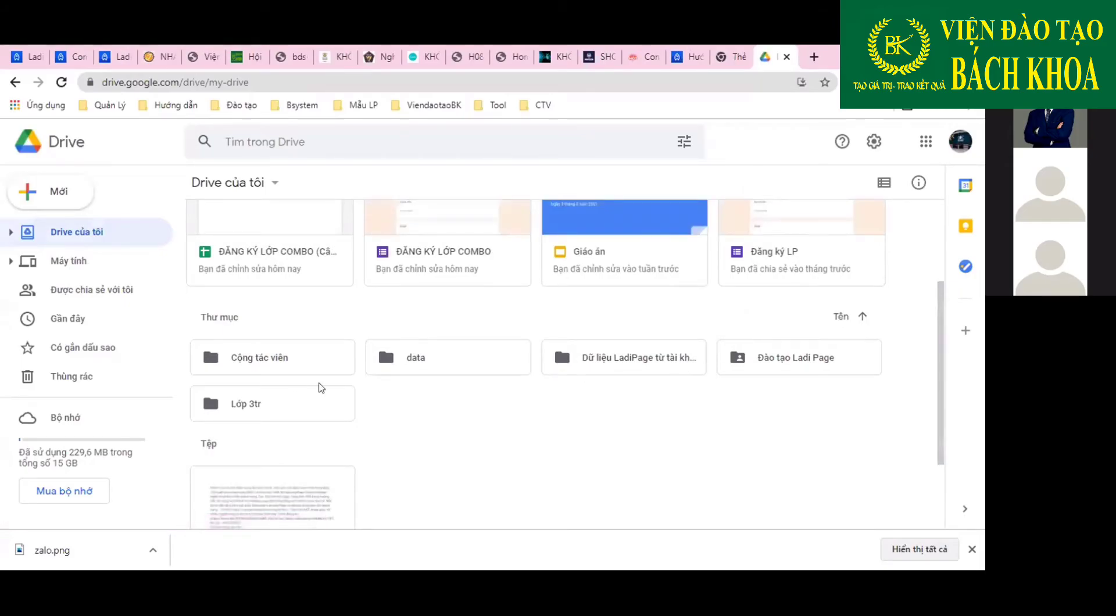
double_click(318, 352)
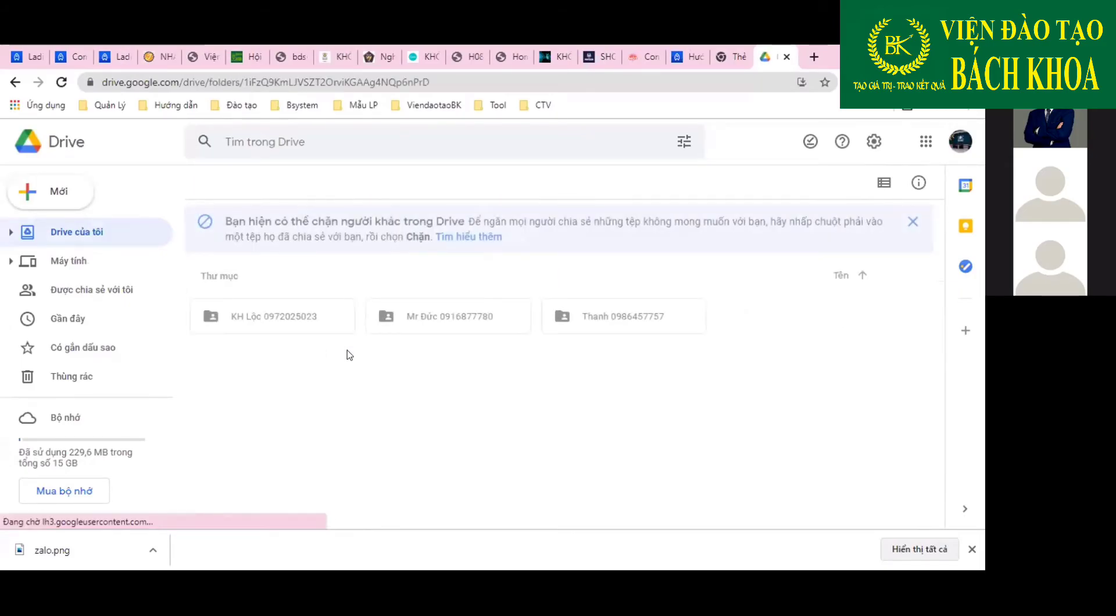
- Create a new folder named with the collaborator's name and phone number
right_click(749, 322)
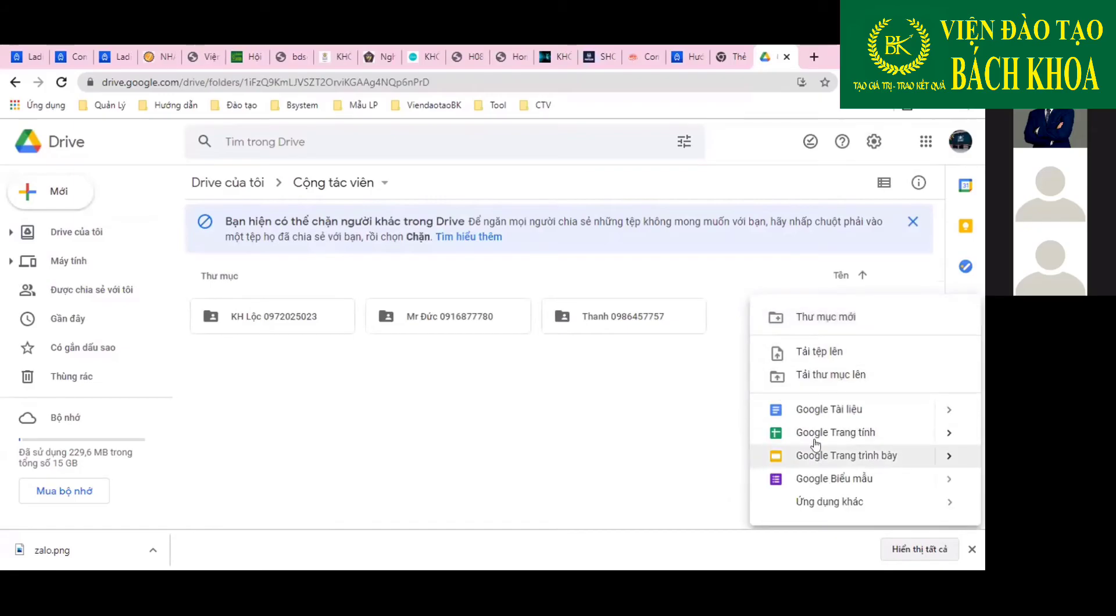
left_click(759, 375)
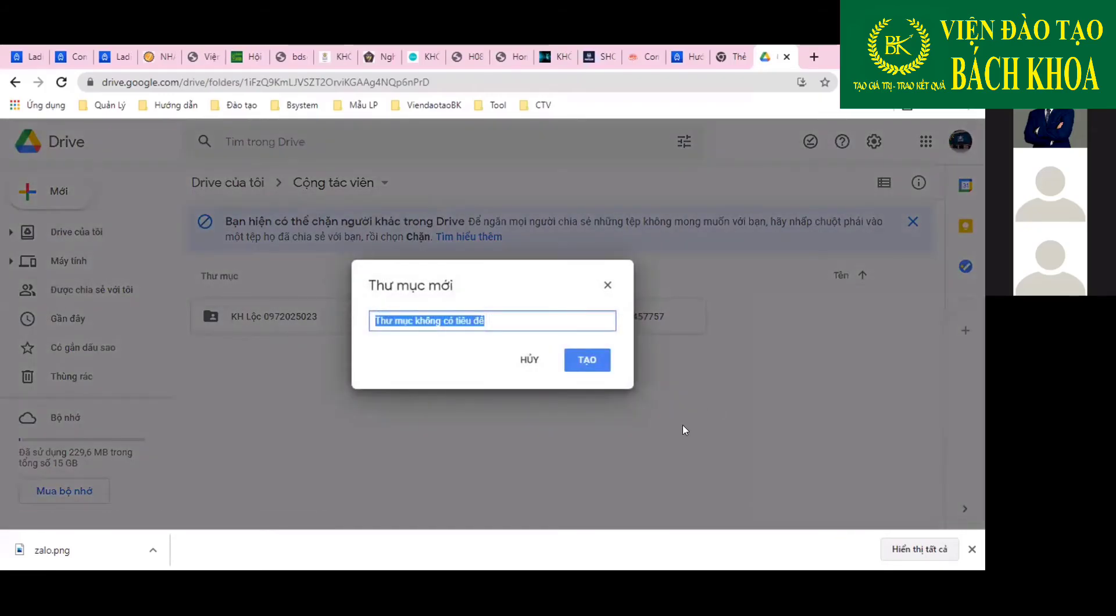
key("ctrl+v")
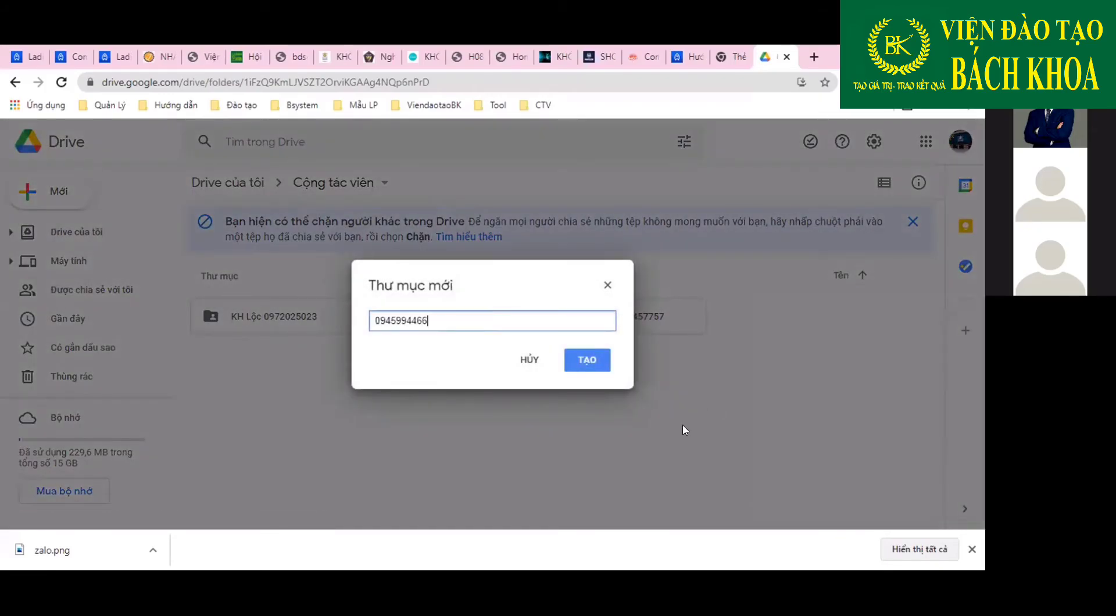
key("Left")
key("Left")
key("Left")
key("Left")
key("Left")
key("Left")
key("Left")
type("mINH")
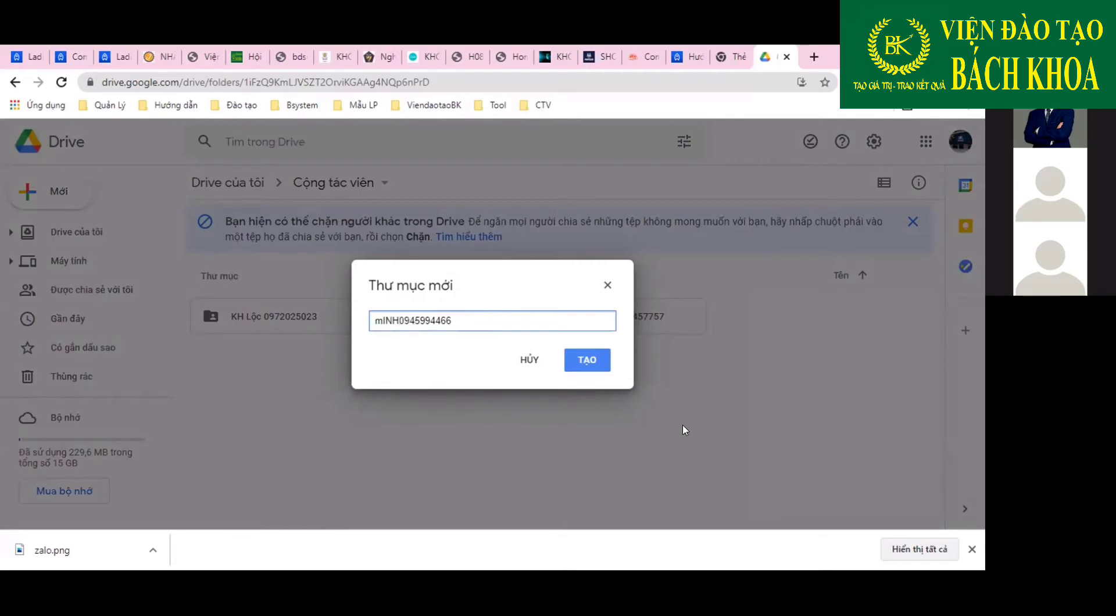
key("BackSpace")
key("BackSpace")
key("BackSpace")
key("BackSpace")
type("MINH")
left_click(590, 360)
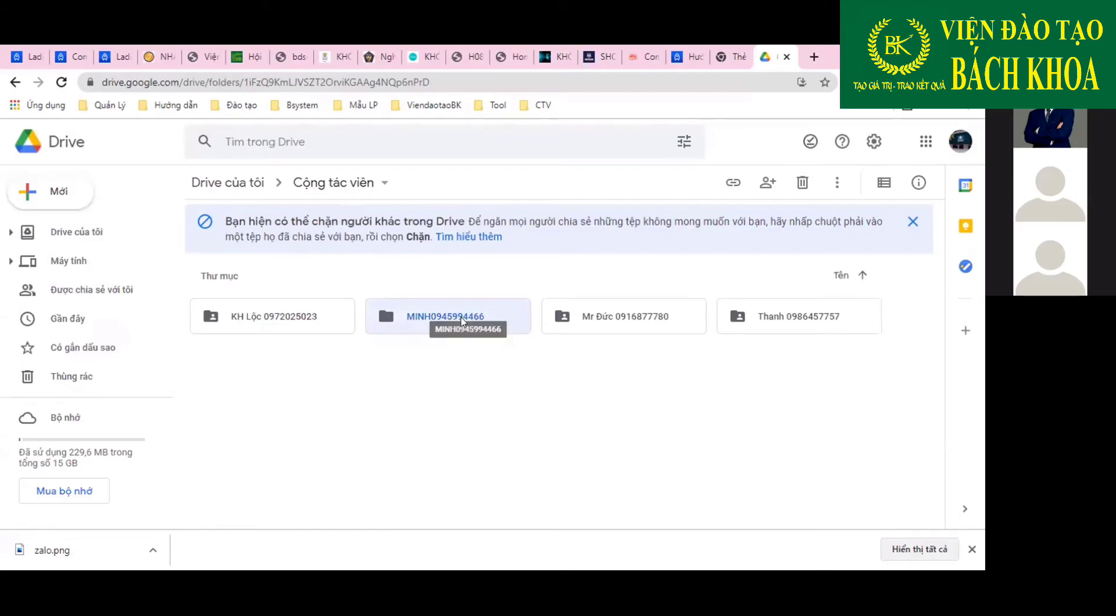
- Make a copy of the registration form inside another collaborator's folder
double_click(462, 326)
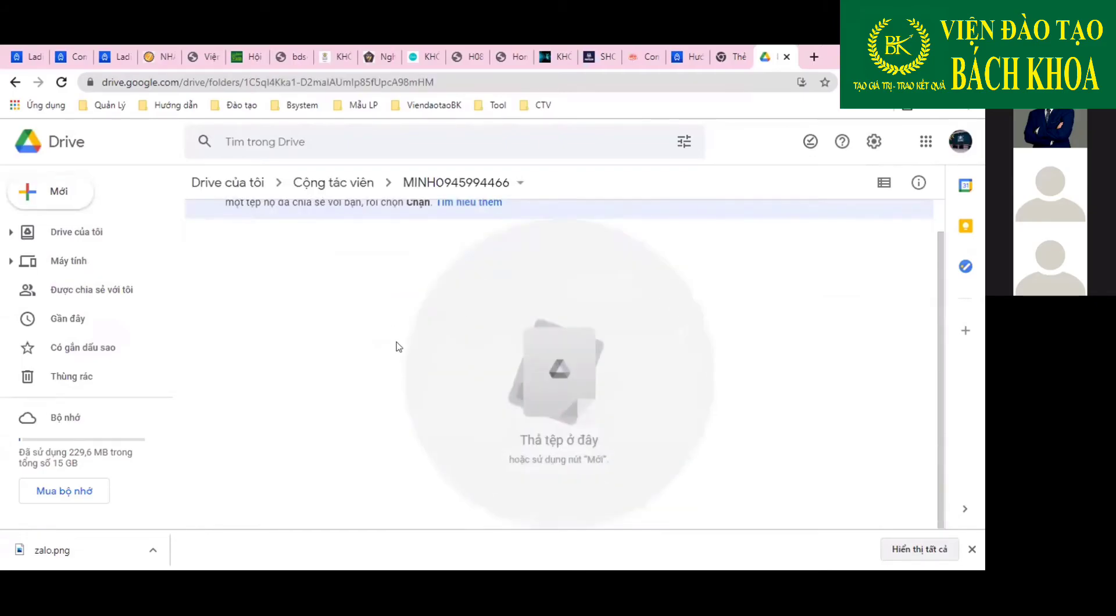
left_click(15, 82)
double_click(294, 325)
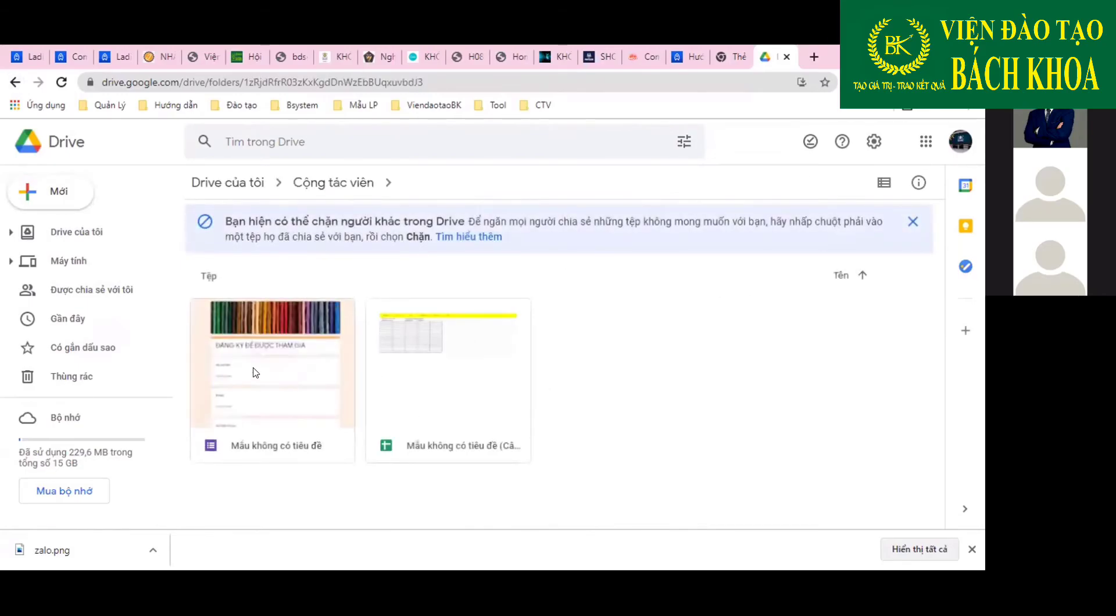
right_click(262, 374)
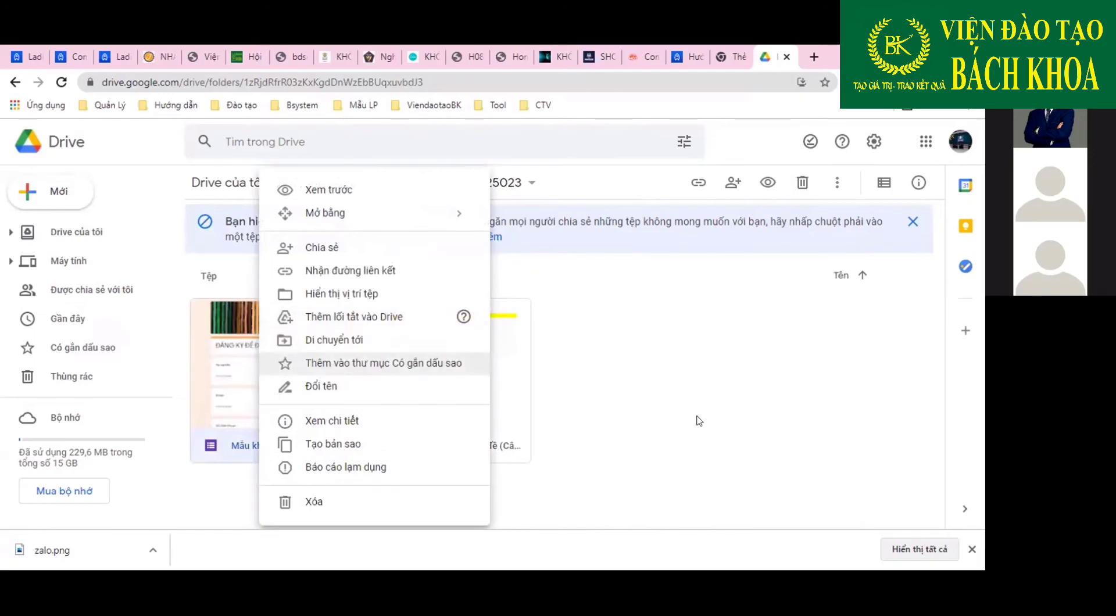
key("Down")
key("Down")
key("Down")
key("Return")
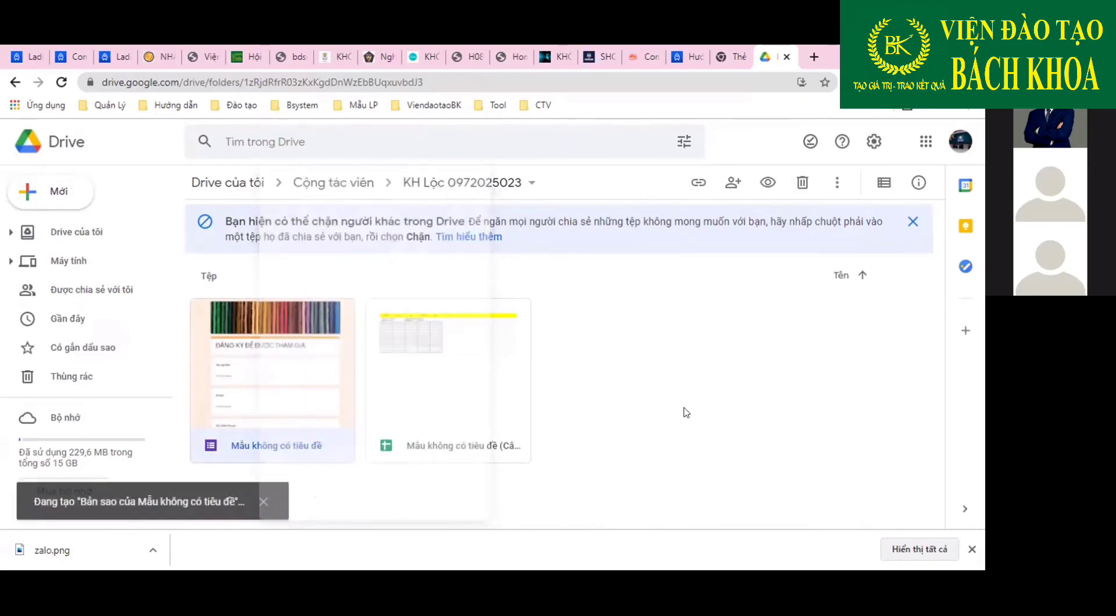
- Move the 'Mẫu không có tiêu đề' copy into the new collaborator folder and open it
right_click(239, 342)
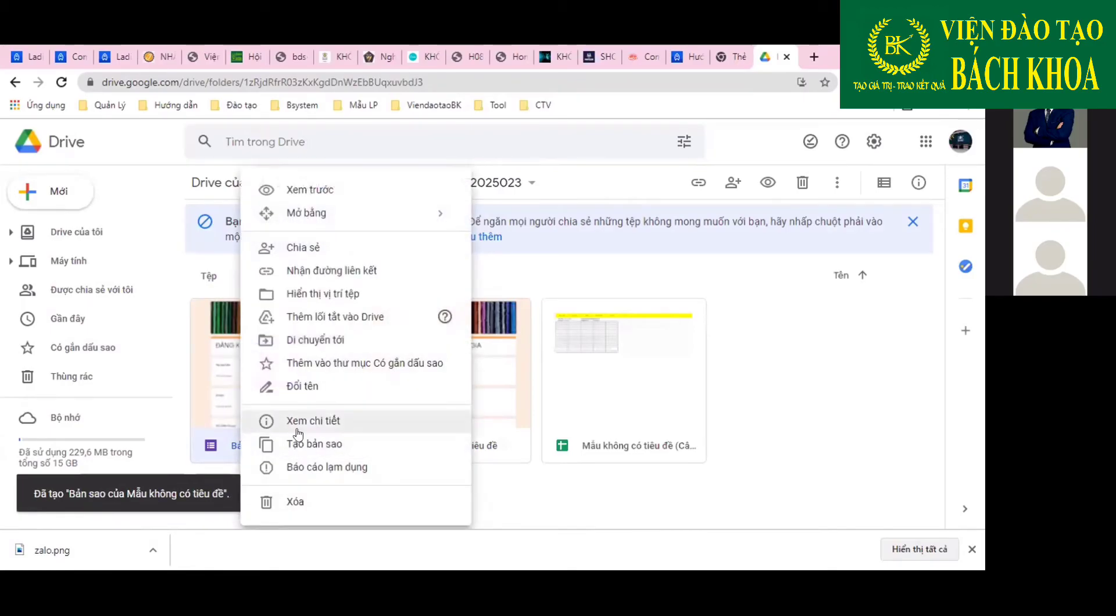
key("Escape")
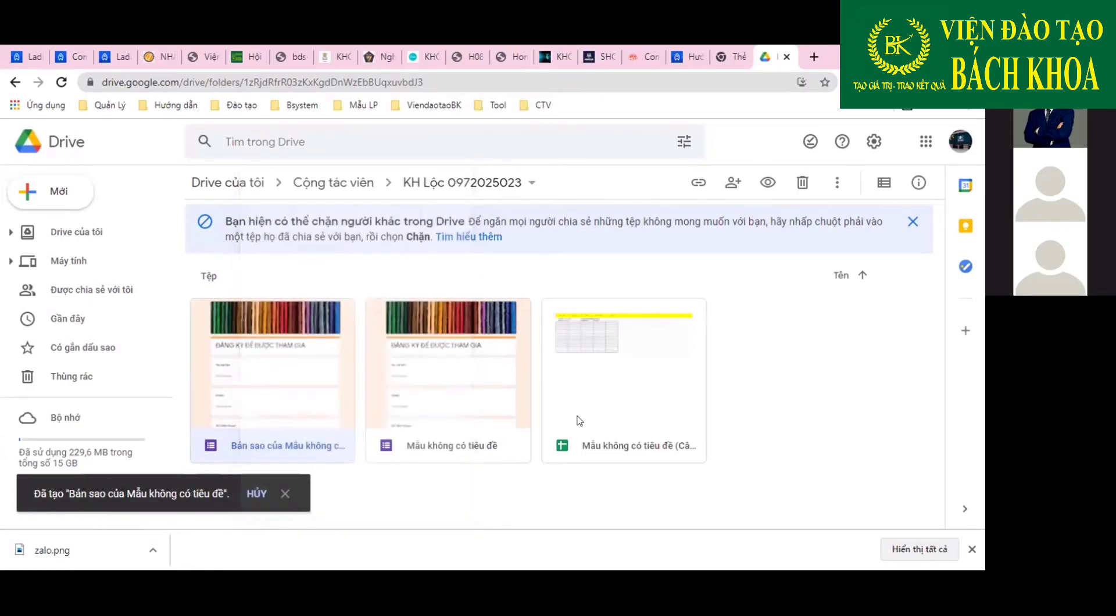
key("z")
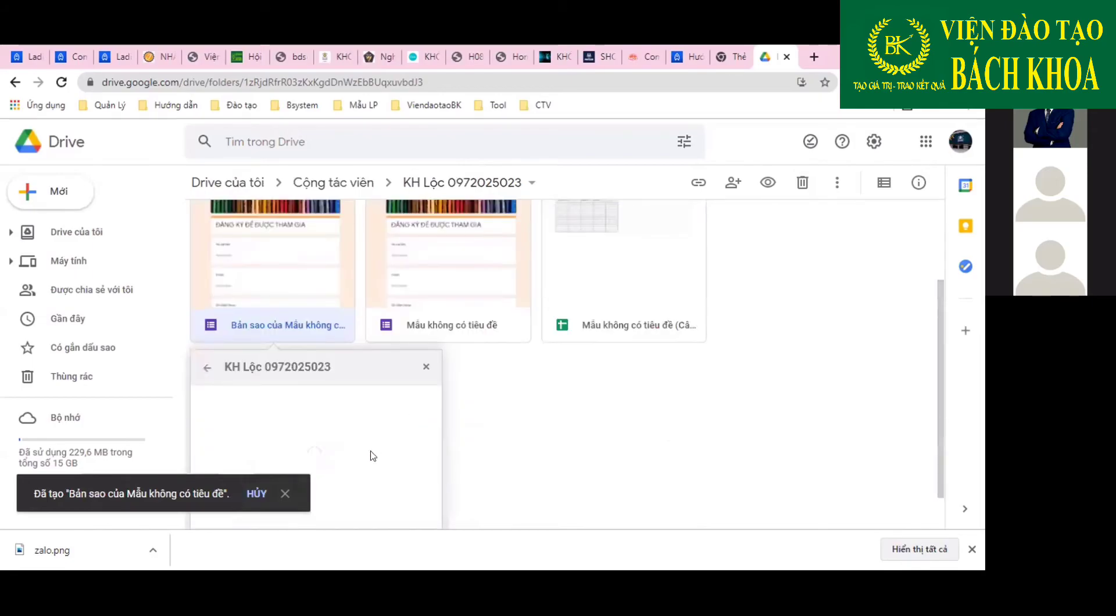
left_click(207, 368)
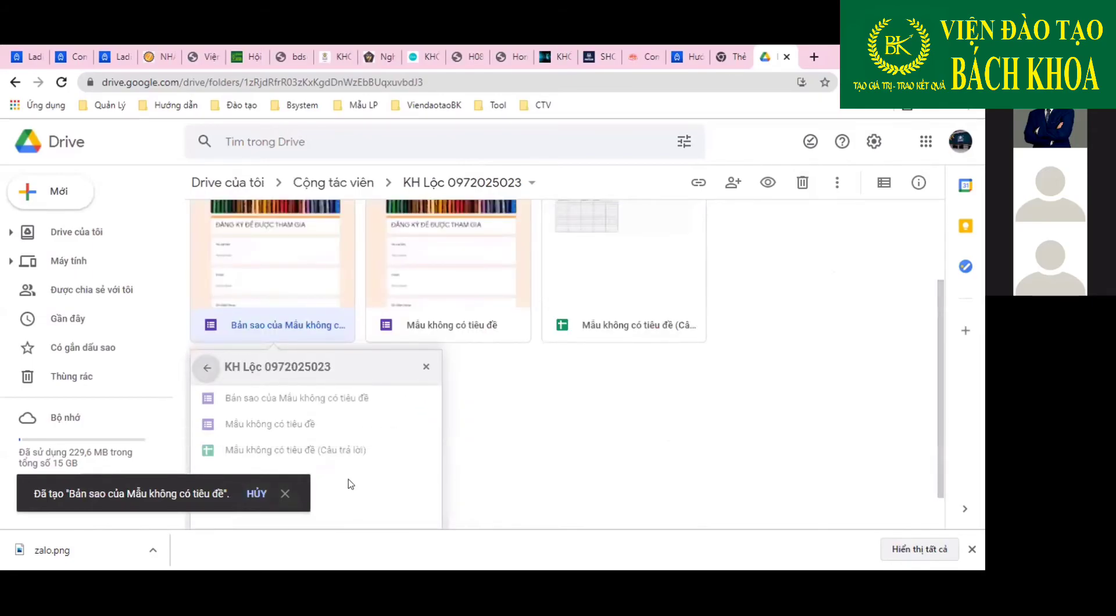
double_click(279, 425)
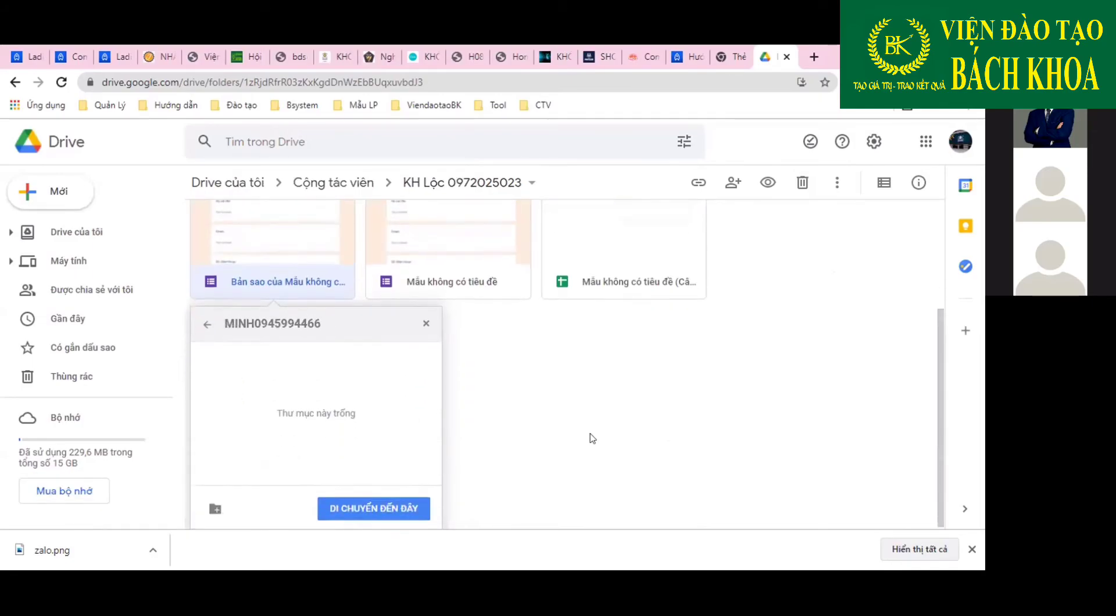
left_click(413, 510)
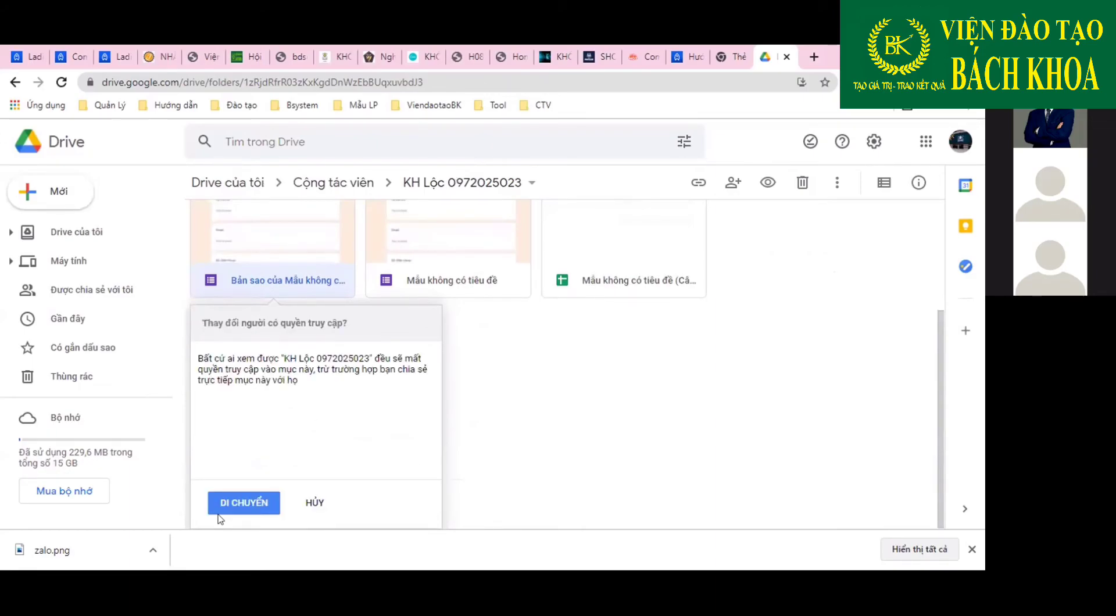
left_click(220, 511)
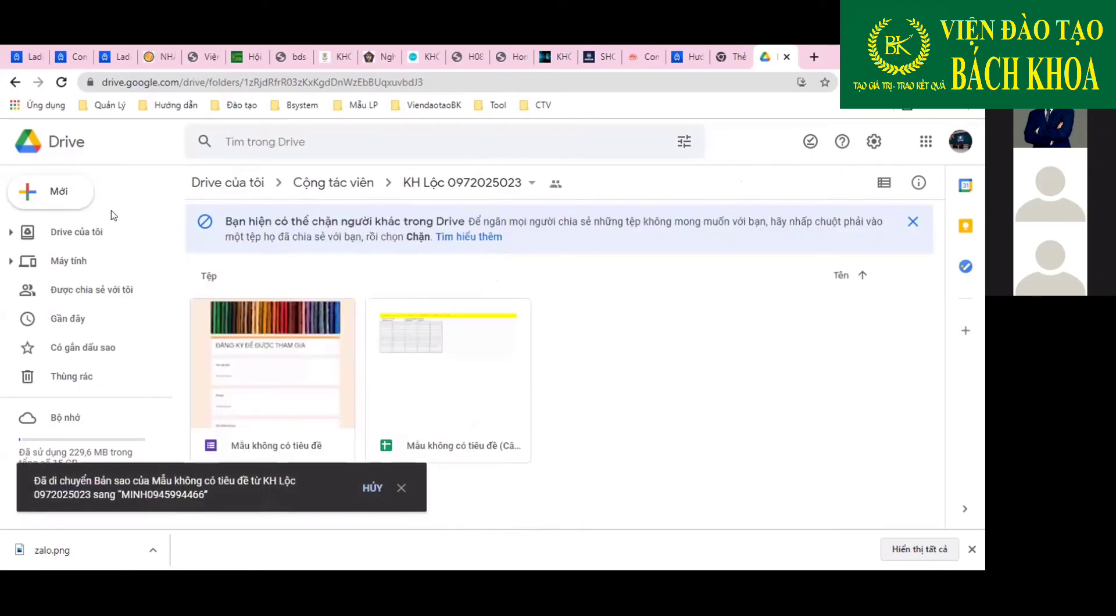
key("alt+Left")
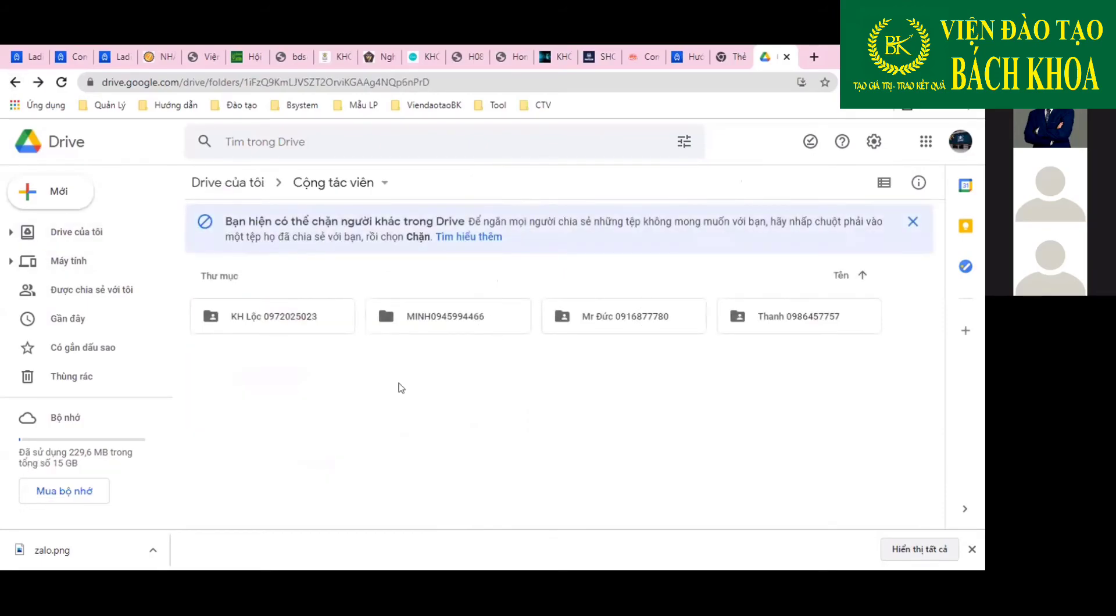
key("alt+Right")
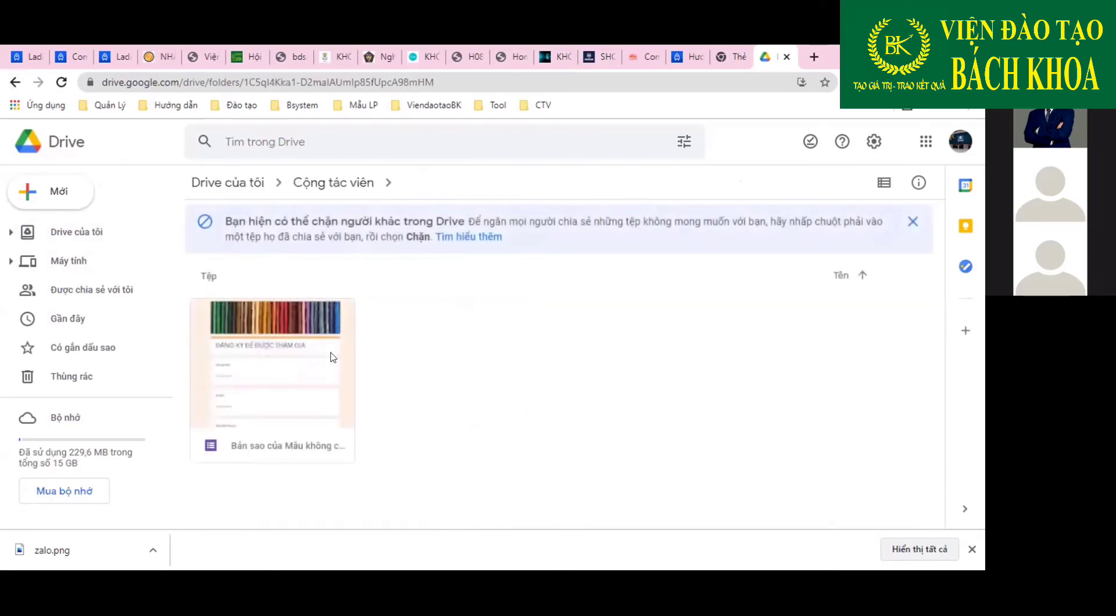
key("Return")
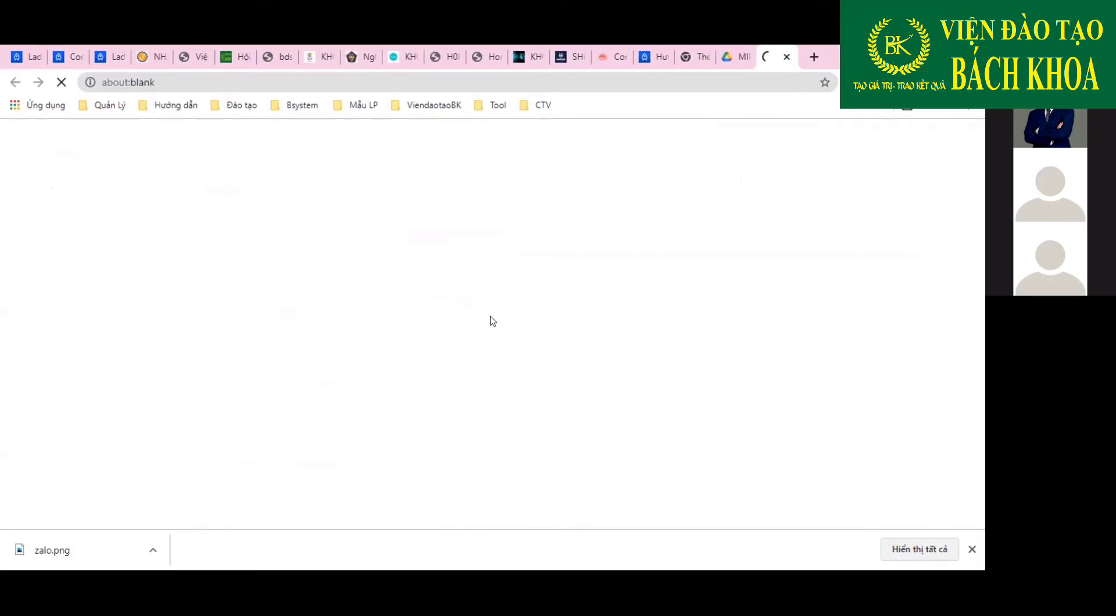
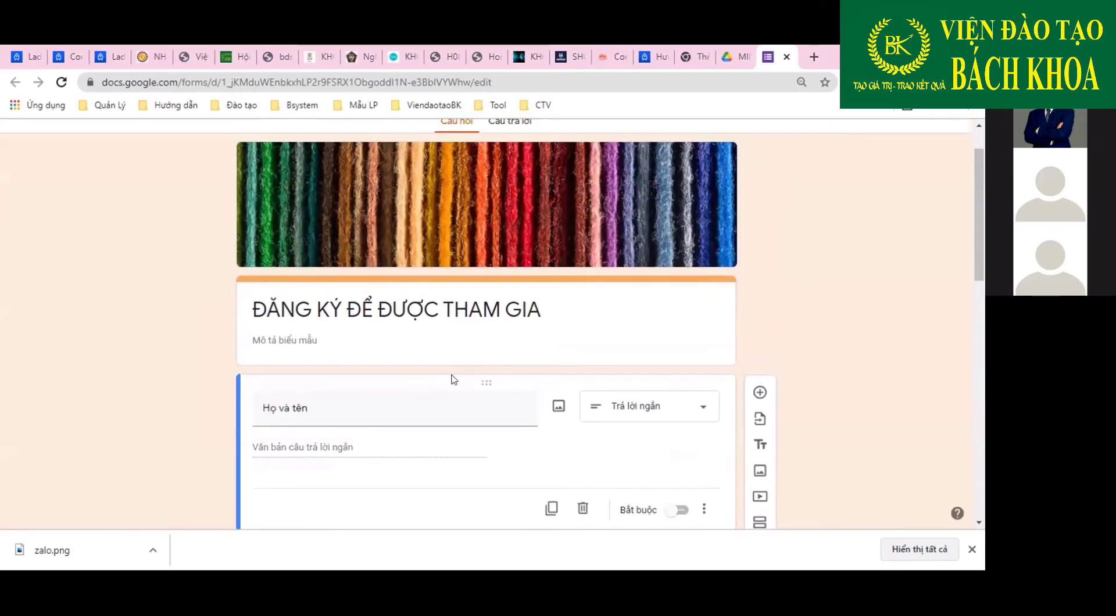
- Retitle the form heading to 'ĐĂNG KÝ LỚP COMBO'
scroll(450, 374, "up", 1)
double_click(410, 371)
key("ctrl+a")
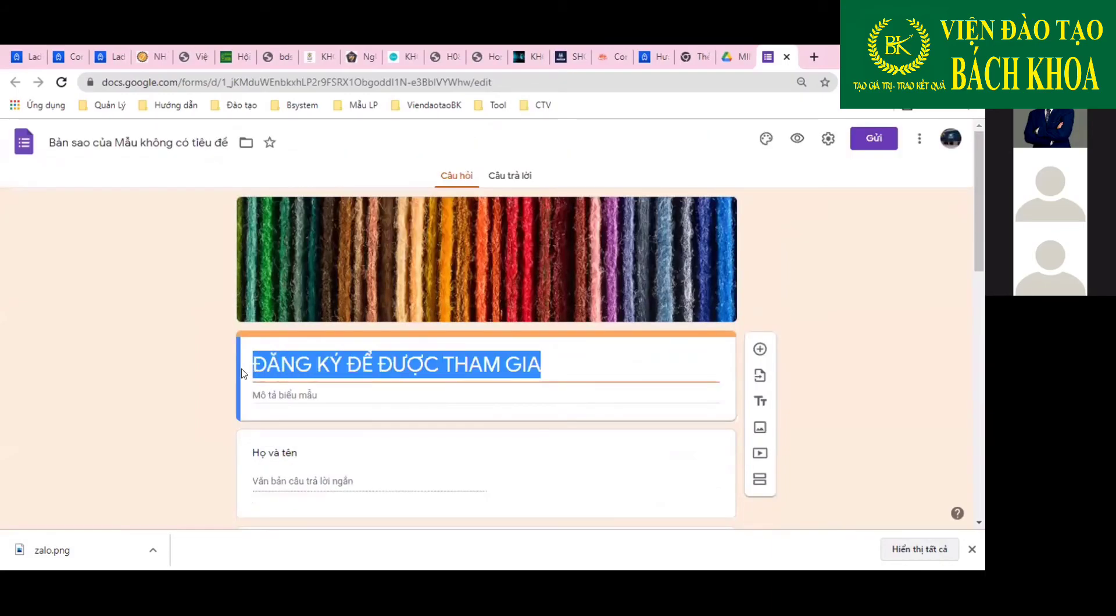
type("đ")
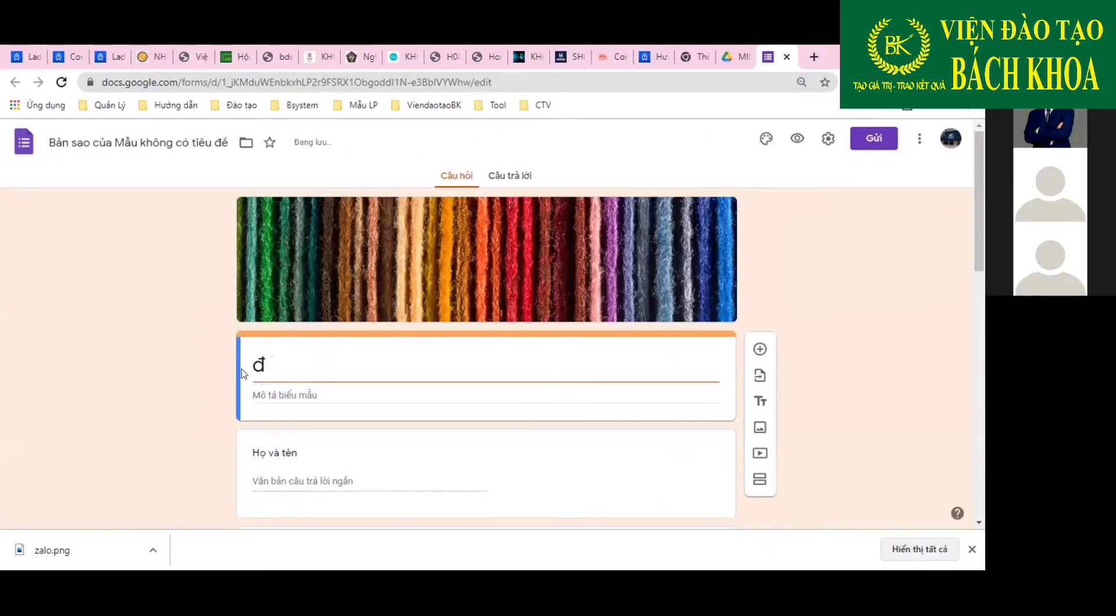
key("BackSpace")
type("DĂNG")
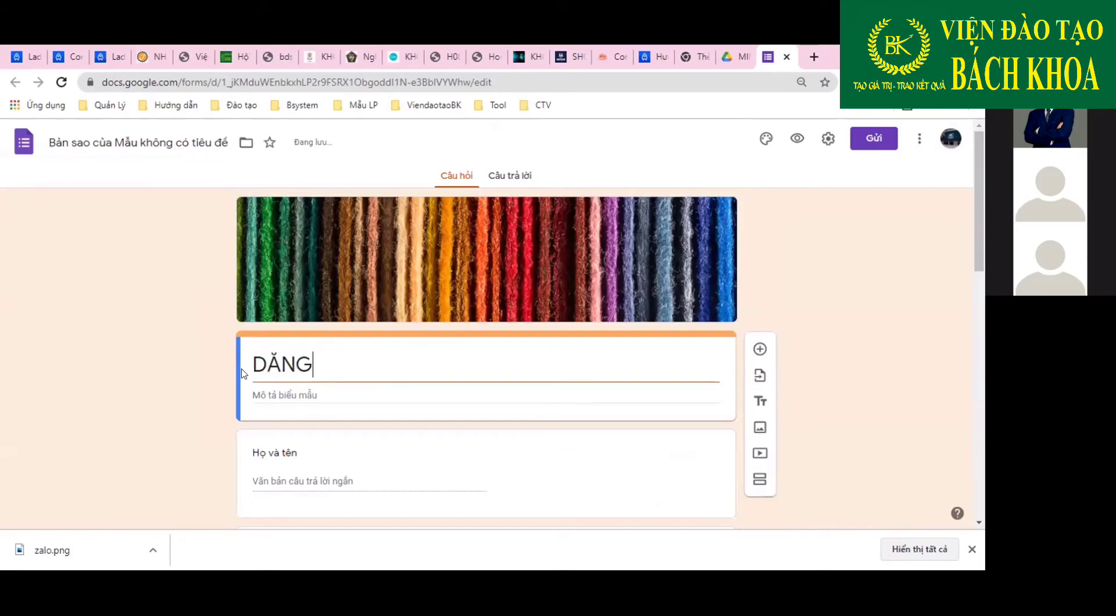
type(" KÝ L")
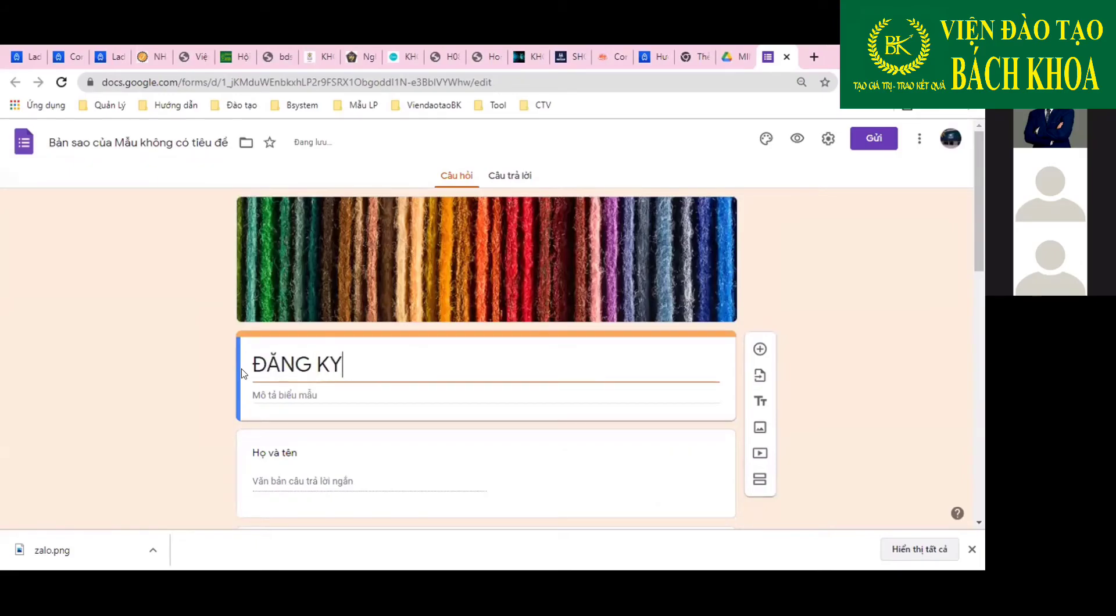
type("ỚP COM")
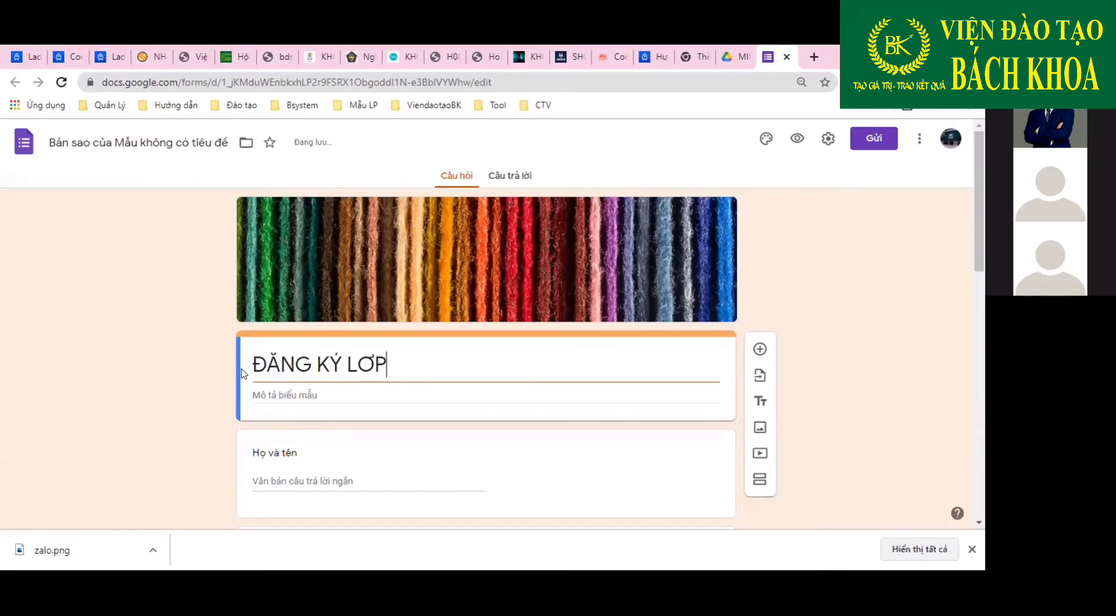
type("BO")
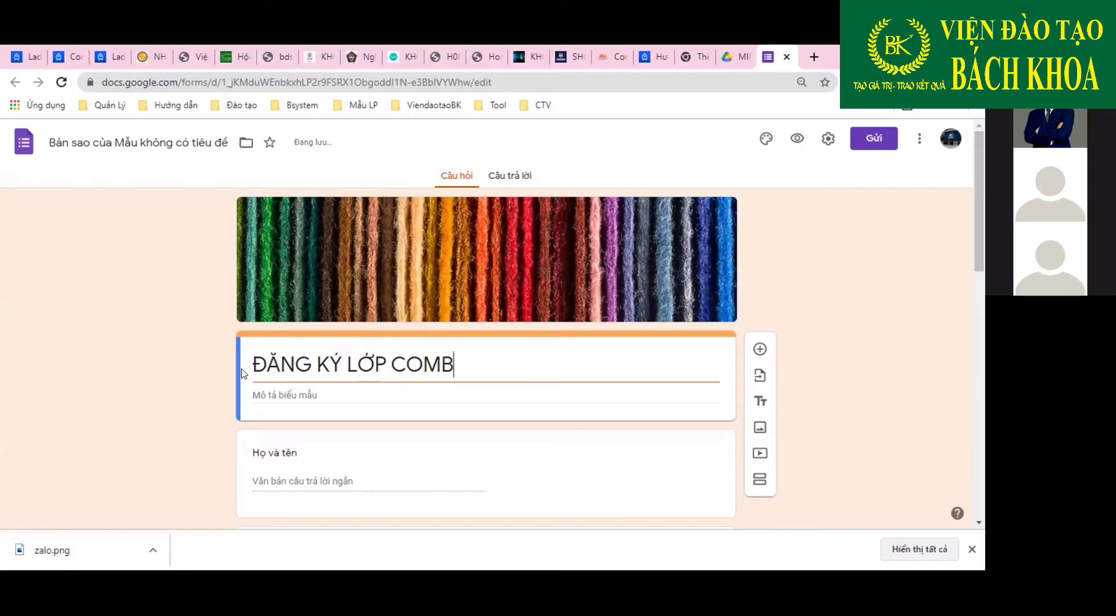
left_click(134, 184)
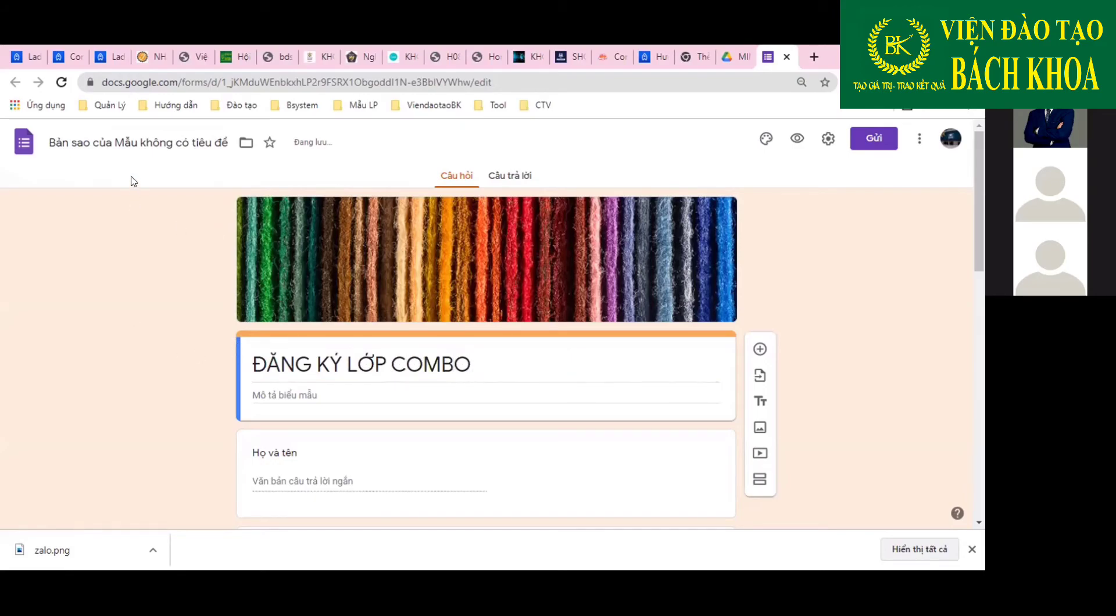
- Copy the heading and paste it as the form's file name 'ĐĂNG KÝ LỚP COMBO'
left_click(140, 138)
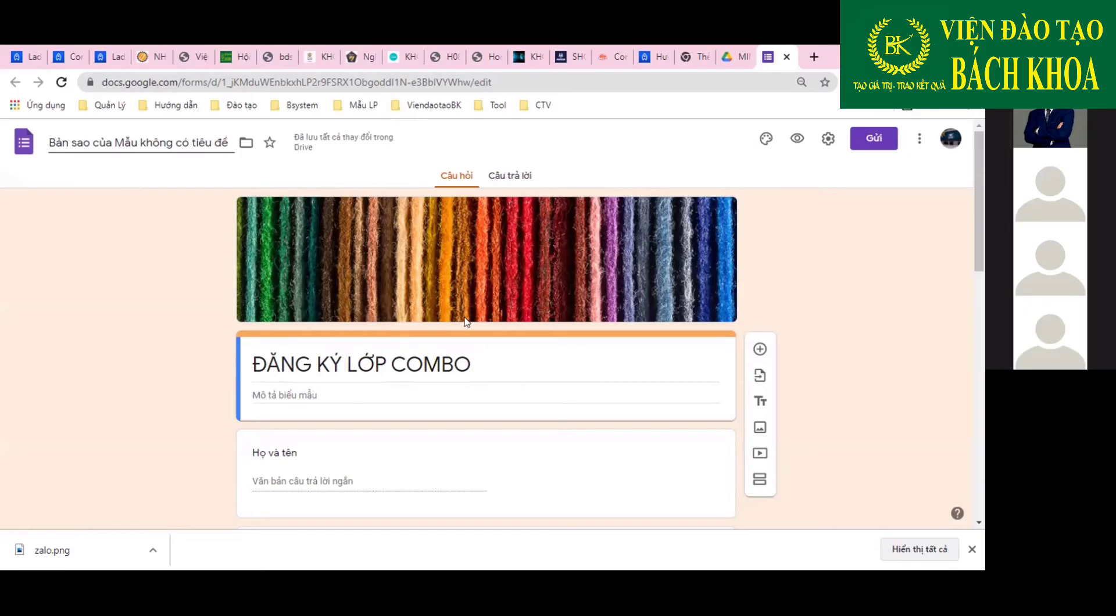
triple_click(471, 364)
key("ctrl+c")
left_click(157, 145)
key("ctrl+v")
key("Return")
- Append the contact's name and phone number after 'Cảm ơn bạn đã đăng ký !'
scroll(807, 363, "down", 3)
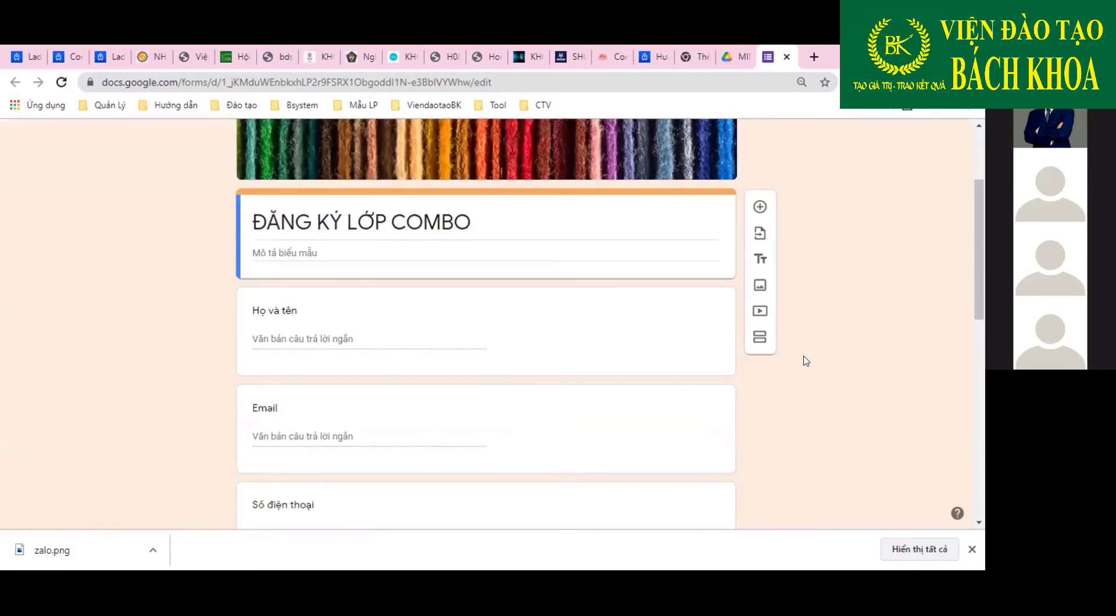
scroll(807, 362, "down", 10)
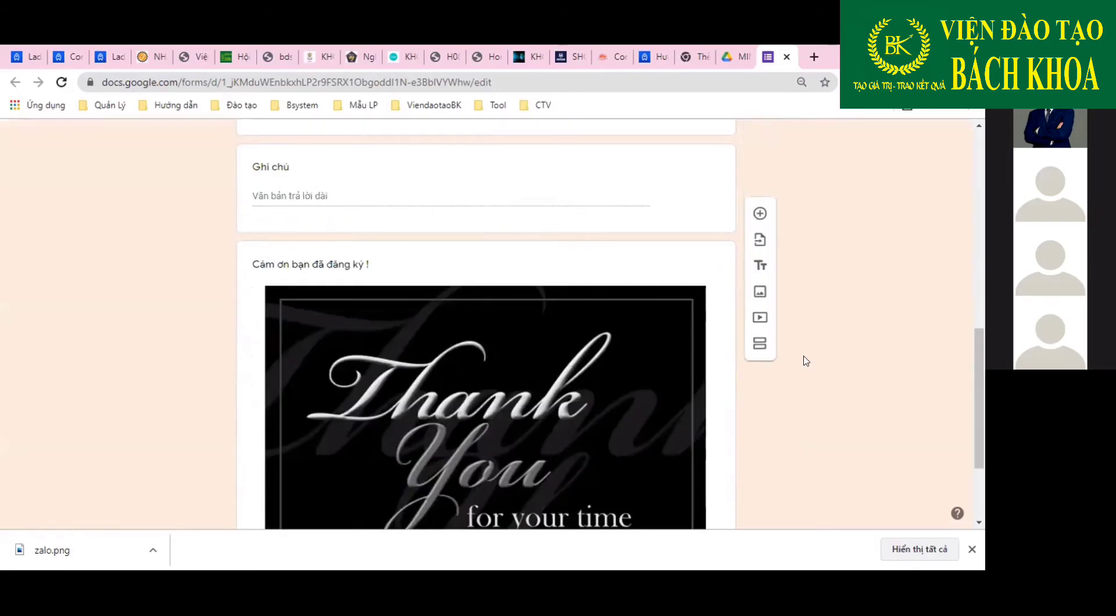
scroll(374, 348, "up", 4)
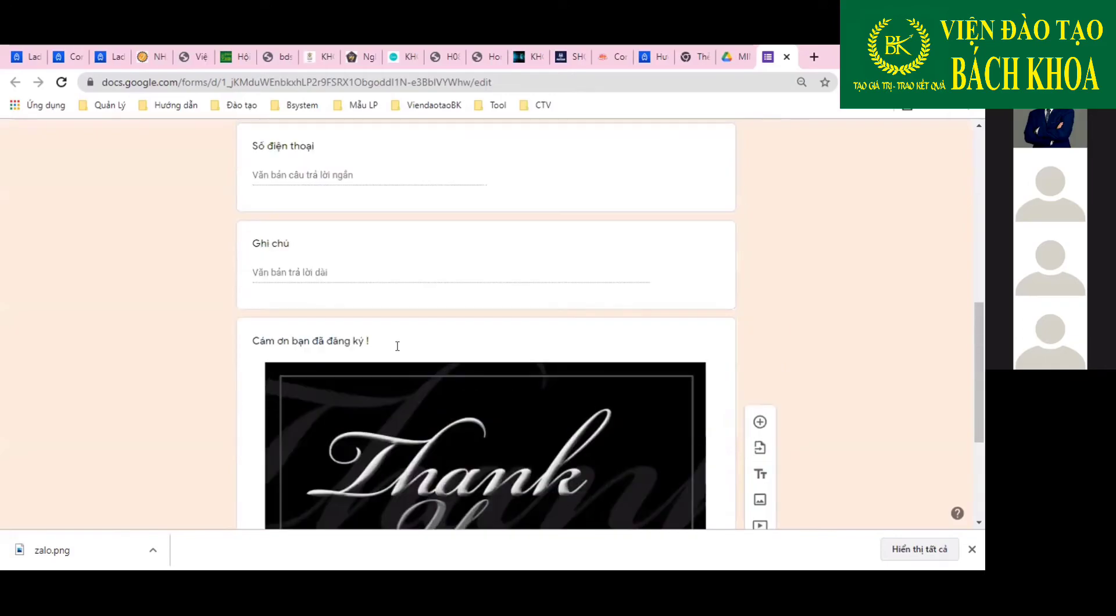
left_click(390, 348)
left_click(390, 348)
type("mR")
key("BackSpace")
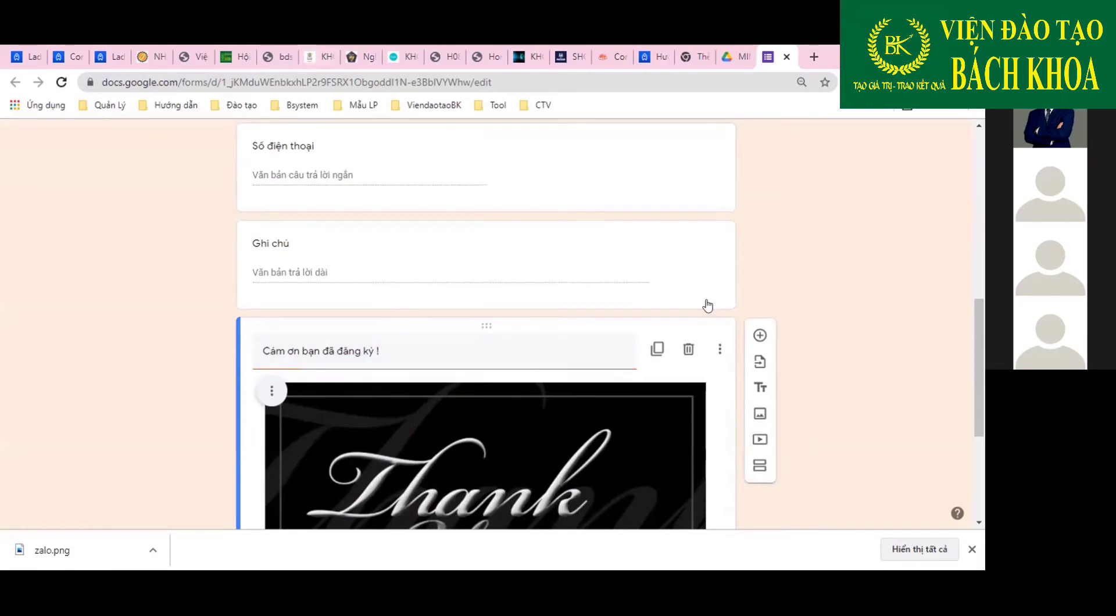
left_click(388, 350)
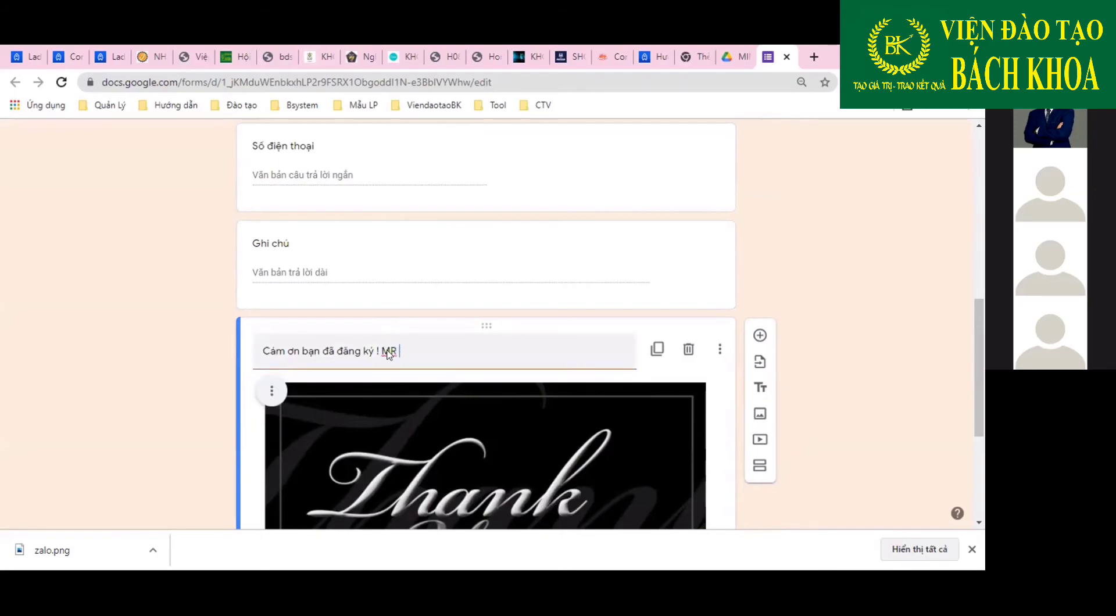
key("ctrl+v")
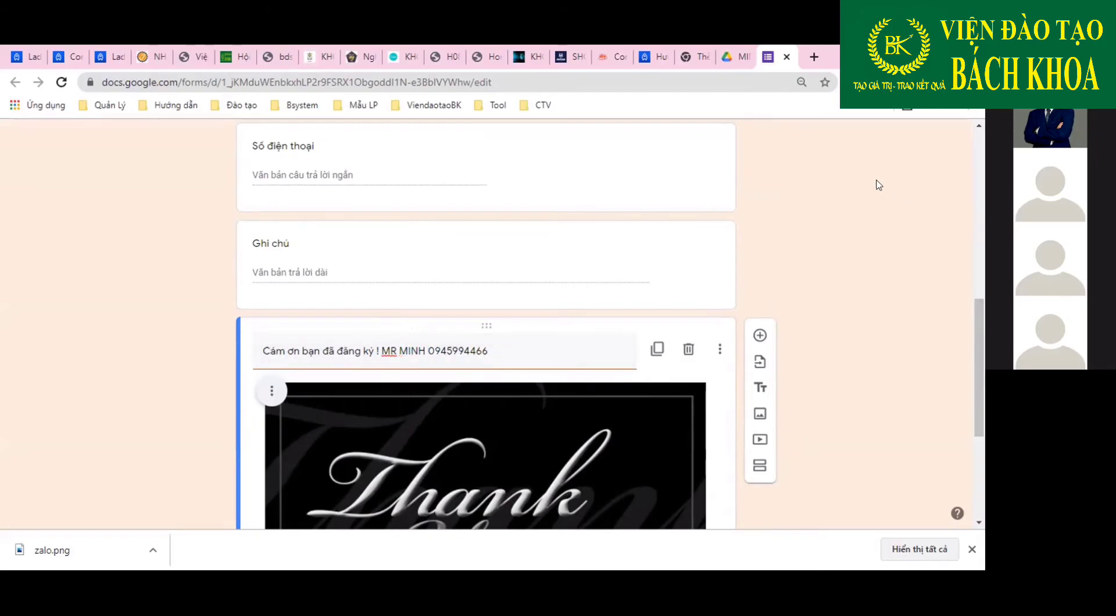
scroll(839, 358, "up", 10)
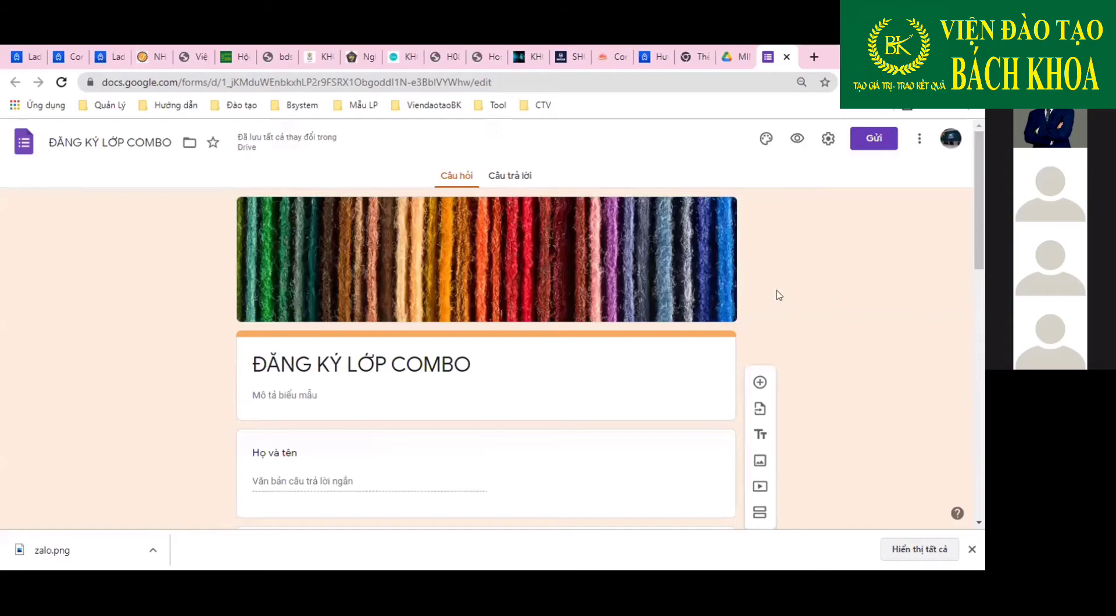
- Link the form's responses to a new spreadsheet, 'ĐĂNG KÝ LỚP COMBO (Câu trả lời)'
left_click(510, 175)
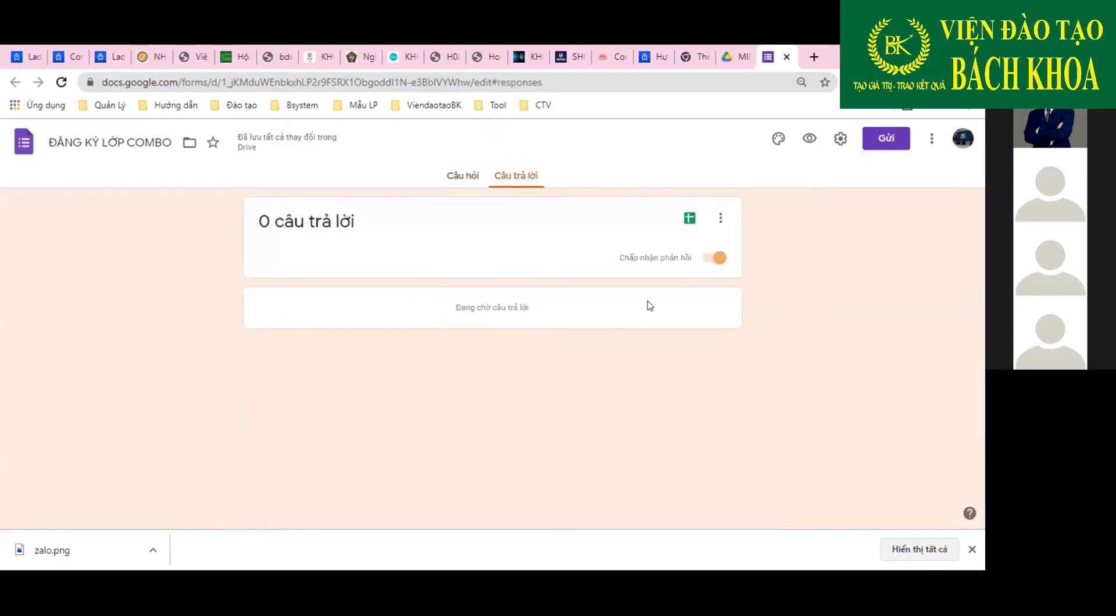
left_click(690, 218)
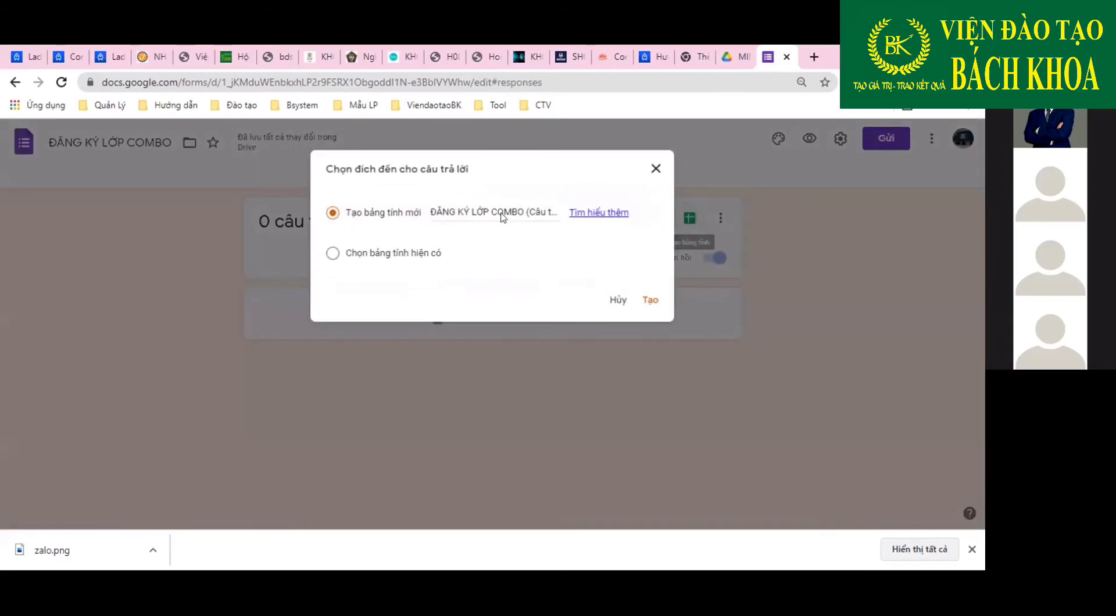
left_click(632, 292)
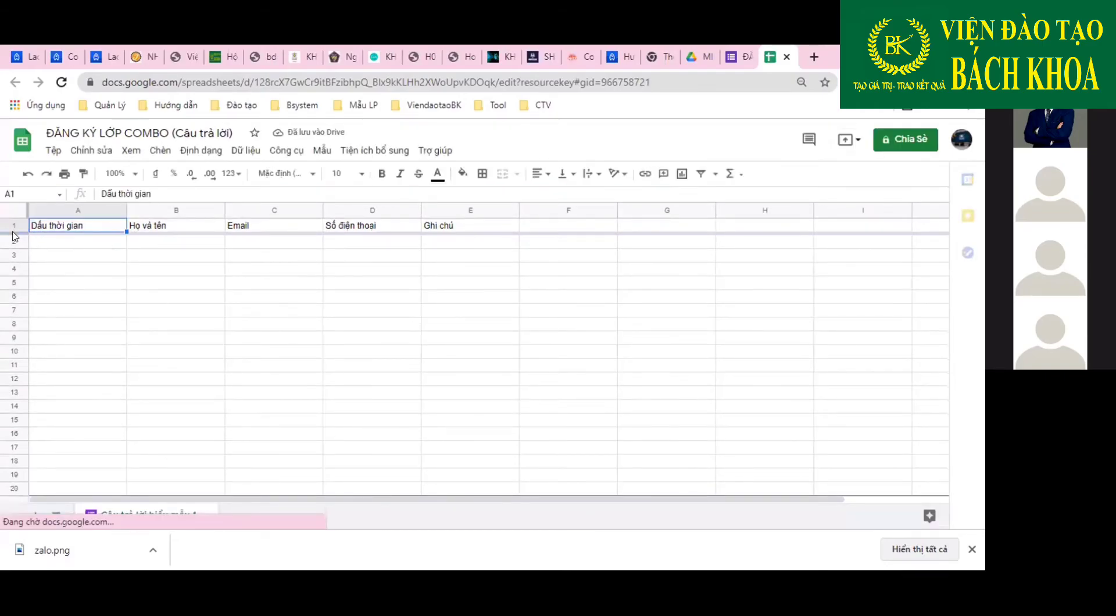
- Heighten header row 1 and give it red, centred text on a yellow fill
left_click_drag(11, 235, 11, 247)
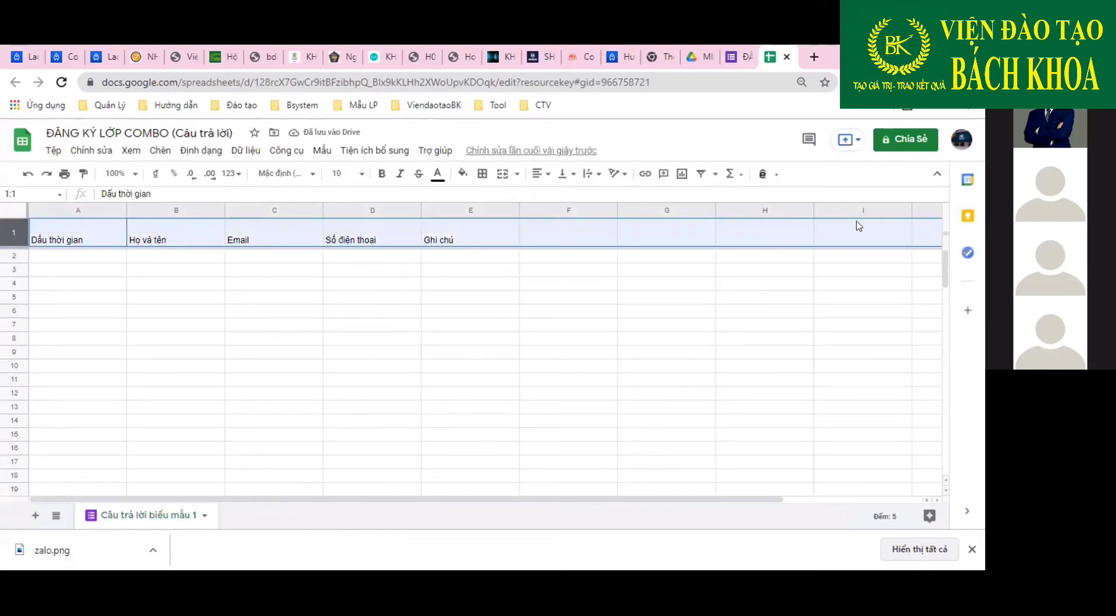
left_click(438, 174)
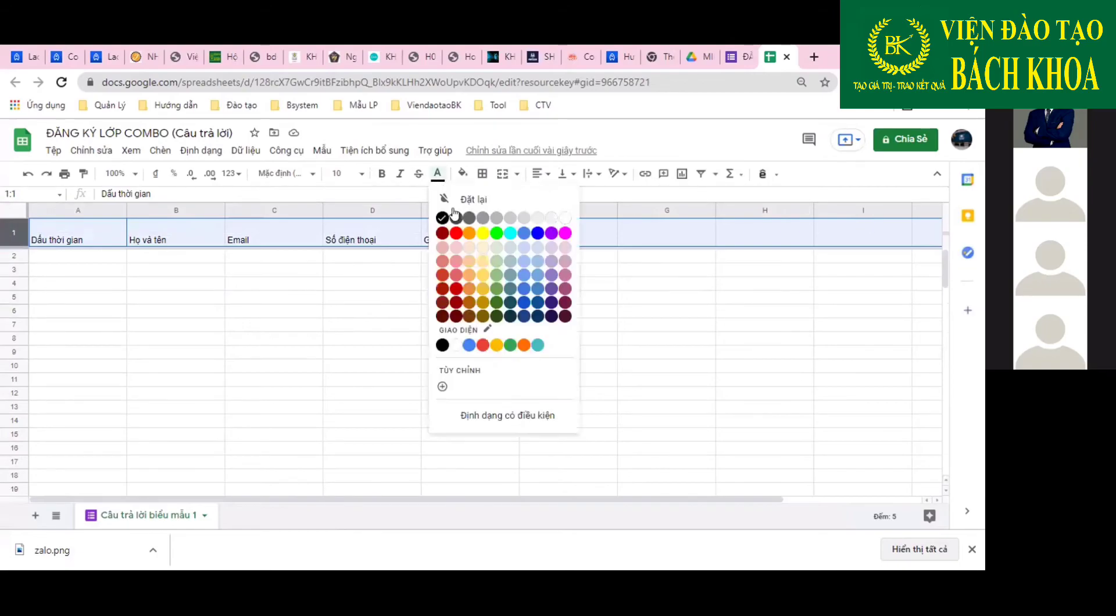
left_click(456, 233)
left_click(463, 173)
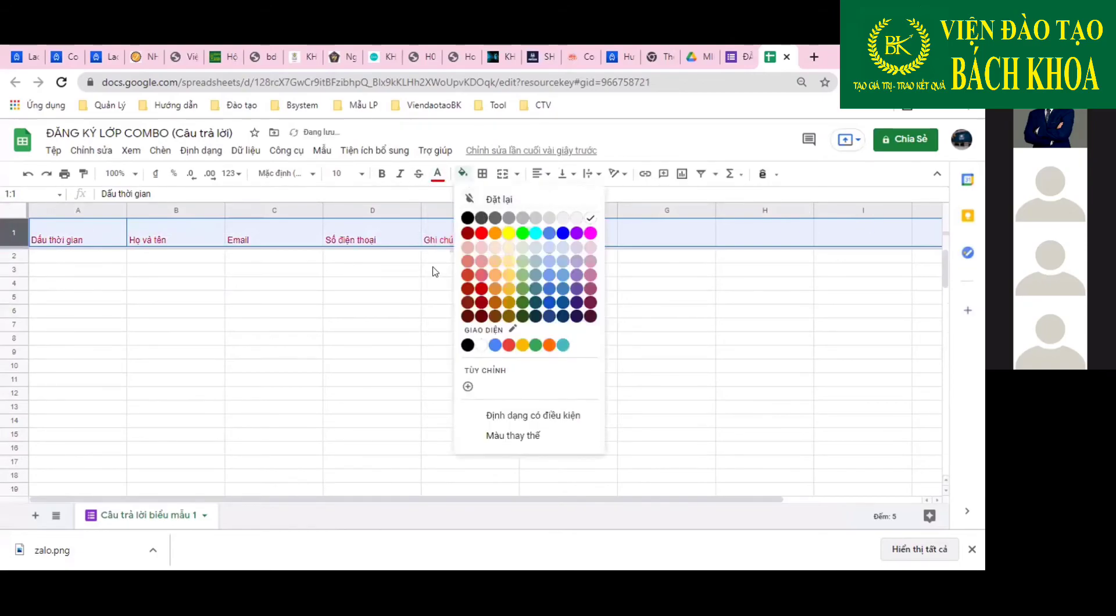
left_click(509, 233)
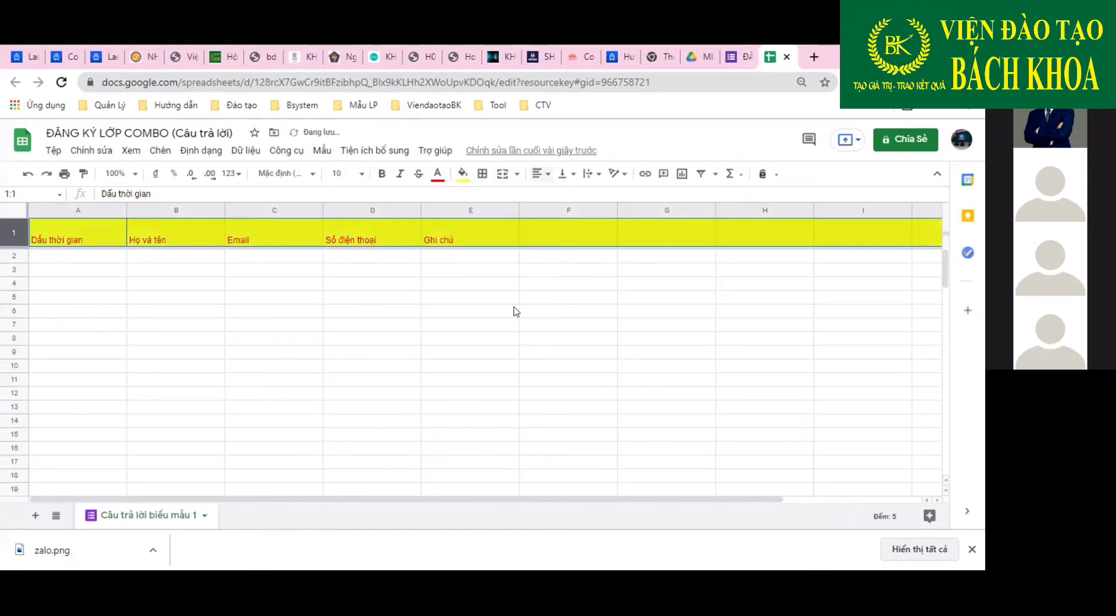
left_click(554, 195)
left_click(471, 297)
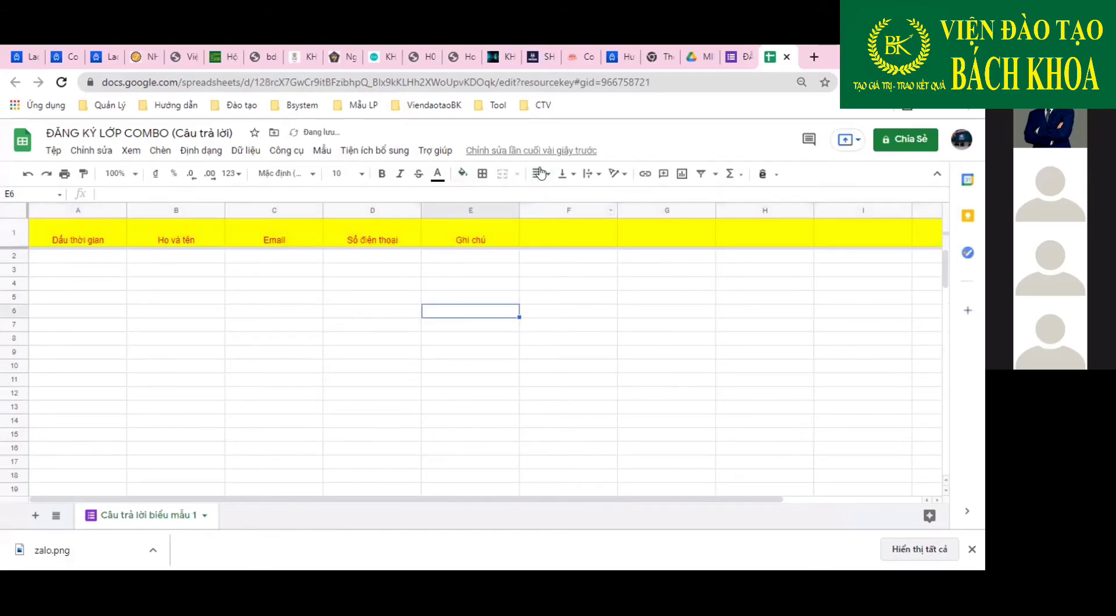
left_click(531, 294)
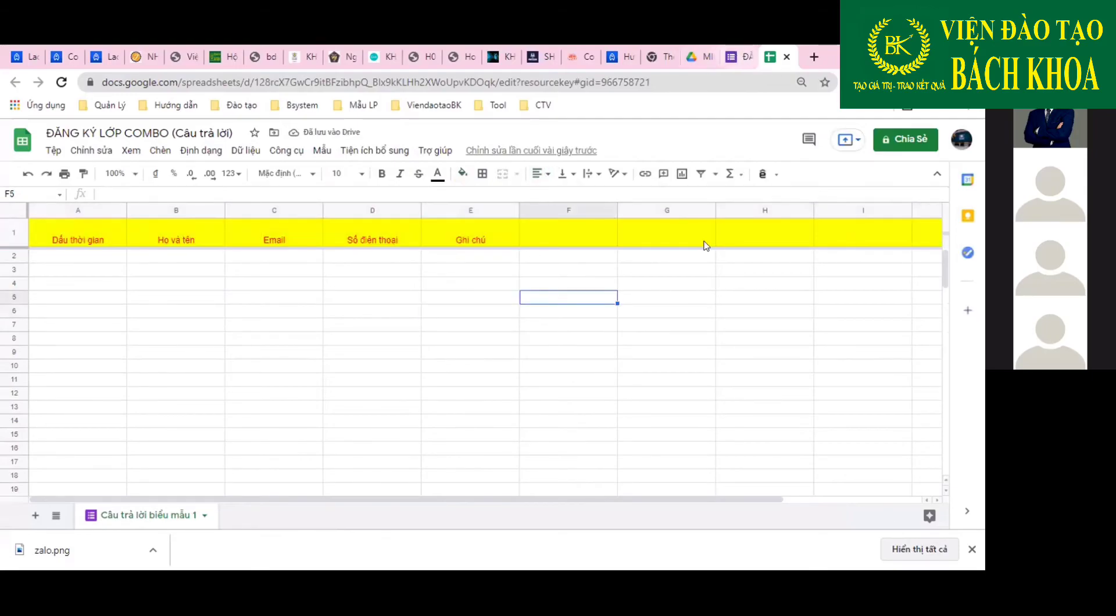
key("ctrl+shift+Tab")
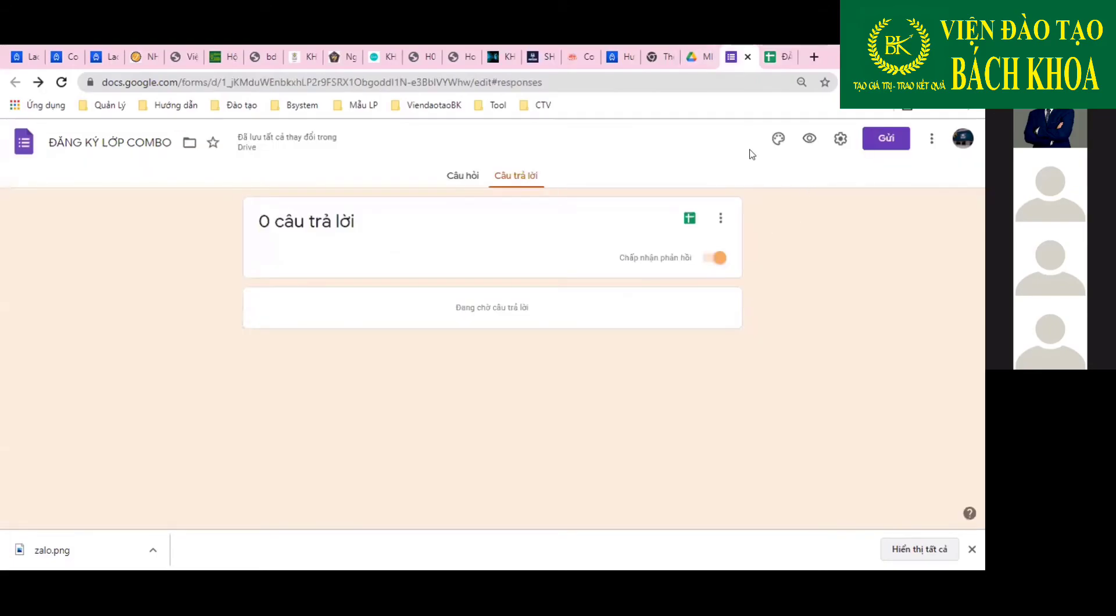
- Confirm the form shows 0 responses, then return to the Ladipage editor
left_click(456, 180)
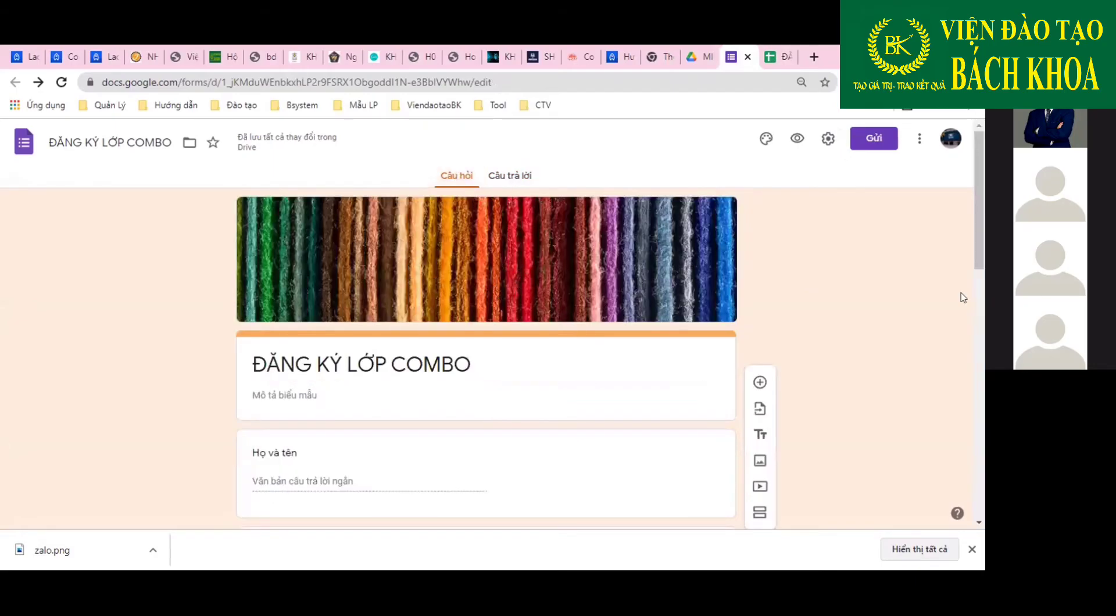
scroll(892, 309, "down", 2)
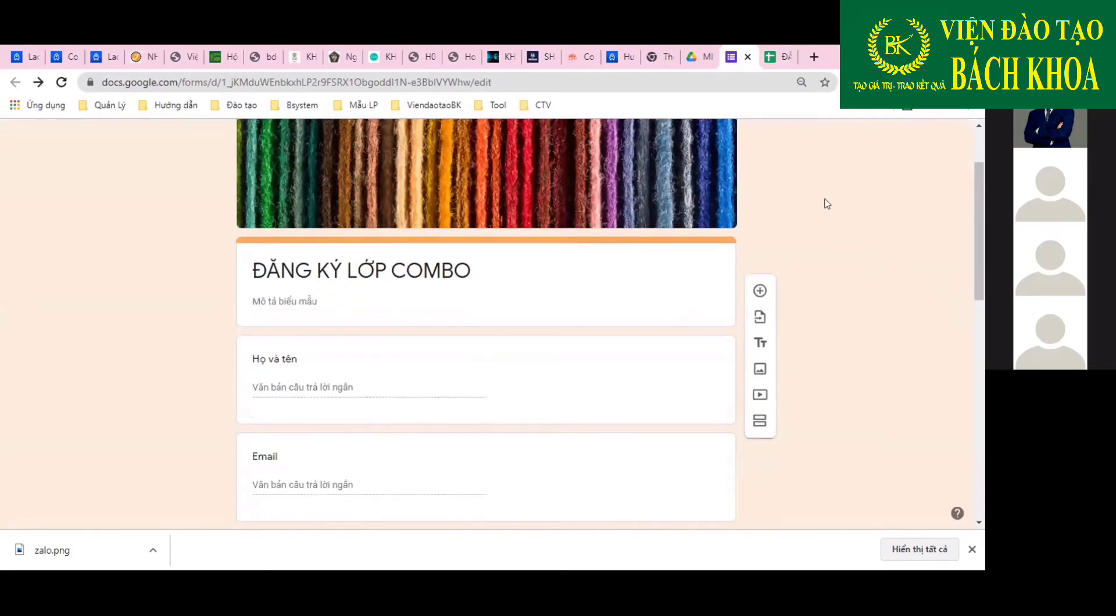
scroll(827, 204, "up", 2)
left_click(516, 178)
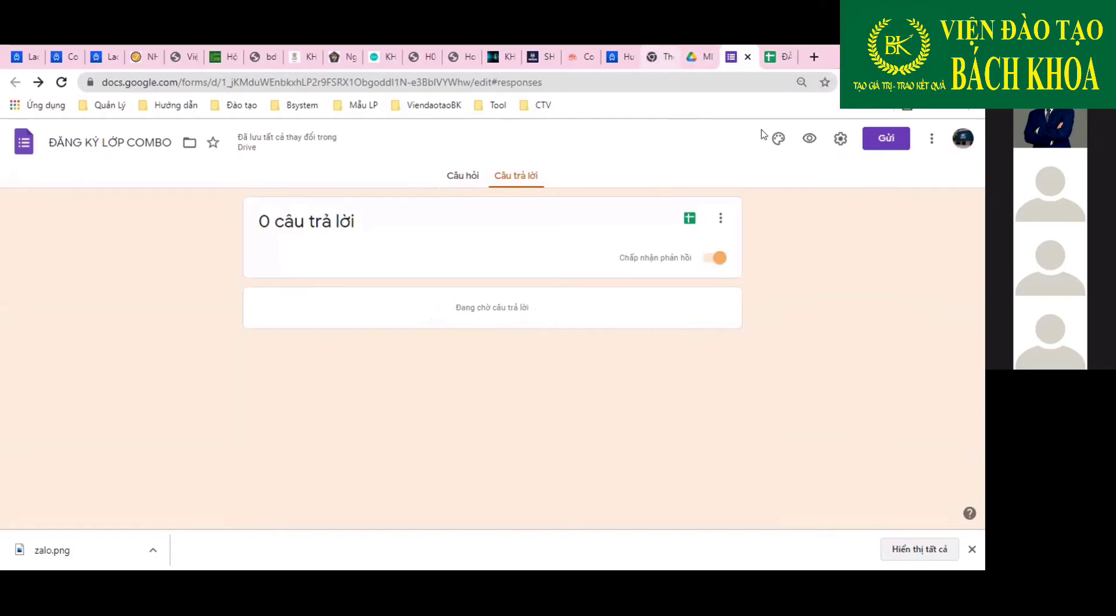
left_click(64, 56)
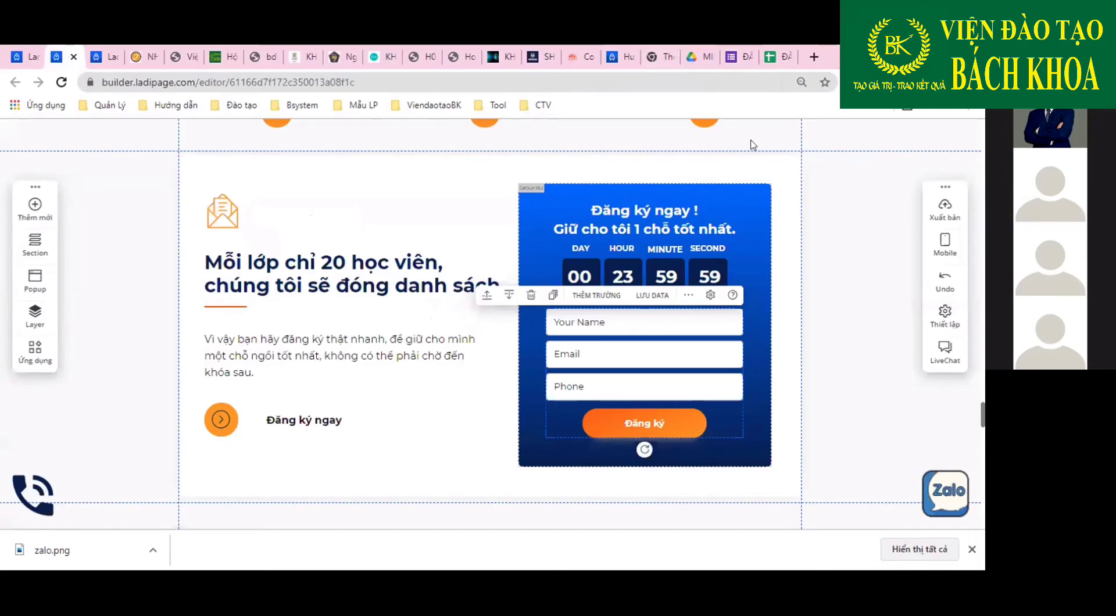
- Scroll to and select the registration signup form in the Ladipage page
left_click(839, 347)
scroll(838, 347, "down", 5)
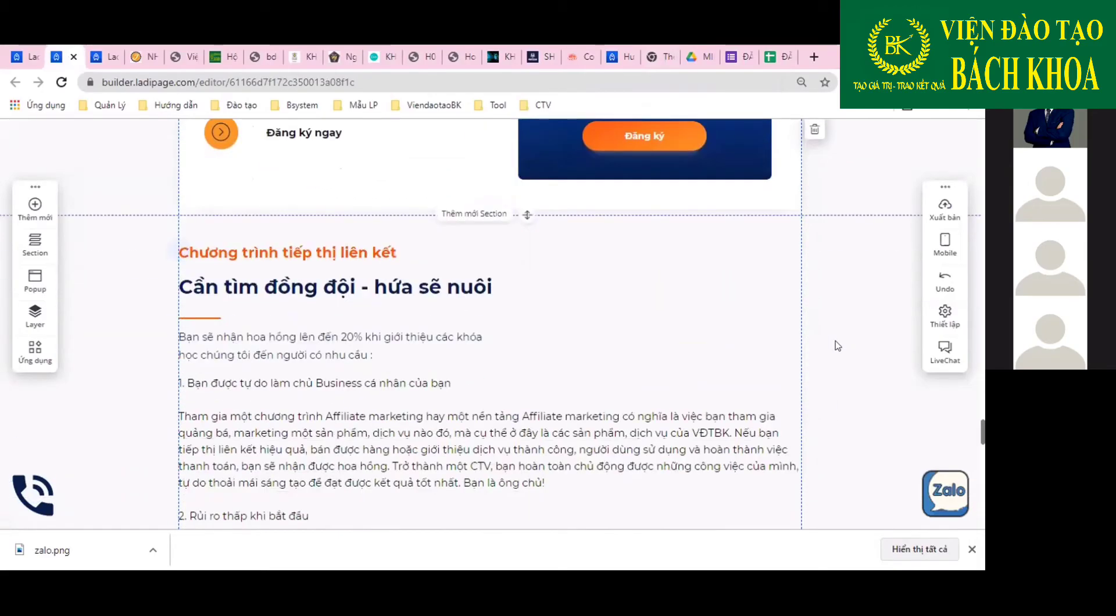
scroll(668, 285, "up", 6)
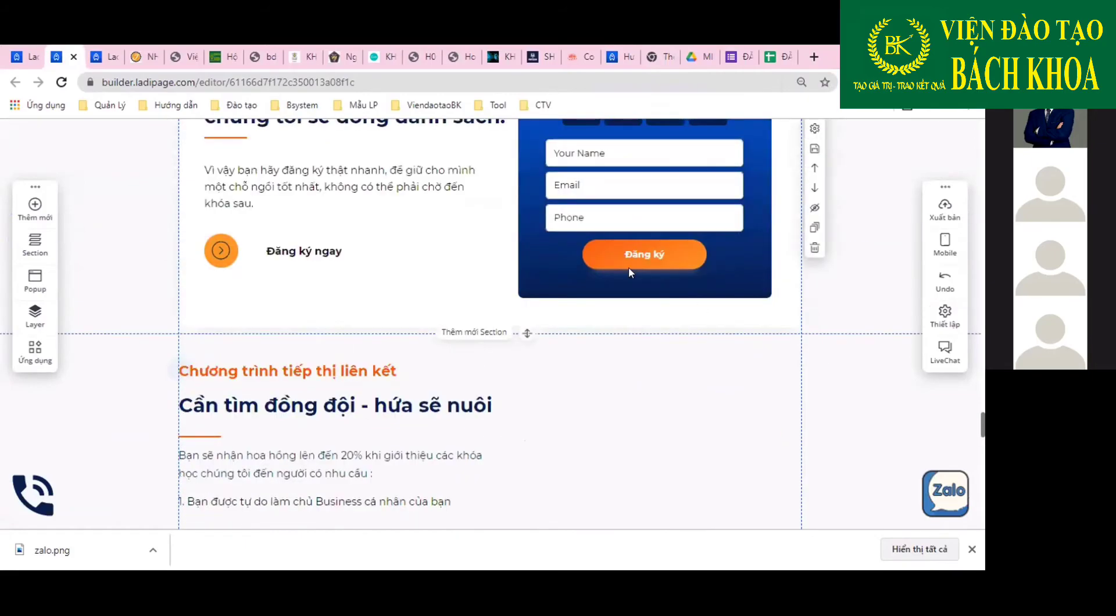
scroll(629, 272, "down", 2)
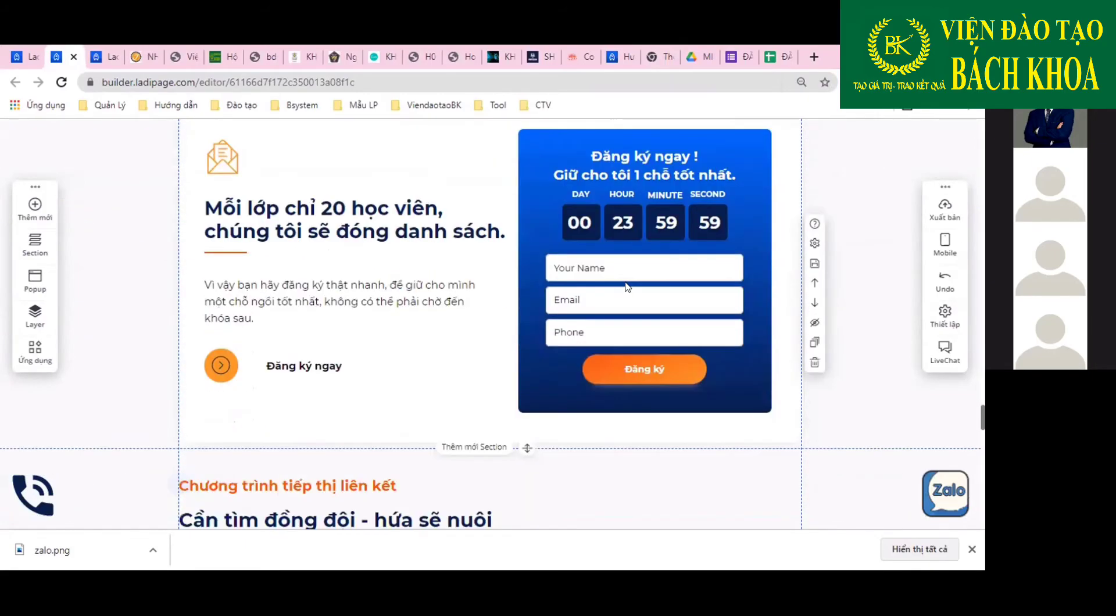
scroll(631, 243, "down", 1)
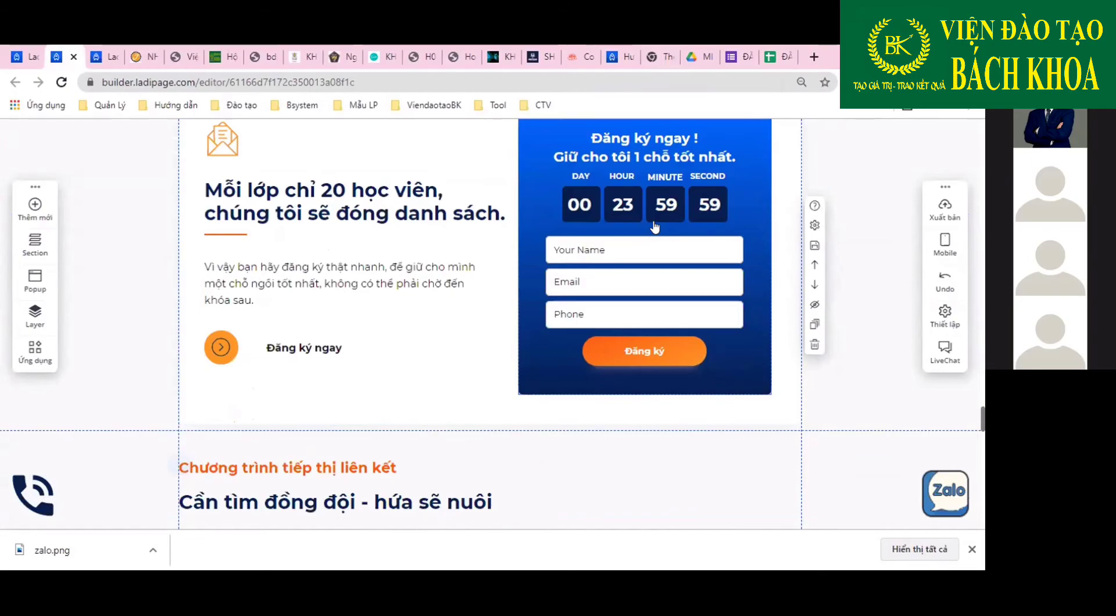
left_click(653, 228)
left_click(651, 231)
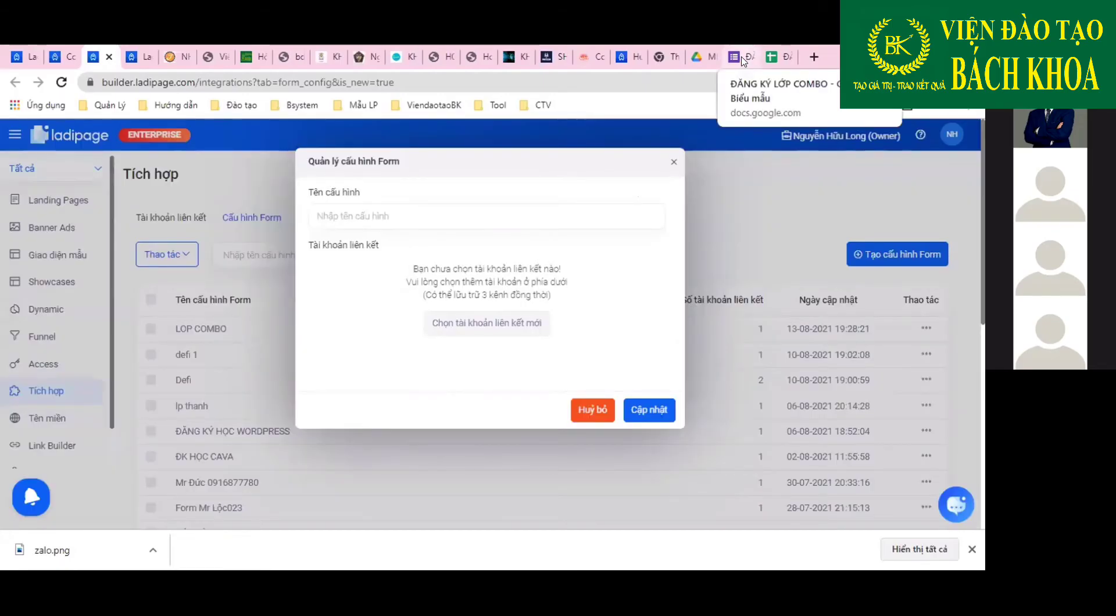
- Name the configuration with the pasted contact's name and phone number followed by COMBO
left_click(439, 218)
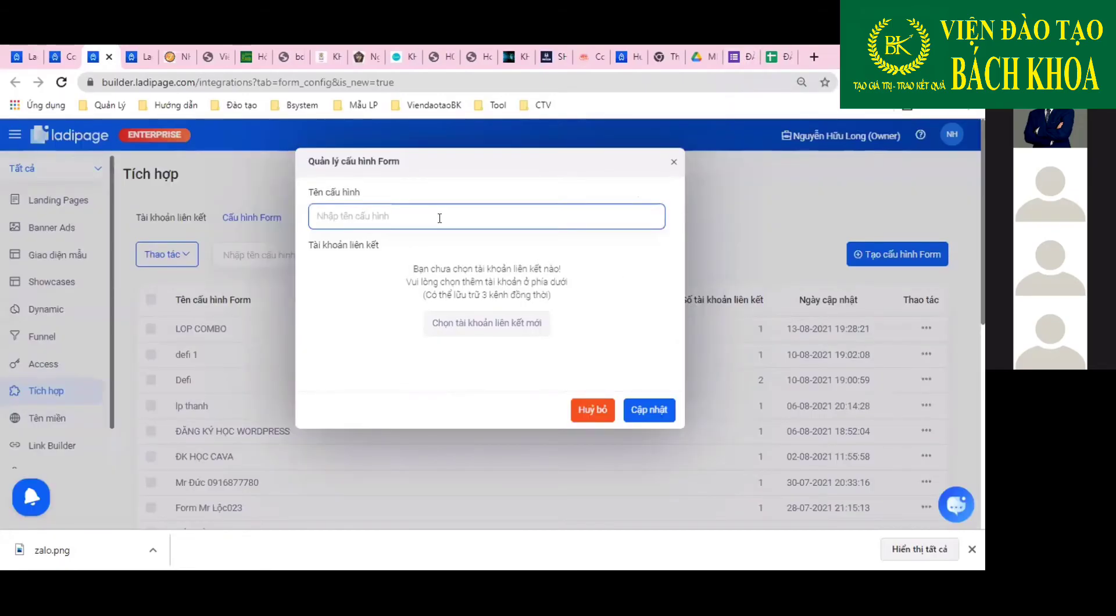
key("ctrl+v")
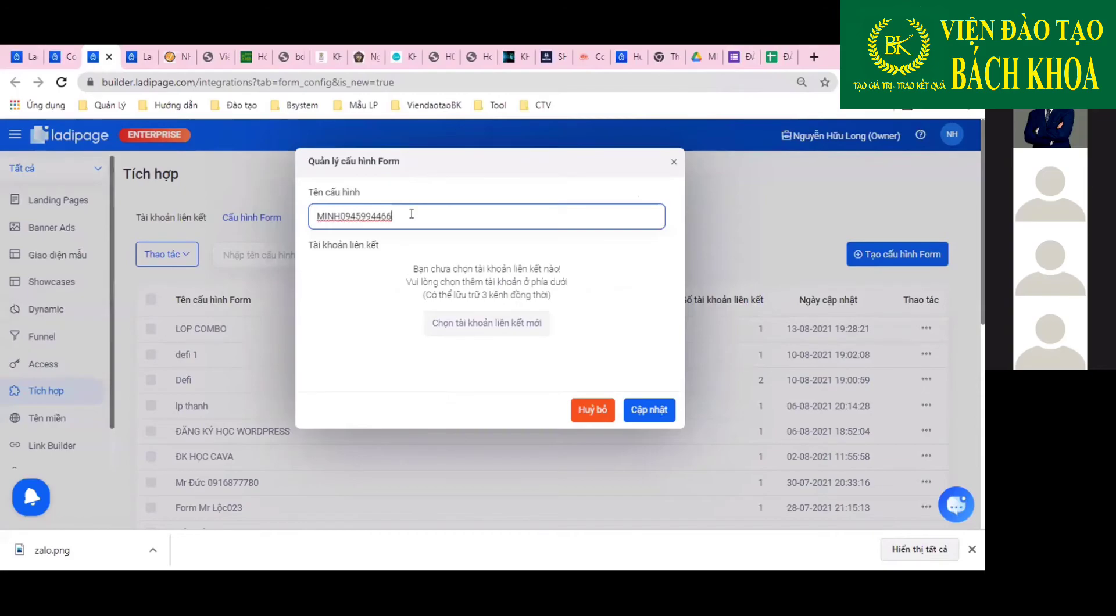
type("COMBO")
double_click(377, 216)
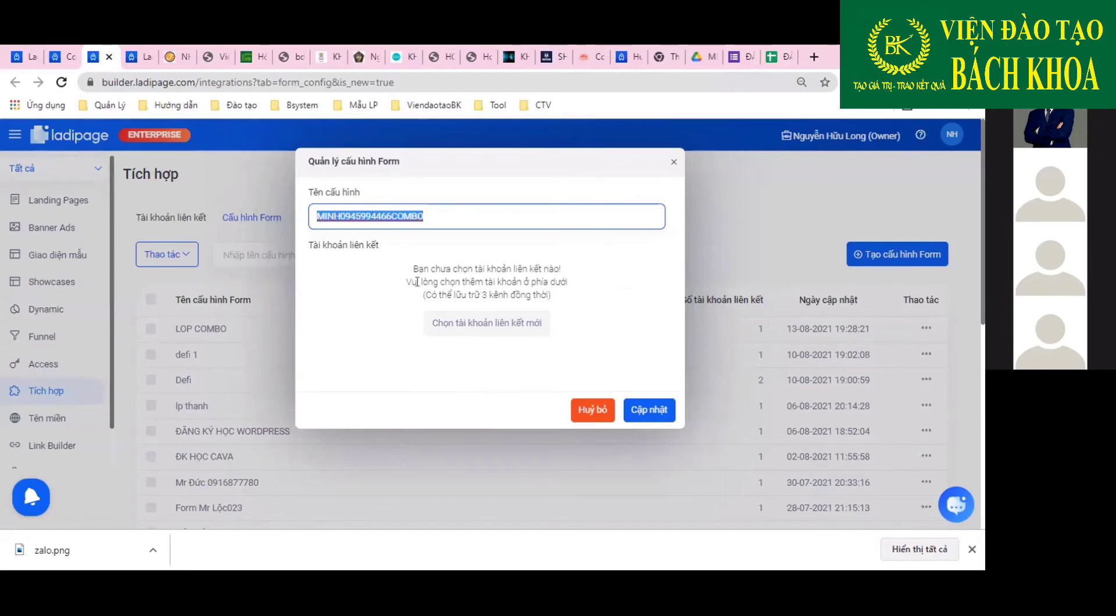
left_click(489, 330)
- Attach the default Google Forms account to the configuration, then return to the form
scroll(561, 309, "down", 3)
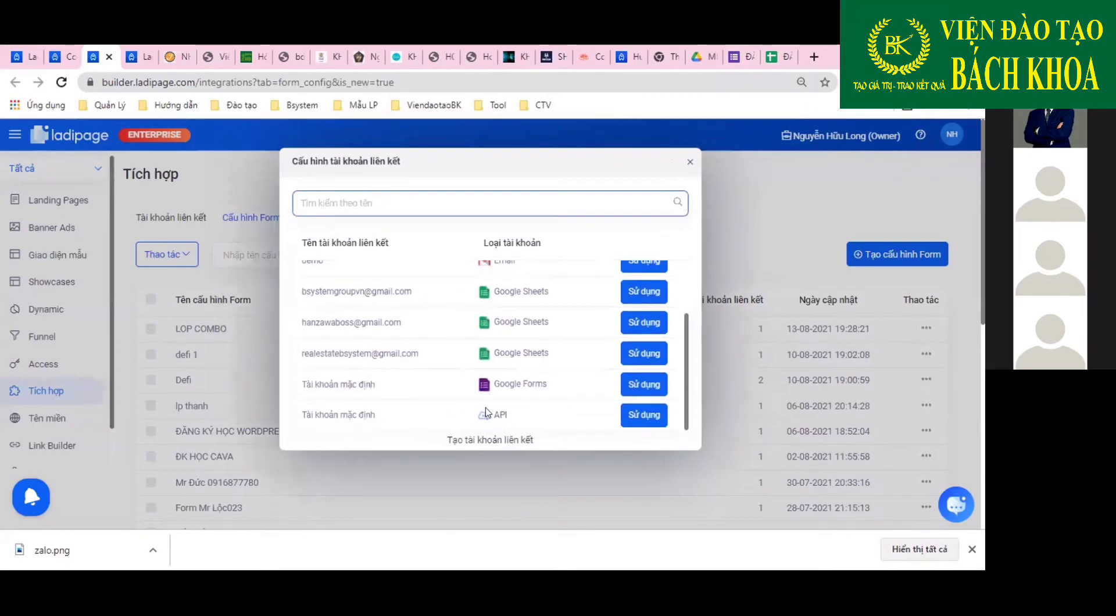
left_click(640, 384)
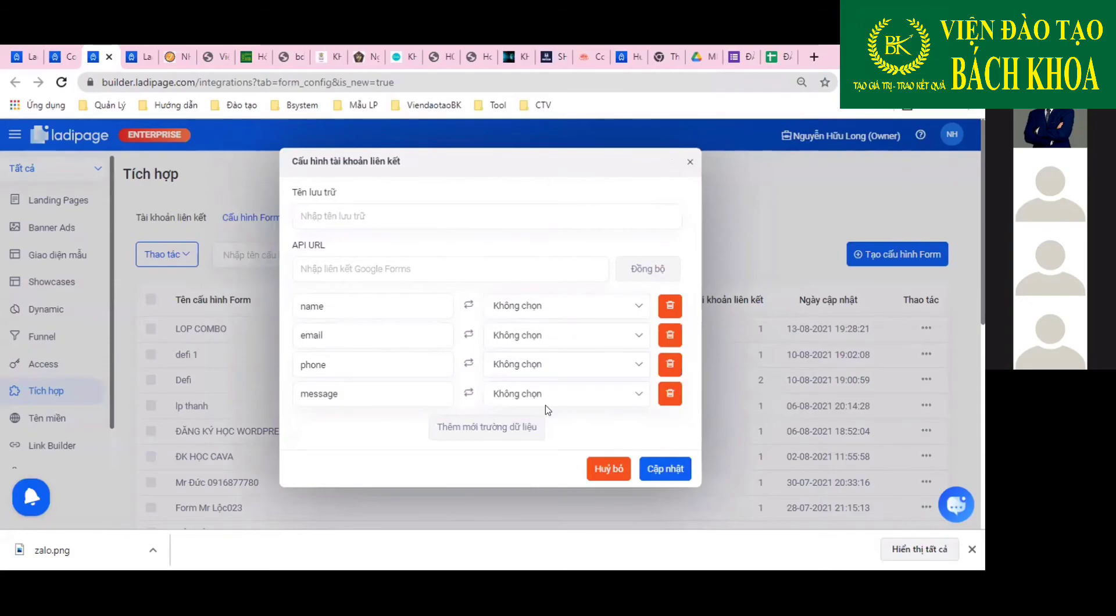
left_click(413, 269)
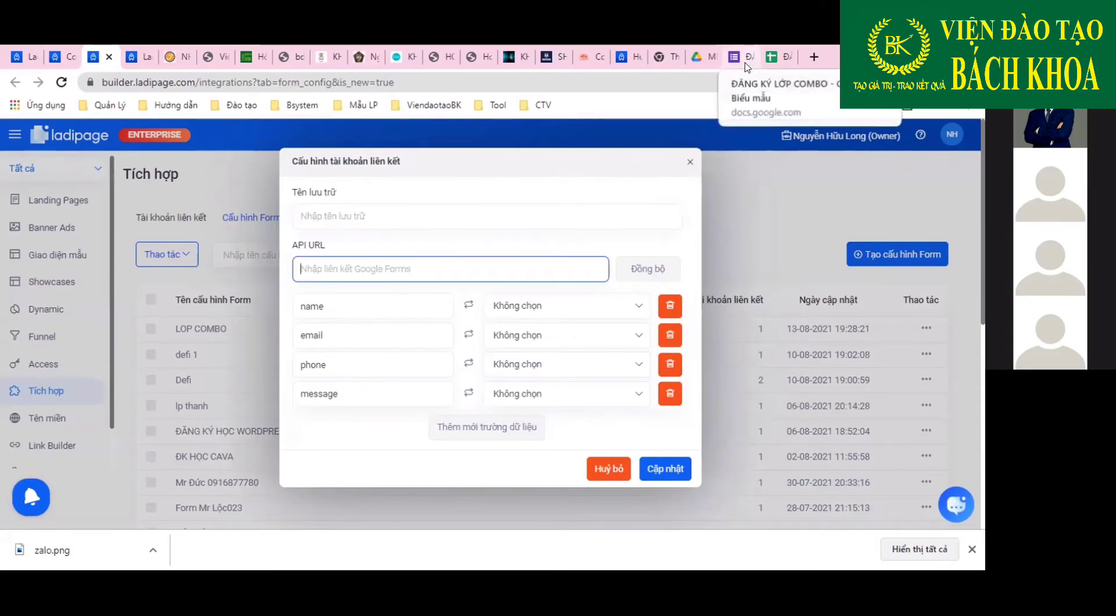
left_click(746, 63)
left_click(466, 179)
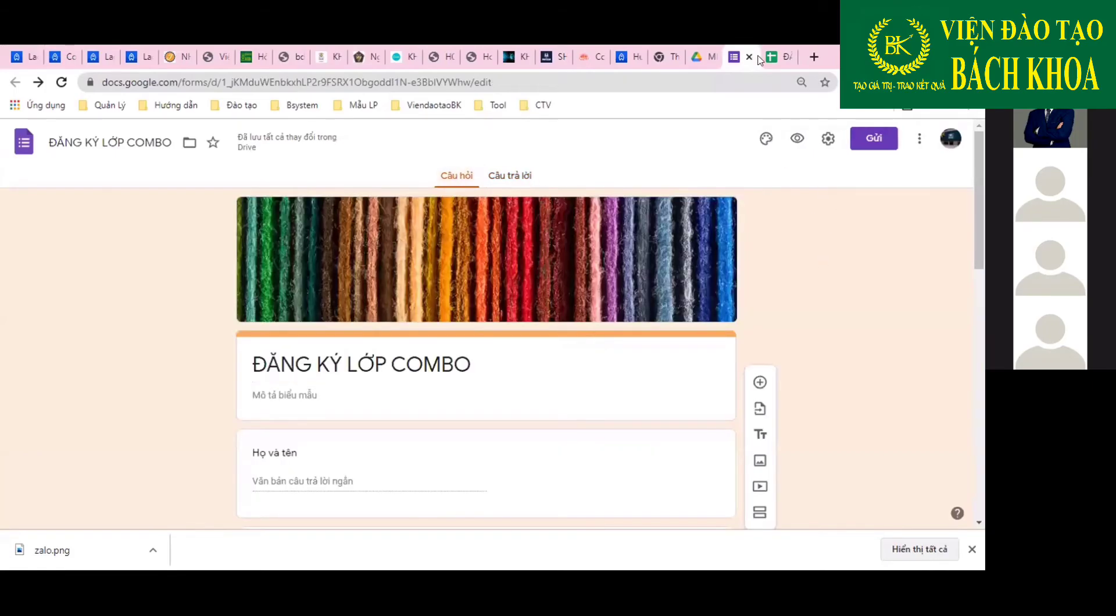
- Copy the form's shareable link and return to Ladipage's integrations page
left_click(874, 140)
left_click(433, 237)
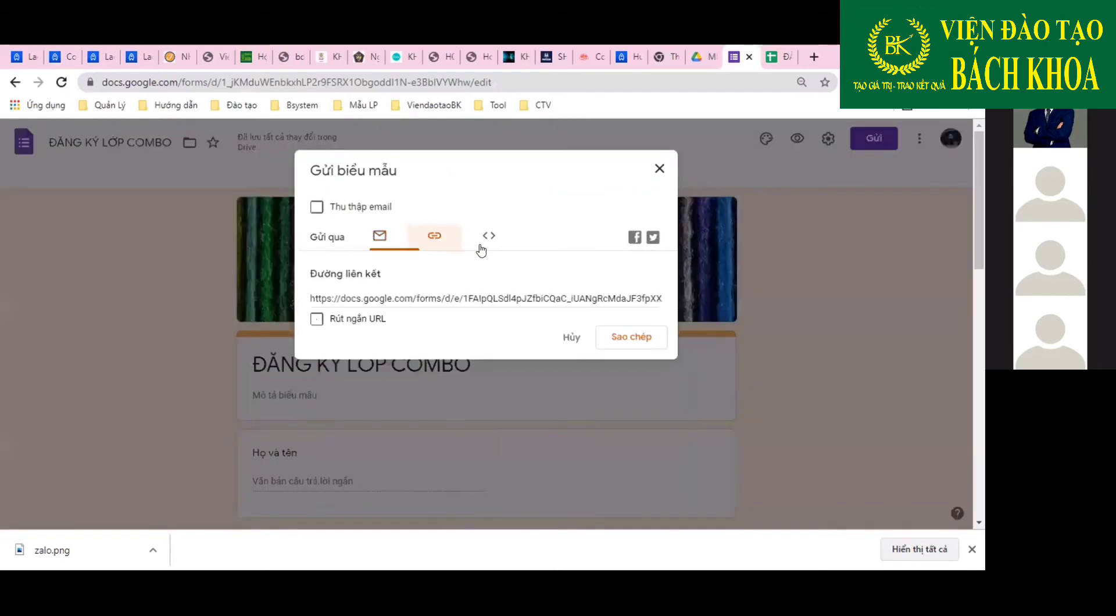
left_click(634, 340)
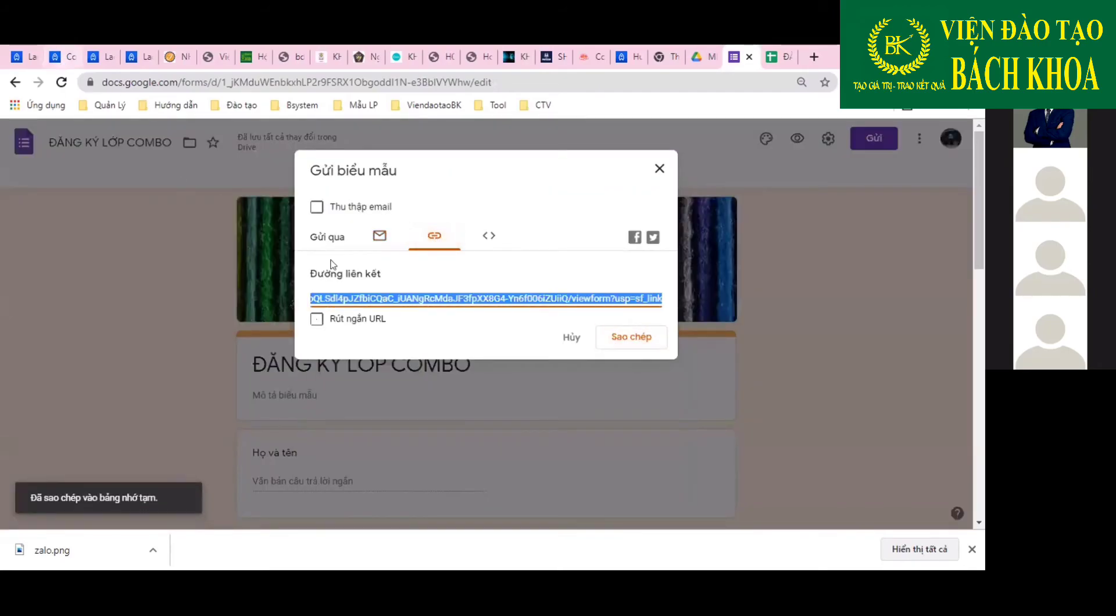
left_click(63, 57)
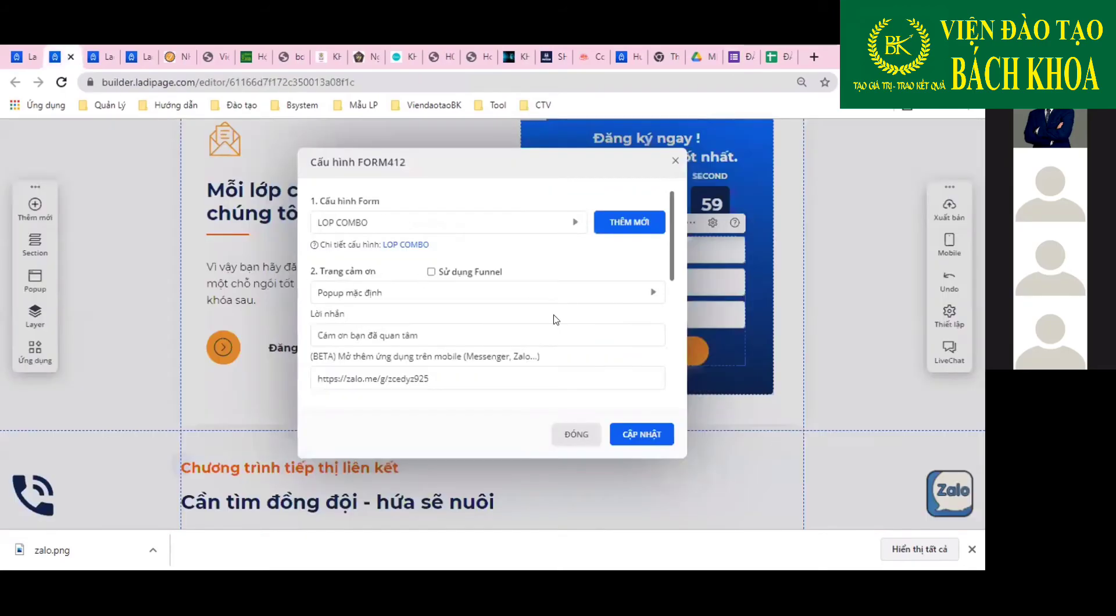
left_click(101, 58)
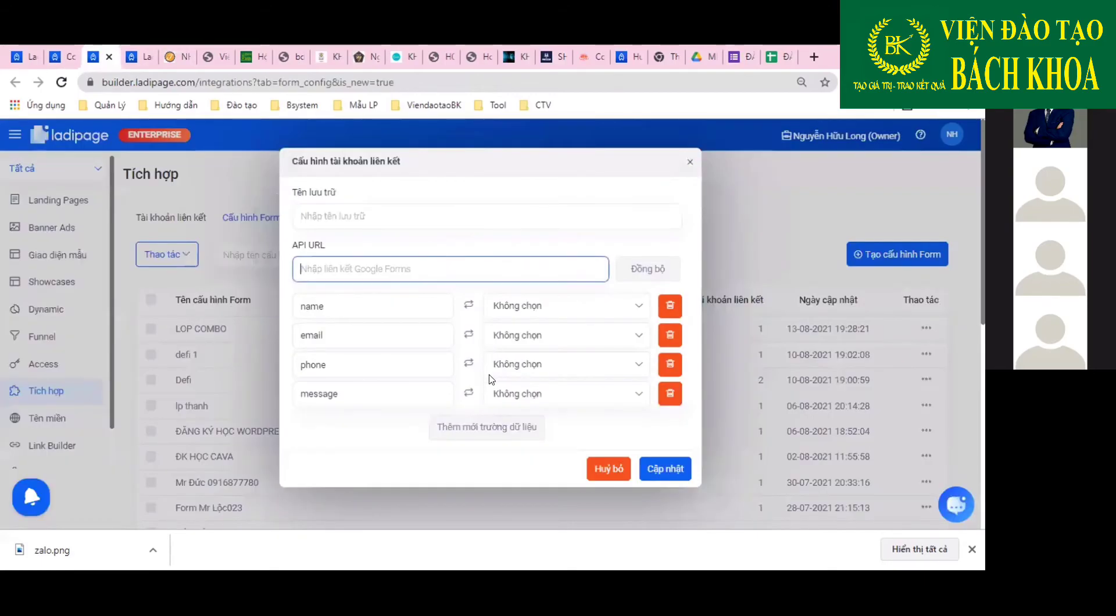
- Paste the form link into API URL and sync the Google Form's questions
right_click(451, 264)
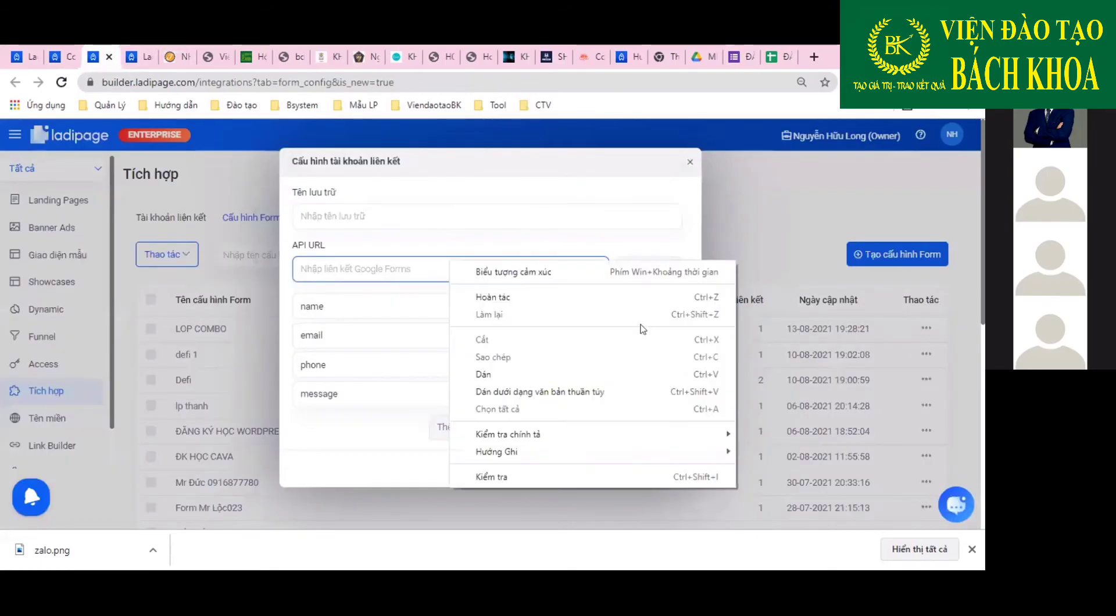
left_click(482, 373)
left_click(637, 306)
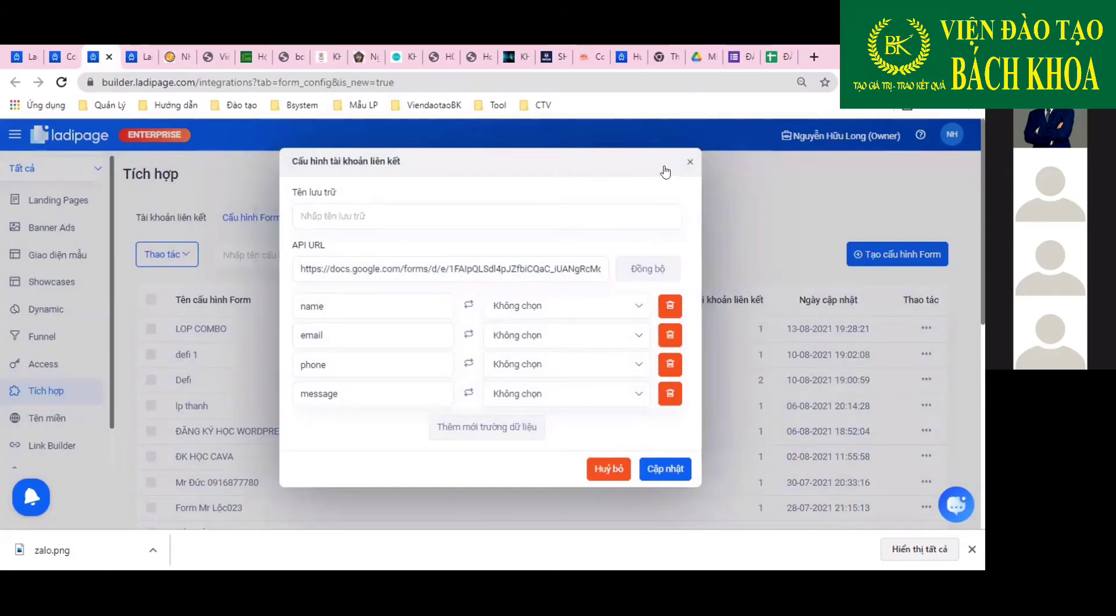
left_click(567, 306)
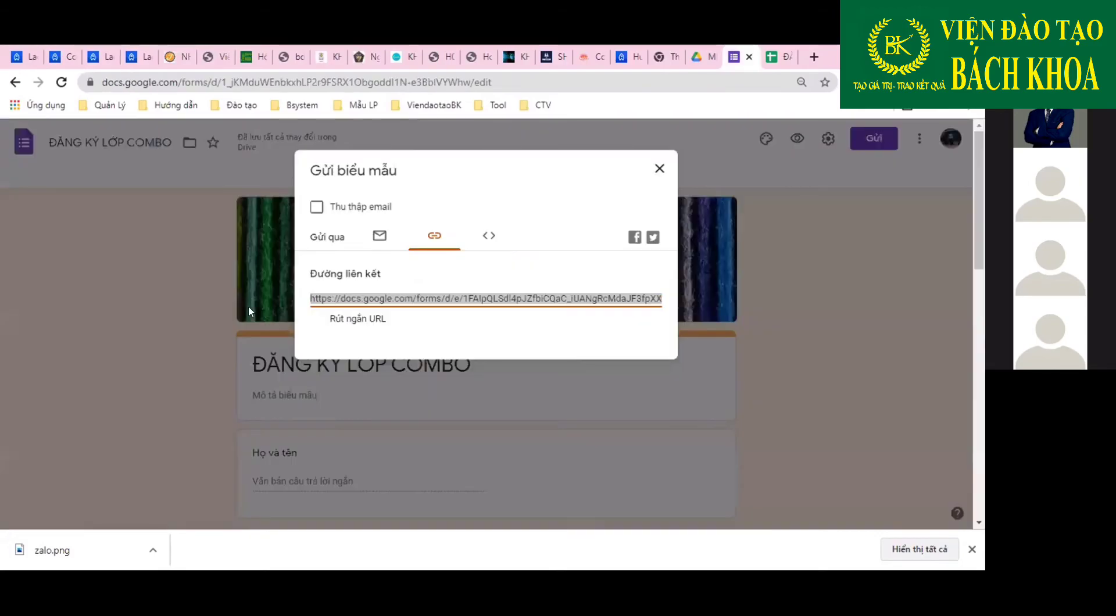
left_click(429, 145)
left_click(640, 332)
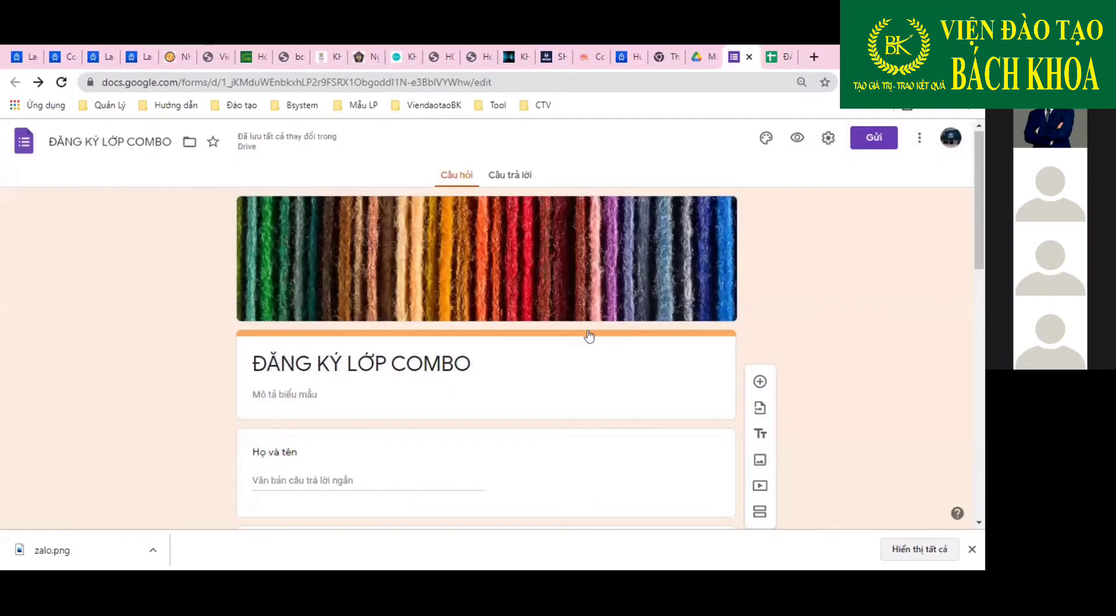
key("ctrl+3")
- Map name, email, phone and message to Họ và tên, Email, Số điện thoại, Ghi chú
left_click(593, 341)
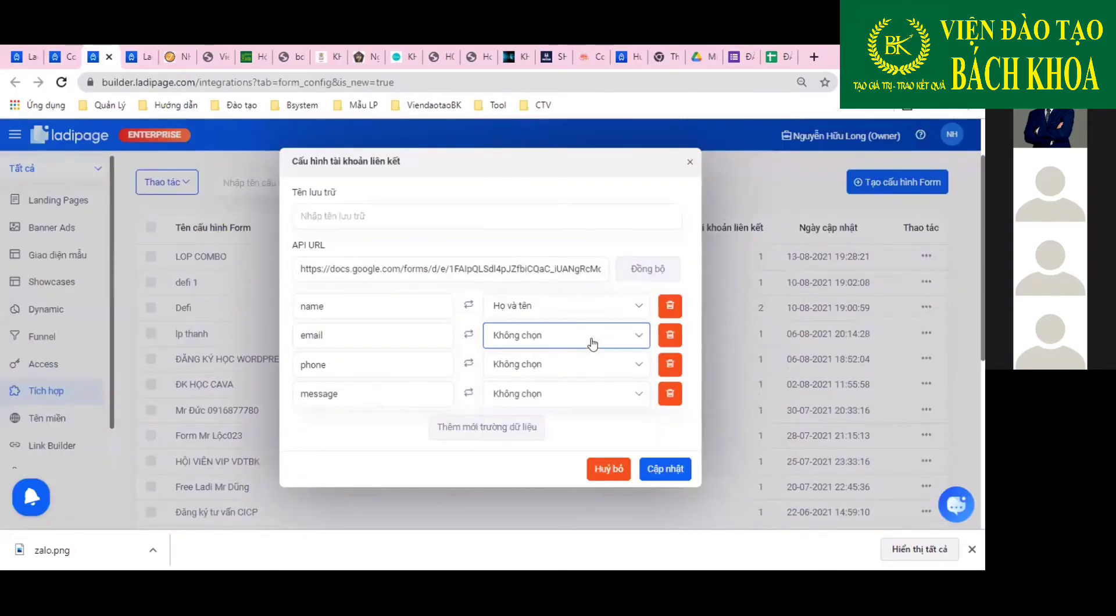
left_click(564, 343)
left_click(504, 256)
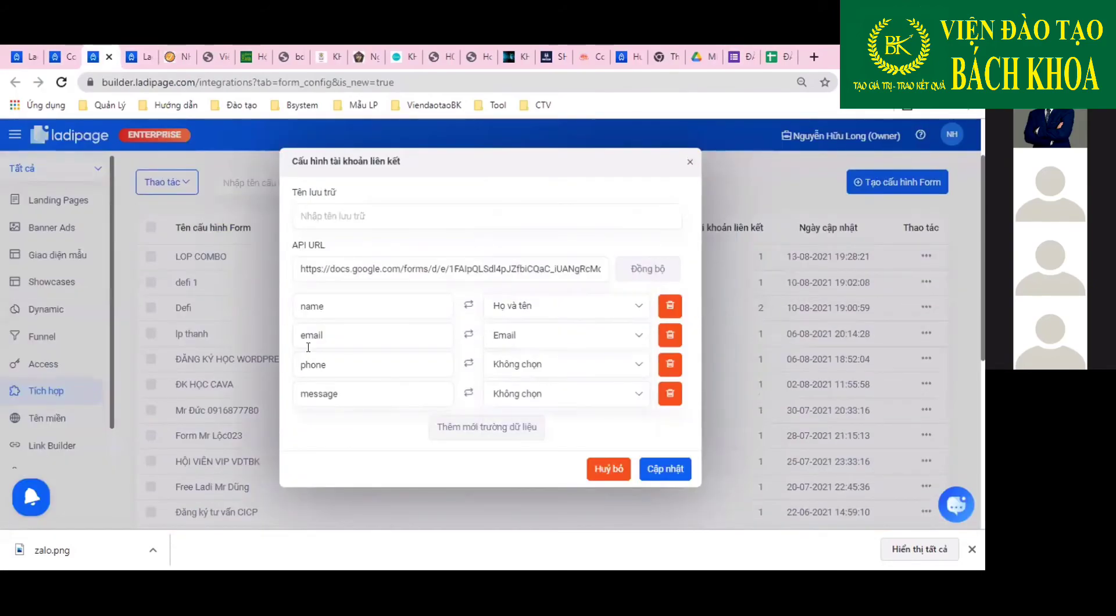
left_click(575, 376)
left_click(523, 316)
left_click(512, 400)
left_click(514, 367)
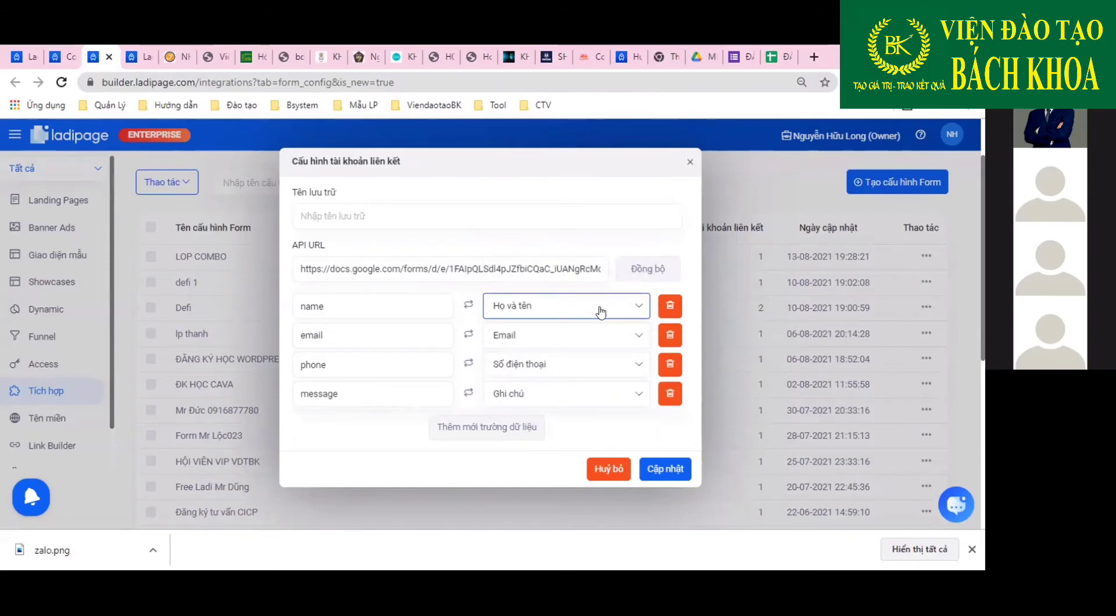
left_click(471, 214)
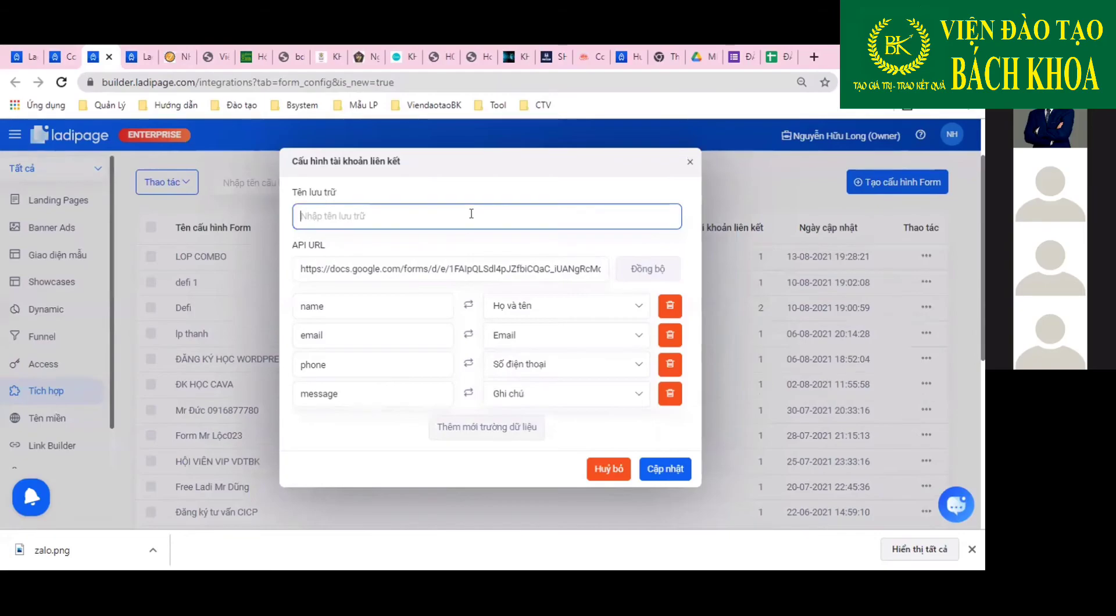
- Paste the account's storage name into Tên lưu trữ and add 'CO' to make it a COMBO name
left_click(657, 296)
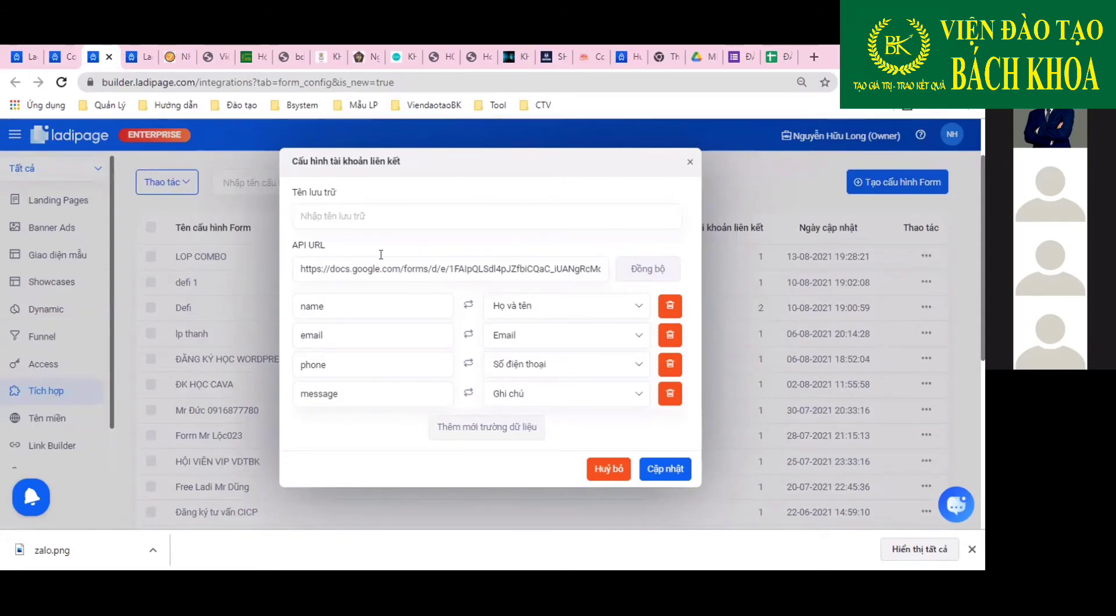
left_click(365, 214)
key("ctrl+v")
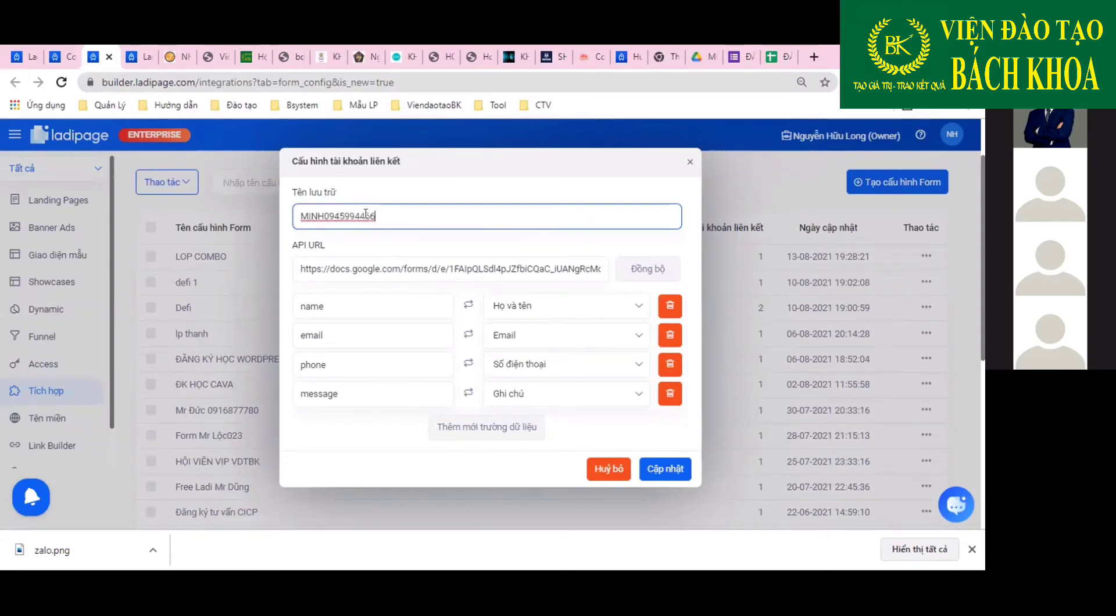
type("CO")
- Save the linked account as a new form configuration, confirm the notice, and return to the editor
left_click(665, 470)
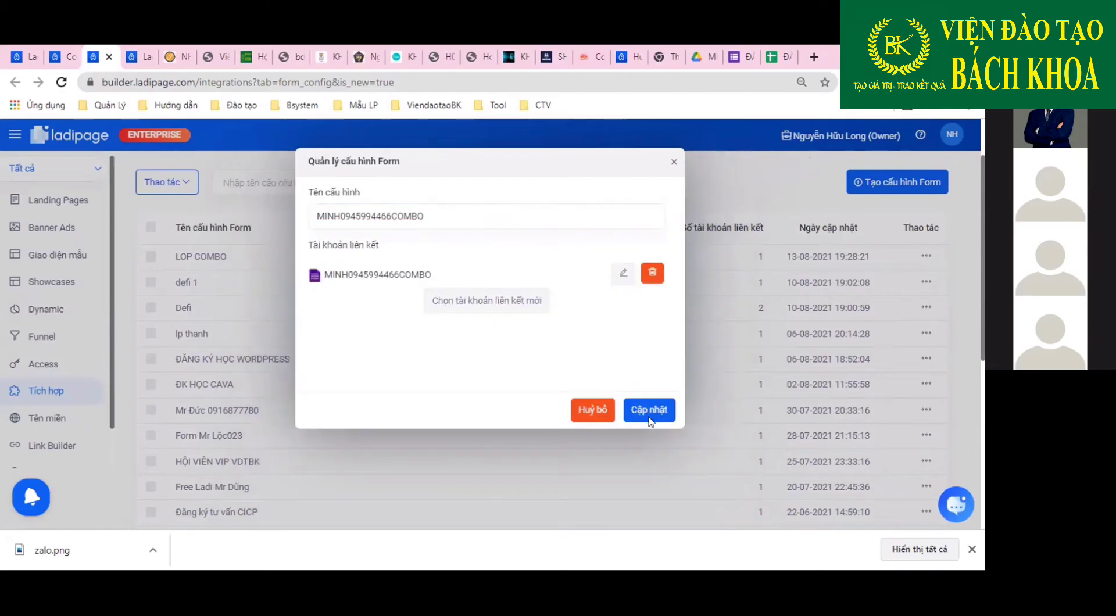
left_click(651, 421)
left_click(595, 255)
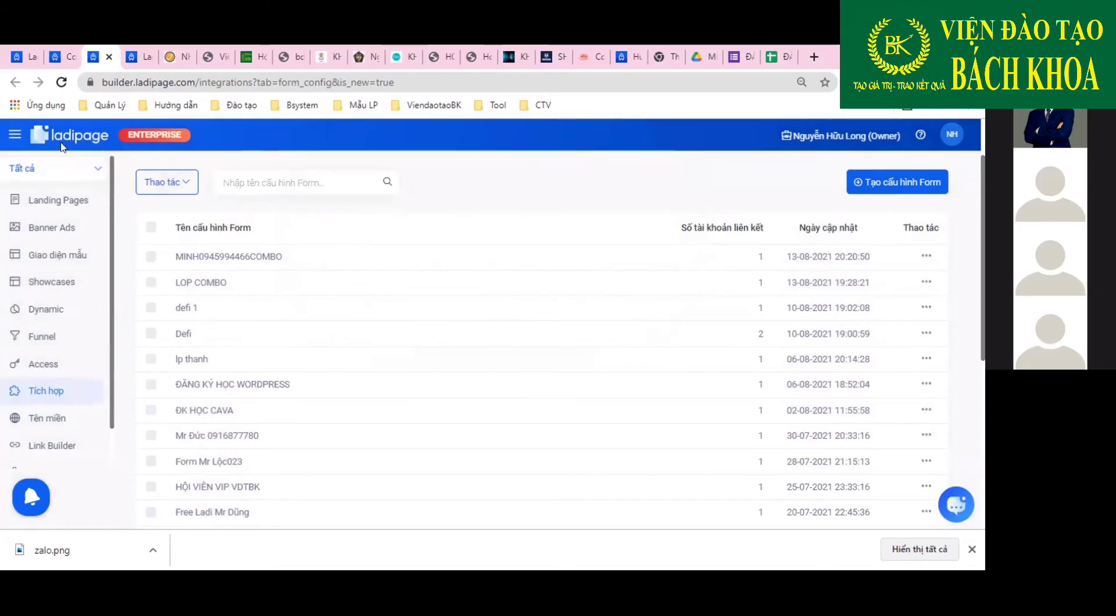
left_click(59, 56)
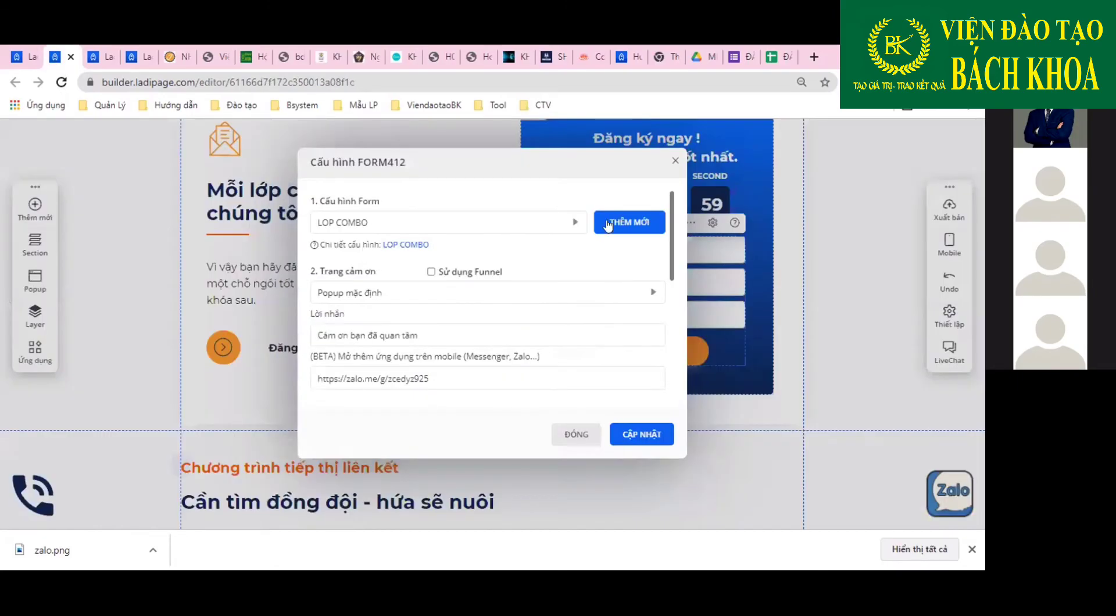
- Refresh the Cấu hình Form list and attach the signup form to the new COMBO configuration
left_click(574, 226)
left_click(394, 269)
left_click(370, 286)
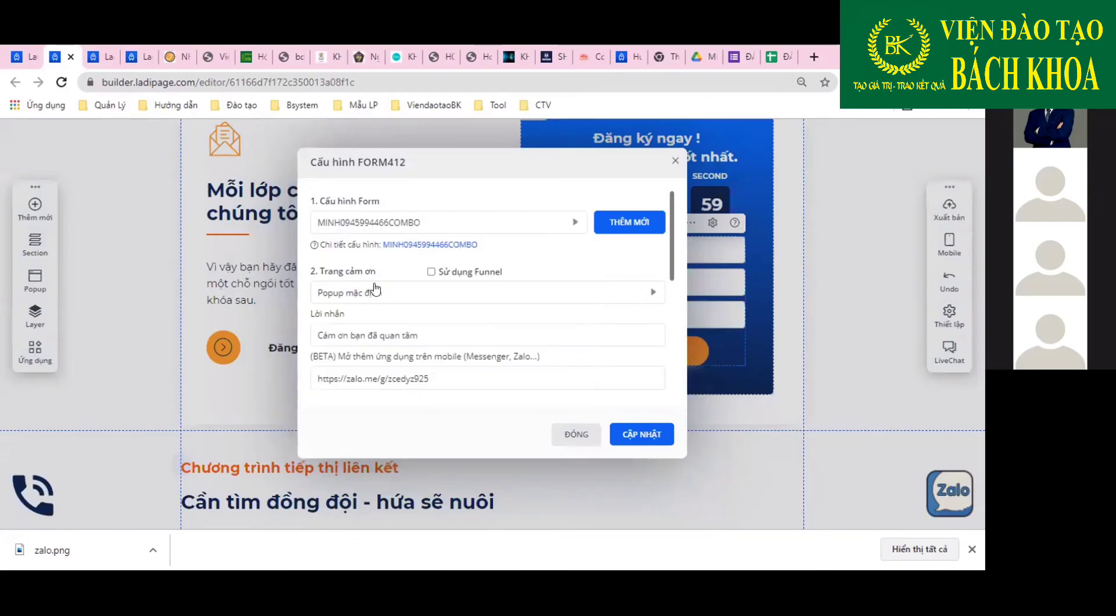
left_click(816, 434)
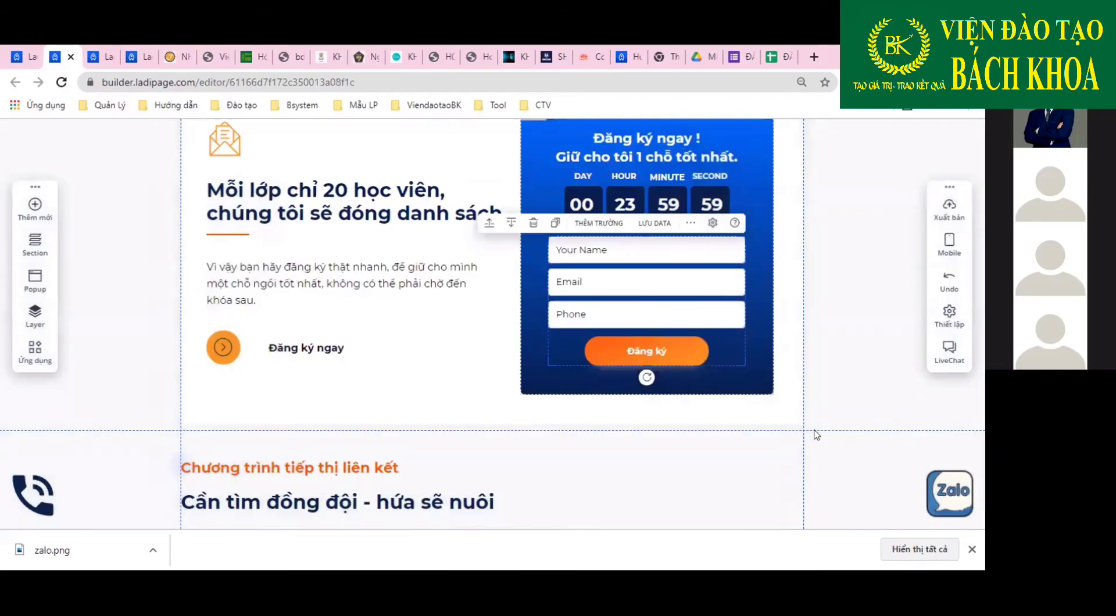
- Leave form editing, check the ĐĂNG KÝ LỚP COMBO response sheet, then publish the landing page
left_click(827, 344)
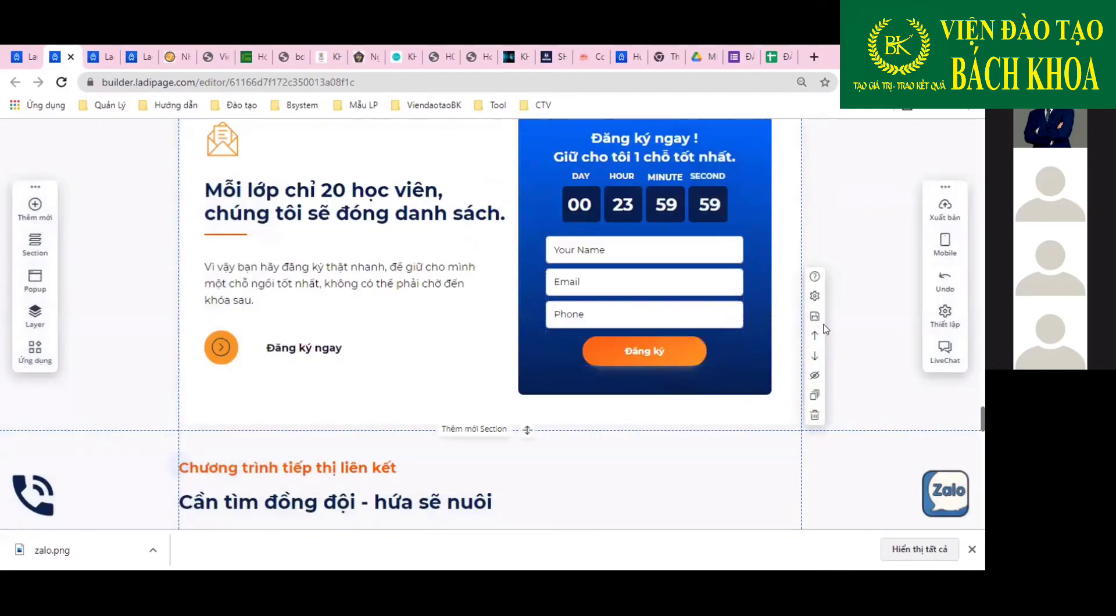
left_click(785, 51)
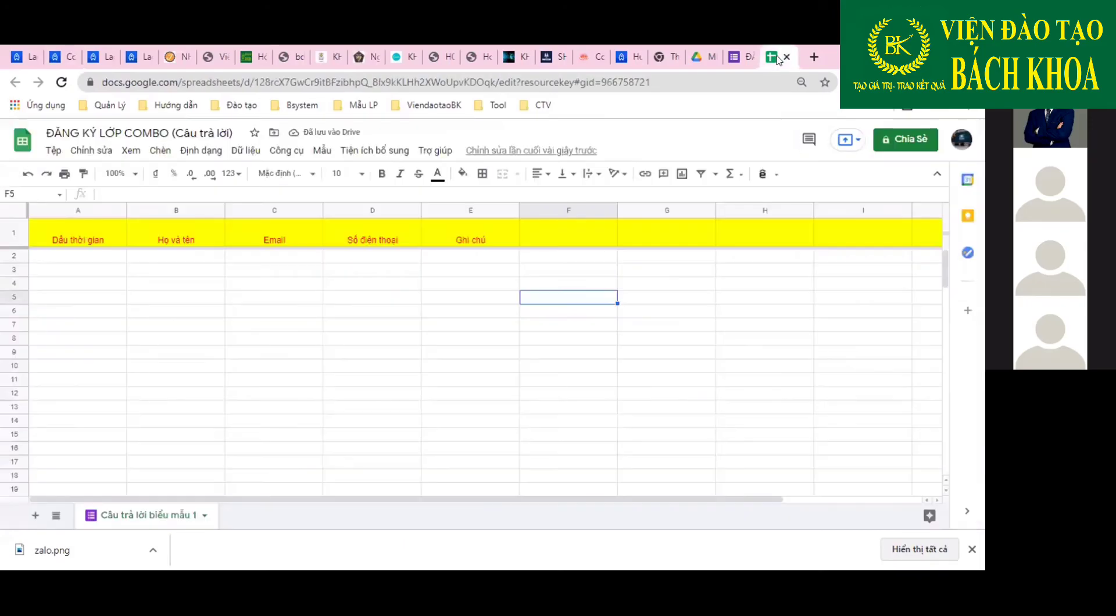
left_click(58, 57)
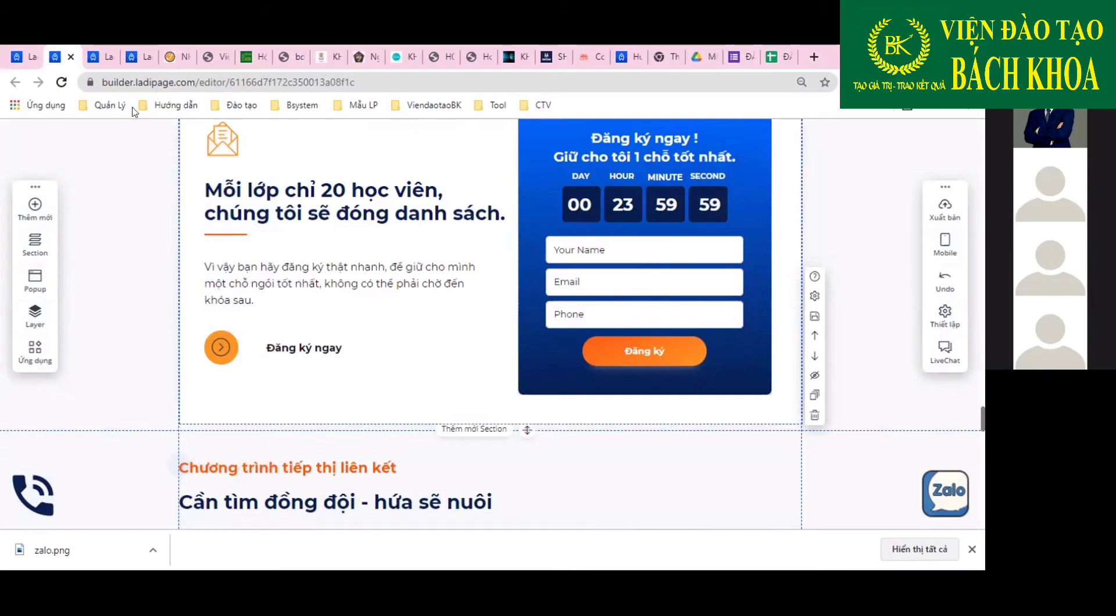
left_click(844, 232)
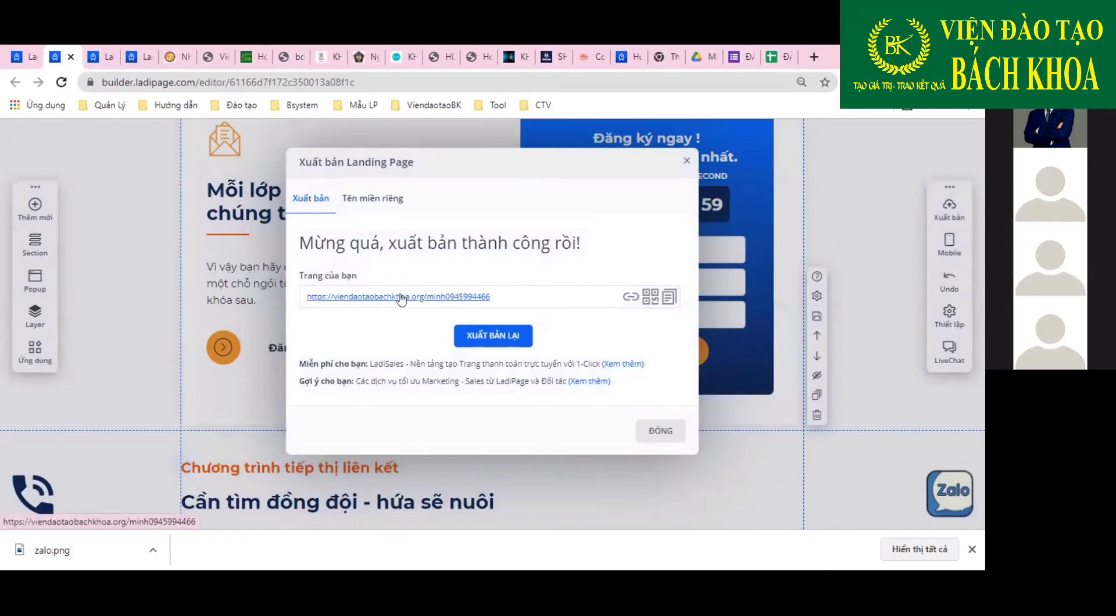
- Open the live page from the link in the publish-success dialog
left_click(401, 297)
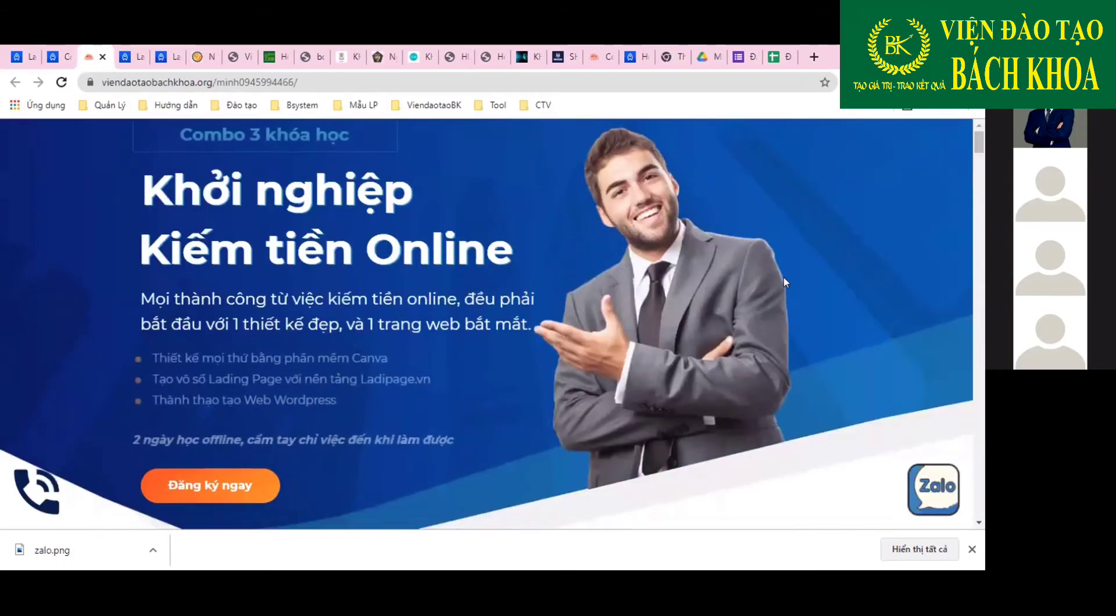
- Scroll down to the registration form and submit a test signup with name, email and phone
scroll(783, 277, "down", 3)
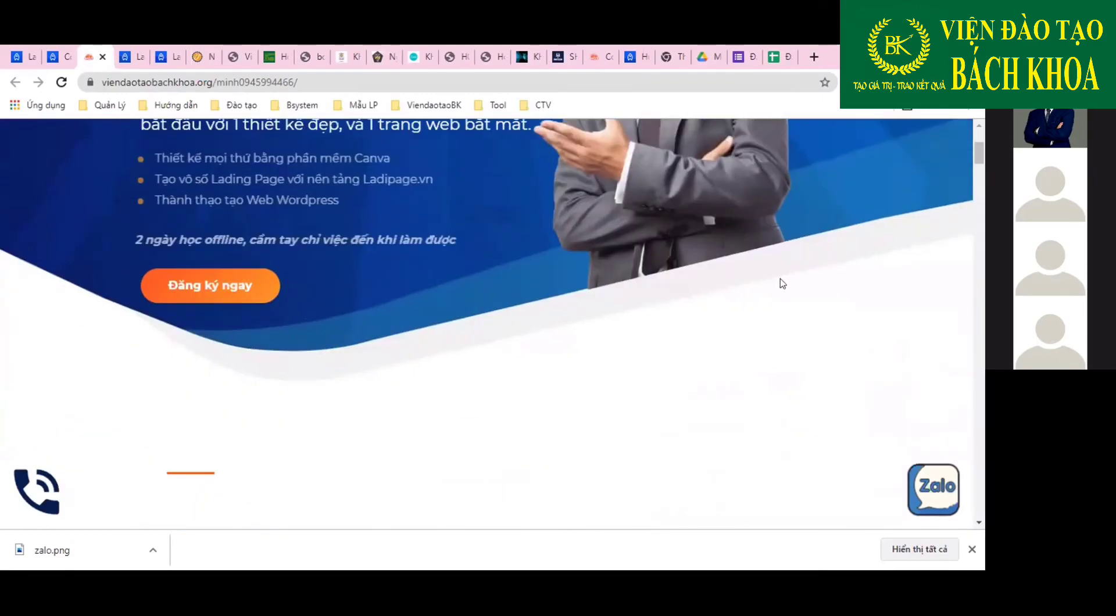
scroll(783, 283, "down", 3)
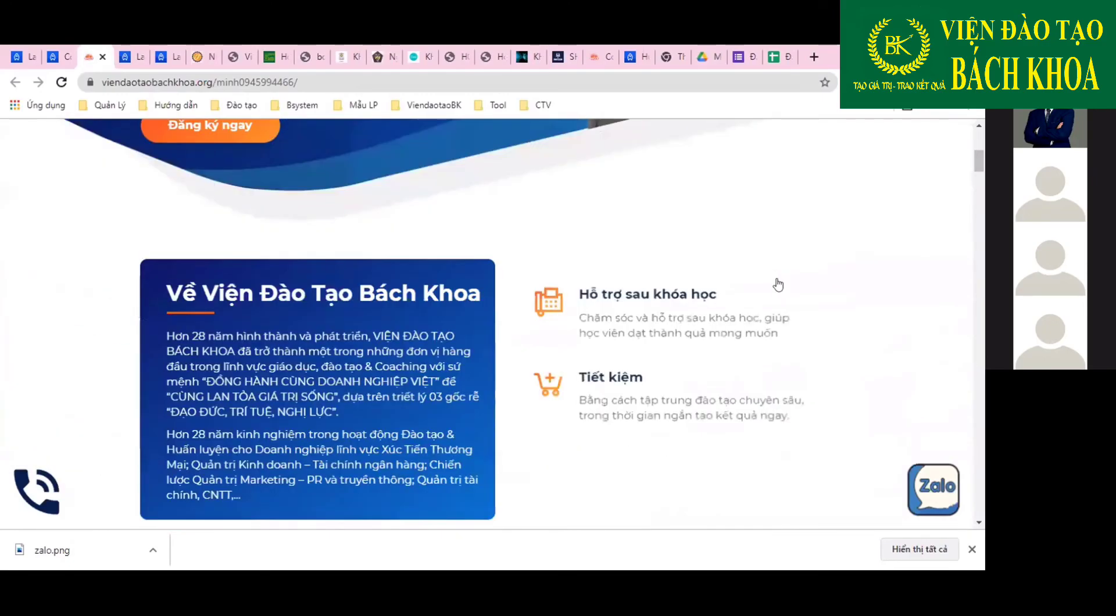
scroll(778, 285, "down", 5)
scroll(778, 284, "down", 5)
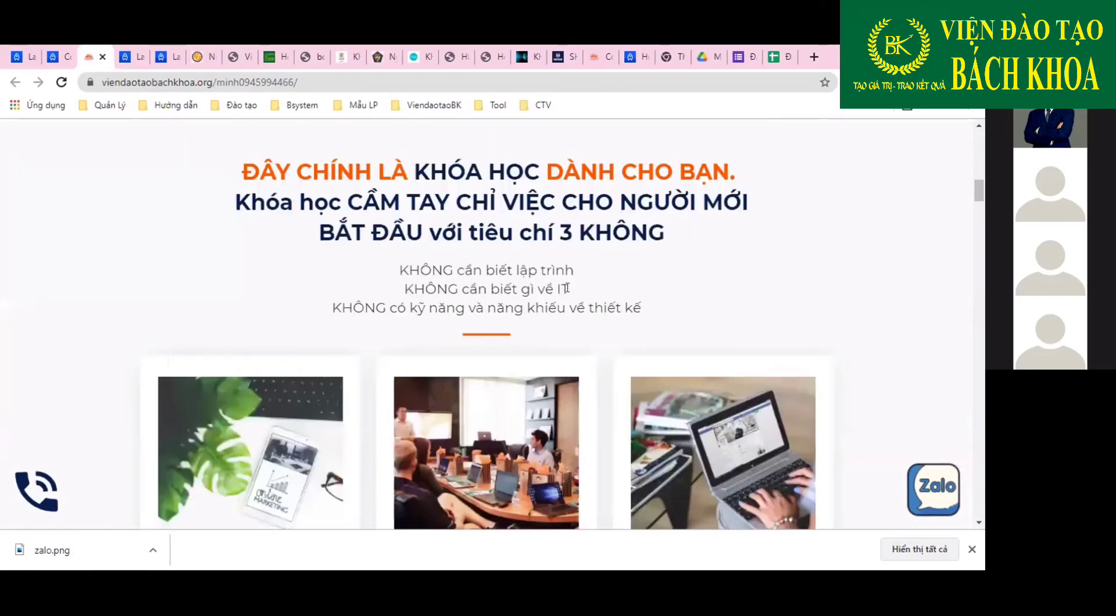
scroll(566, 285, "down", 15)
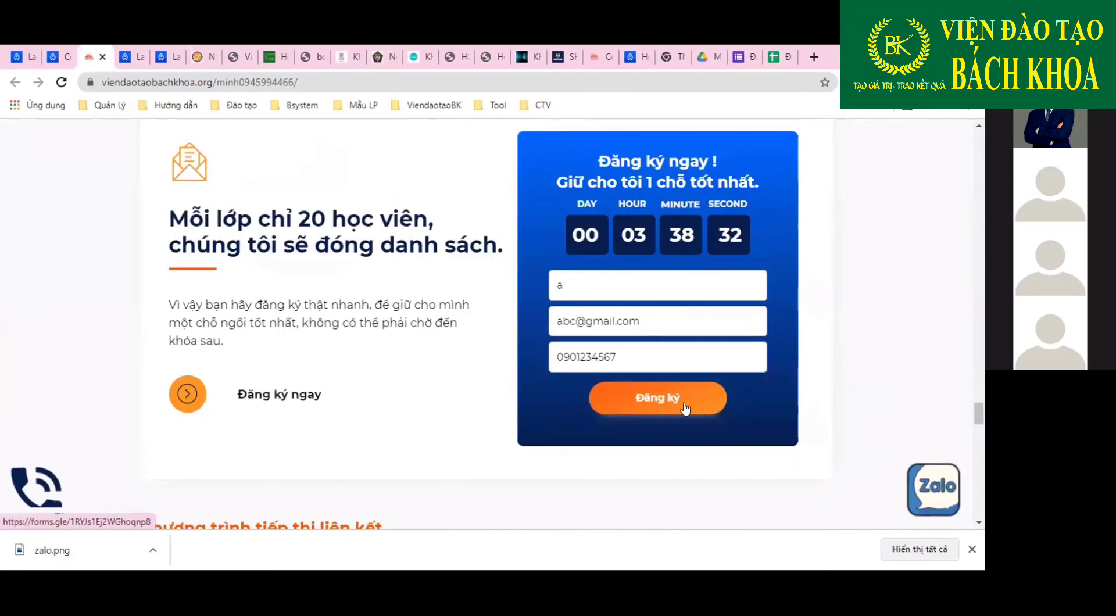
left_click(667, 405)
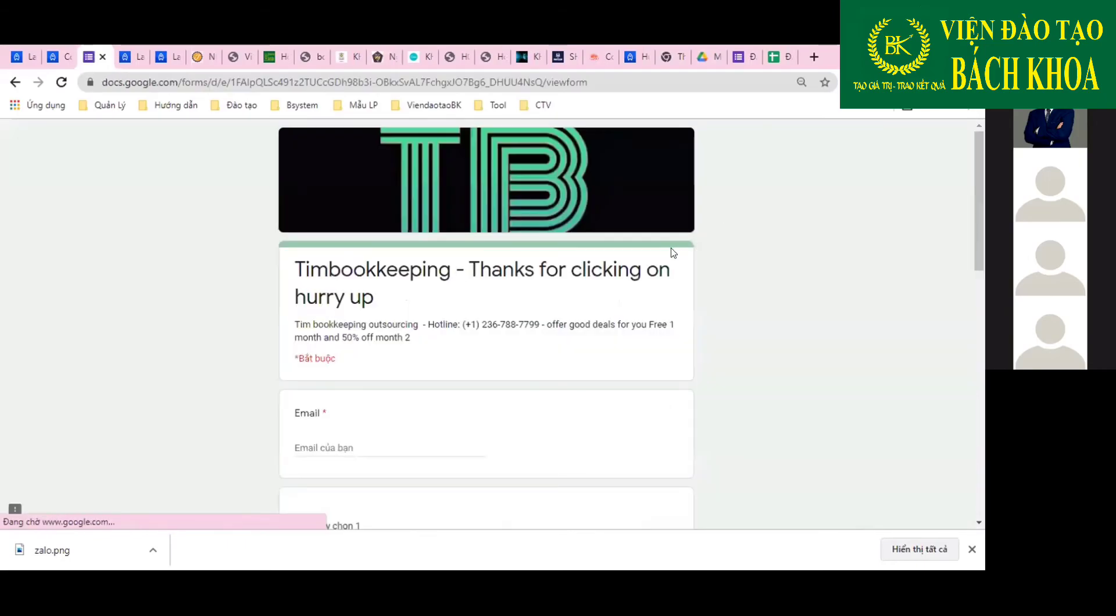
- Verify row 2 of the response sheet holds the submission time, name, email and phone in A2–D2
left_click(778, 56)
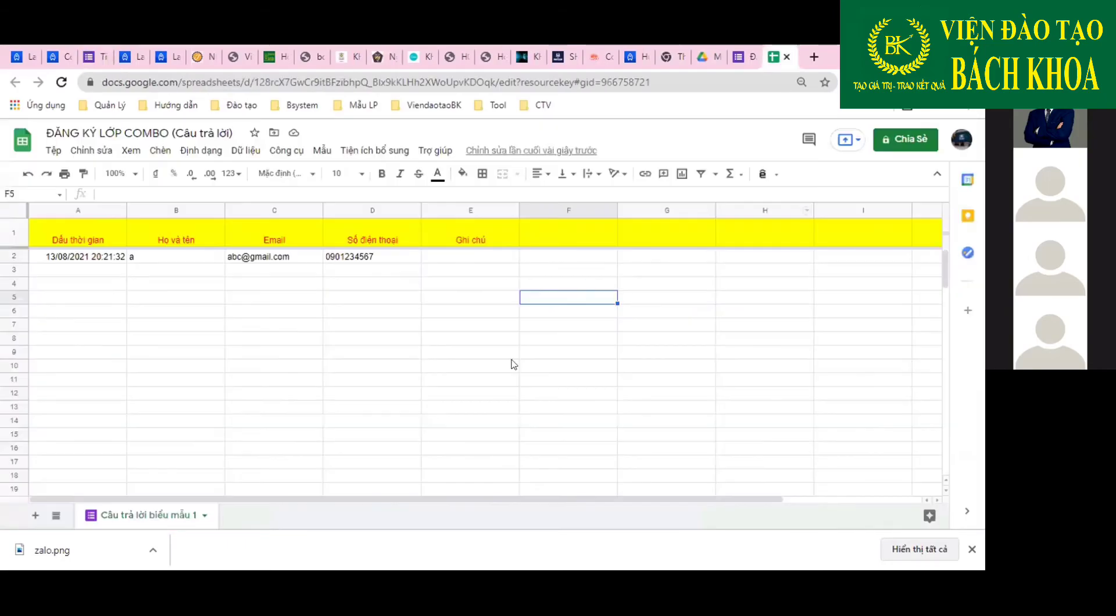
left_click(84, 257)
left_click(144, 257)
left_click(232, 257)
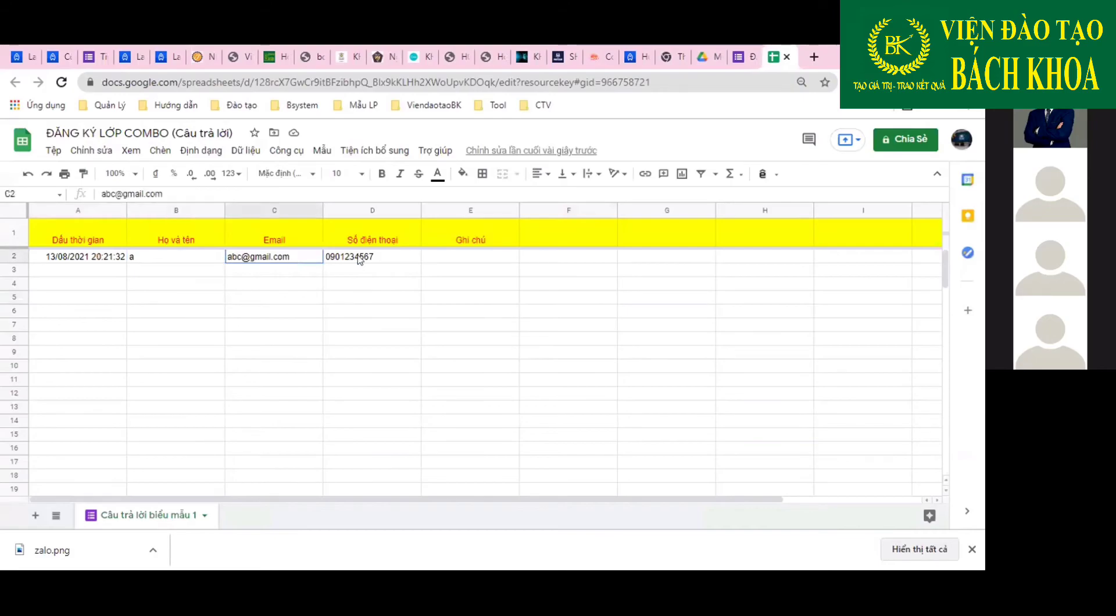
left_click(360, 260)
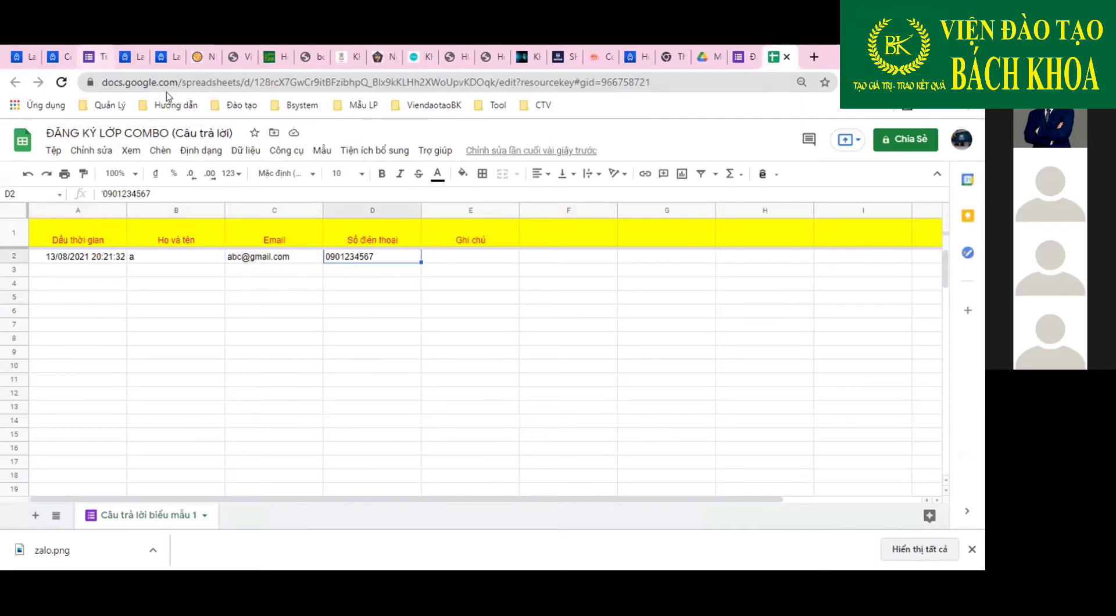
- Go back to the Timbookkeeping Google Form and scroll to its Phone, Email and Your request questions
key("ctrl+3")
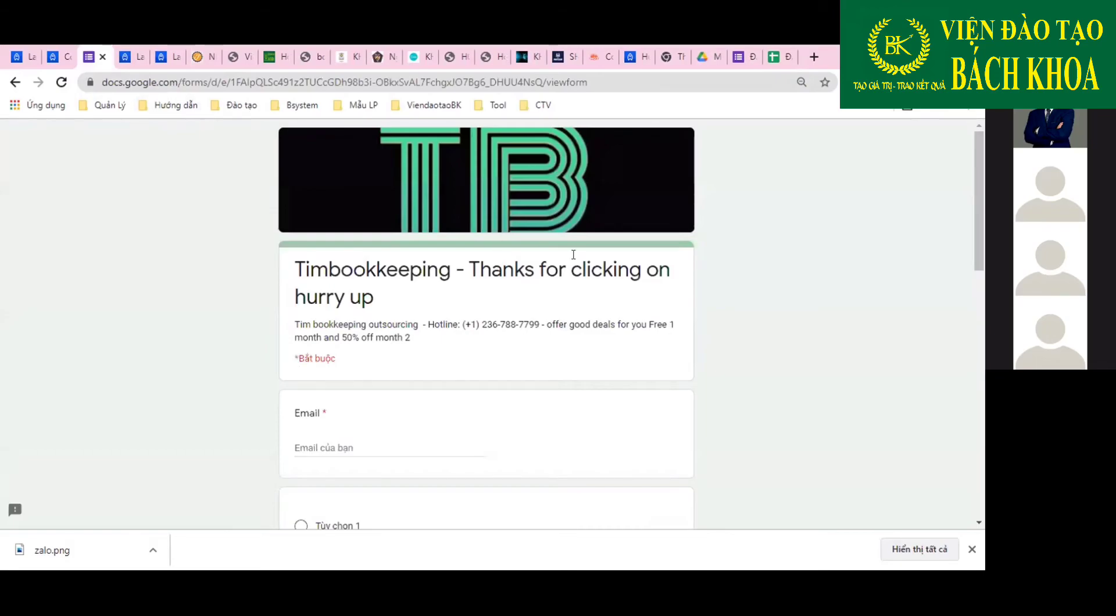
scroll(573, 254, "down", 5)
scroll(580, 261, "down", 8)
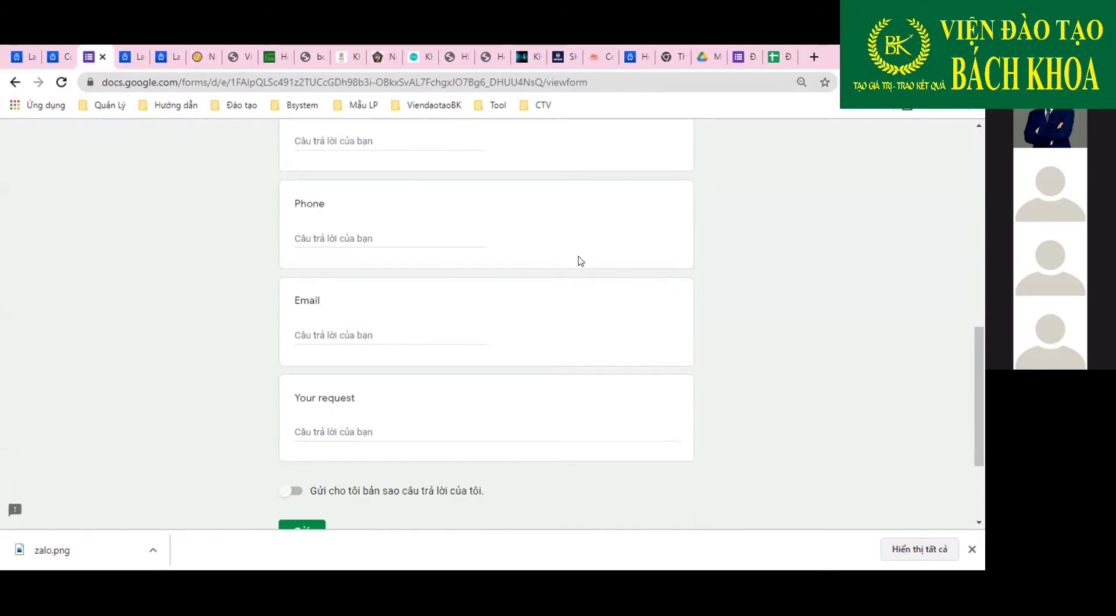